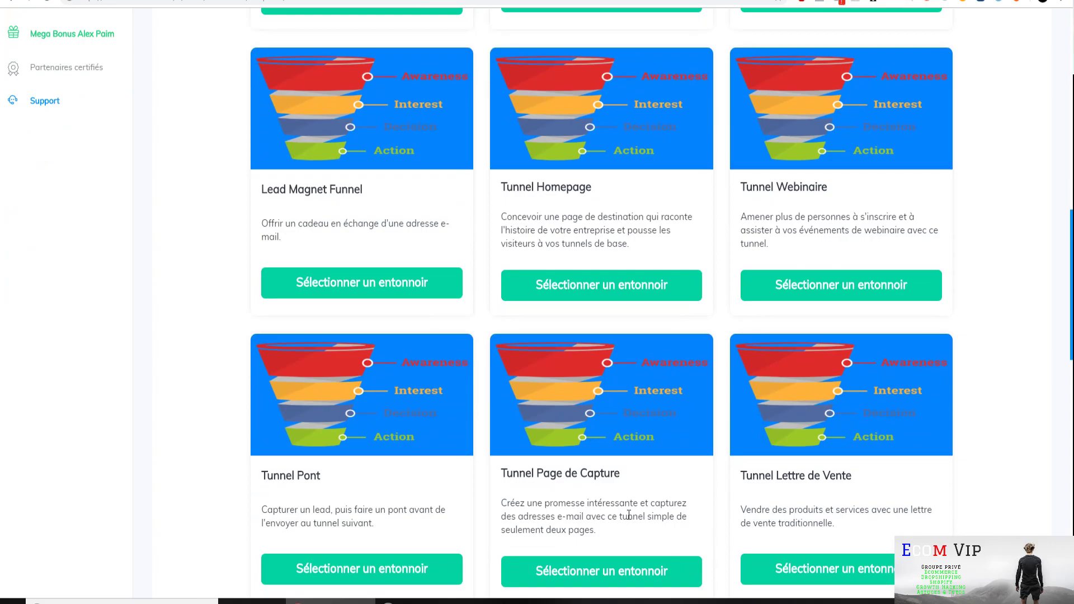
Select the "Tunnel Page de Capture" funnel and switch the editor to its Thank You page
{"action": "left_click", "coordinate": [638, 582]}
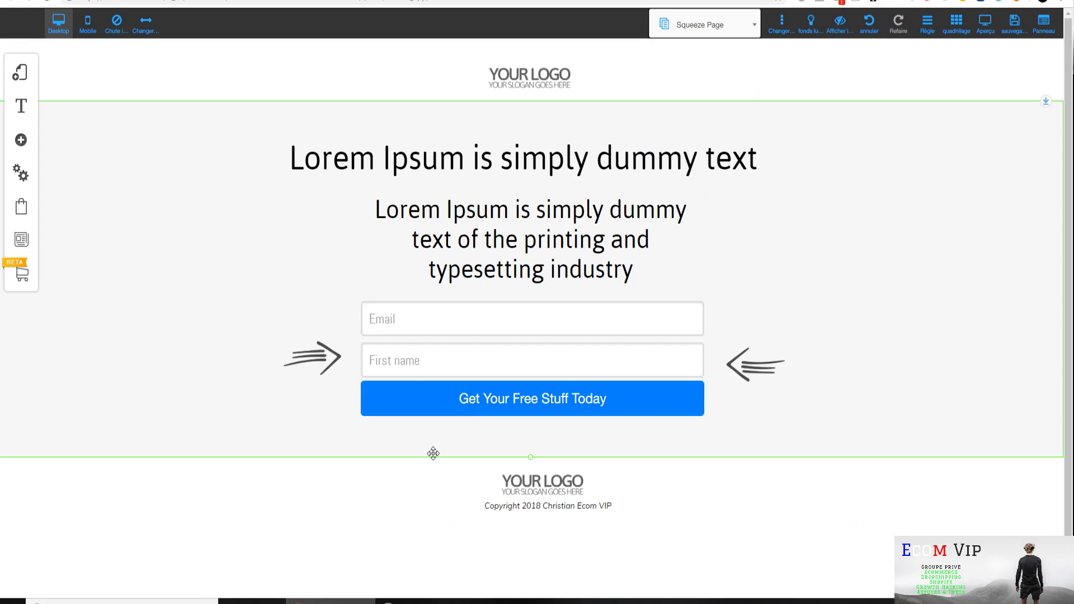
{"action": "left_click", "coordinate": [749, 27]}
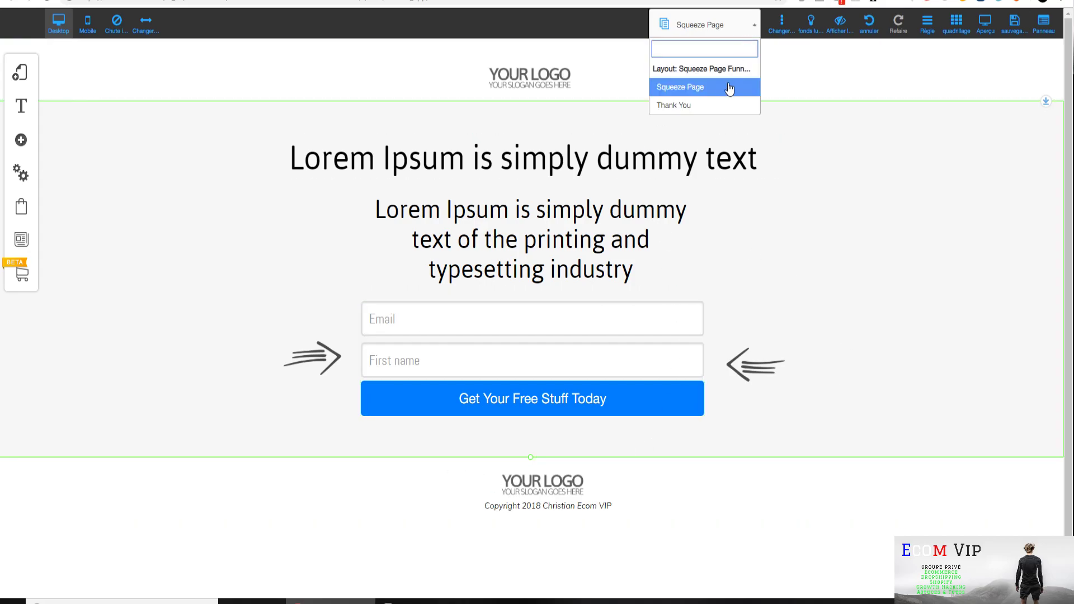
{"action": "left_click", "coordinate": [719, 106]}
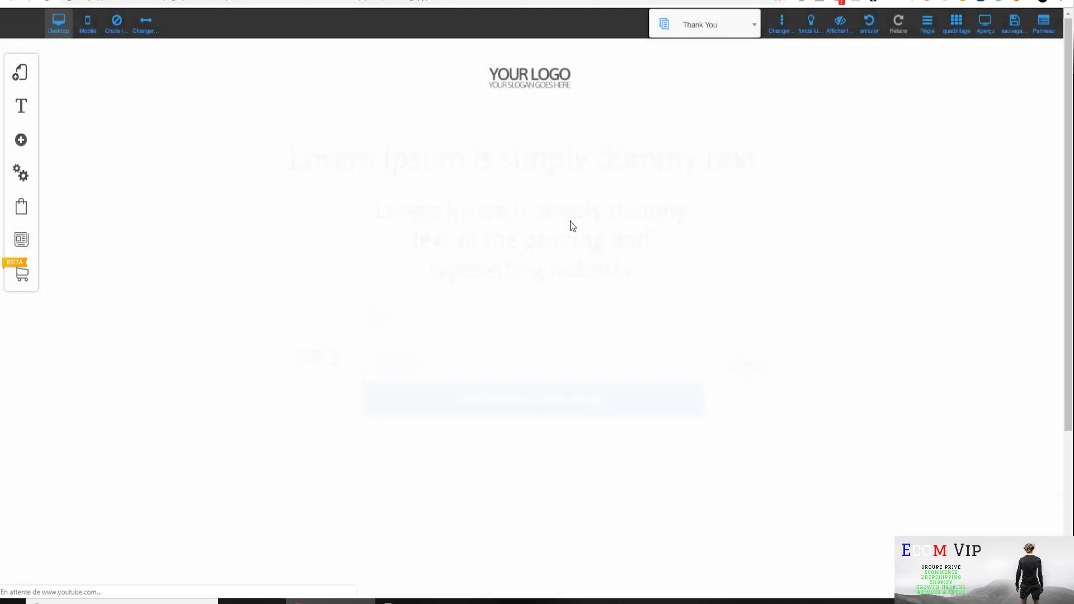
Examine the Thank You page's layout, from the headline and video down to the call to action and footer
{"action": "scroll", "coordinate": [665, 283], "scroll_direction": "down", "scroll_amount": 4}
{"action": "scroll", "coordinate": [665, 281], "scroll_direction": "up", "scroll_amount": 3}
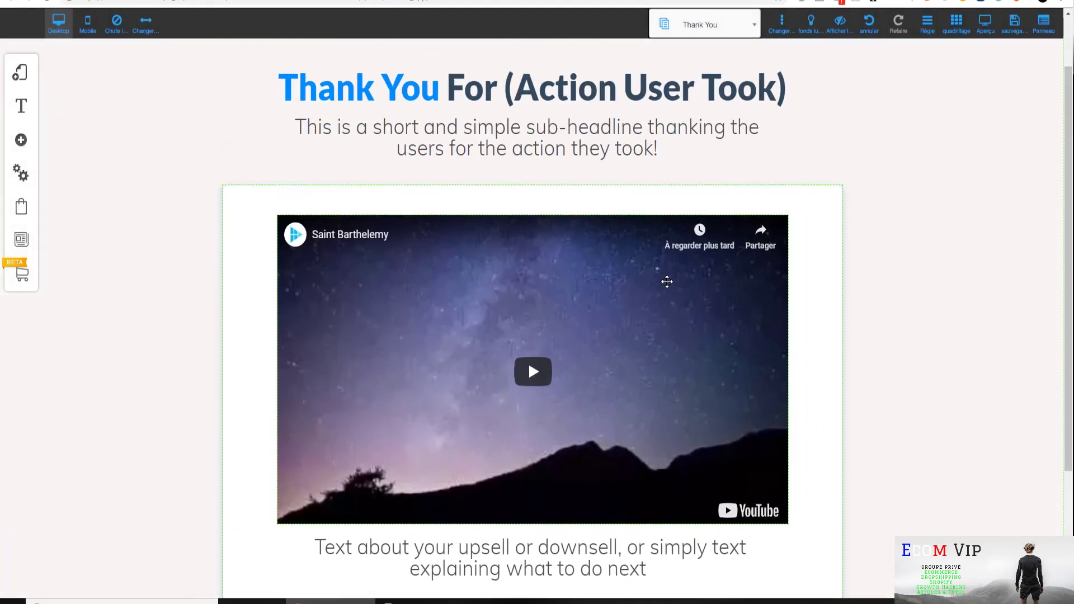
{"action": "scroll", "coordinate": [620, 364], "scroll_direction": "up", "scroll_amount": 1}
{"action": "scroll", "coordinate": [621, 362], "scroll_direction": "down", "scroll_amount": 2}
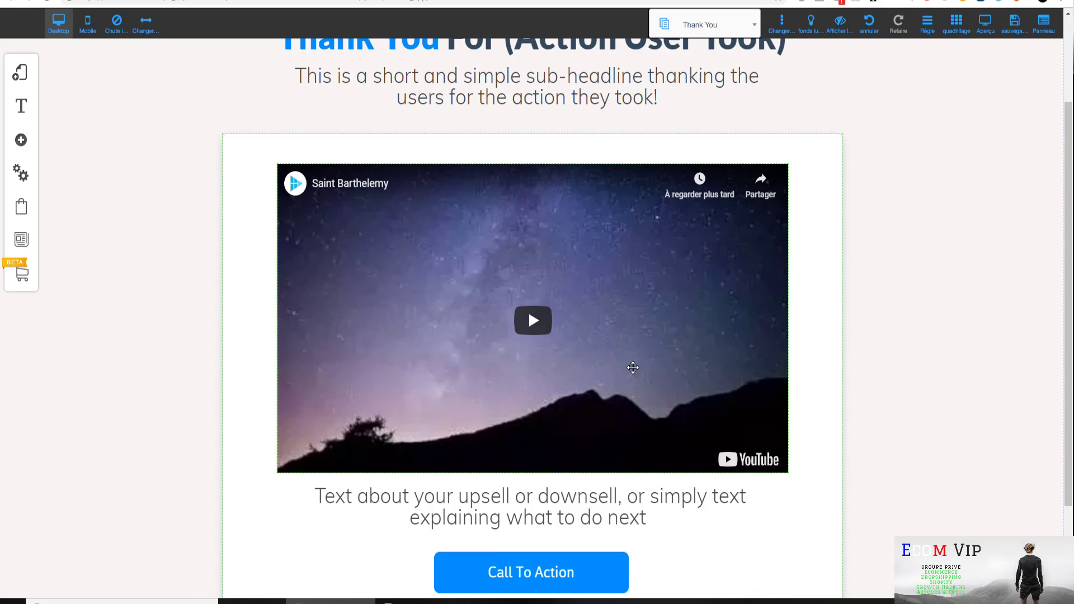
{"action": "scroll", "coordinate": [632, 367], "scroll_direction": "up", "scroll_amount": 2}
{"action": "scroll", "coordinate": [632, 367], "scroll_direction": "down", "scroll_amount": 4}
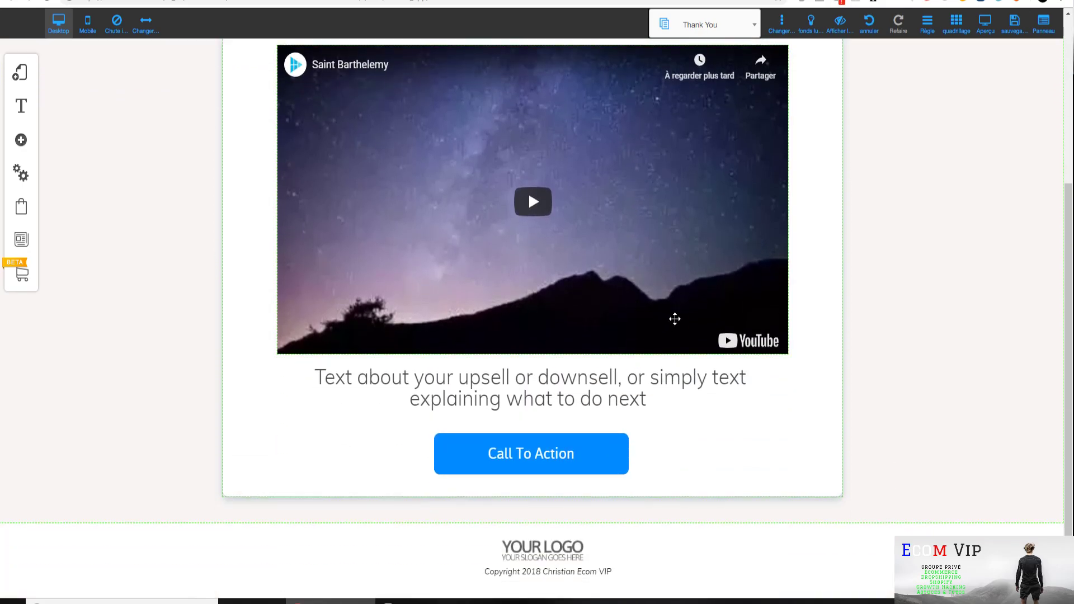
{"action": "scroll", "coordinate": [674, 318], "scroll_direction": "up", "scroll_amount": 2}
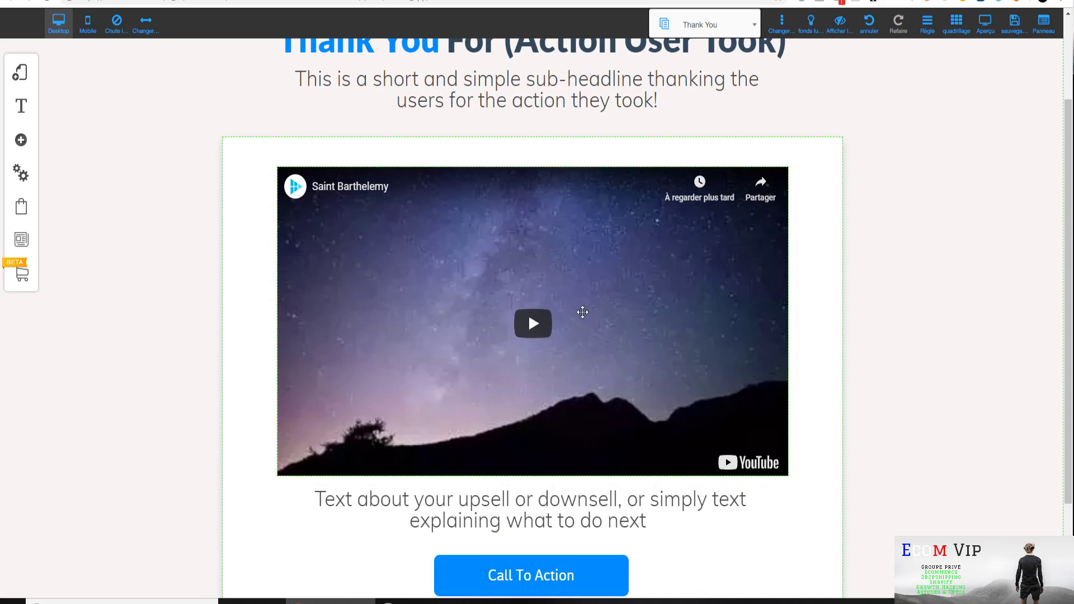
{"action": "scroll", "coordinate": [695, 463], "scroll_direction": "up", "scroll_amount": 2}
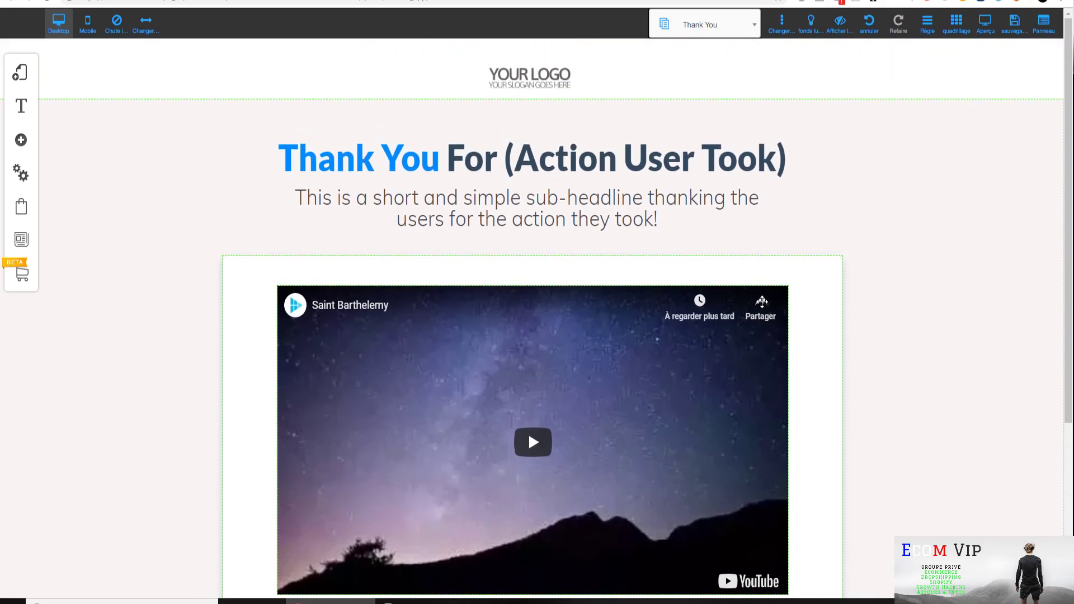
{"action": "scroll", "coordinate": [642, 390], "scroll_direction": "down", "scroll_amount": 1}
{"action": "scroll", "coordinate": [643, 391], "scroll_direction": "up", "scroll_amount": 1}
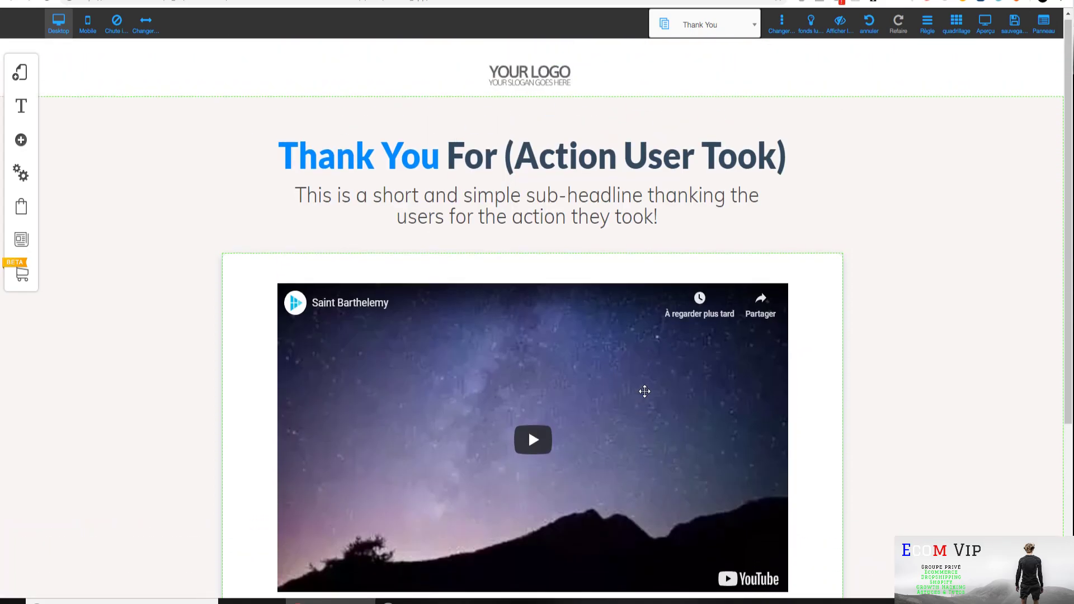
Return to the Squeeze Page and save the modified funnel layout and page
{"action": "left_click", "coordinate": [751, 26]}
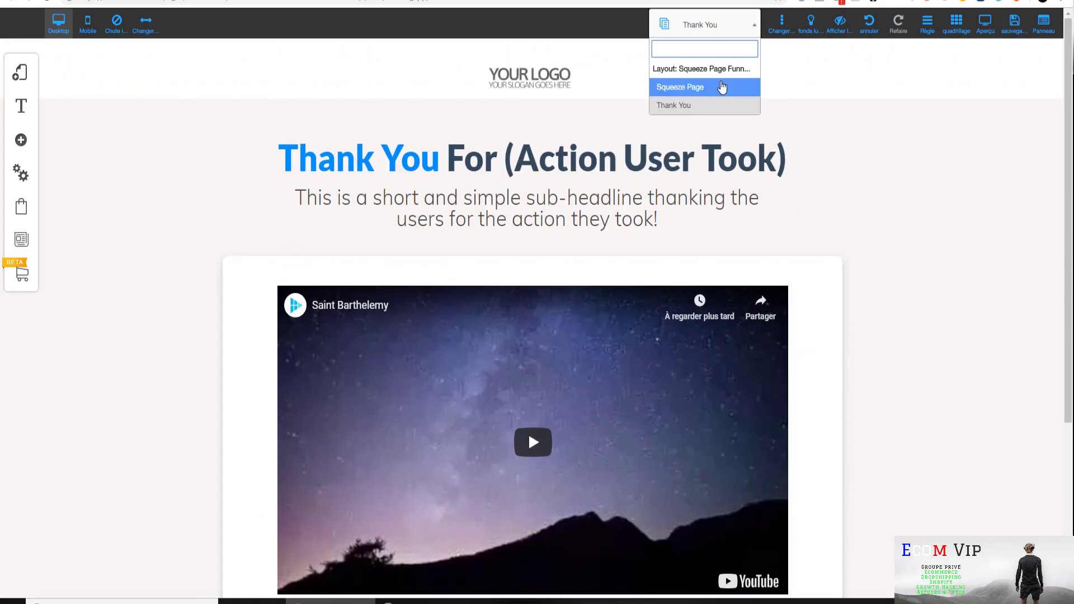
{"action": "left_click", "coordinate": [721, 87]}
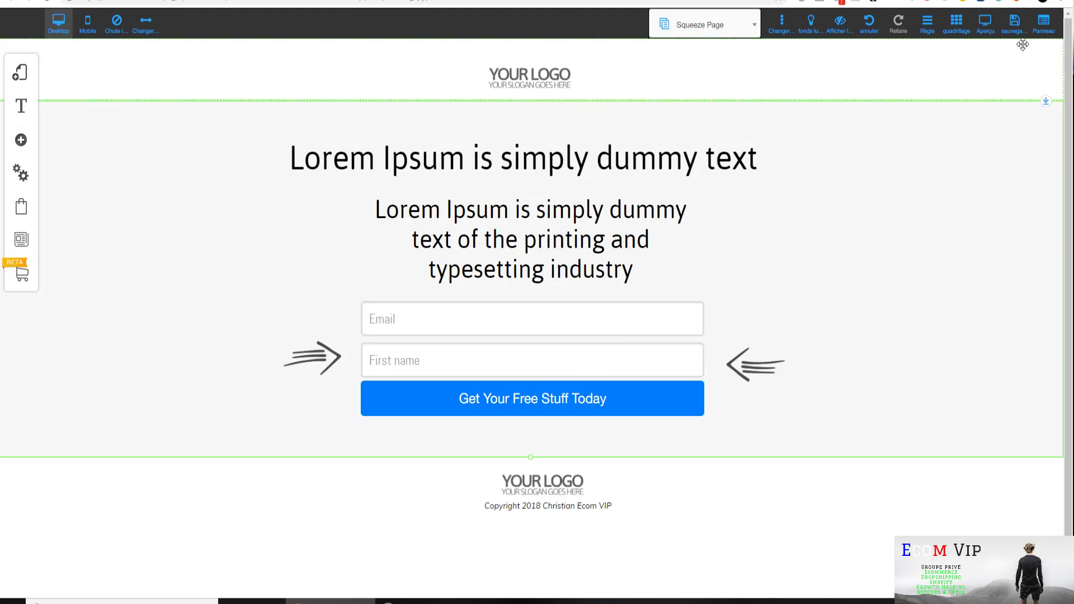
{"action": "left_click", "coordinate": [1014, 23]}
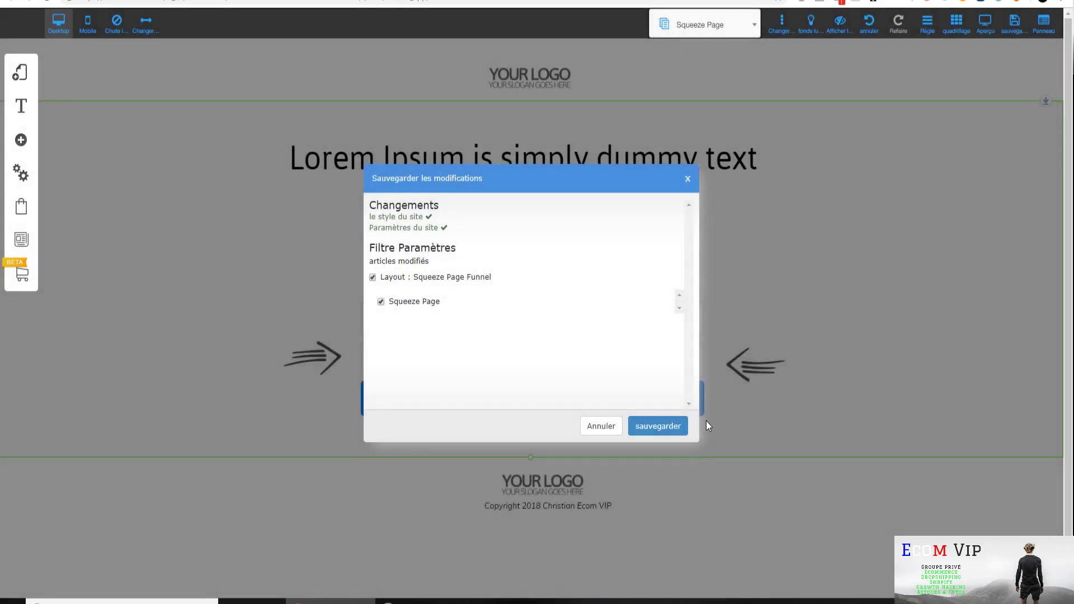
{"action": "left_click", "coordinate": [677, 430]}
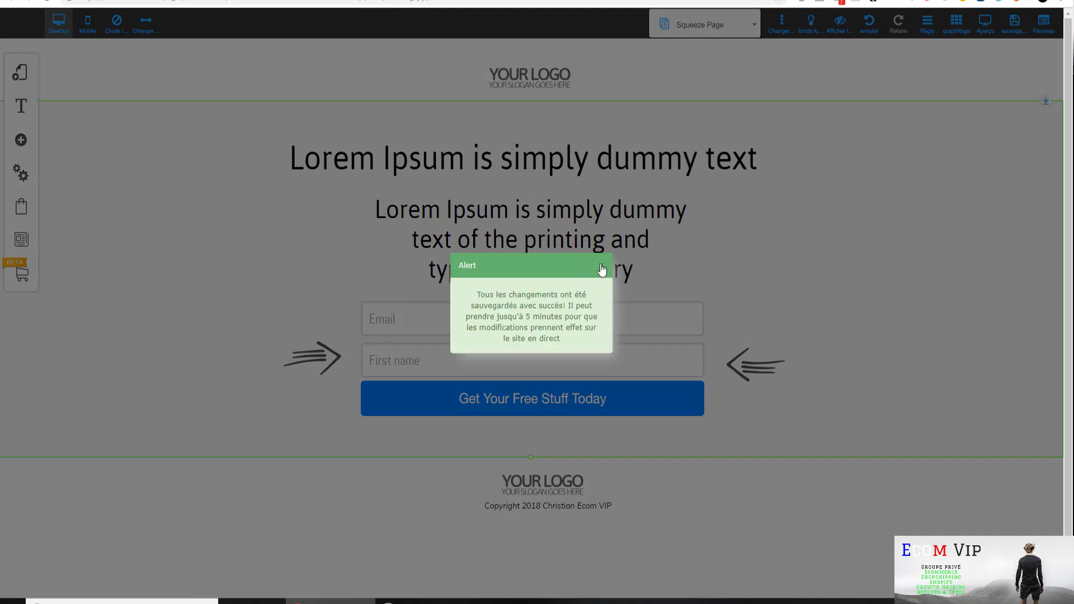
{"action": "left_click", "coordinate": [602, 268]}
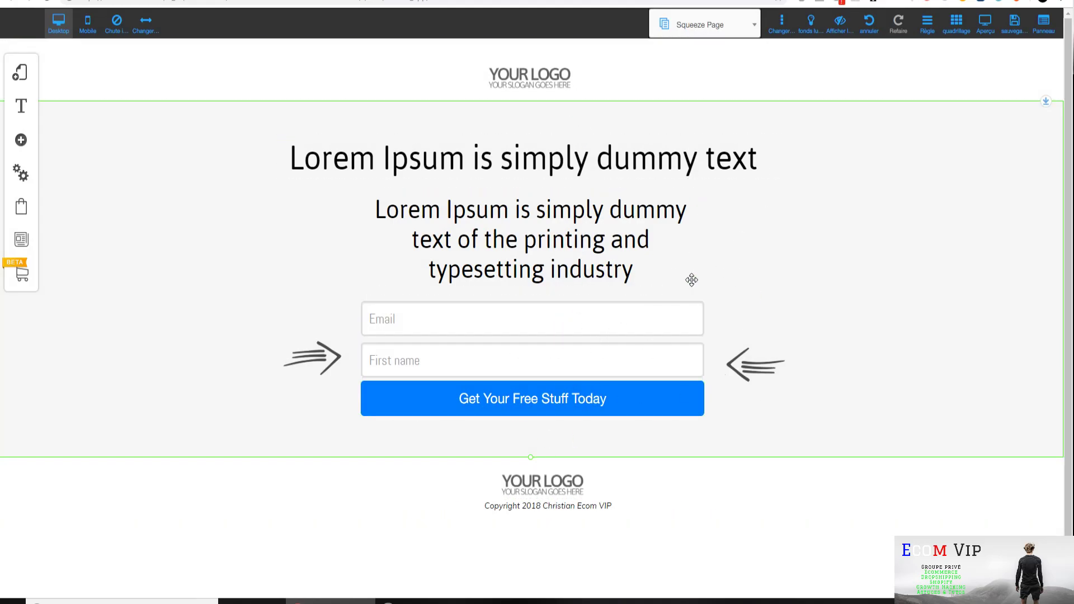
Open the main banner's fluid background image setting and browse the supplied image collection
{"action": "left_click", "coordinate": [794, 280]}
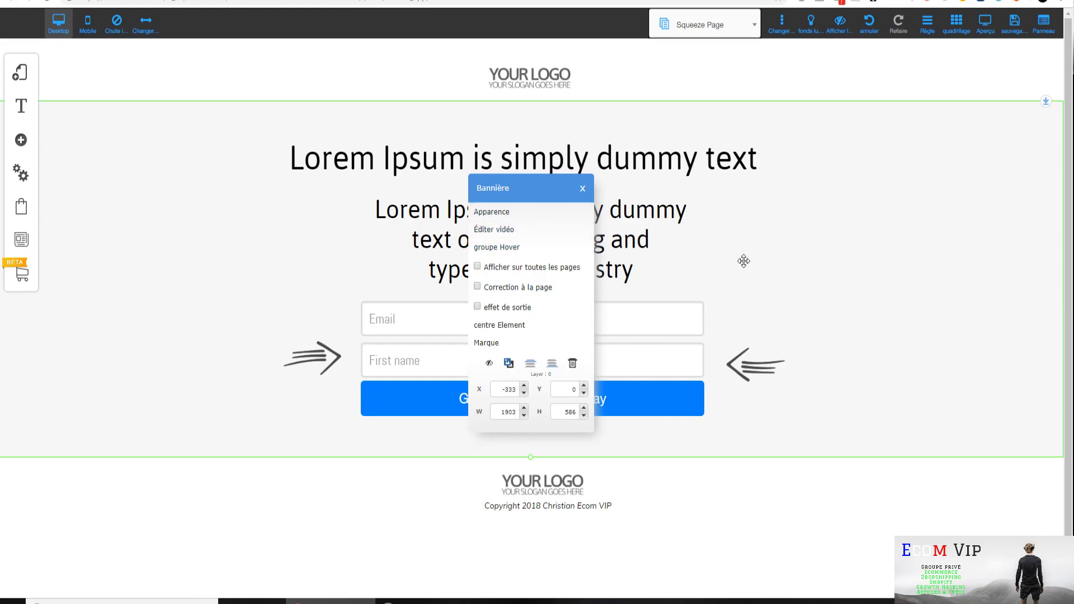
{"action": "left_click", "coordinate": [549, 213]}
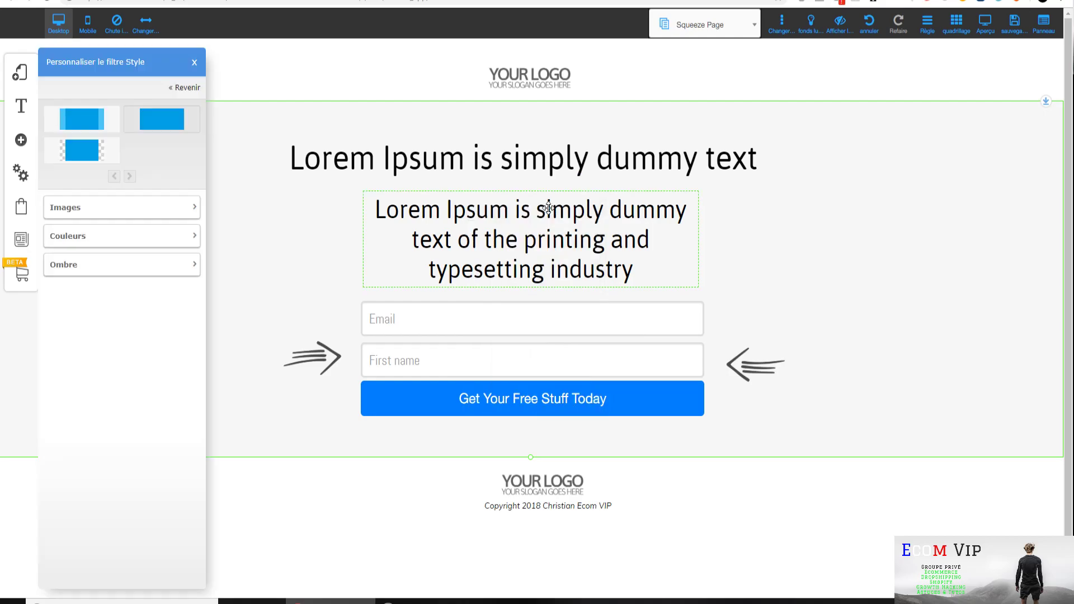
{"action": "left_click", "coordinate": [119, 206]}
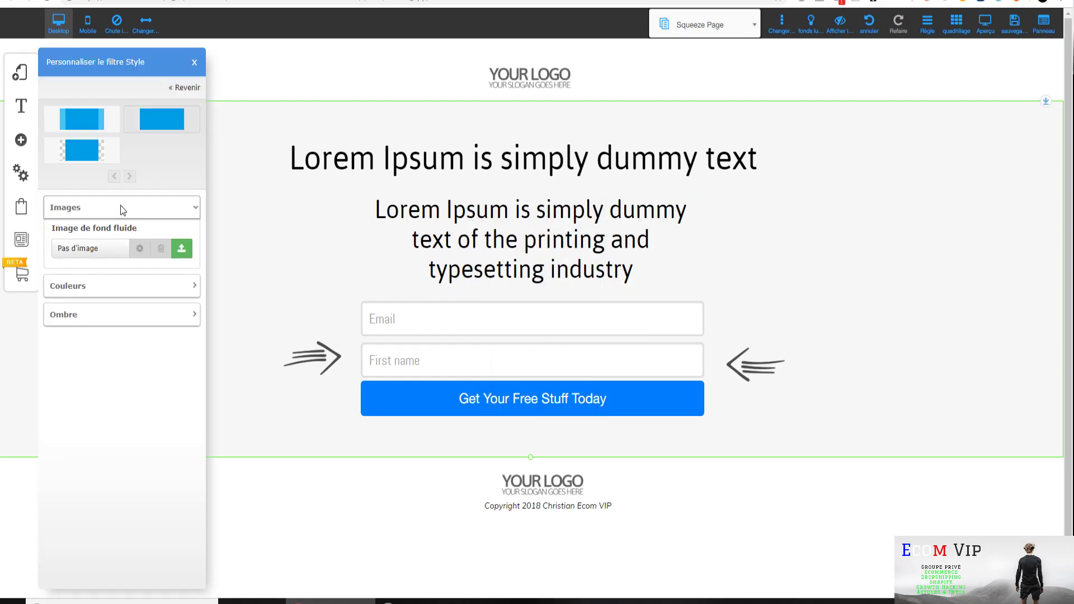
{"action": "left_click", "coordinate": [181, 249]}
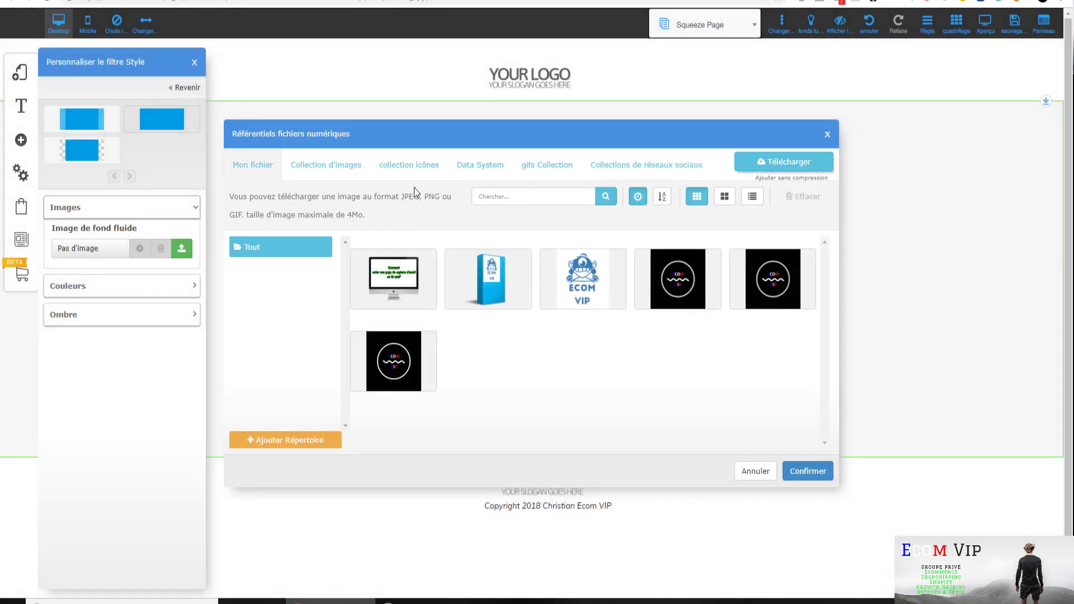
{"action": "left_click", "coordinate": [355, 166]}
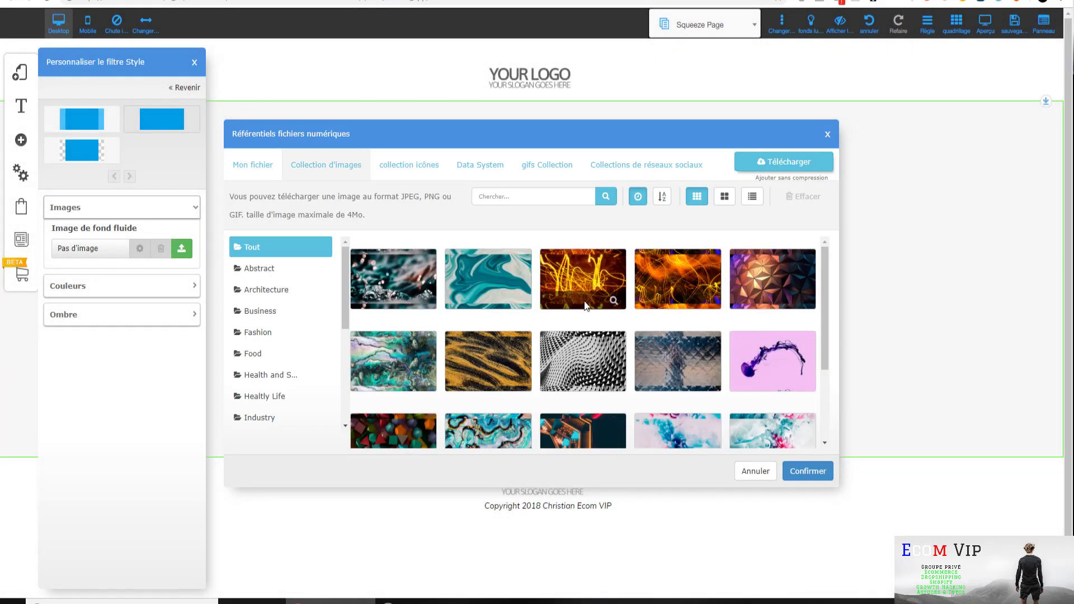
{"action": "scroll", "coordinate": [626, 306], "scroll_direction": "down", "scroll_amount": 2}
{"action": "scroll", "coordinate": [625, 302], "scroll_direction": "down", "scroll_amount": 5}
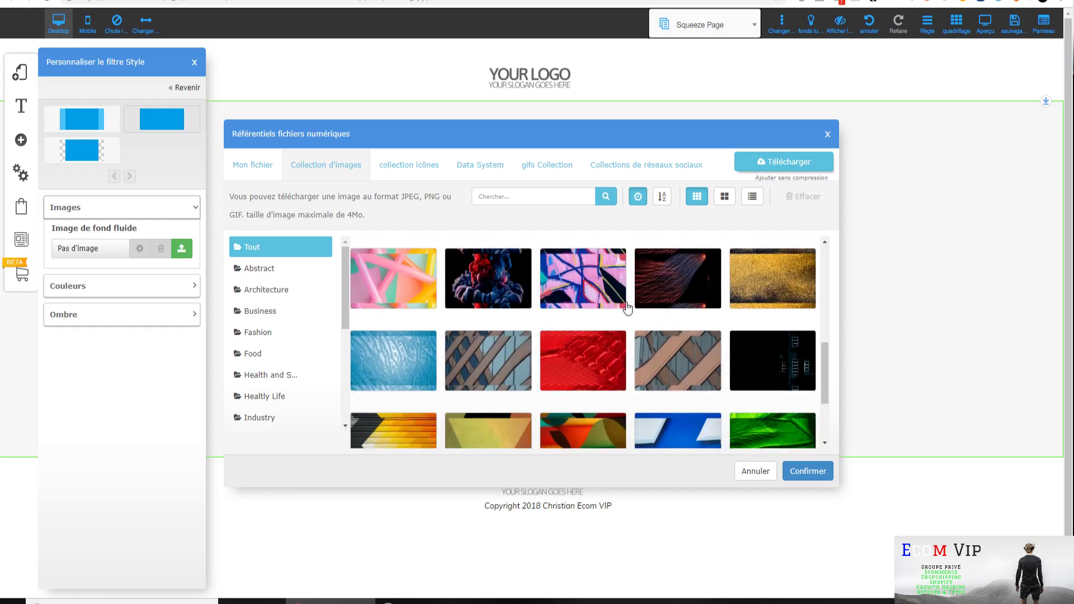
{"action": "scroll", "coordinate": [626, 305], "scroll_direction": "up", "scroll_amount": 10}
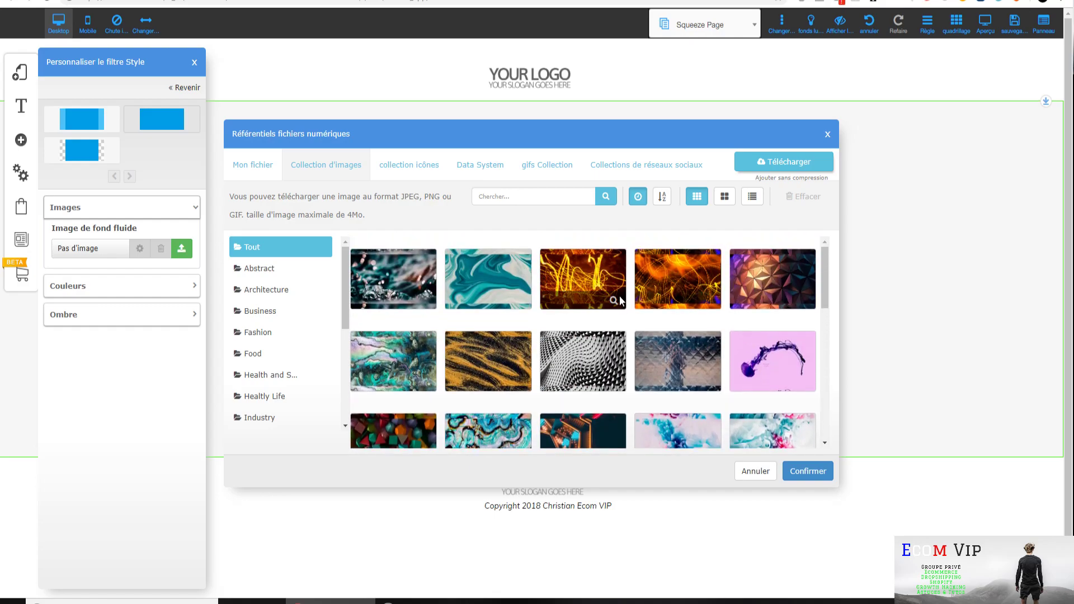
Set the photo of the hand-held "Business" newspaper from the Business category as the banner's background
{"action": "left_click", "coordinate": [284, 311]}
{"action": "scroll", "coordinate": [571, 315], "scroll_direction": "down", "scroll_amount": 5}
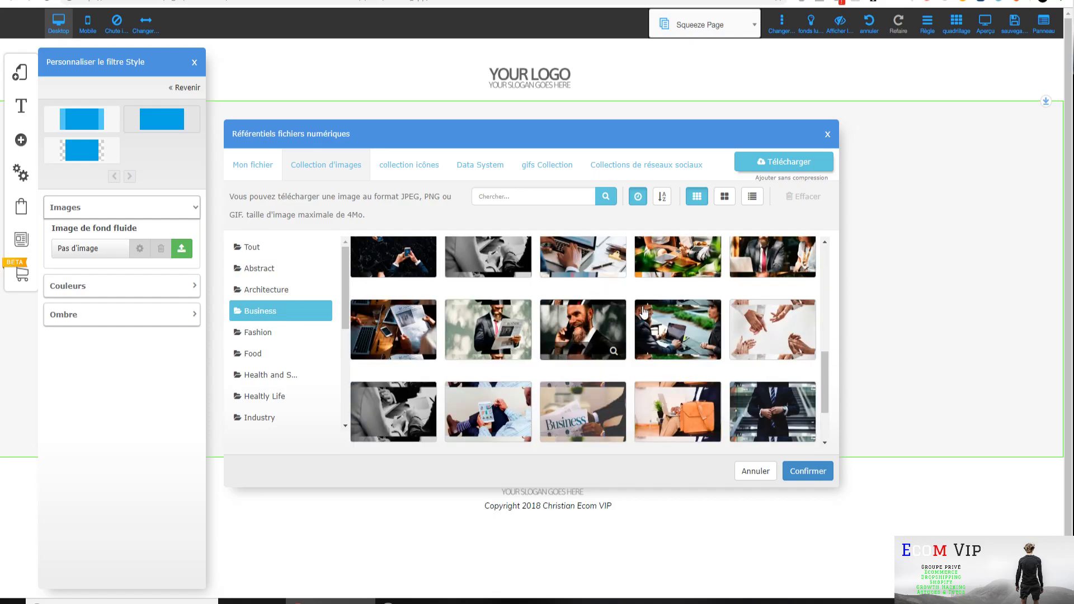
{"action": "scroll", "coordinate": [750, 345], "scroll_direction": "down", "scroll_amount": 2}
{"action": "left_click", "coordinate": [587, 335]}
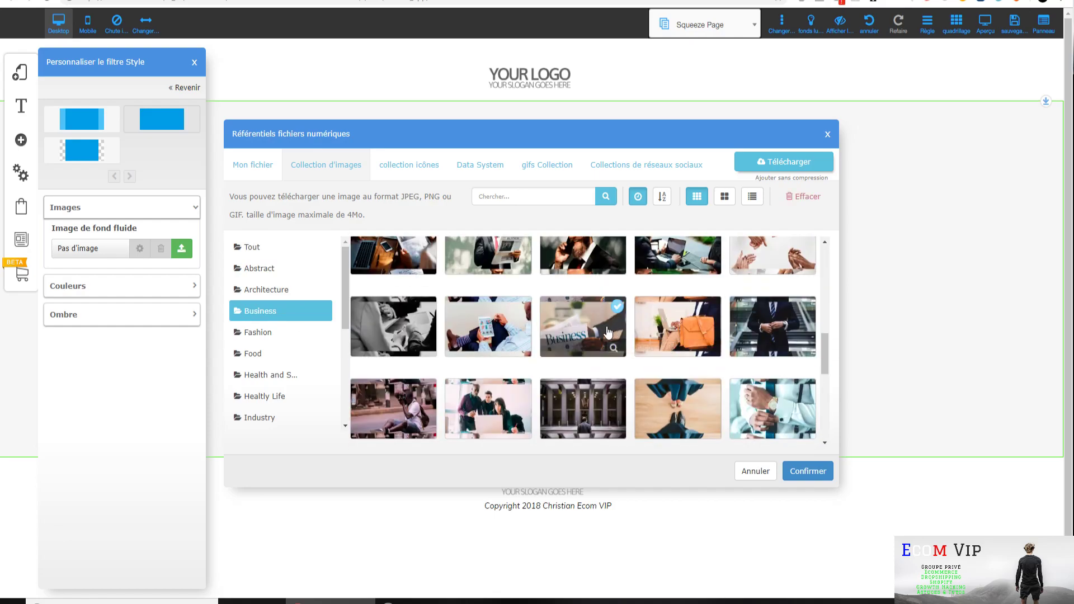
{"action": "left_click", "coordinate": [806, 471]}
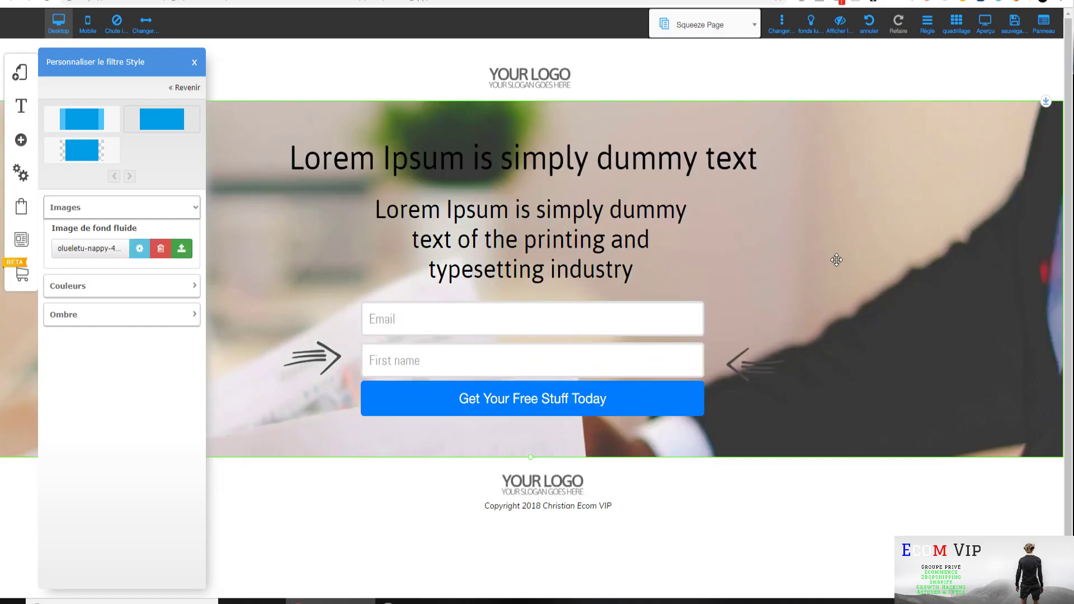
{"action": "left_click", "coordinate": [837, 246]}
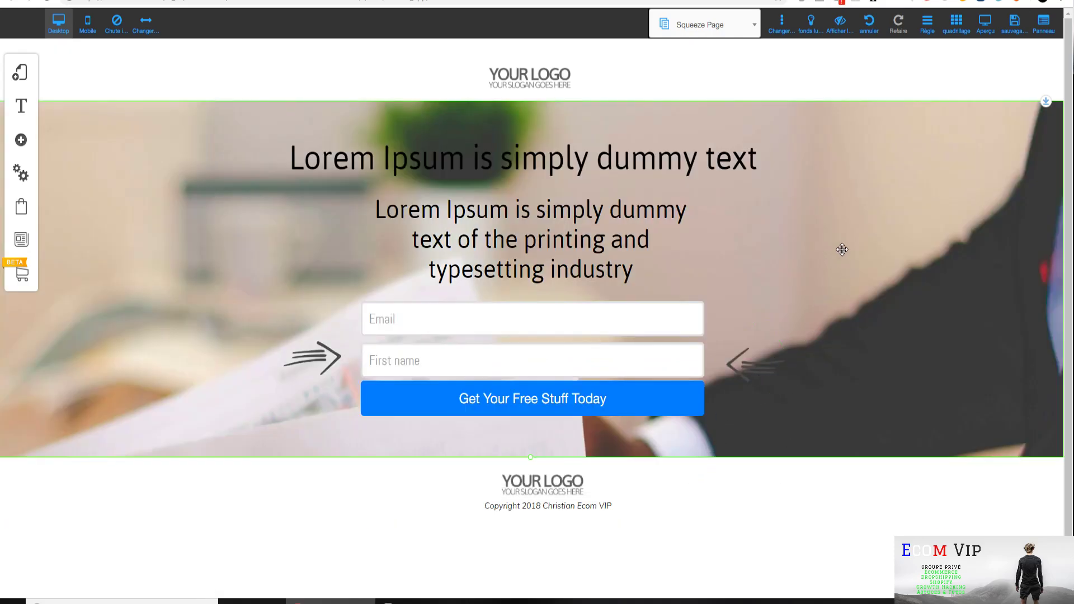
Set the main banner's height to 660 in its element settings
{"action": "double_click", "coordinate": [840, 244]}
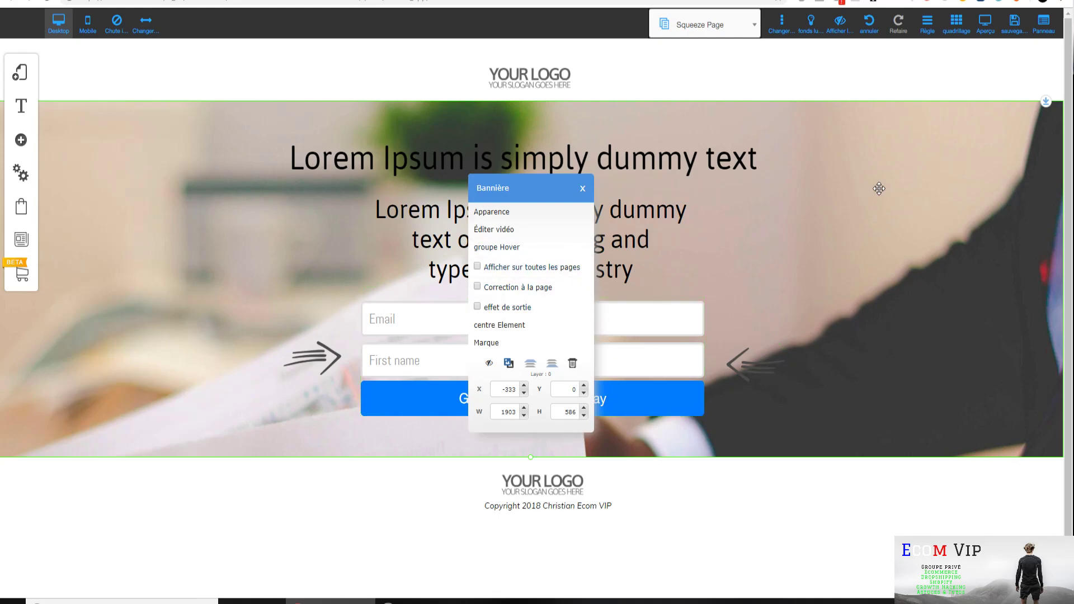
{"action": "left_click", "coordinate": [583, 415]}
{"action": "left_click", "coordinate": [583, 415]}
{"action": "left_click", "coordinate": [584, 407]}
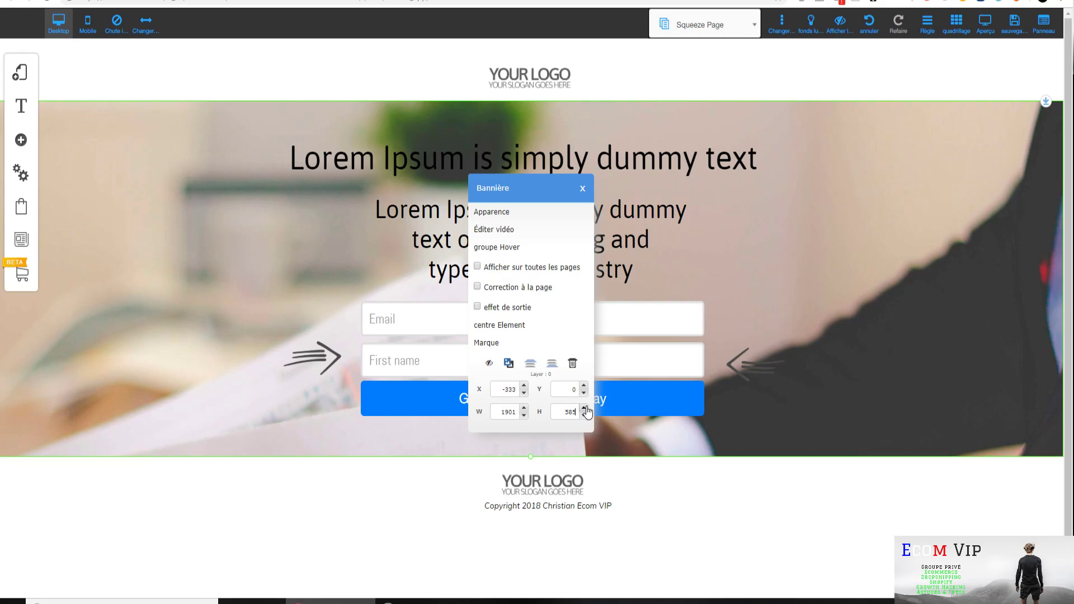
{"action": "left_click", "coordinate": [585, 408]}
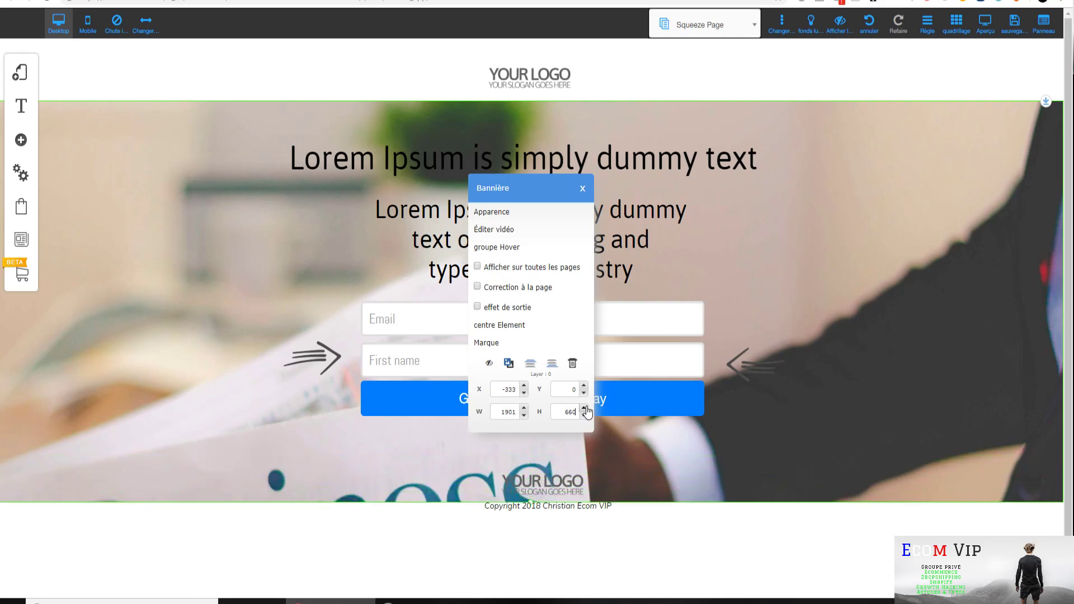
{"action": "left_click", "coordinate": [556, 490]}
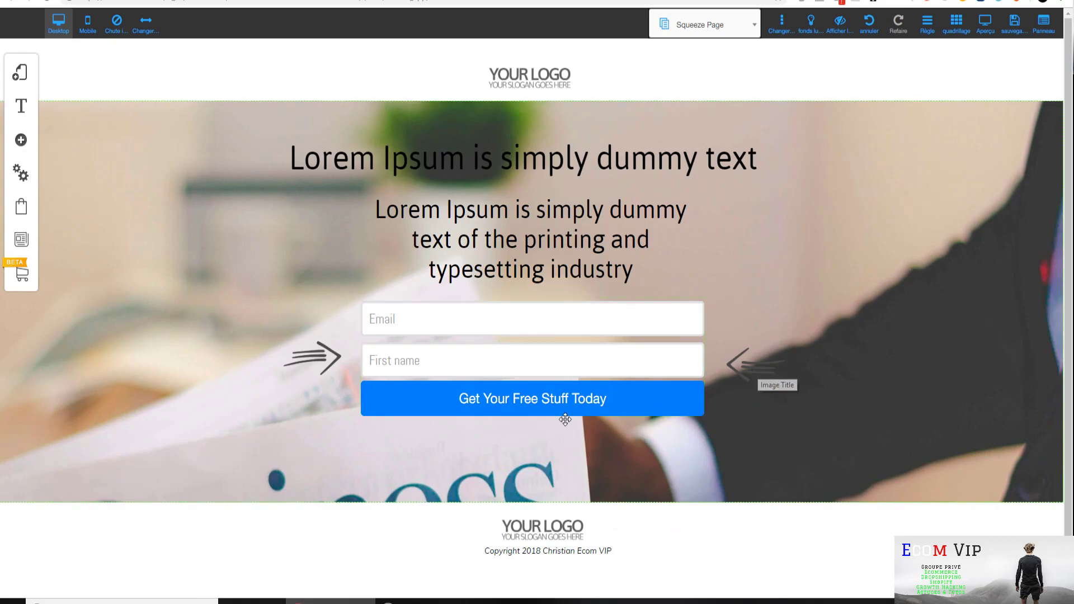
Delete the "YOUR LOGO" image from the page footer
{"action": "left_click", "coordinate": [574, 551]}
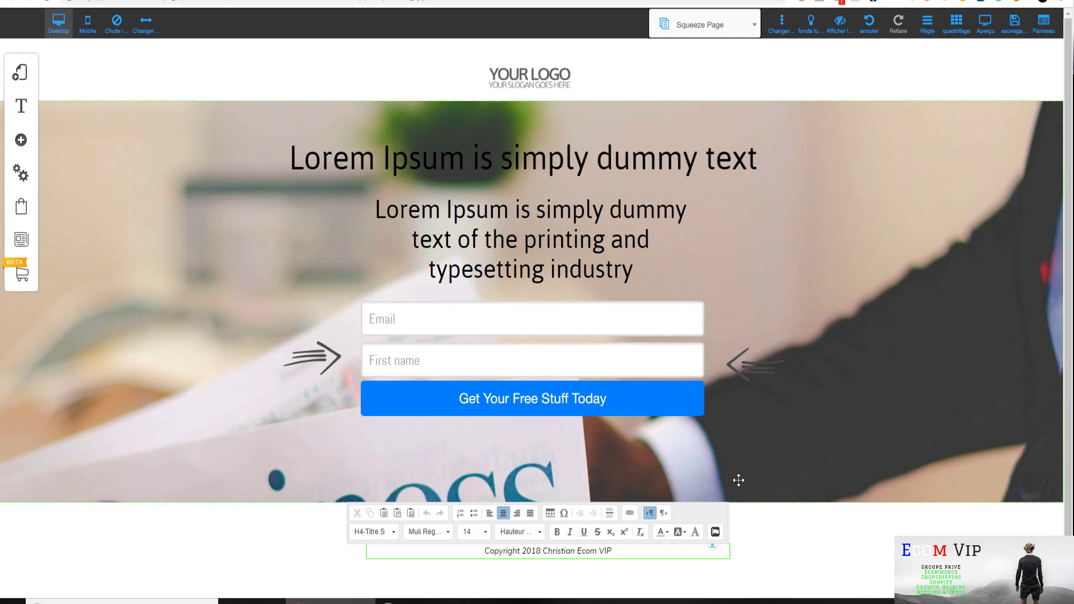
{"action": "left_click", "coordinate": [852, 545]}
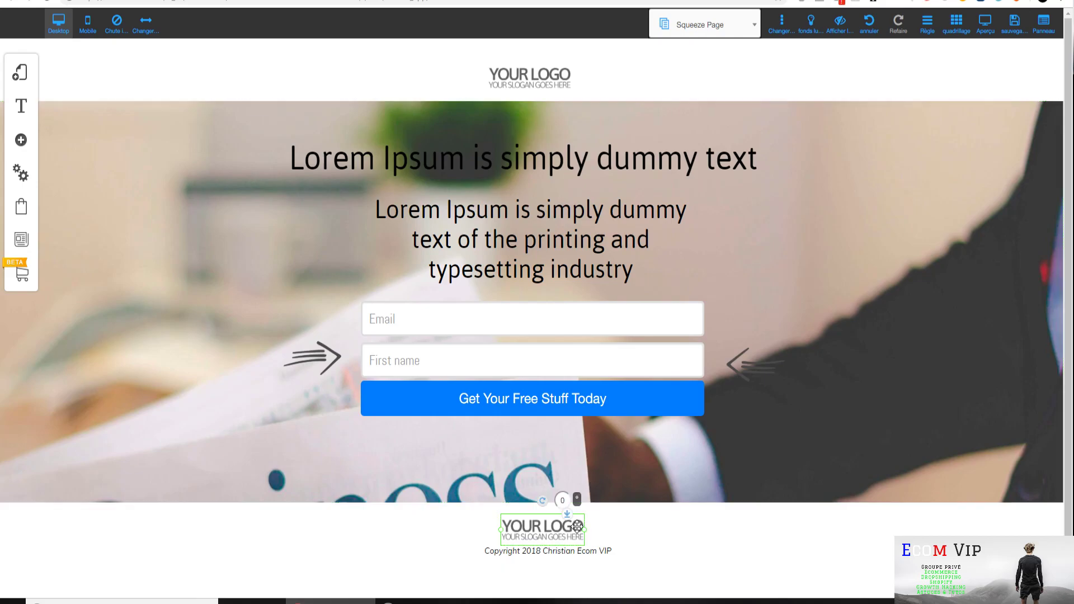
{"action": "left_click", "coordinate": [576, 499]}
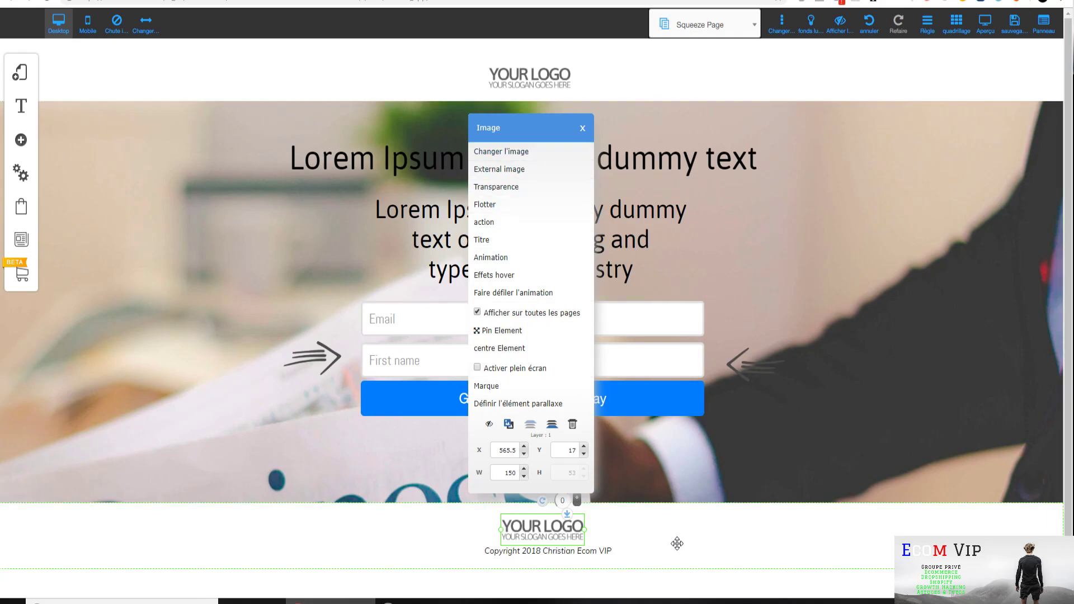
{"action": "left_click", "coordinate": [740, 523]}
{"action": "mouse_move", "coordinate": [543, 536]}
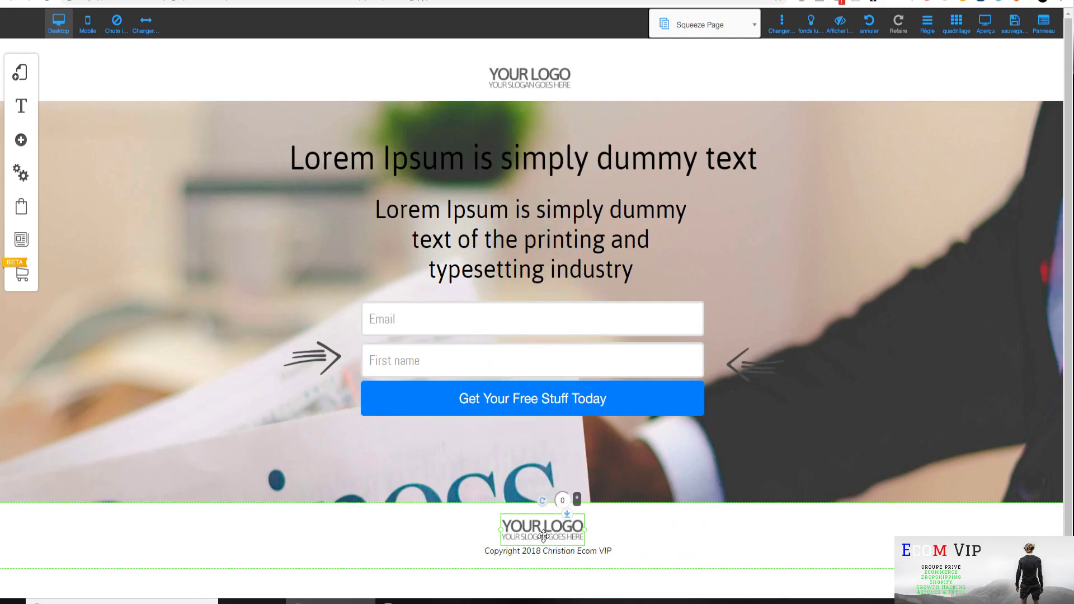
{"action": "key", "text": "Delete"}
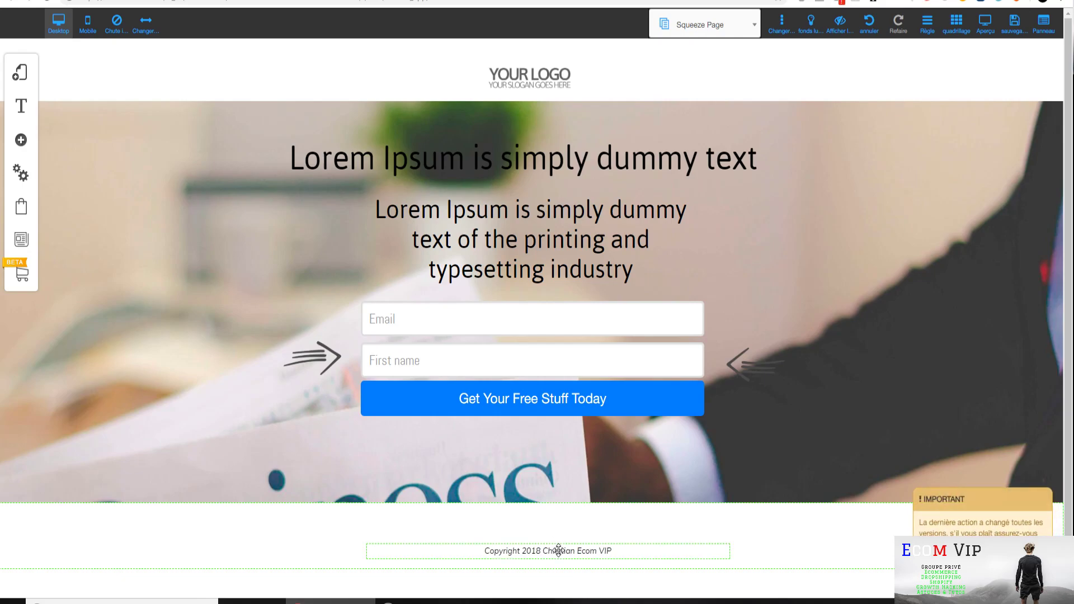
Move the footer copyright line slightly up to about Y 45 and open its element settings
{"action": "left_click_drag", "start_coordinate": [558, 551], "coordinate": [557, 537]}
{"action": "left_click", "coordinate": [557, 538]}
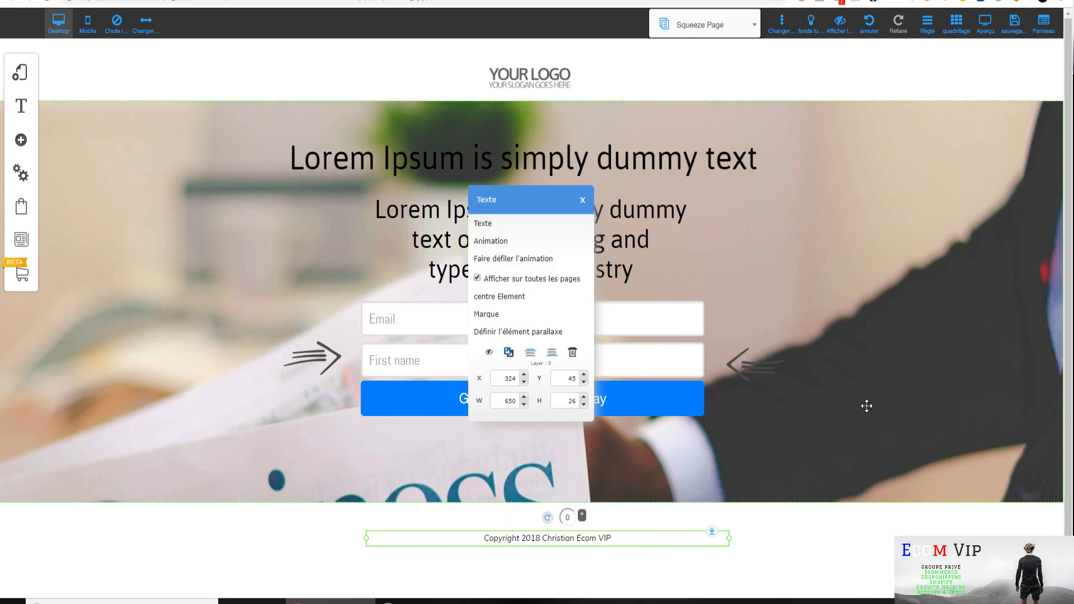
Center the footer copyright line on the page and delete the "YOUR LOGO" image from the header
{"action": "left_click", "coordinate": [532, 302]}
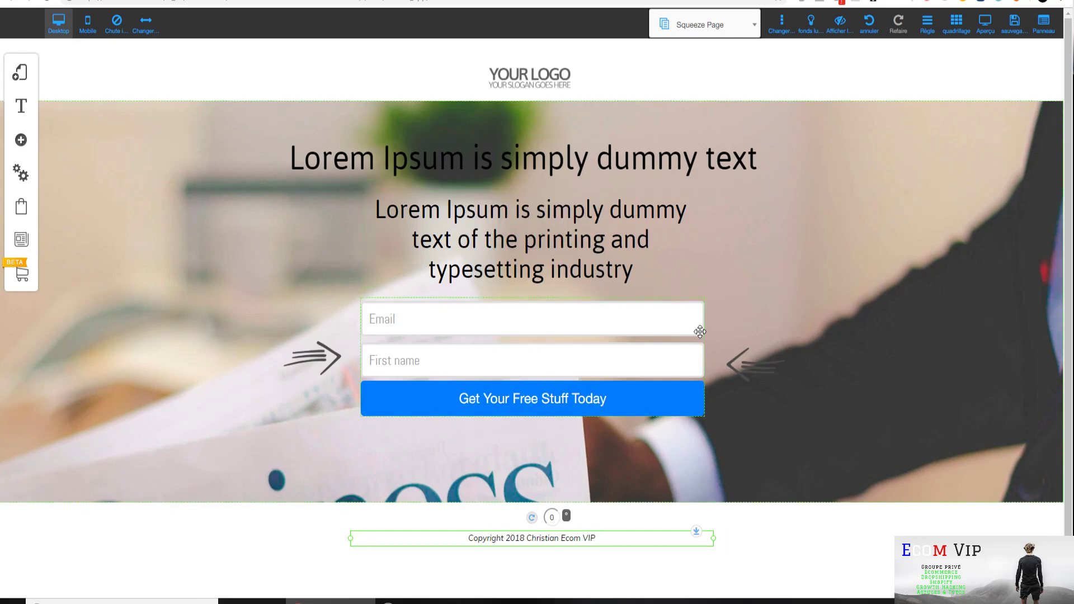
{"action": "left_click", "coordinate": [542, 69]}
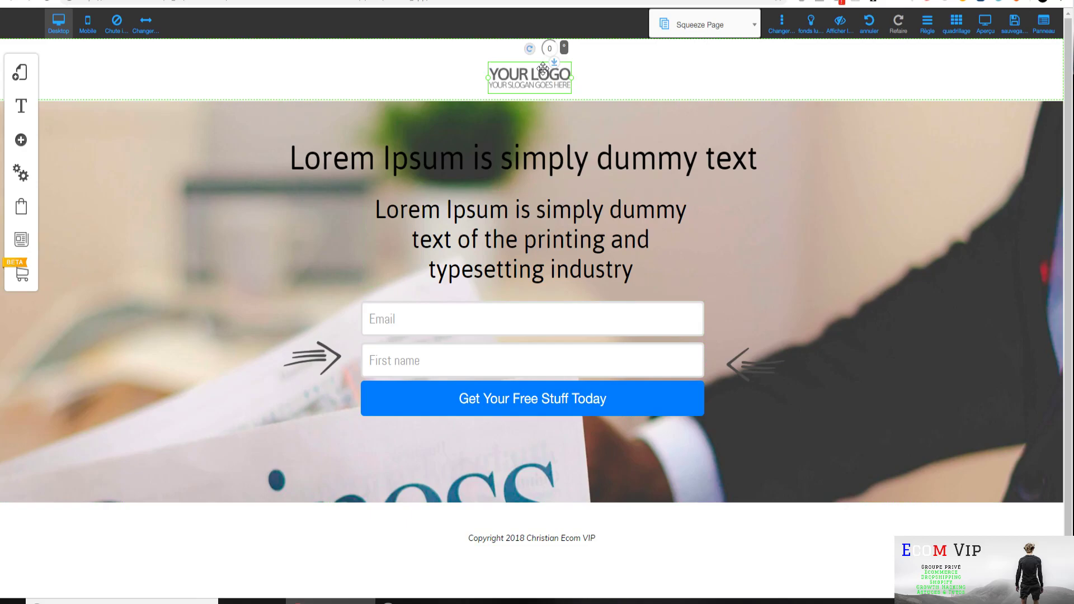
{"action": "key", "text": "Delete"}
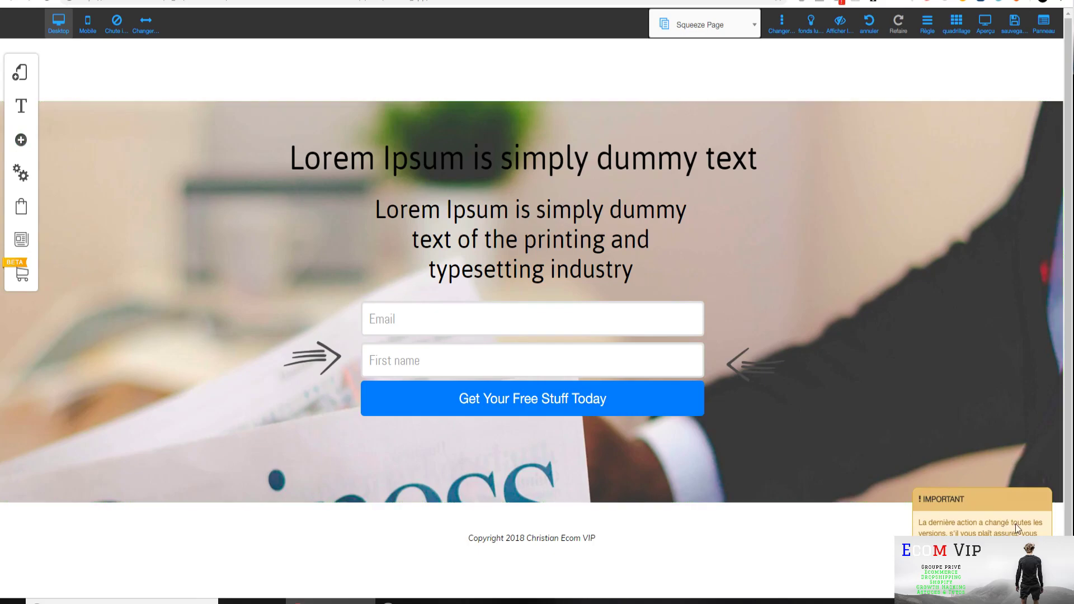
{"action": "left_click", "coordinate": [954, 522]}
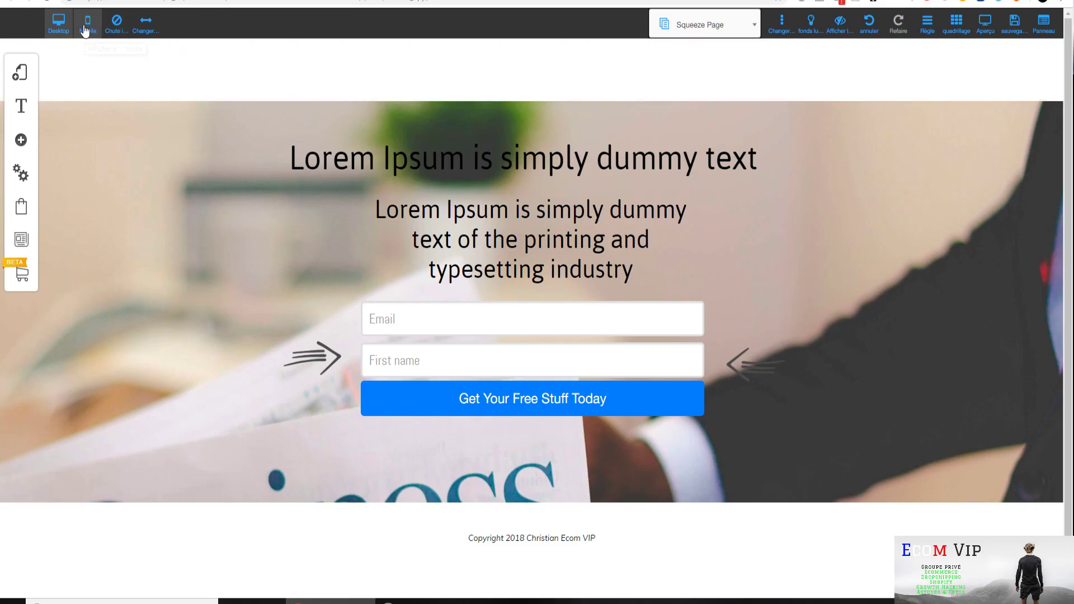
Add an animated text element and place it in the middle of the empty white header
{"action": "left_click", "coordinate": [20, 140]}
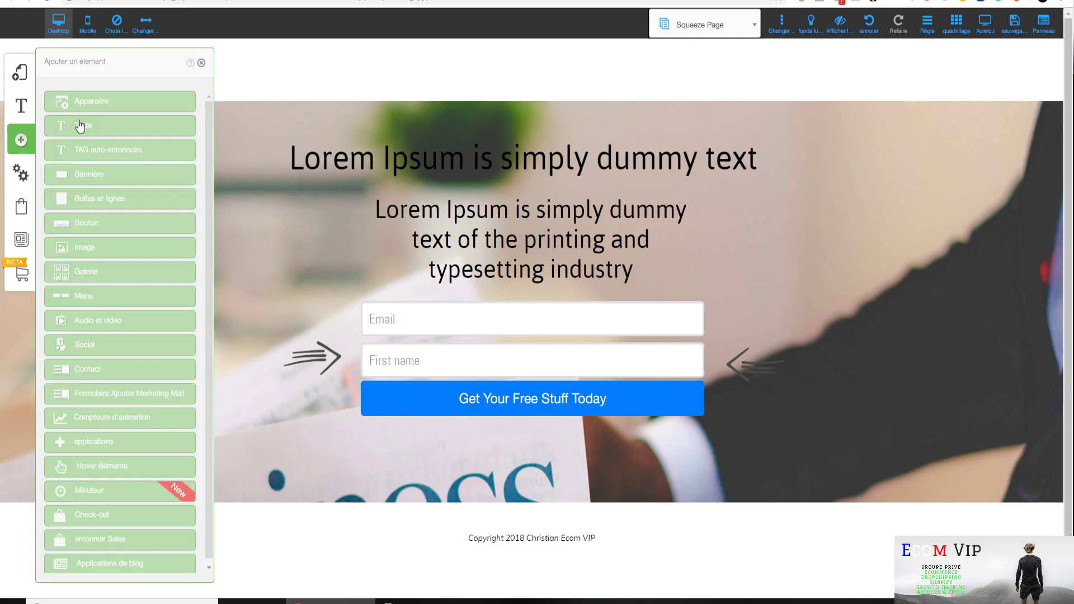
{"action": "left_click", "coordinate": [81, 127]}
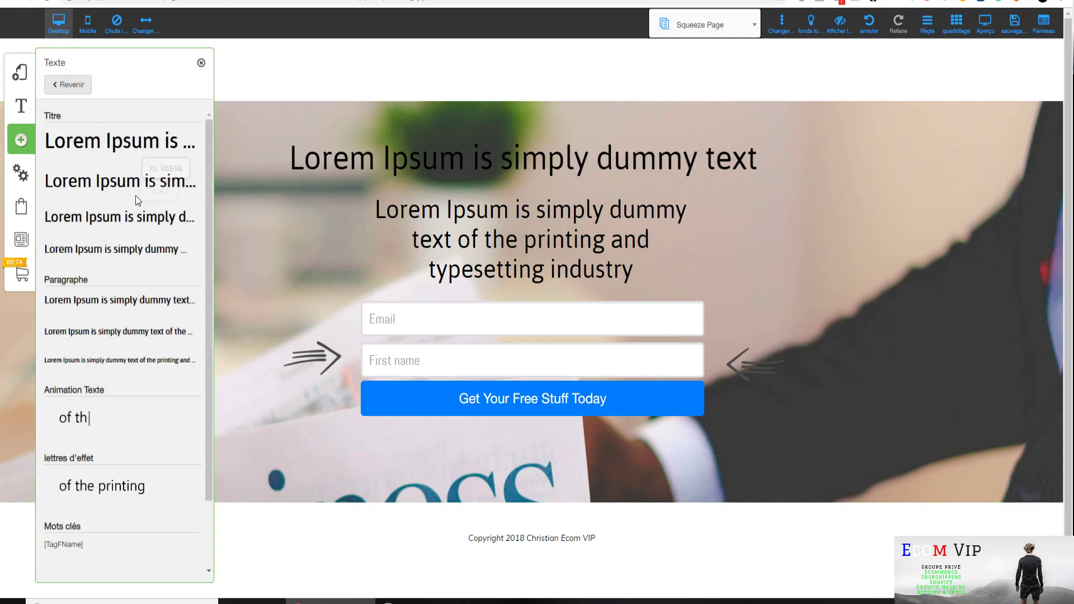
{"action": "left_click", "coordinate": [108, 421]}
{"action": "left_click_drag", "start_coordinate": [507, 328], "coordinate": [518, 76]}
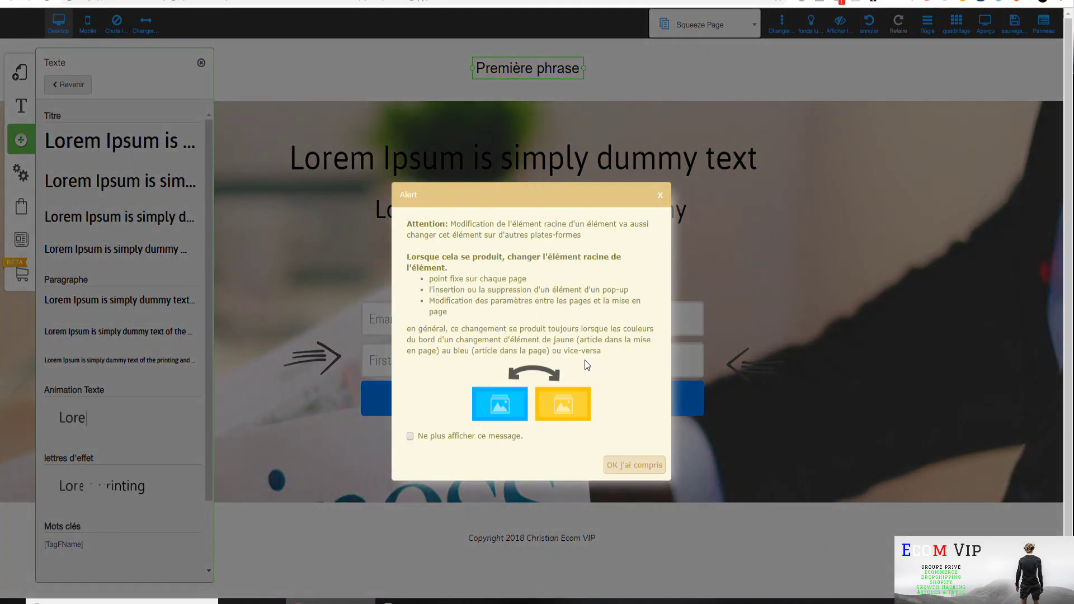
{"action": "left_click", "coordinate": [645, 465]}
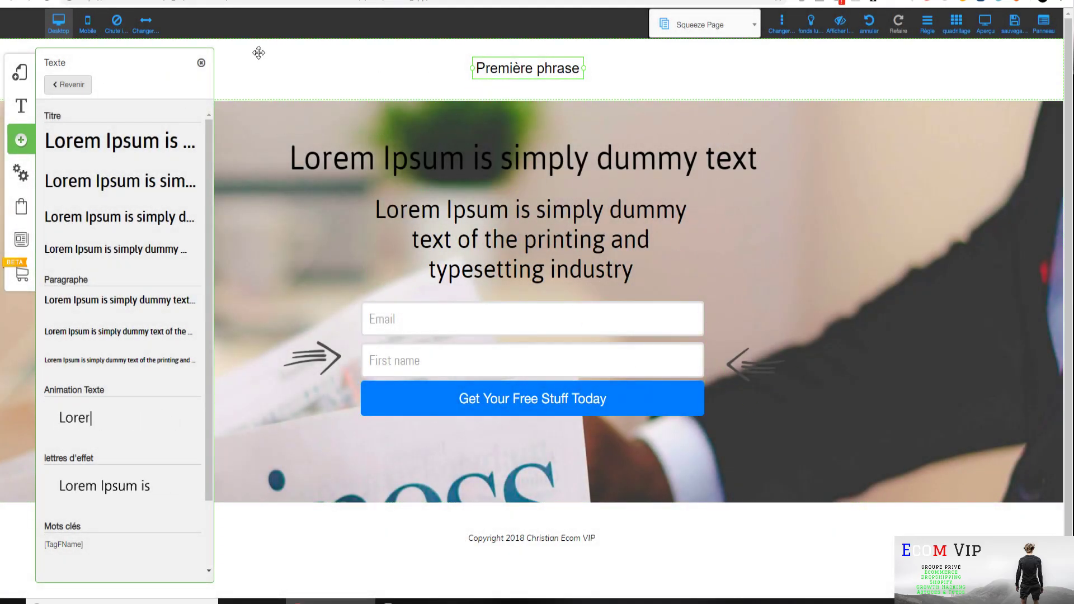
{"action": "left_click", "coordinate": [201, 63]}
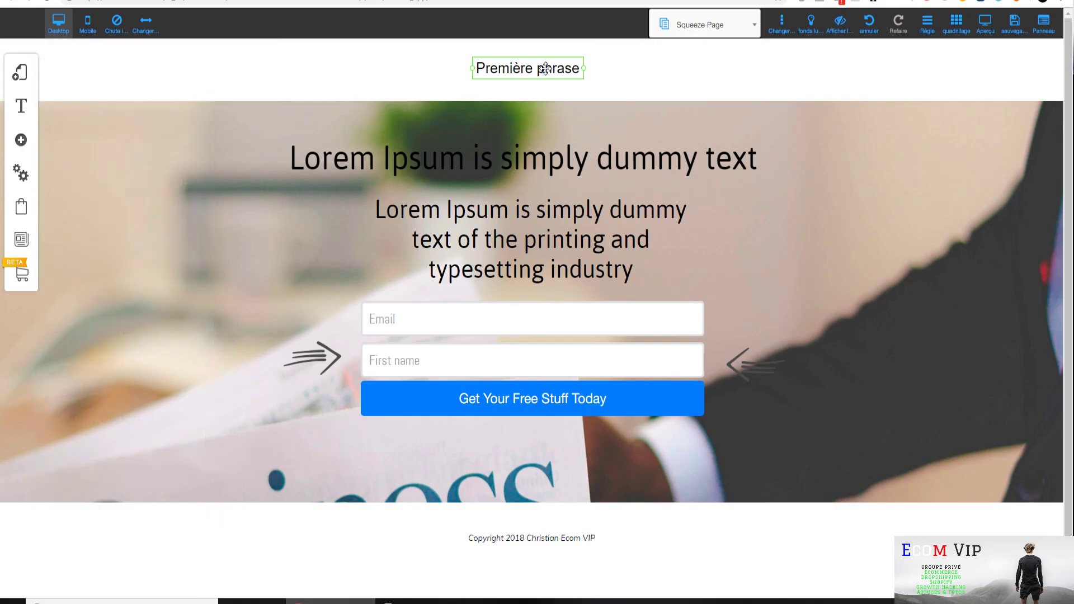
Open the header animated text's configuration and change its first phrase to "Christian Ecom VIP"
{"action": "left_click", "coordinate": [546, 68]}
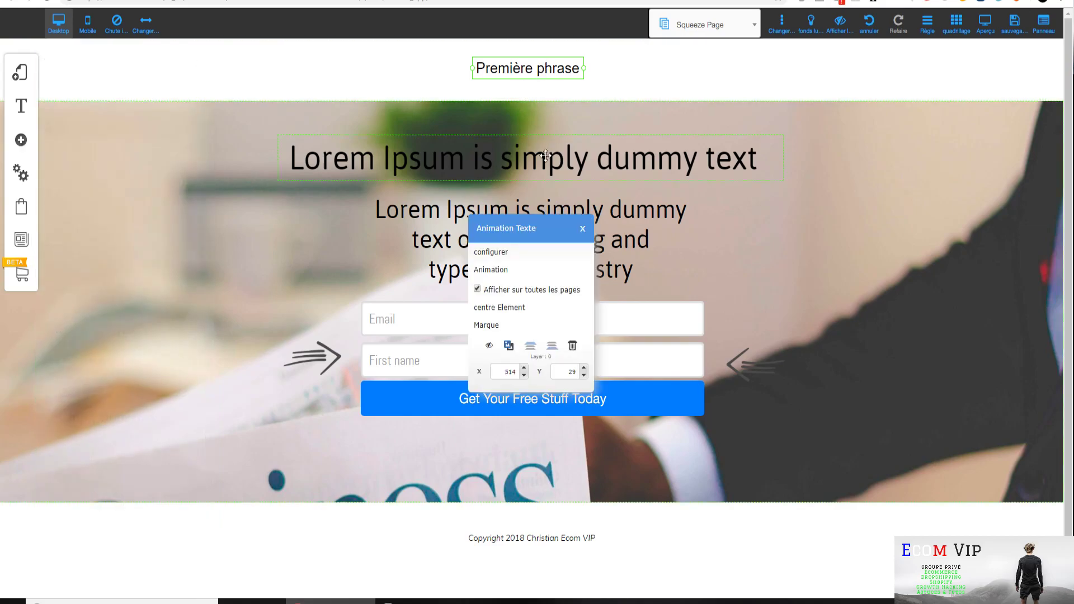
{"action": "left_click", "coordinate": [518, 258]}
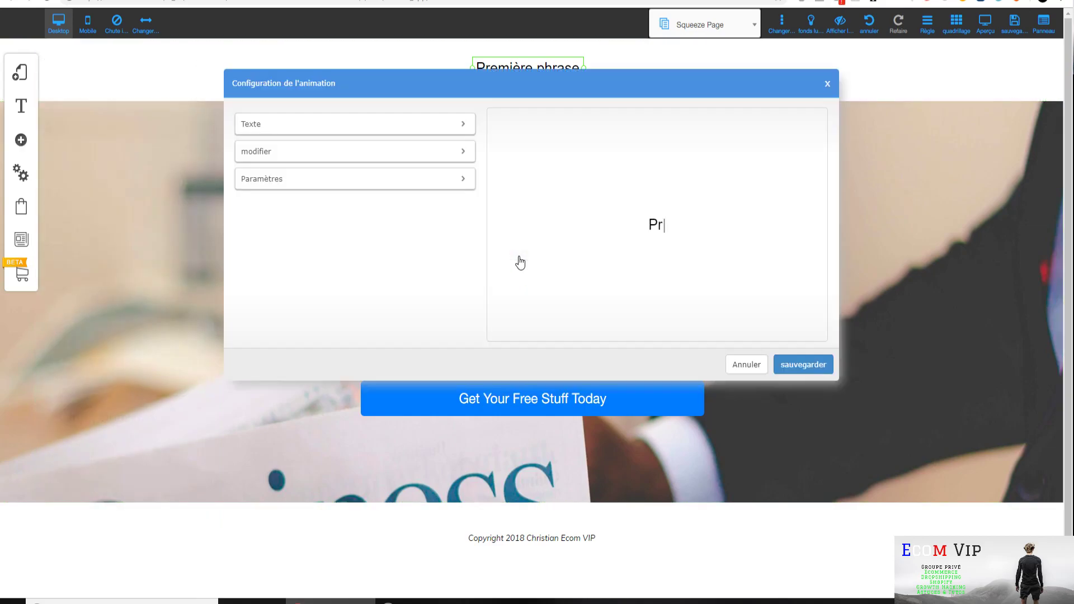
{"action": "left_click", "coordinate": [447, 128]}
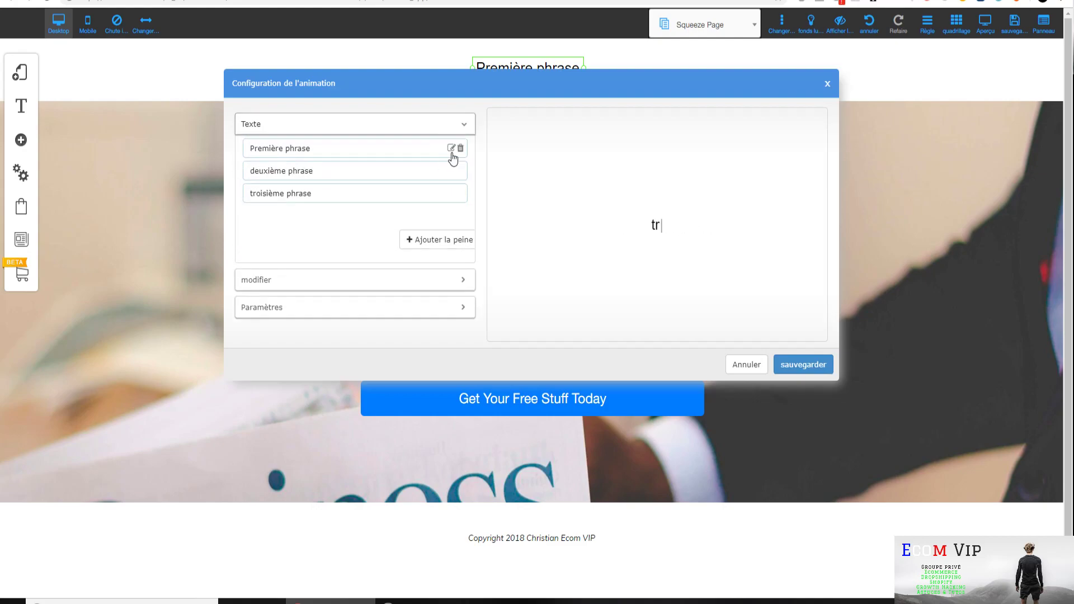
{"action": "left_click", "coordinate": [451, 149]}
{"action": "triple_click", "coordinate": [304, 156]}
{"action": "type", "text": "Christian Ecom VIP"}
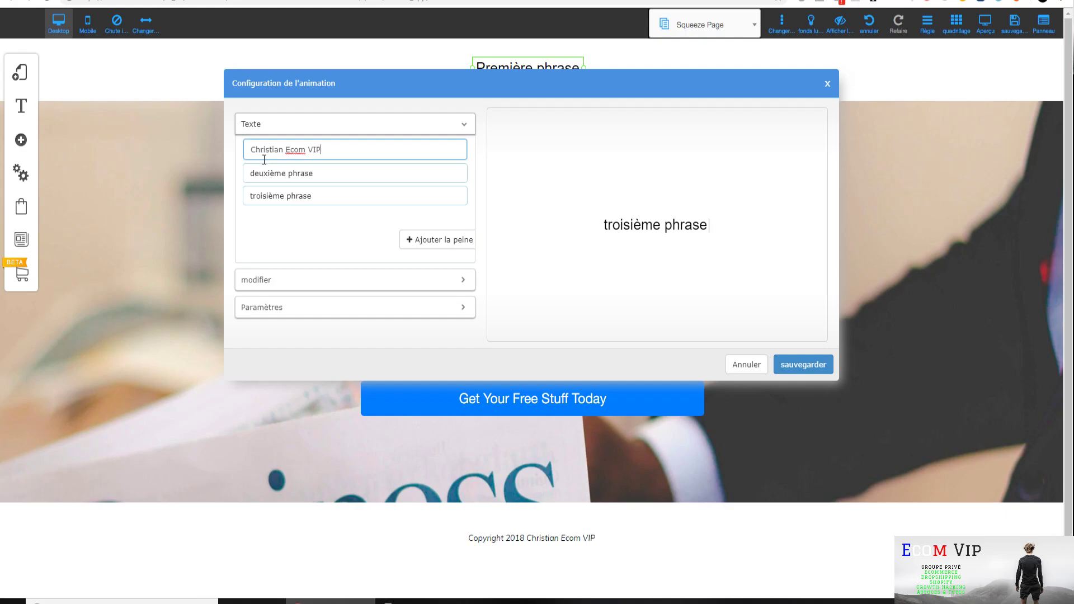
{"action": "left_click", "coordinate": [401, 175]}
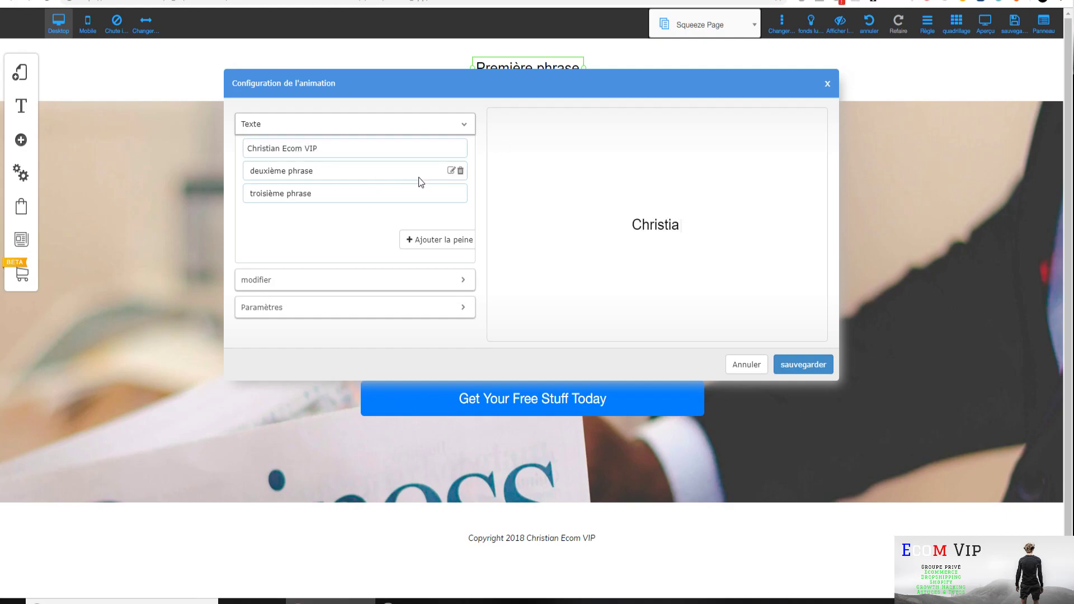
Change the animation's second phrase to "Booster son Business" and the third phrase to "Christian Ecom VIP"
{"action": "left_click", "coordinate": [453, 173]}
{"action": "left_click_drag", "start_coordinate": [402, 178], "coordinate": [240, 173]}
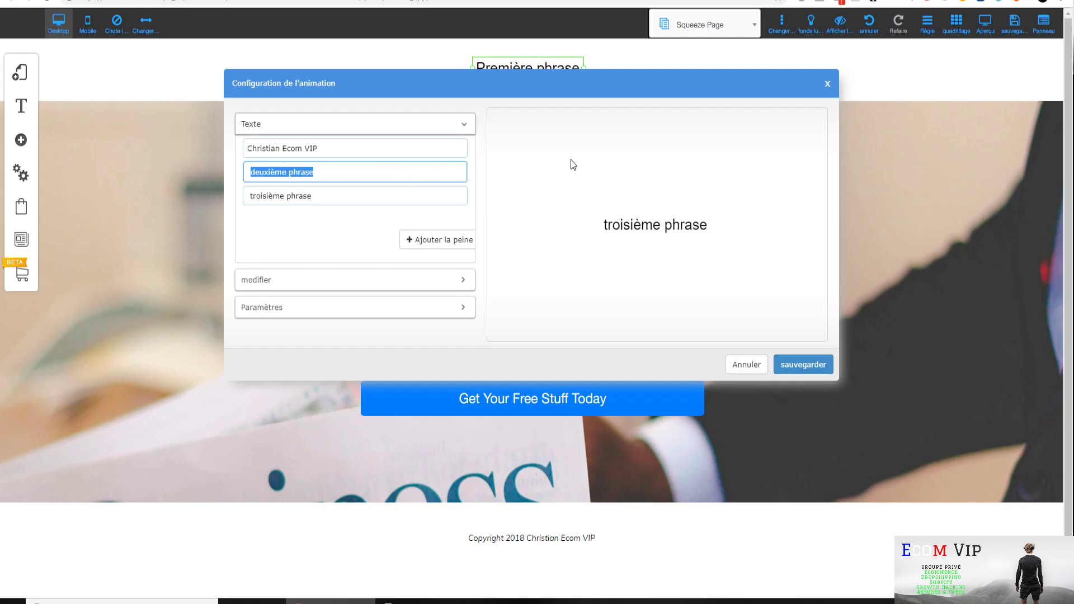
{"action": "type", "text": "Booster son Business"}
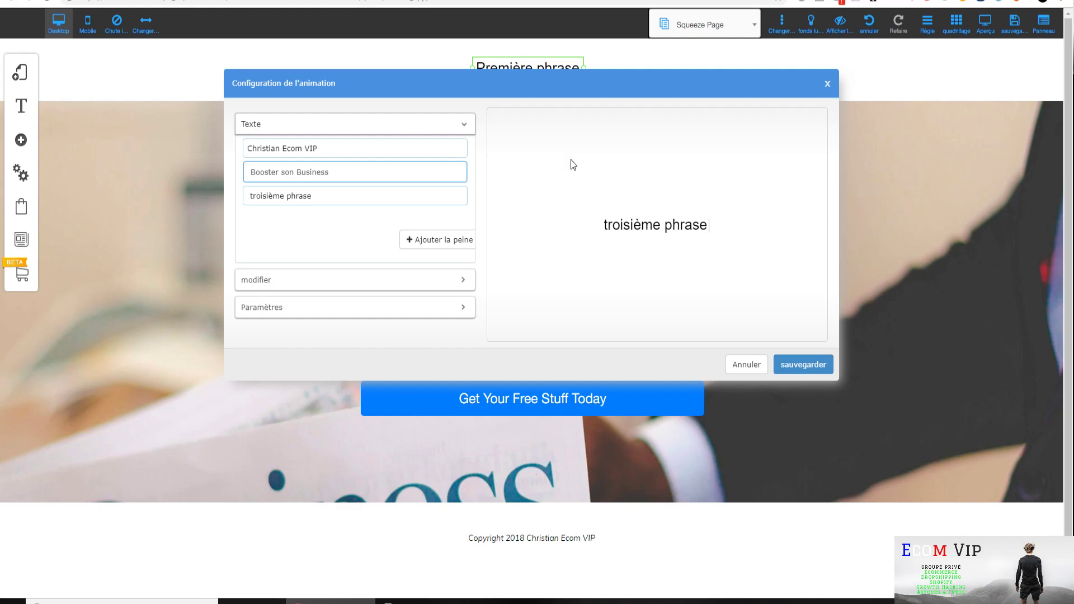
{"action": "left_click", "coordinate": [385, 202]}
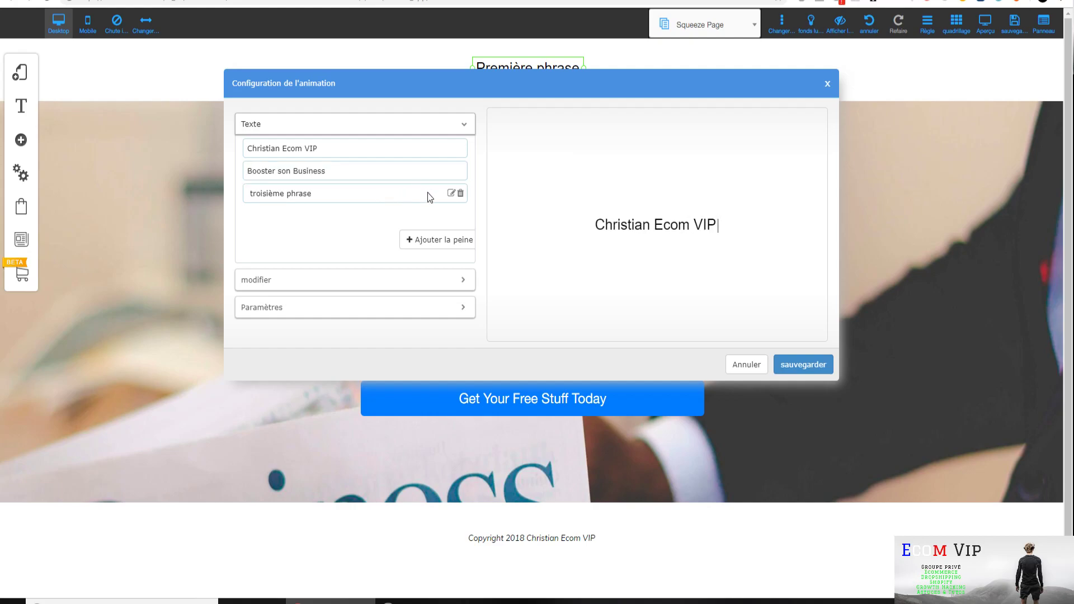
{"action": "left_click", "coordinate": [451, 193]}
{"action": "left_click_drag", "start_coordinate": [395, 194], "coordinate": [227, 196]}
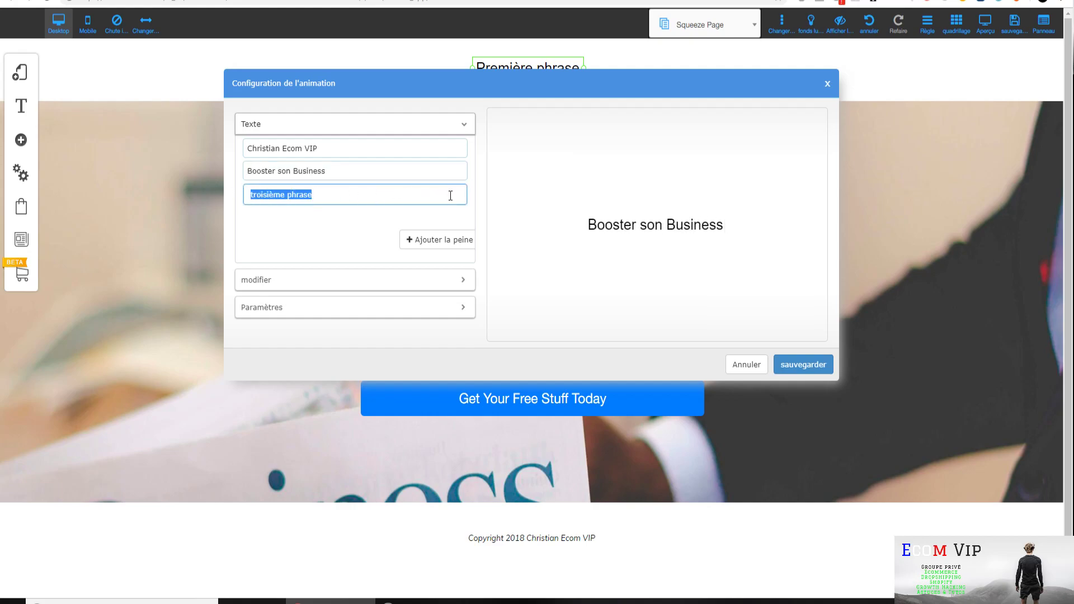
{"action": "type", "text": "Christian Ecom VIP"}
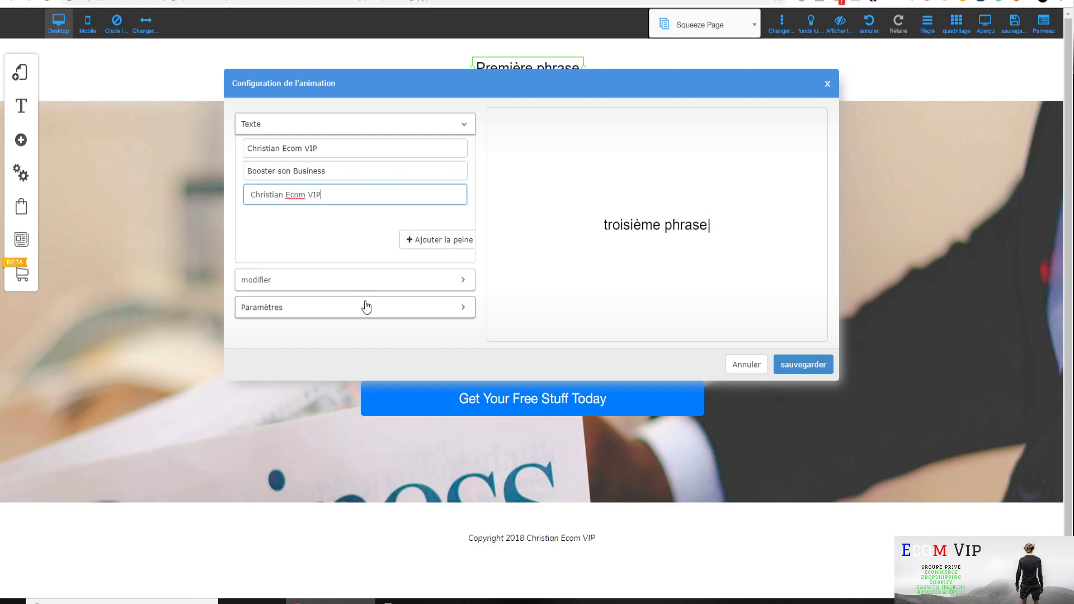
Set the text animation's start delay to about 1.91 and save its configuration
{"action": "left_click", "coordinate": [450, 280]}
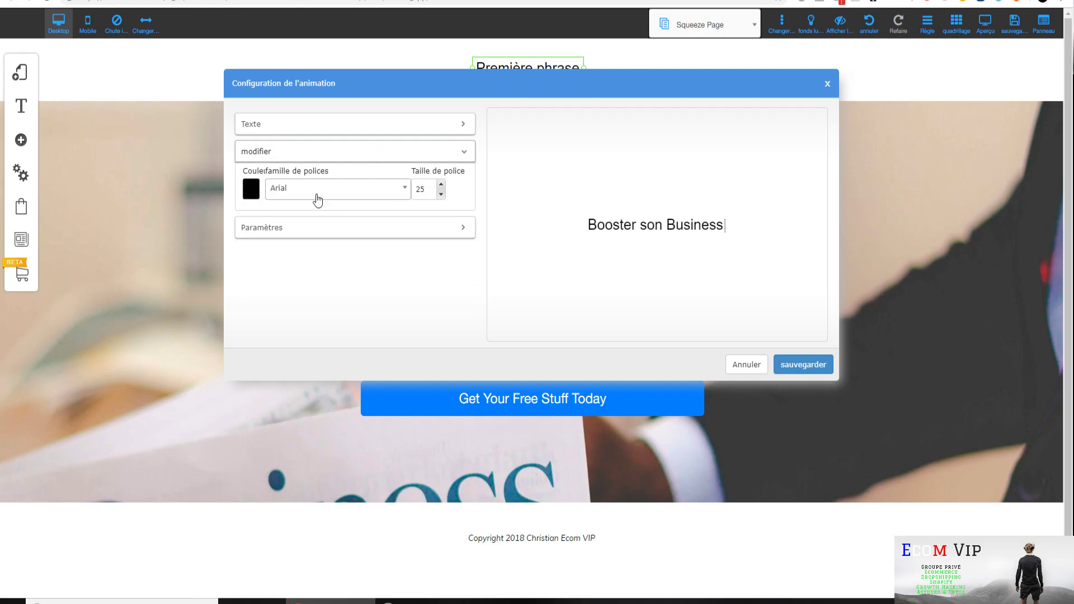
{"action": "left_click", "coordinate": [463, 233]}
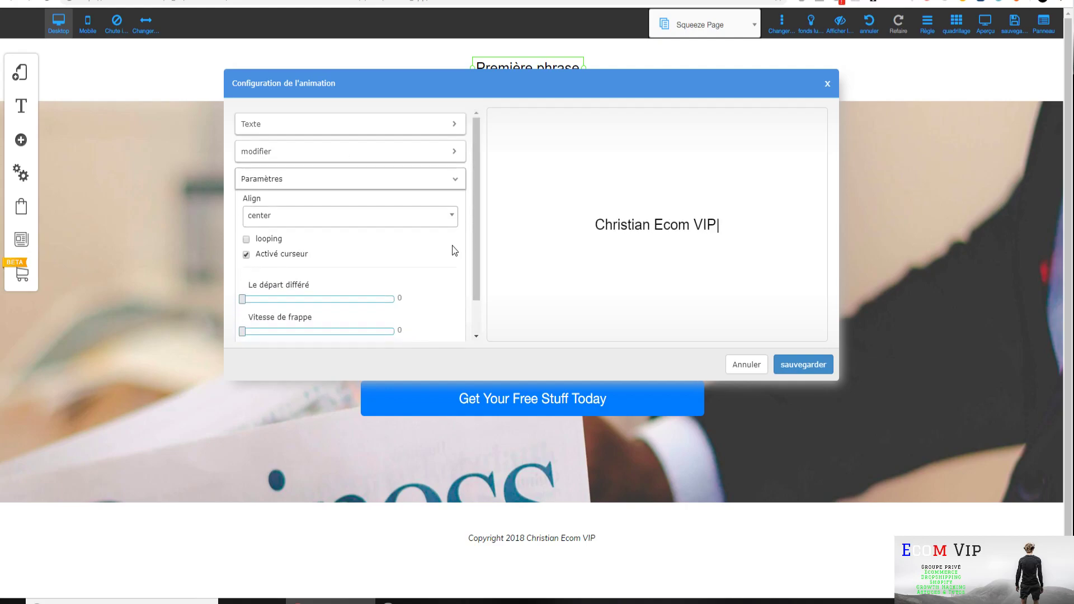
{"action": "left_click", "coordinate": [272, 300]}
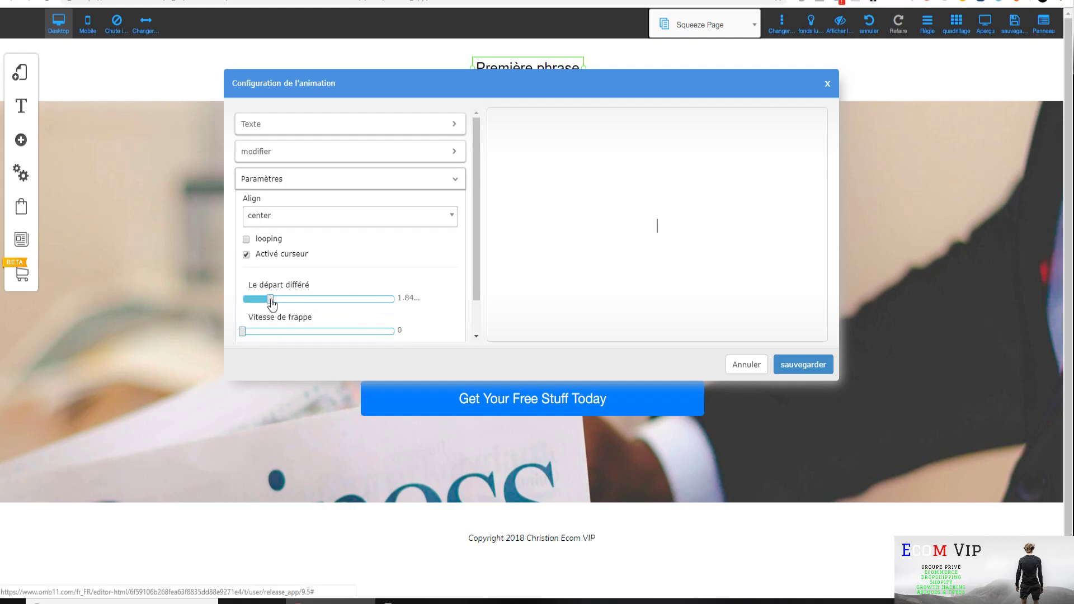
{"action": "left_click_drag", "start_coordinate": [272, 301], "coordinate": [274, 301]}
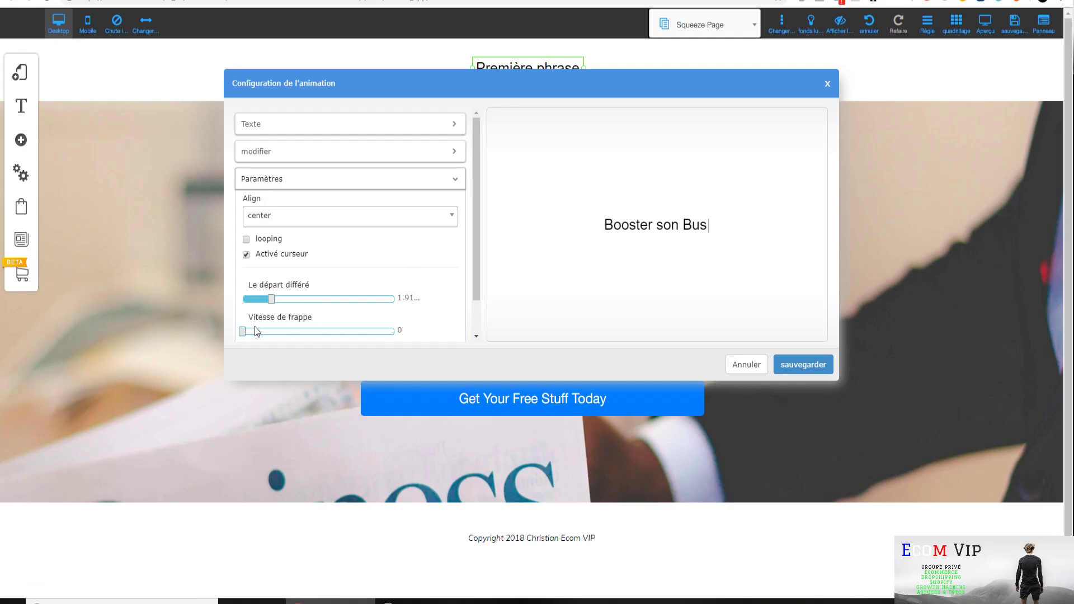
{"action": "left_click", "coordinate": [803, 364]}
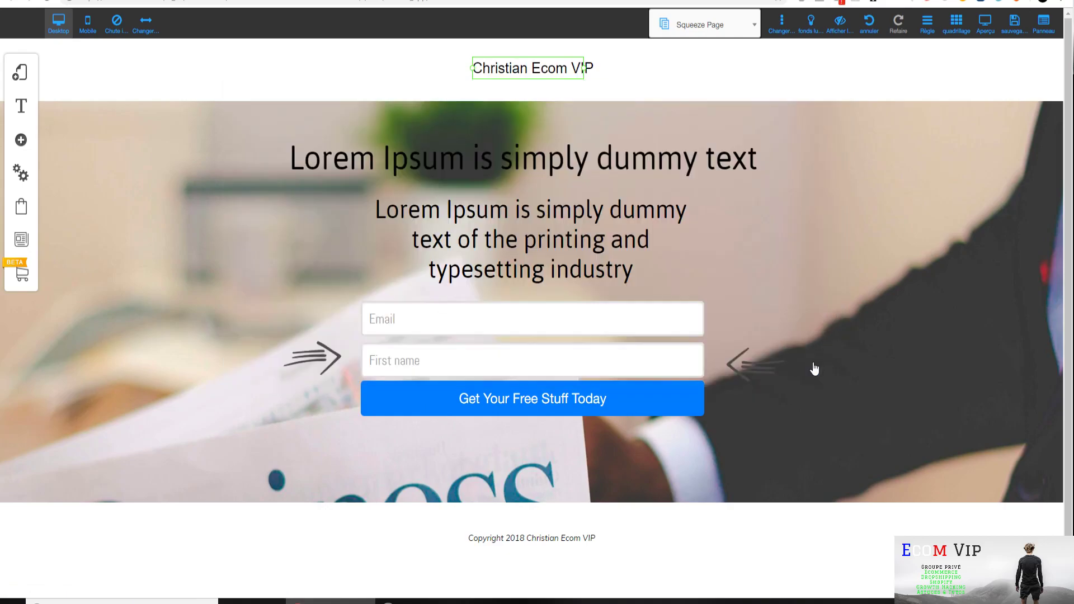
Save the layout and Squeeze Page changes, preview the page on desktop, and return to the editor
{"action": "left_click", "coordinate": [1011, 31]}
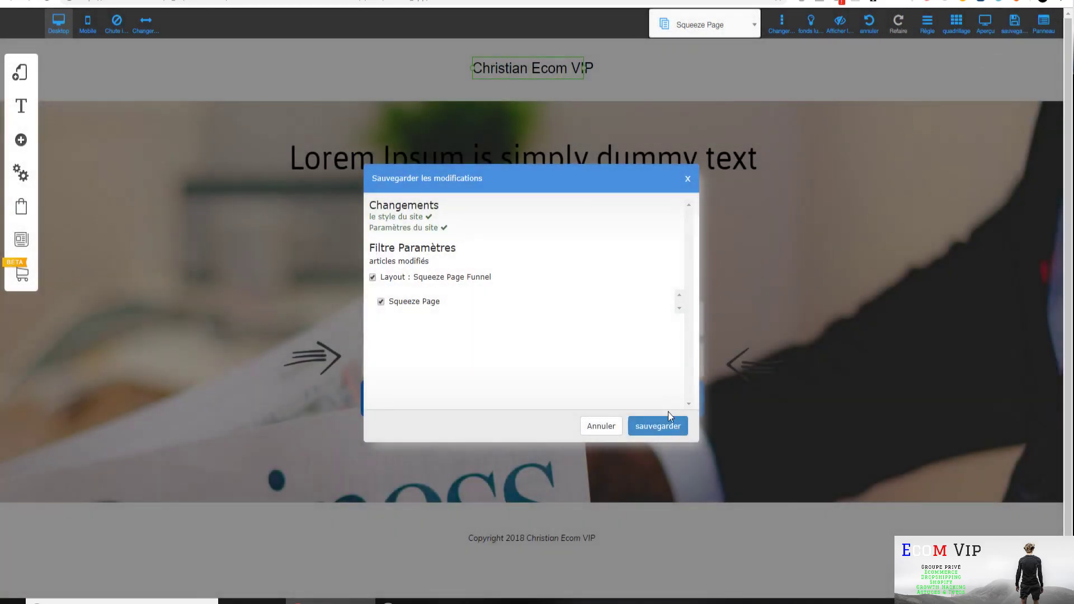
{"action": "left_click", "coordinate": [666, 424]}
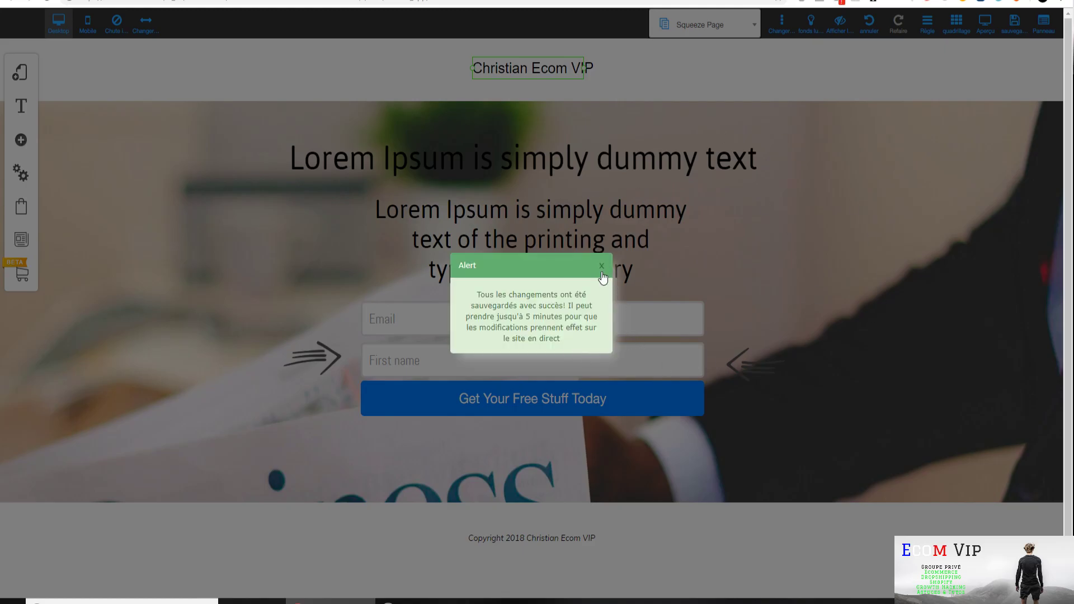
{"action": "left_click", "coordinate": [601, 269]}
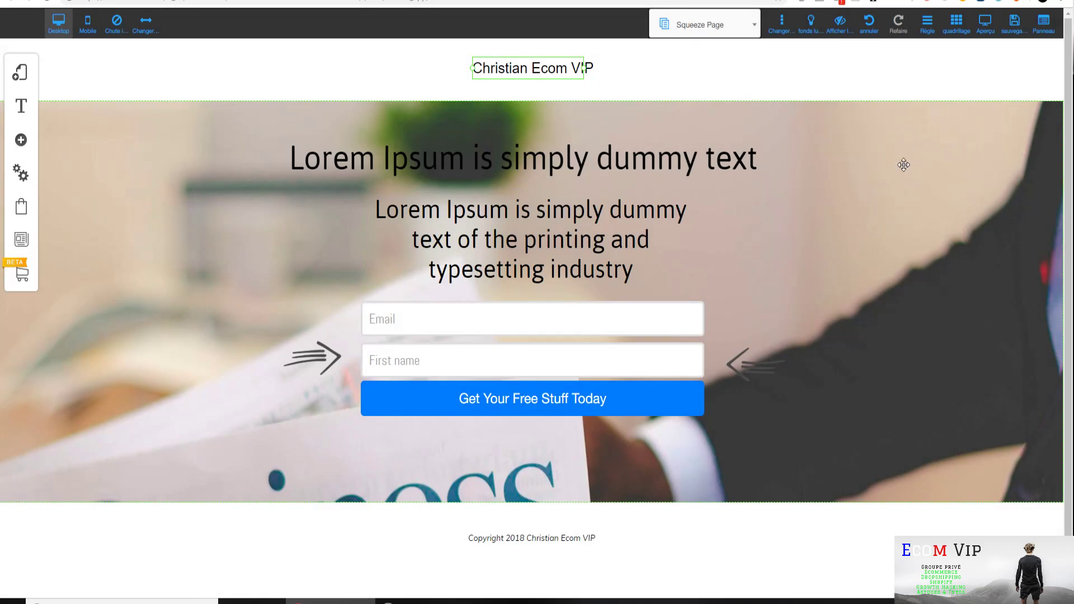
{"action": "left_click", "coordinate": [984, 25]}
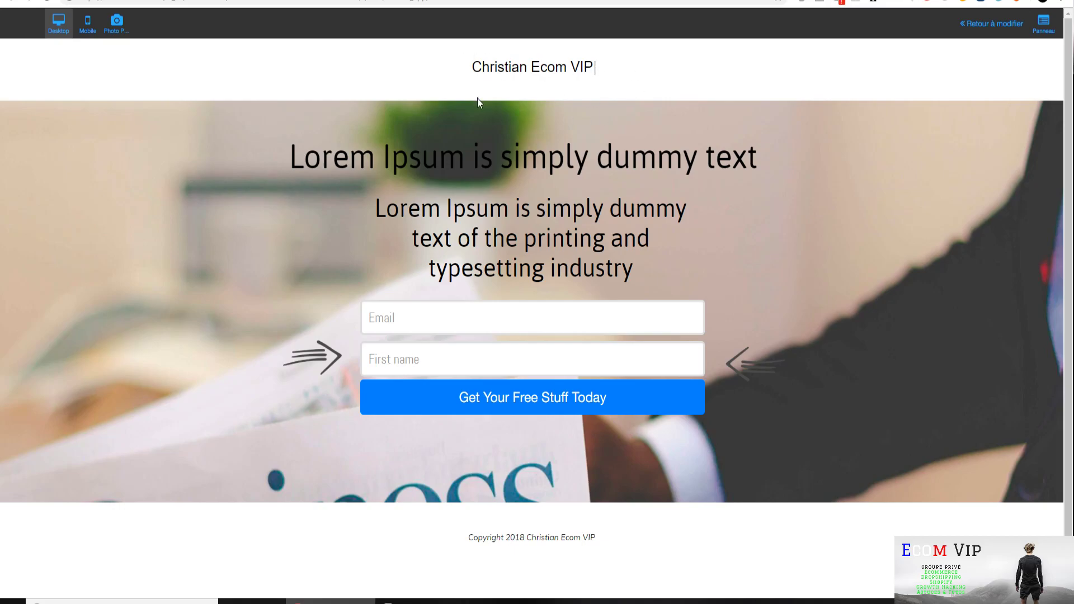
{"action": "left_click", "coordinate": [1010, 31]}
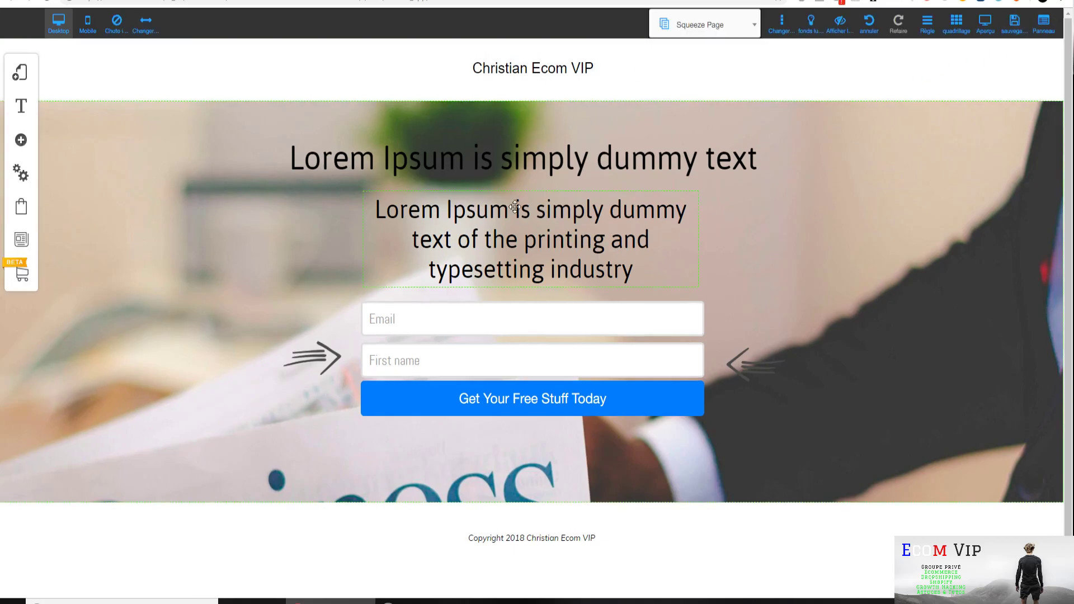
Replace the main headline text with "Booster son Business"
{"action": "left_click", "coordinate": [505, 171]}
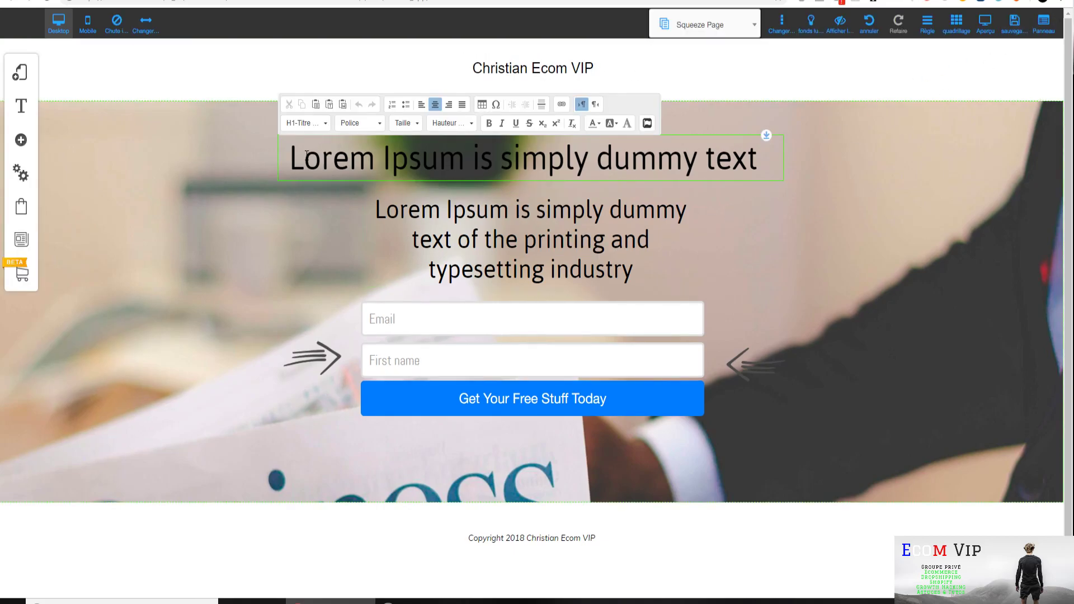
{"action": "left_click_drag", "start_coordinate": [302, 163], "coordinate": [784, 169]}
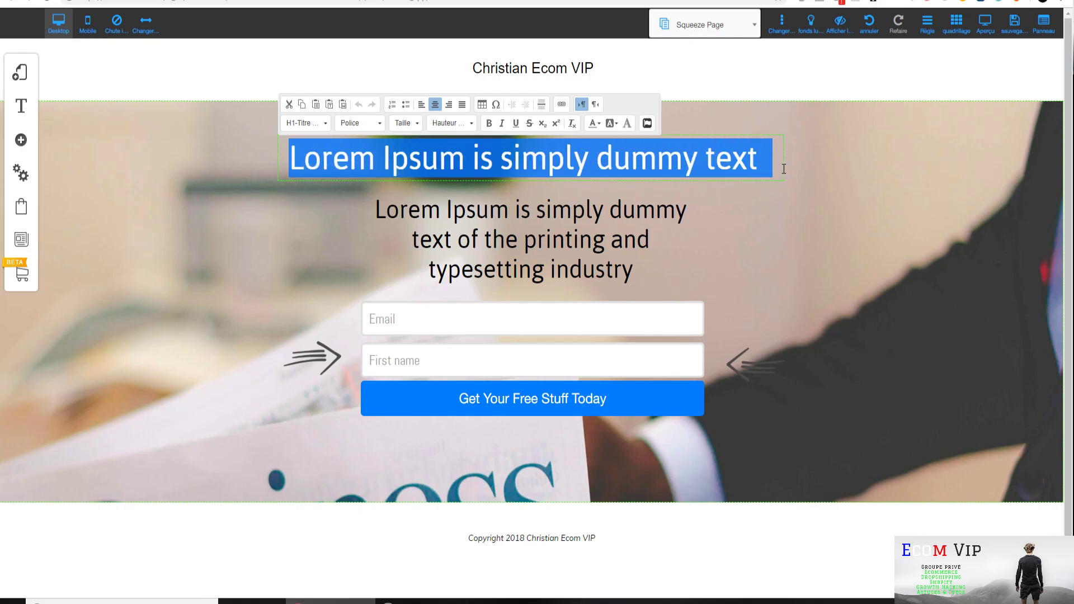
{"action": "type", "text": "Bo"}
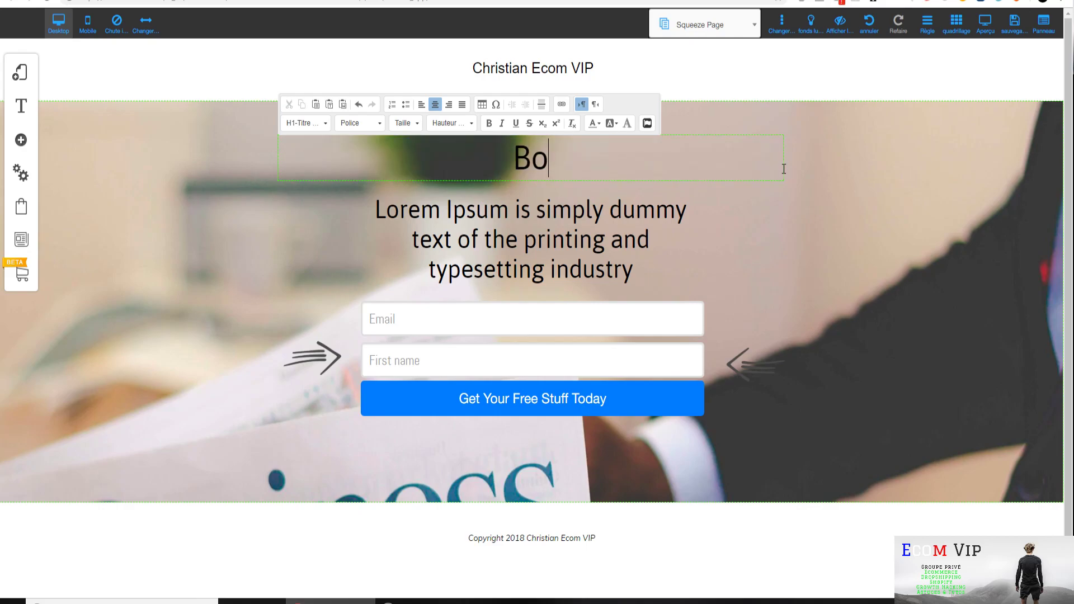
{"action": "type", "text": "oster "}
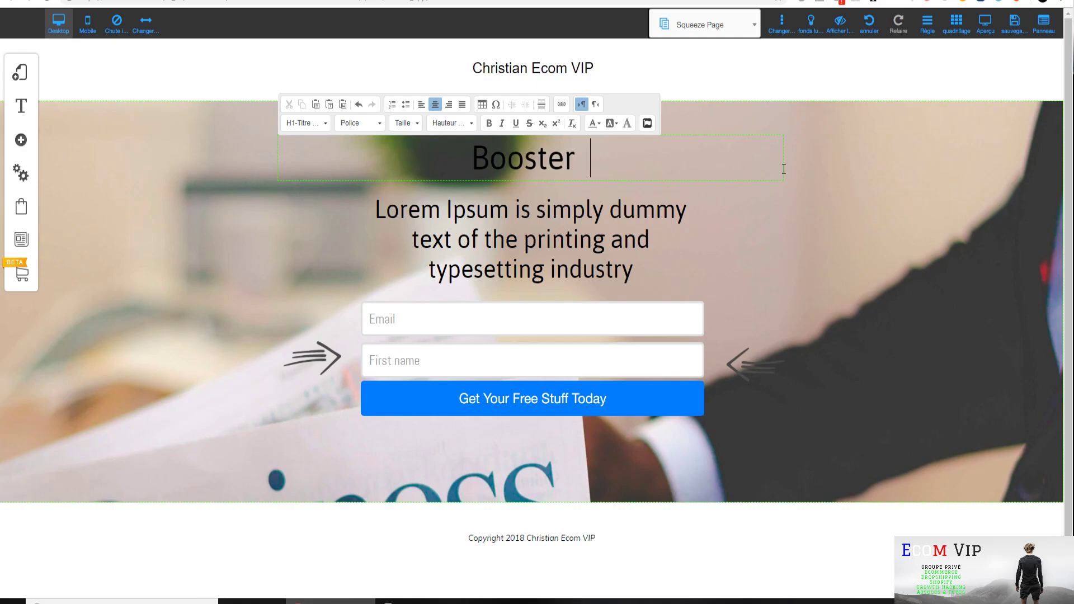
{"action": "type", "text": "Son"}
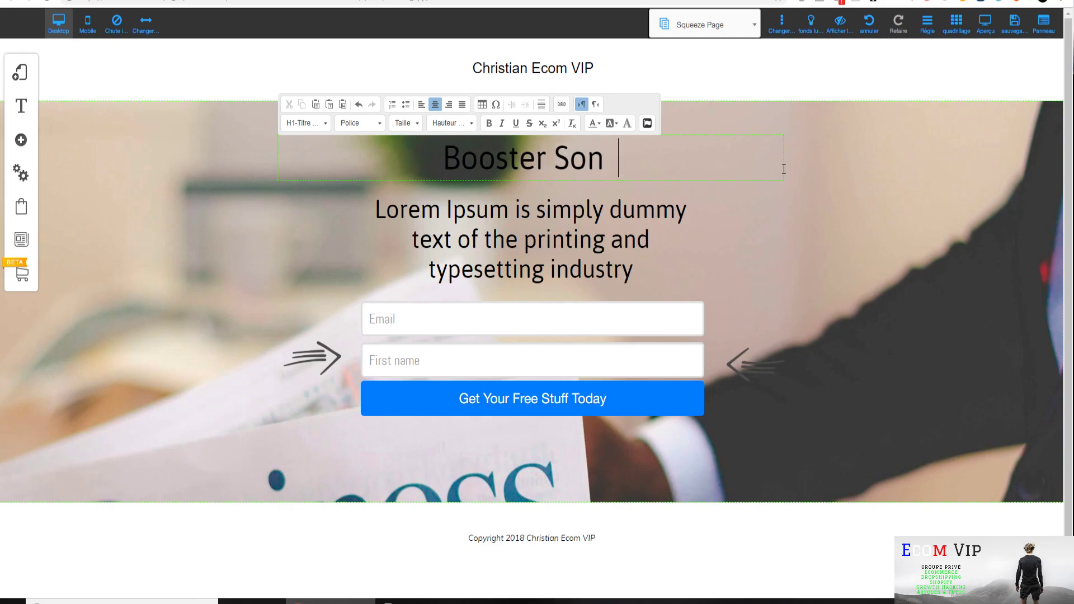
{"action": "key", "text": "BackSpace"}
{"action": "key", "text": "BackSpace"}
{"action": "key", "text": "BackSpace"}
{"action": "key", "text": "BackSpace"}
{"action": "type", "text": "s"}
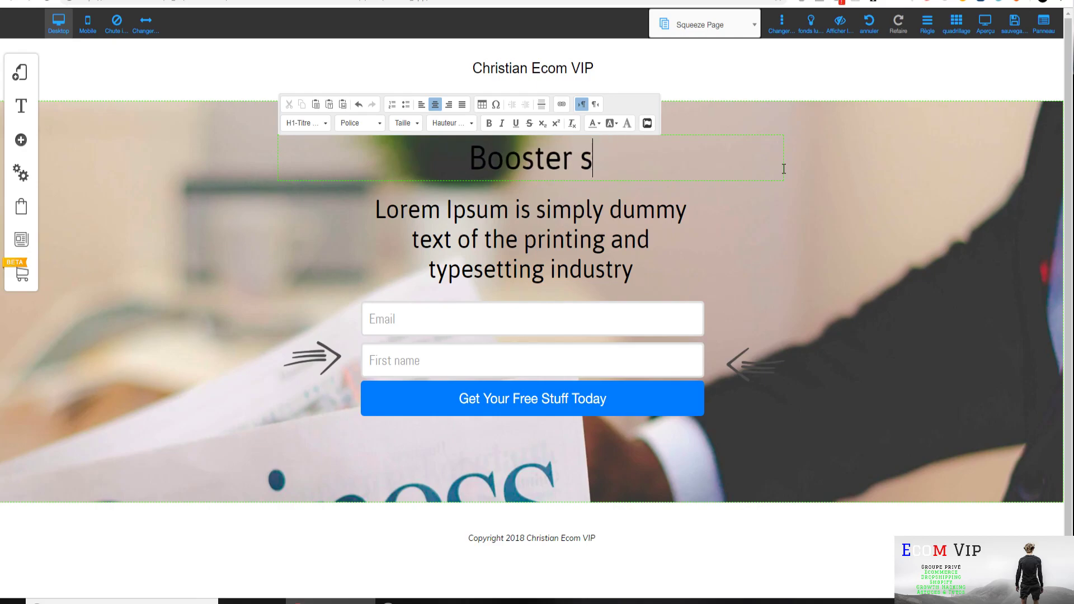
{"action": "type", "text": "on Business"}
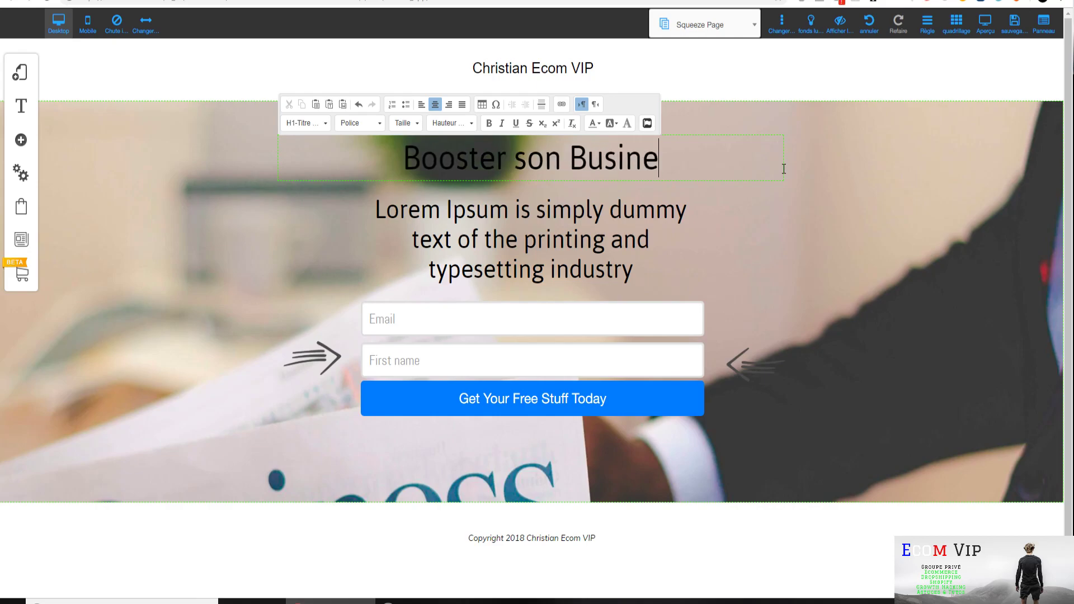
Try to apply the custom text color #3366ff to the headline with none of its text selected
{"action": "left_click", "coordinate": [593, 123]}
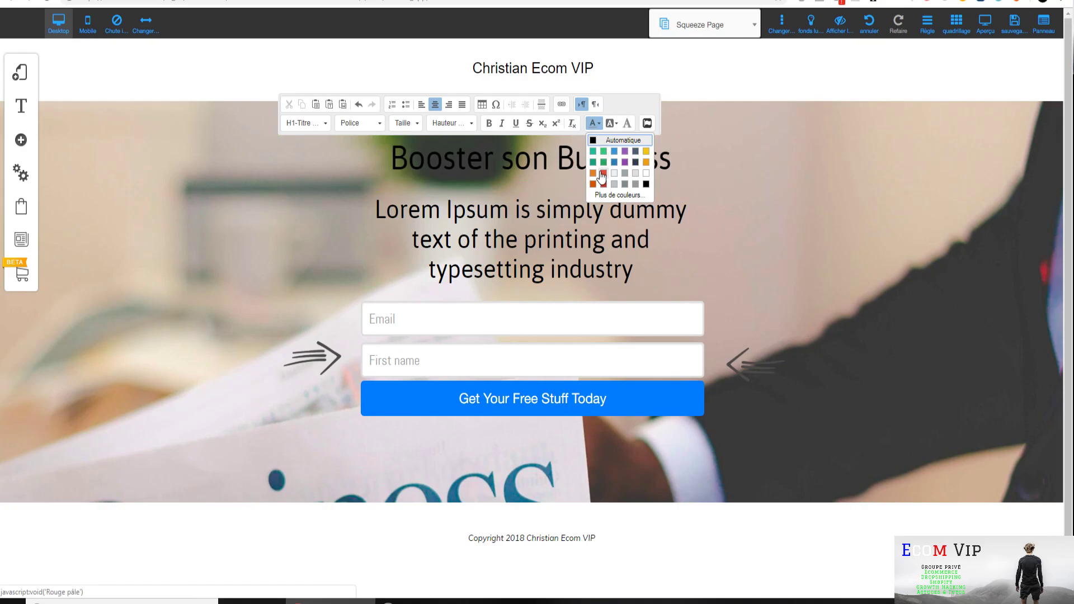
{"action": "left_click", "coordinate": [611, 195]}
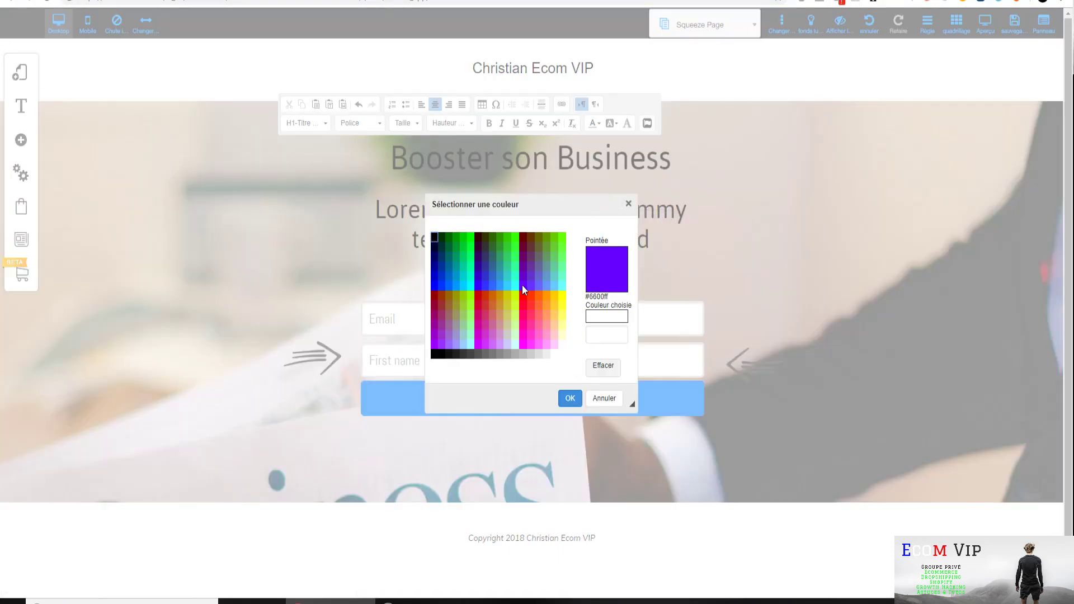
{"action": "left_click", "coordinate": [495, 286]}
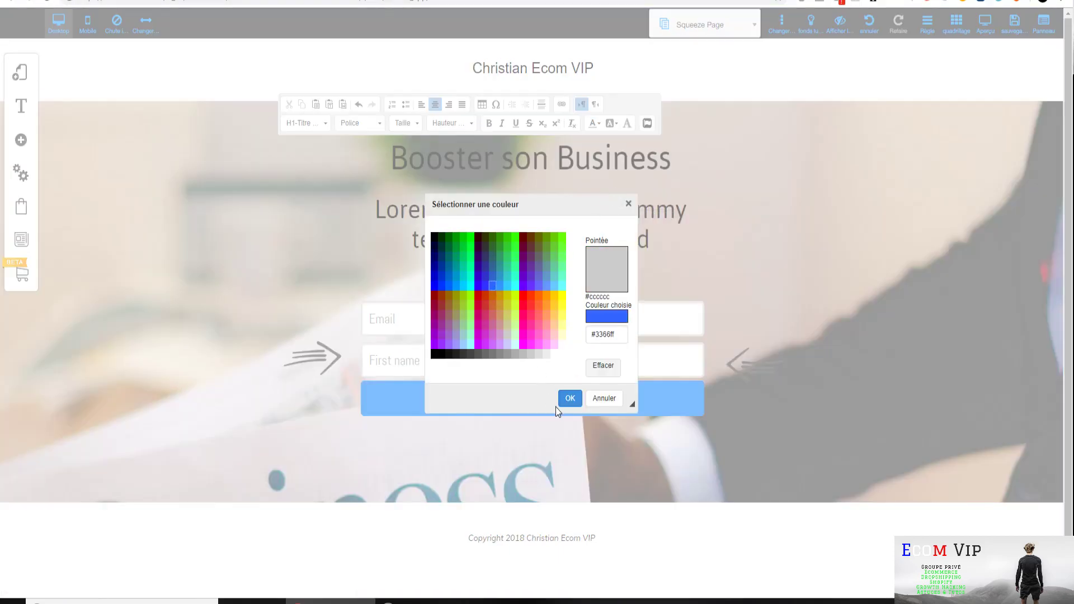
{"action": "left_click", "coordinate": [569, 398]}
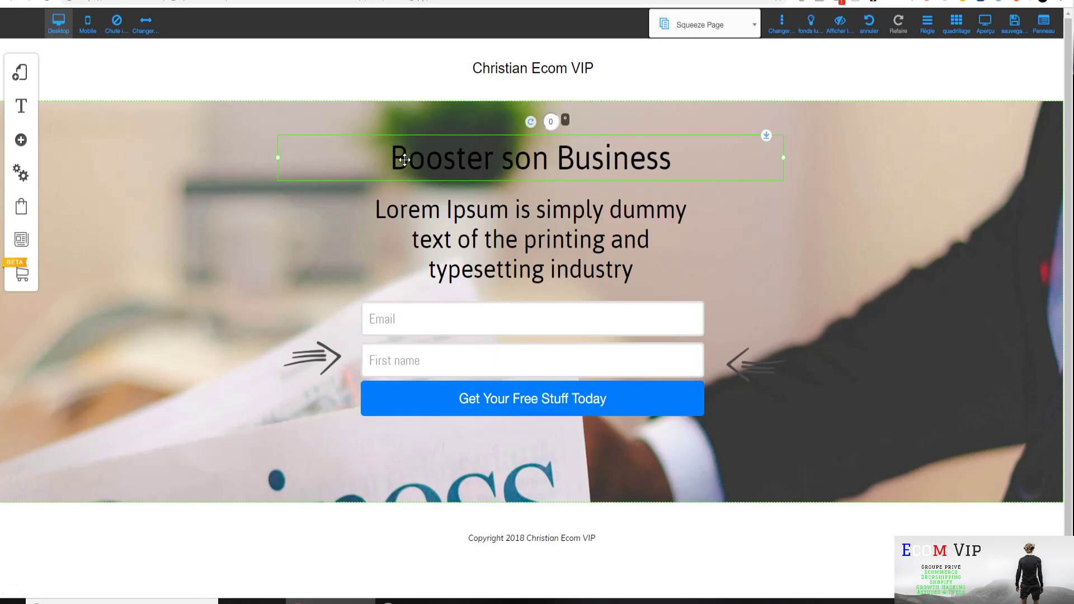
Select the whole "Booster son Business" headline and set its text color to #3366ff
{"action": "left_click_drag", "start_coordinate": [688, 157], "coordinate": [372, 165]}
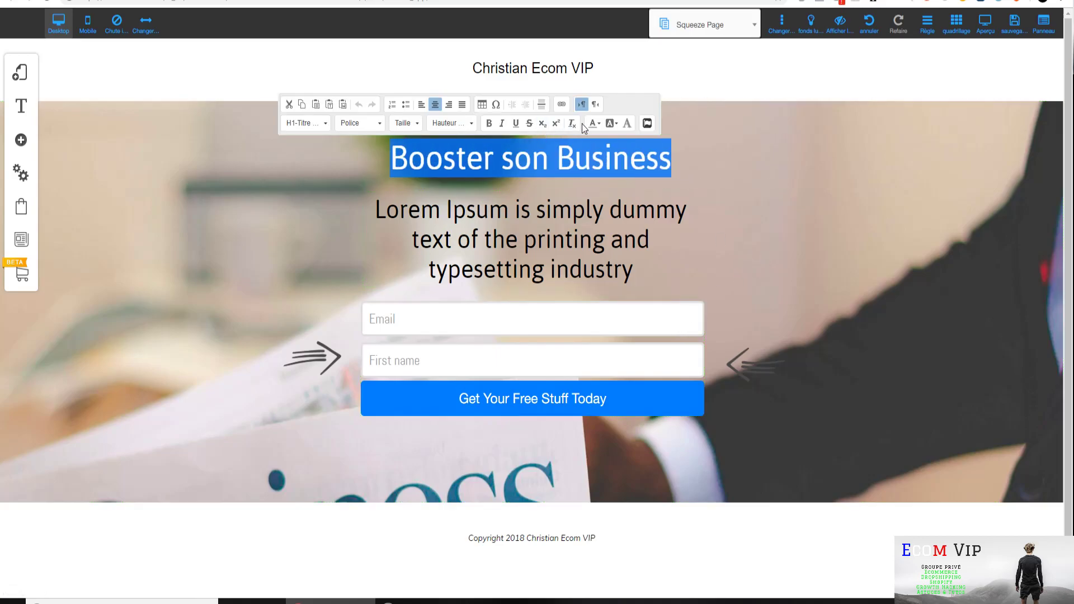
{"action": "left_click", "coordinate": [590, 123]}
{"action": "left_click", "coordinate": [618, 195]}
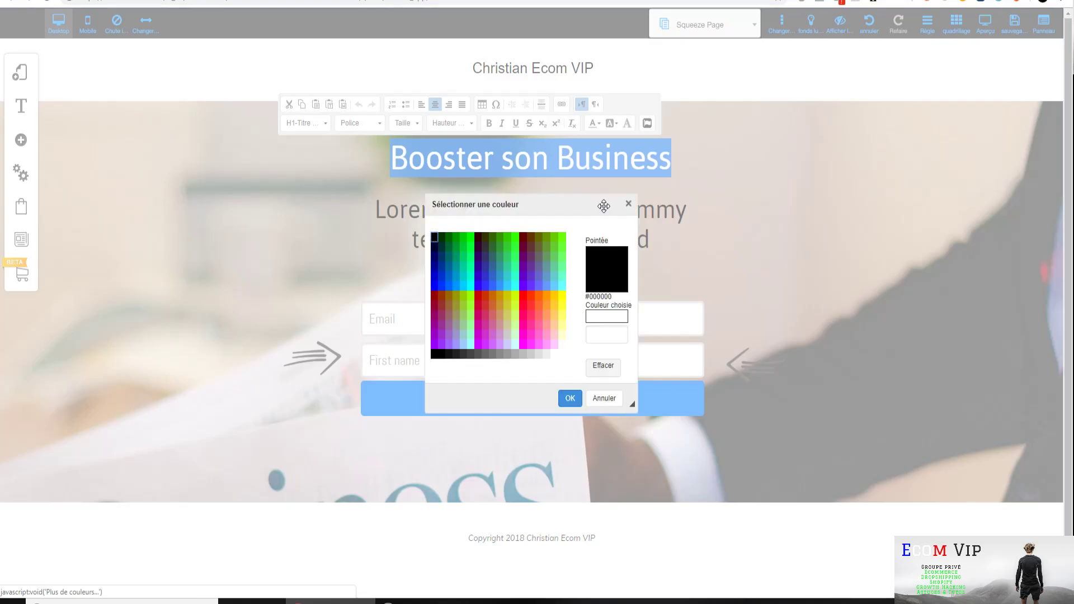
{"action": "left_click", "coordinate": [492, 283]}
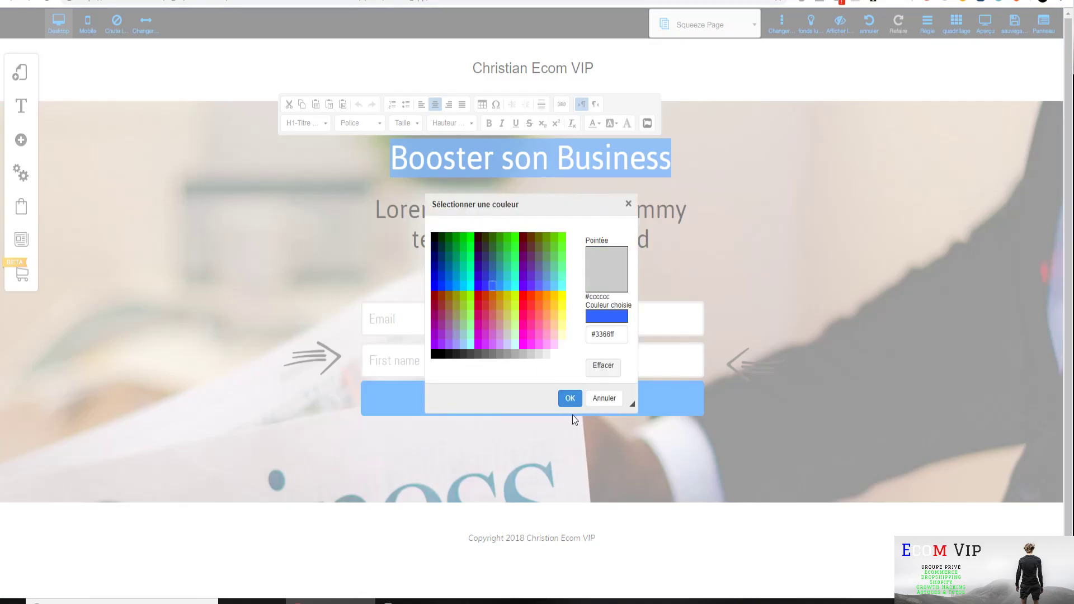
{"action": "left_click", "coordinate": [570, 398]}
{"action": "left_click", "coordinate": [776, 239]}
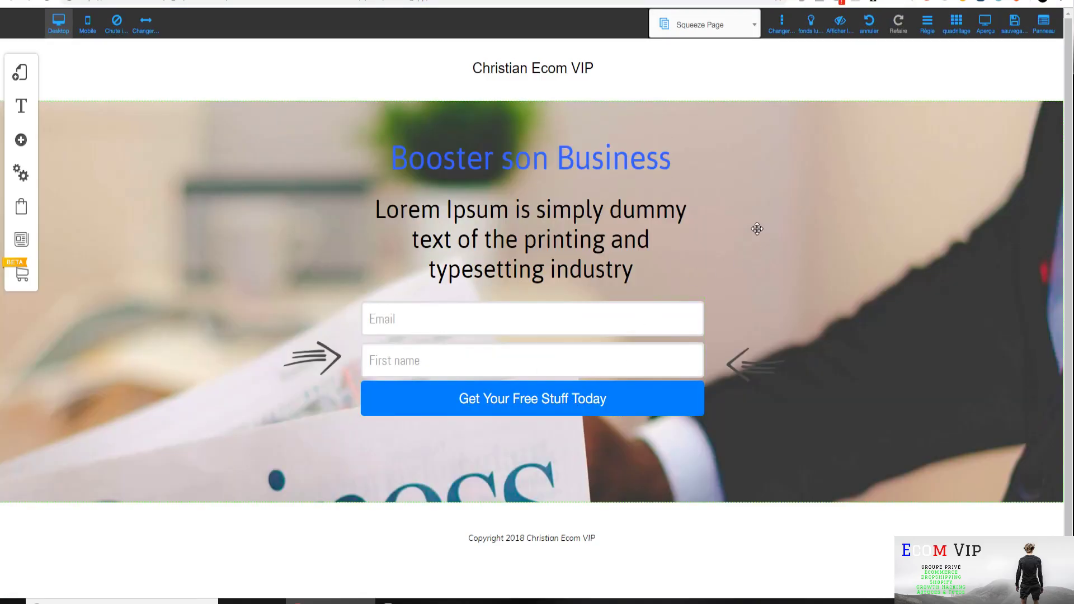
Replace the subheadline text above the form with "Comment créer une page de capture en 10 minutes?"
{"action": "left_click", "coordinate": [439, 239]}
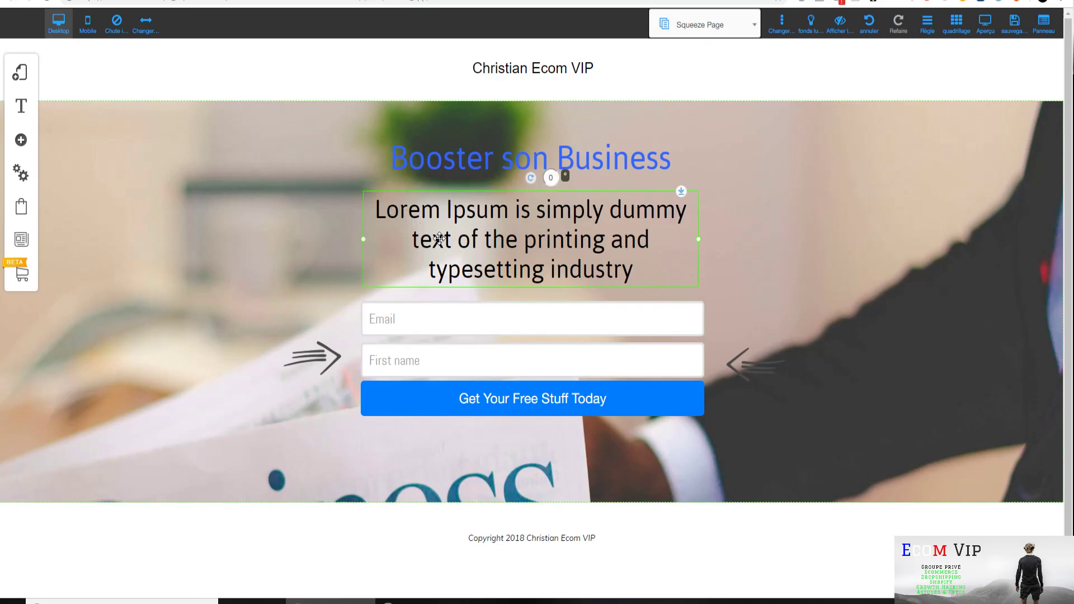
{"action": "left_click_drag", "start_coordinate": [374, 209], "coordinate": [690, 278]}
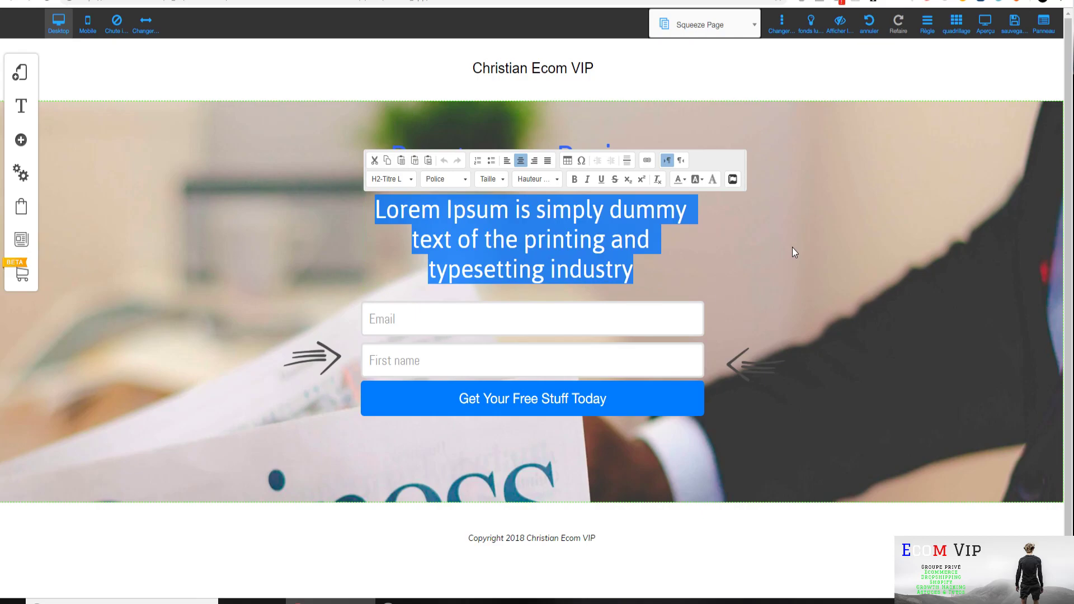
{"action": "type", "text": "Comment"}
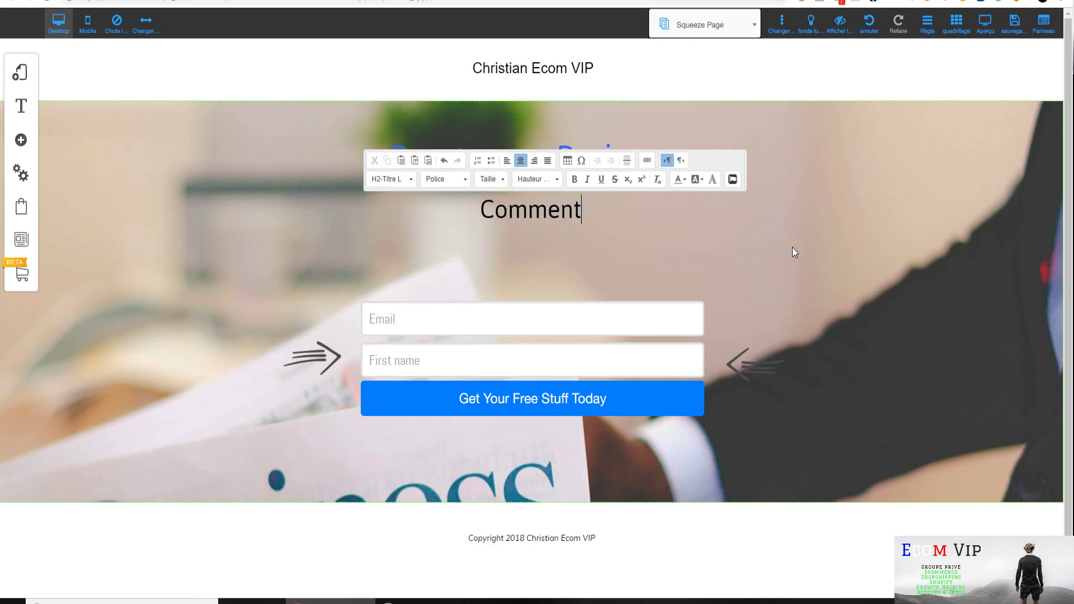
{"action": "type", "text": " créer une"}
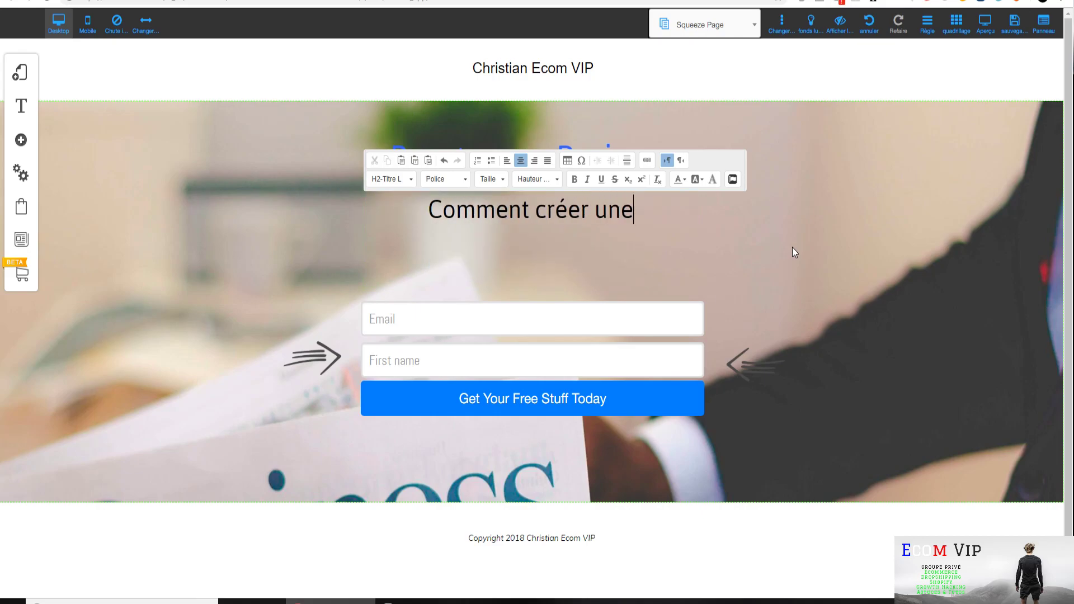
{"action": "type", "text": " page de captur"}
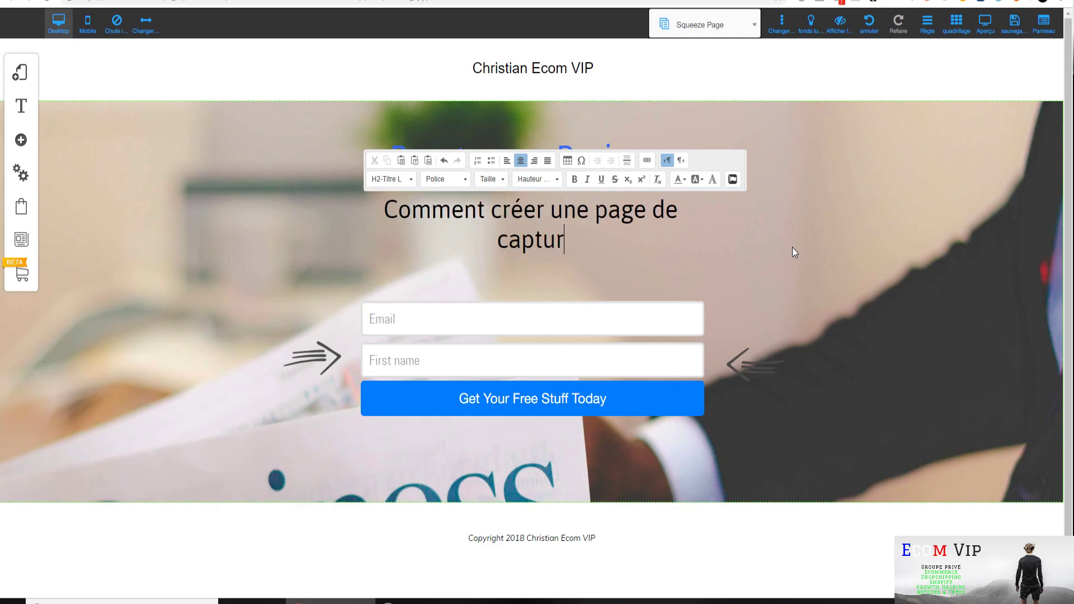
{"action": "type", "text": "e en 10 "}
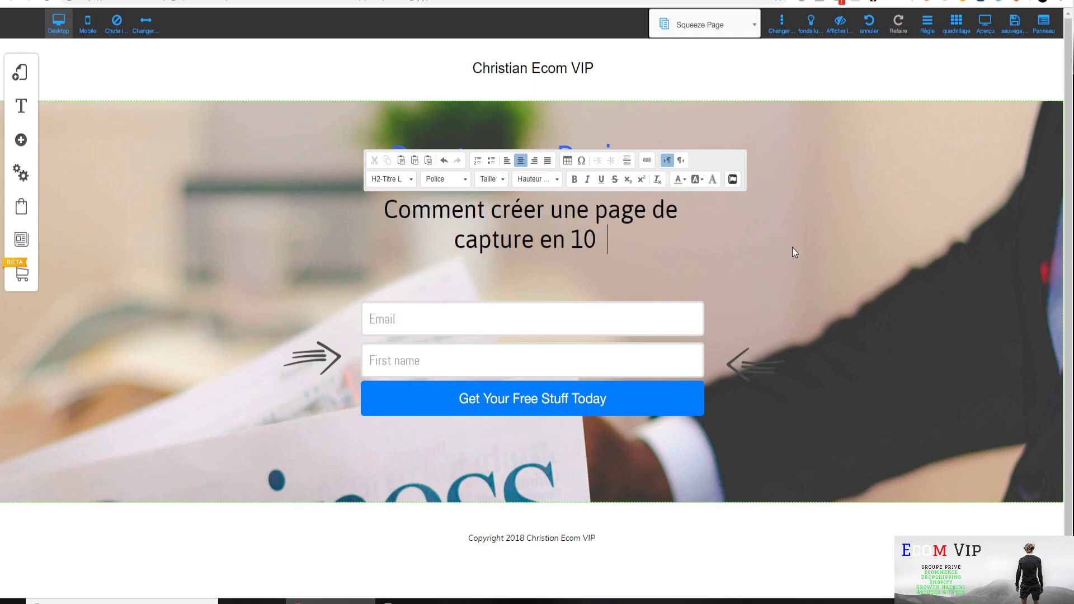
{"action": "type", "text": "minutes?"}
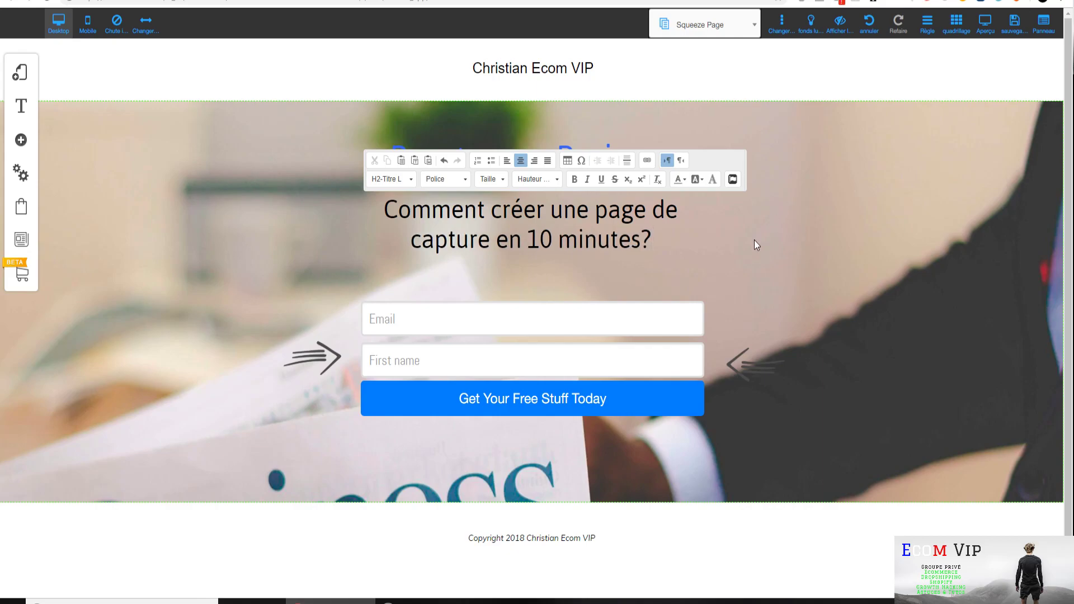
{"action": "left_click", "coordinate": [692, 253]}
Set the text color of the whole subheadline to #3366ff
{"action": "double_click", "coordinate": [502, 214]}
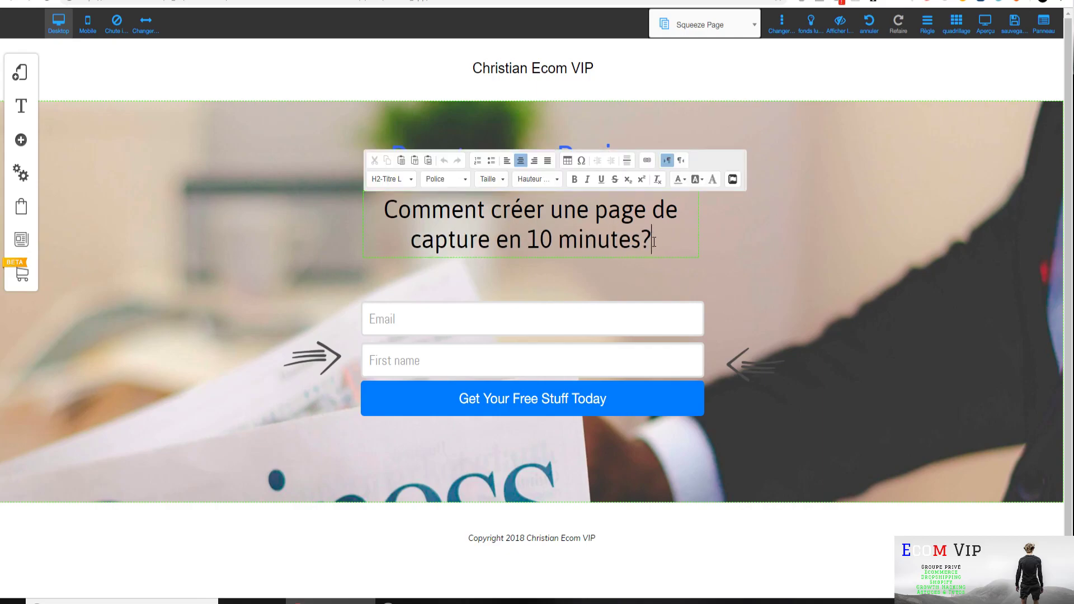
{"action": "left_click_drag", "start_coordinate": [654, 240], "coordinate": [382, 214]}
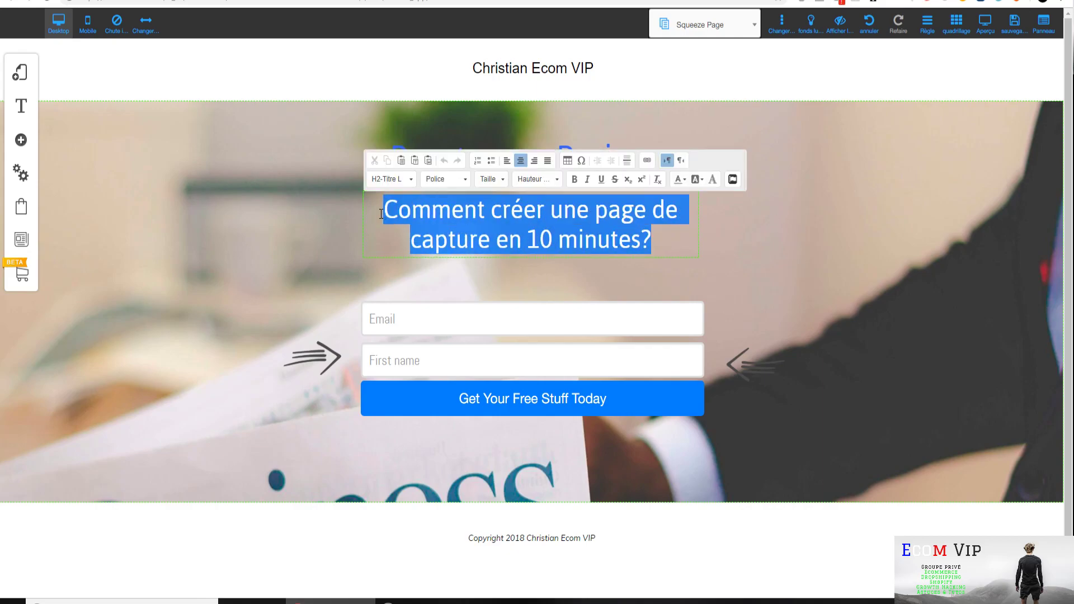
{"action": "left_click", "coordinate": [680, 179]}
{"action": "left_click", "coordinate": [705, 251]}
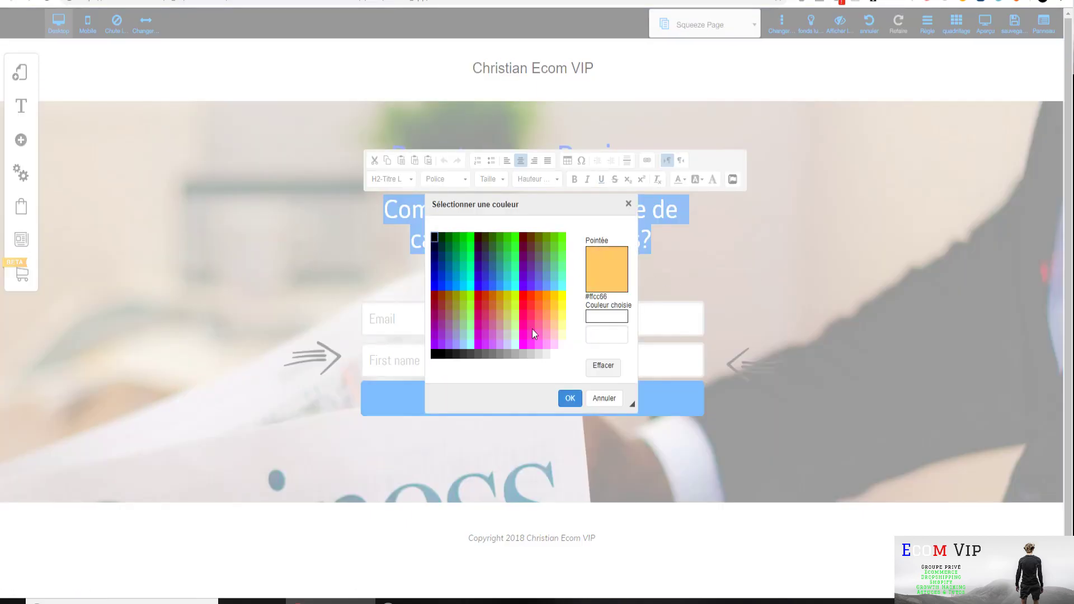
{"action": "left_click", "coordinate": [492, 283]}
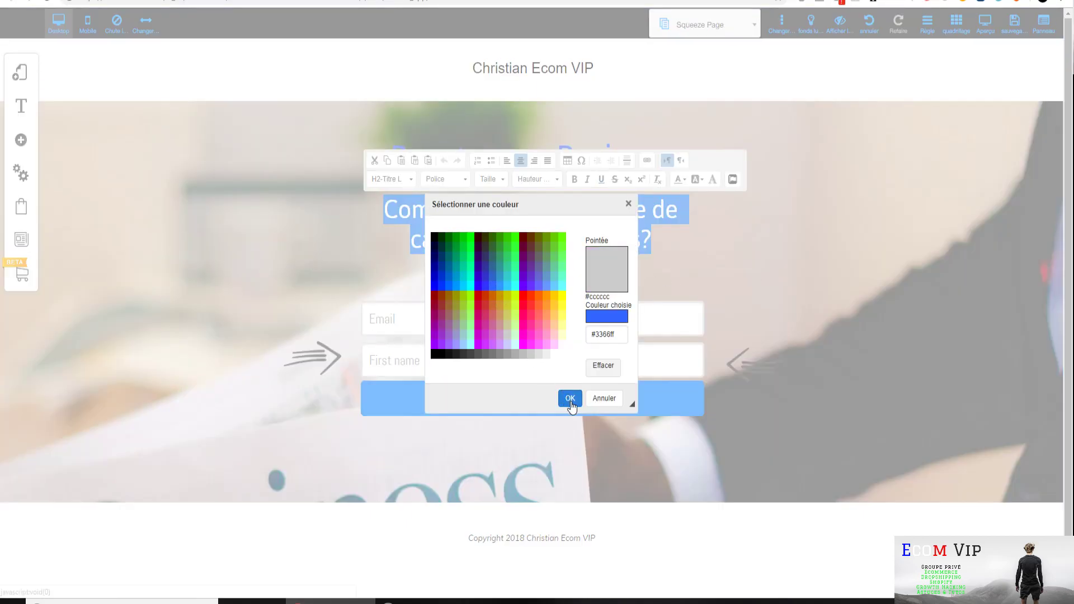
{"action": "left_click", "coordinate": [570, 398]}
{"action": "left_click", "coordinate": [822, 273]}
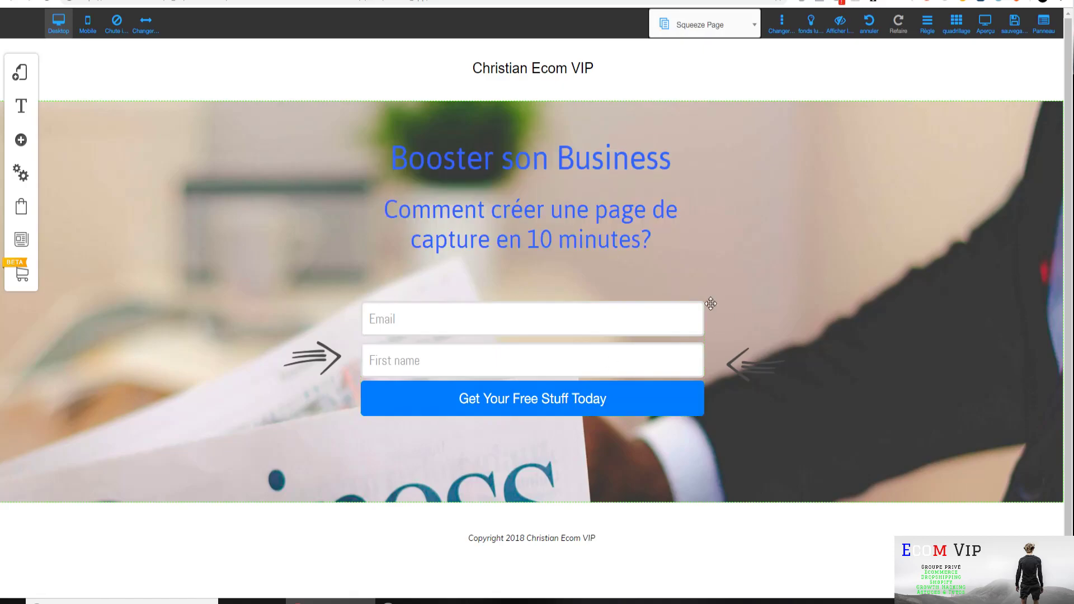
Open the subheadline's animation configuration and try out the bounce and pulse animations
{"action": "left_click", "coordinate": [525, 217]}
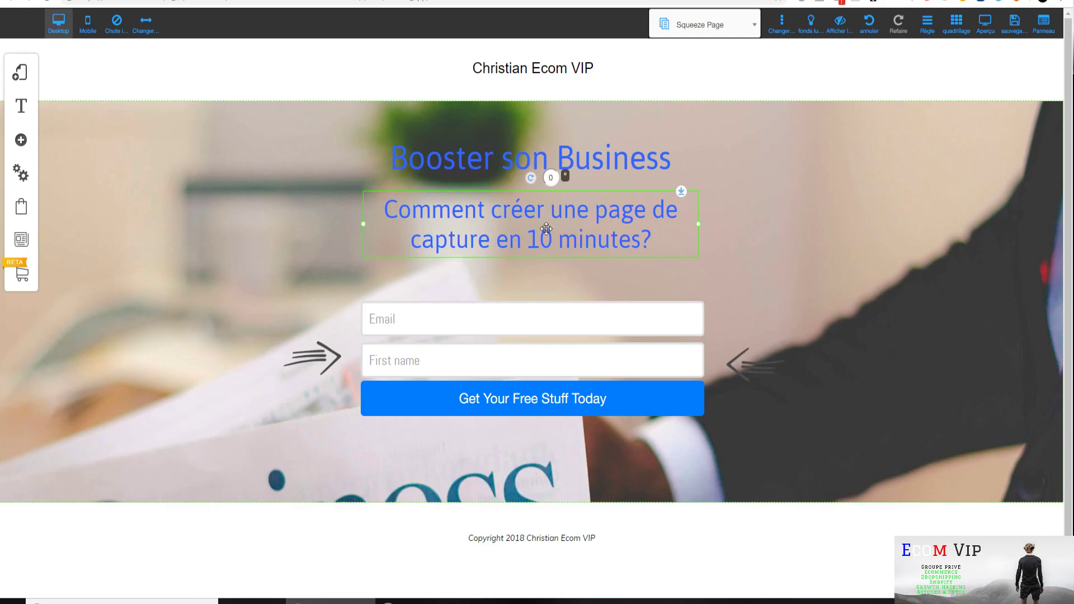
{"action": "right_click", "coordinate": [548, 232]}
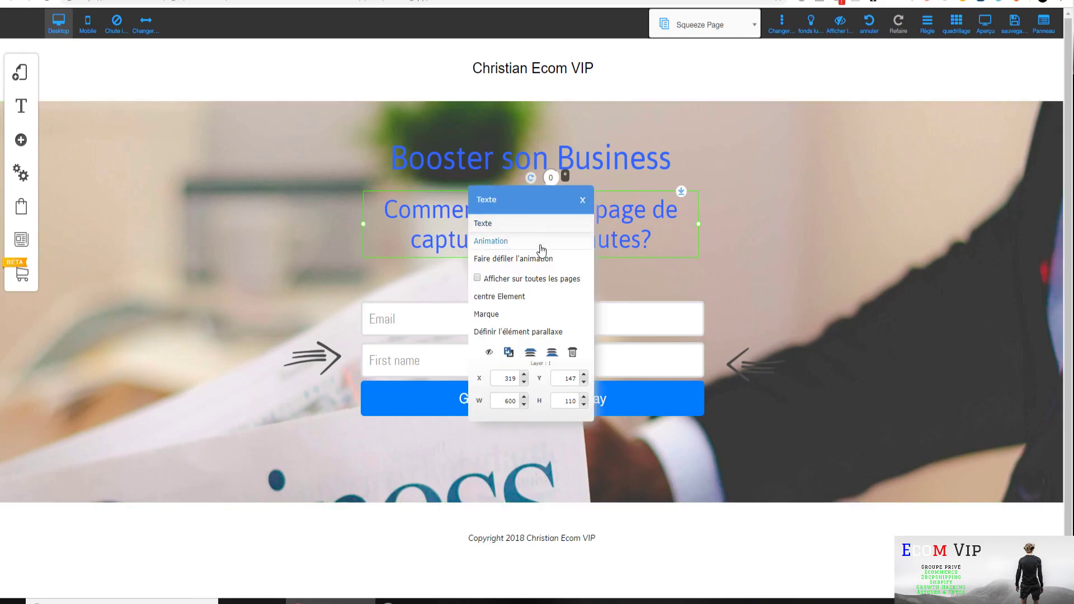
{"action": "left_click", "coordinate": [490, 241]}
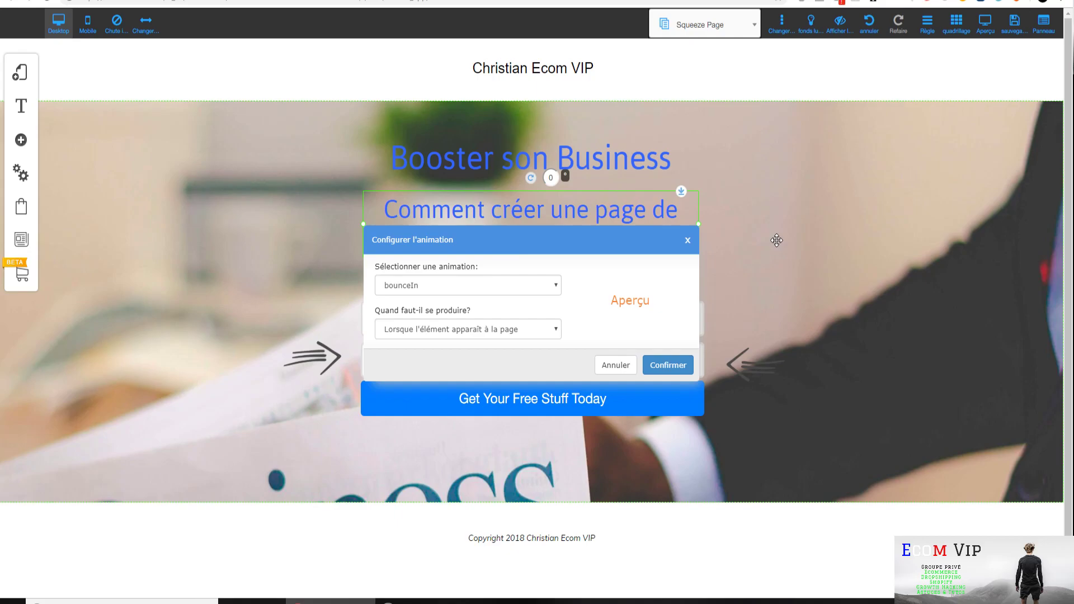
{"action": "left_click", "coordinate": [547, 291]}
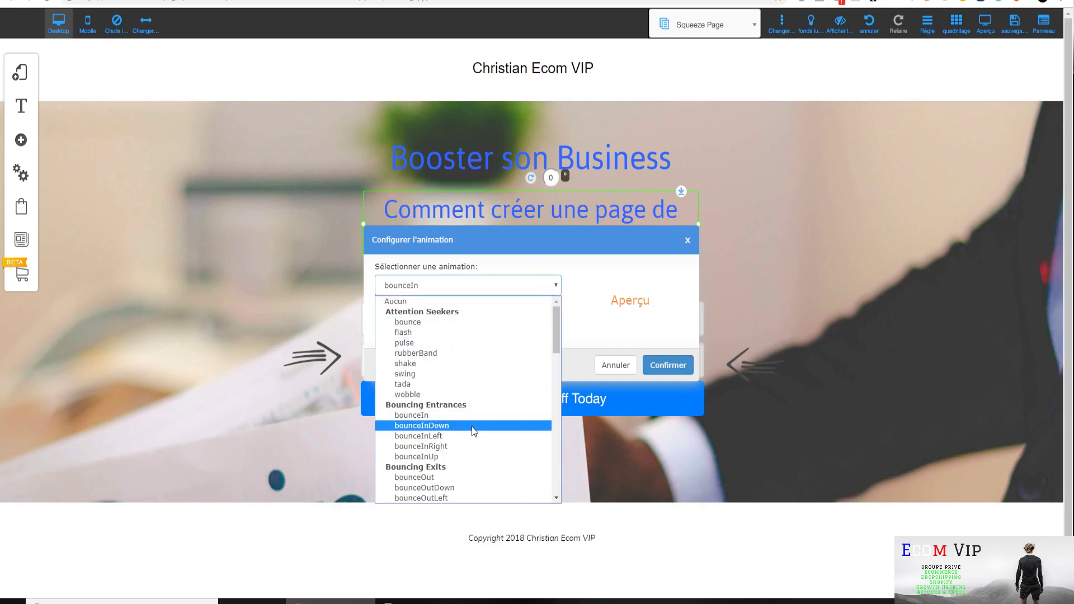
{"action": "left_click", "coordinate": [477, 322]}
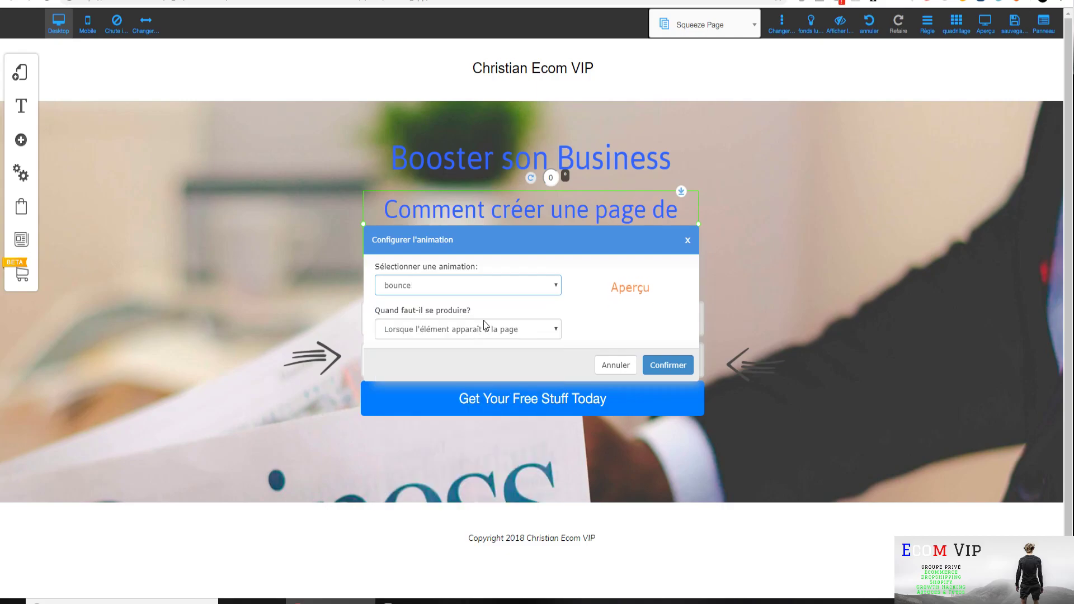
{"action": "left_click", "coordinate": [557, 285]}
{"action": "left_click", "coordinate": [496, 343]}
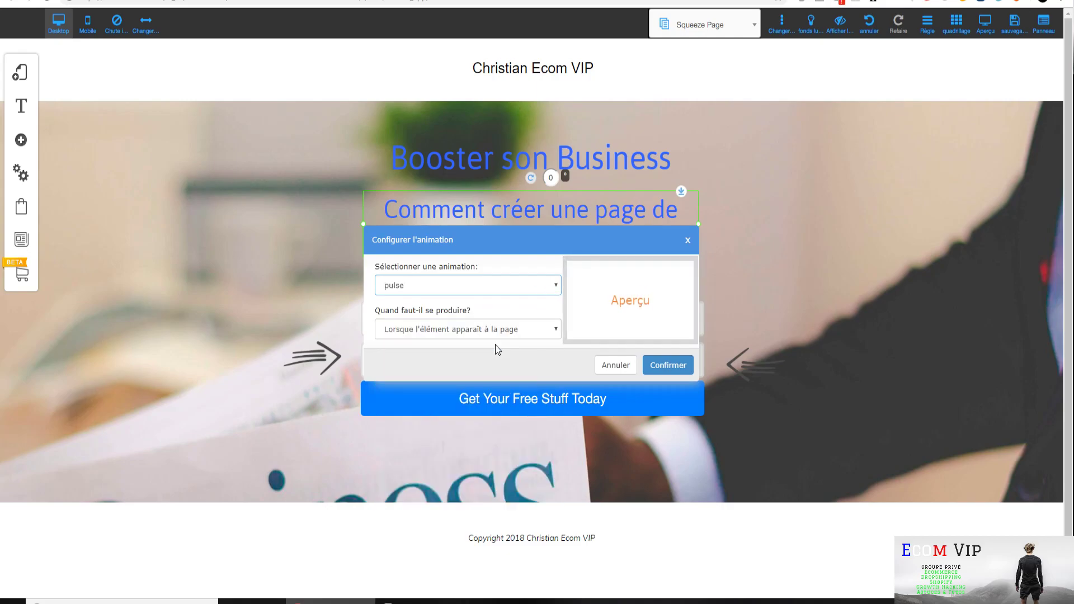
Try out the flip animation for the subheadline
{"action": "left_click", "coordinate": [550, 289]}
{"action": "scroll", "coordinate": [468, 391], "scroll_direction": "down", "scroll_amount": 6}
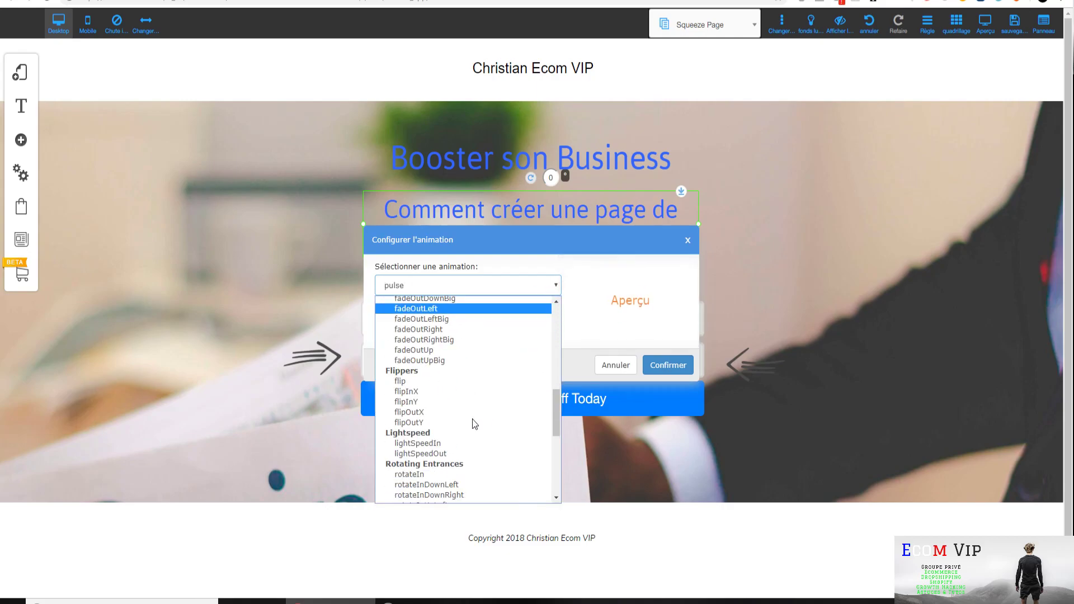
{"action": "left_click", "coordinate": [469, 381]}
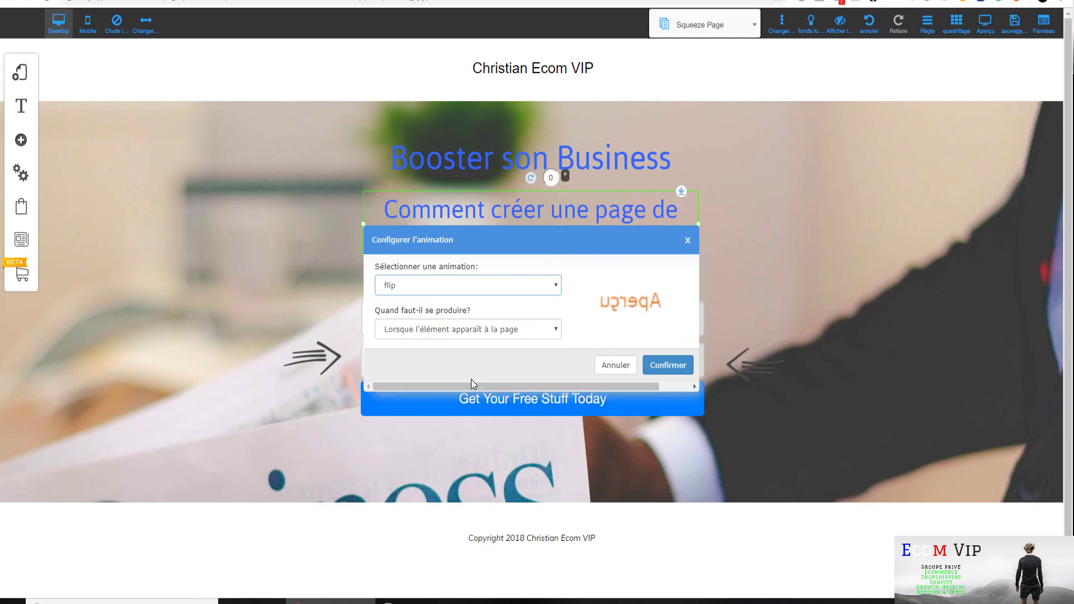
Apply the zoomIn animation to the subheadline, triggered when the element appears on the page
{"action": "left_click", "coordinate": [557, 285]}
{"action": "scroll", "coordinate": [460, 447], "scroll_direction": "down", "scroll_amount": 5}
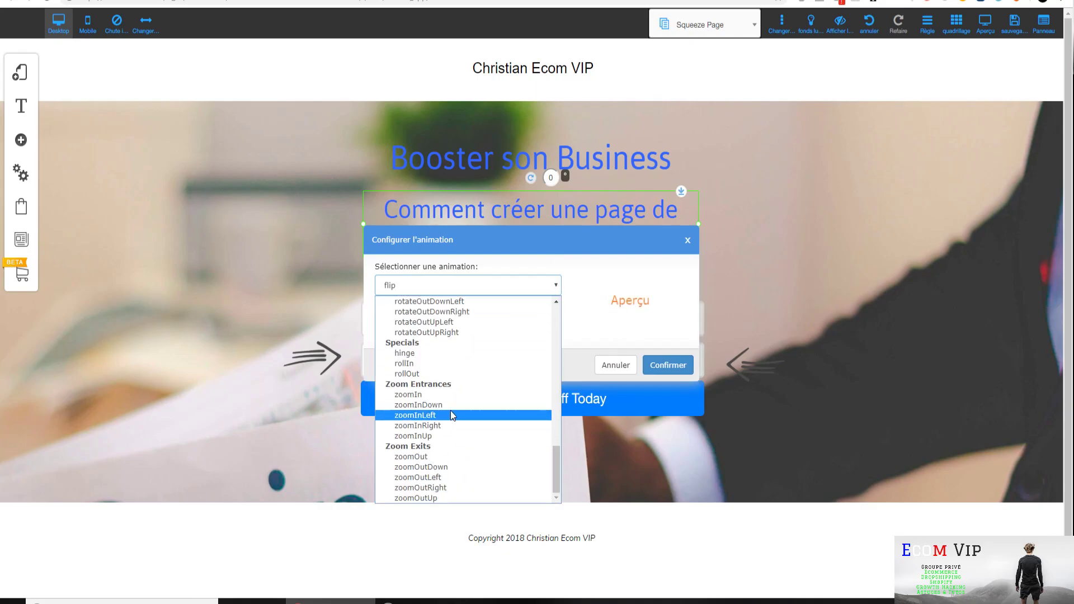
{"action": "left_click", "coordinate": [454, 394]}
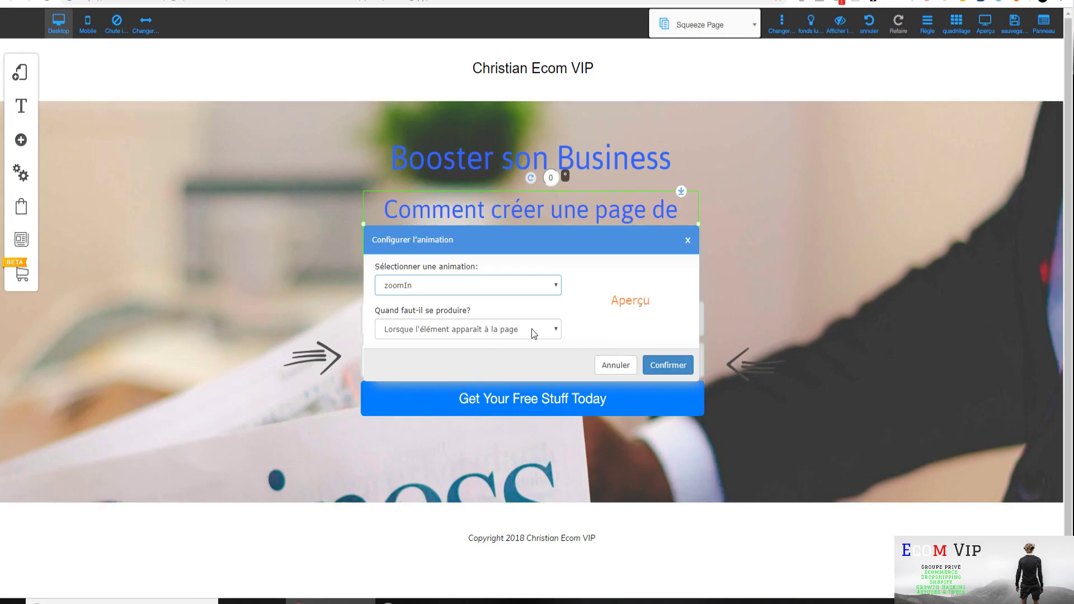
{"action": "left_click", "coordinate": [545, 333]}
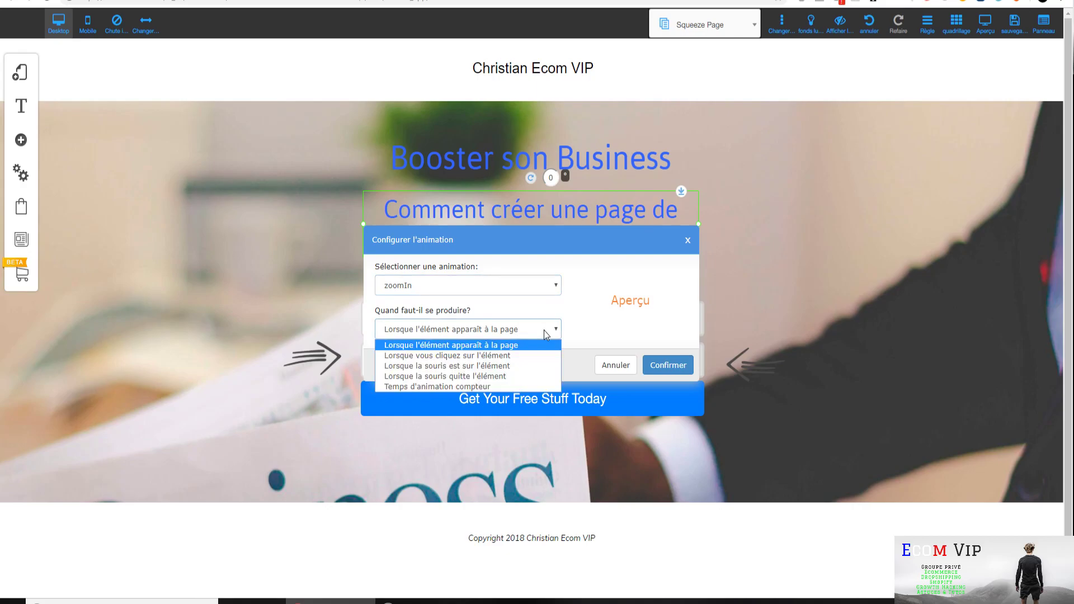
{"action": "left_click", "coordinate": [518, 345]}
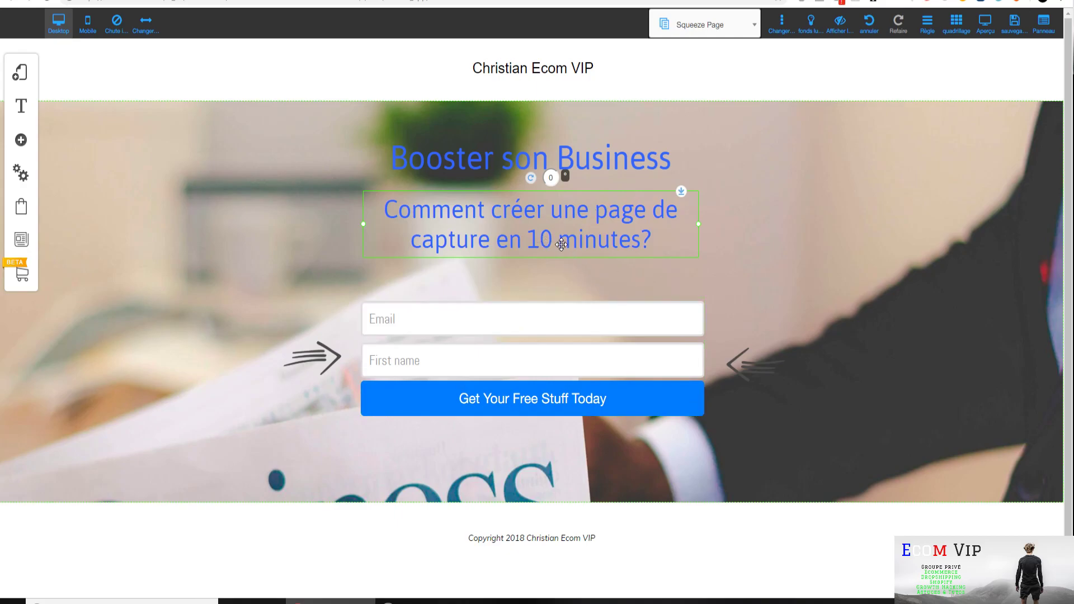
Move the subheadline slightly down towards the form and center both the subheadline and the headline on the page
{"action": "left_click_drag", "start_coordinate": [560, 245], "coordinate": [561, 261]}
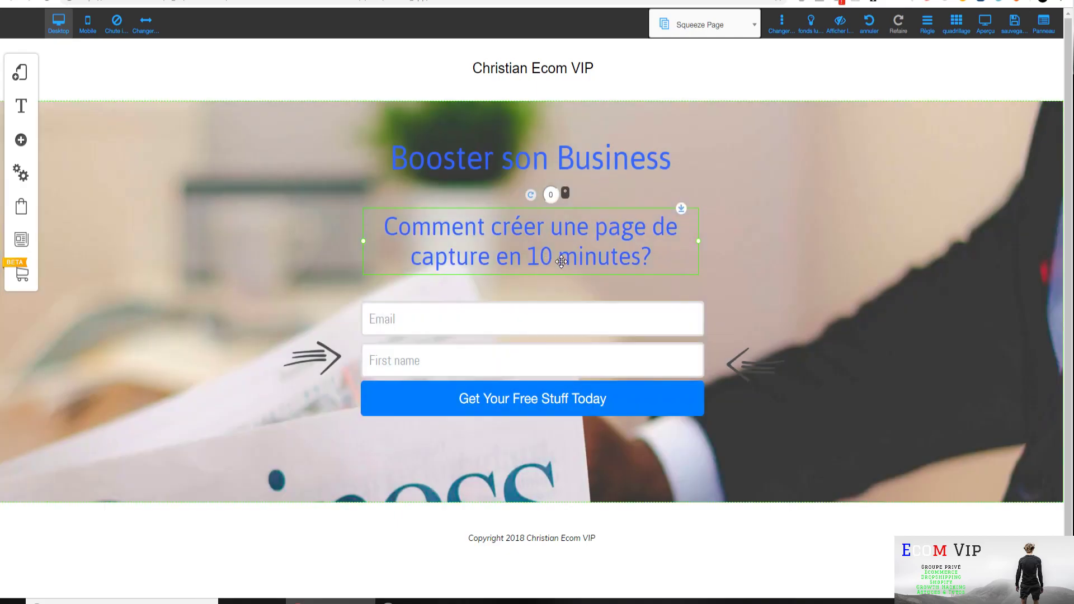
{"action": "double_click", "coordinate": [561, 261]}
{"action": "left_click", "coordinate": [544, 300]}
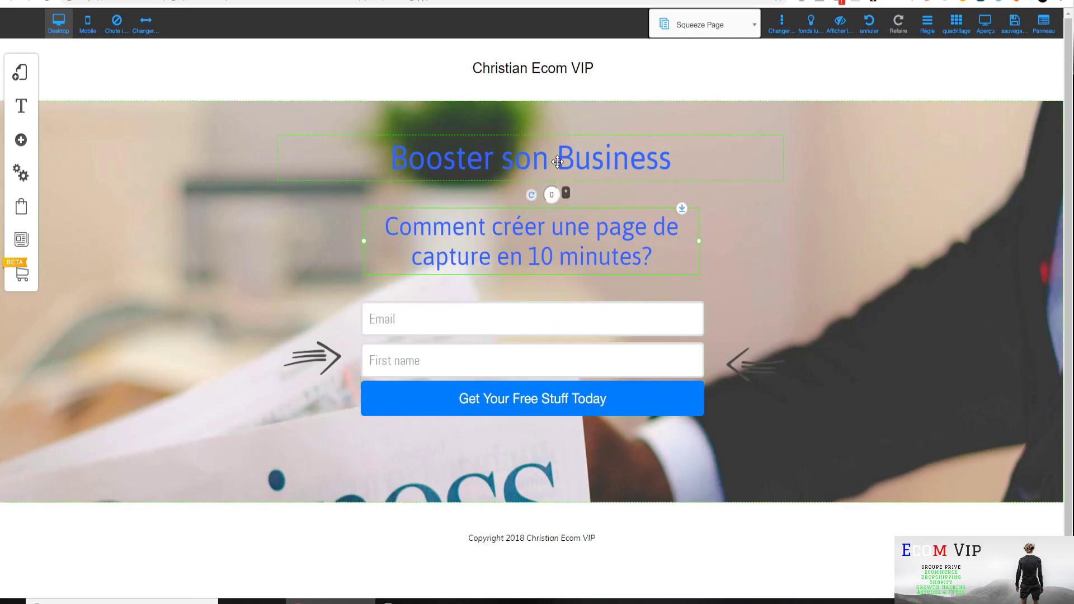
{"action": "double_click", "coordinate": [557, 162]}
{"action": "left_click", "coordinate": [548, 299]}
{"action": "left_click", "coordinate": [784, 272]}
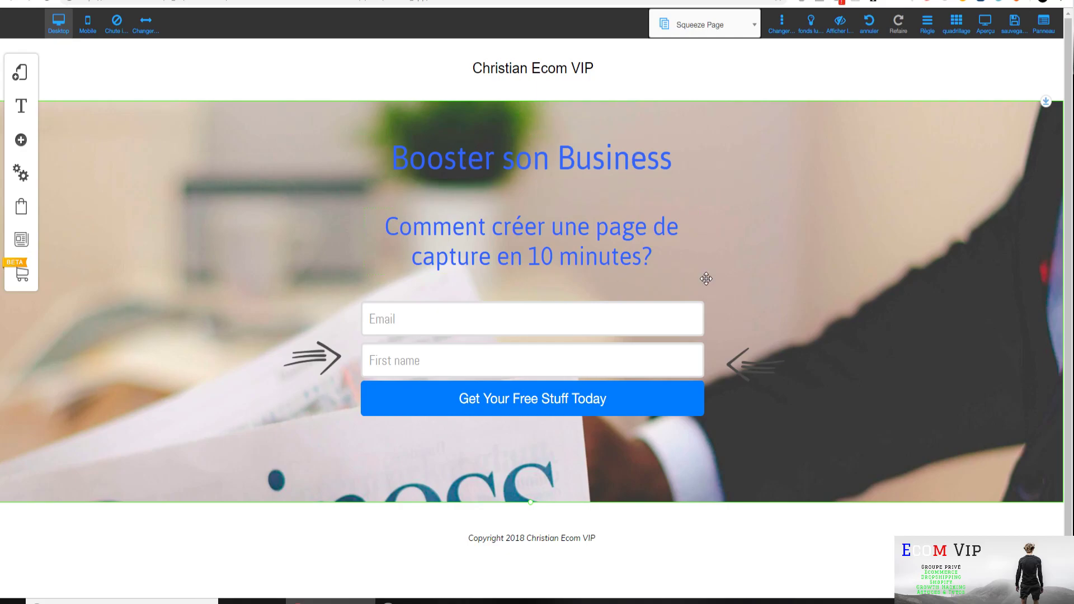
Configure the email capture form to use the "Squeeze Page Funnel copy_14" mailing list
{"action": "left_click", "coordinate": [561, 366]}
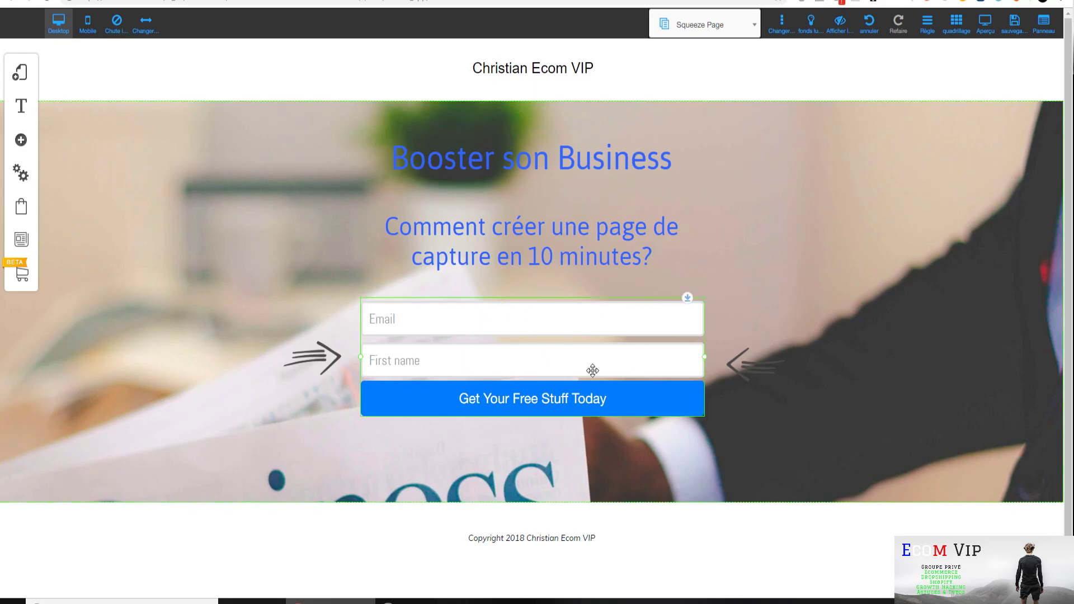
{"action": "double_click", "coordinate": [569, 363]}
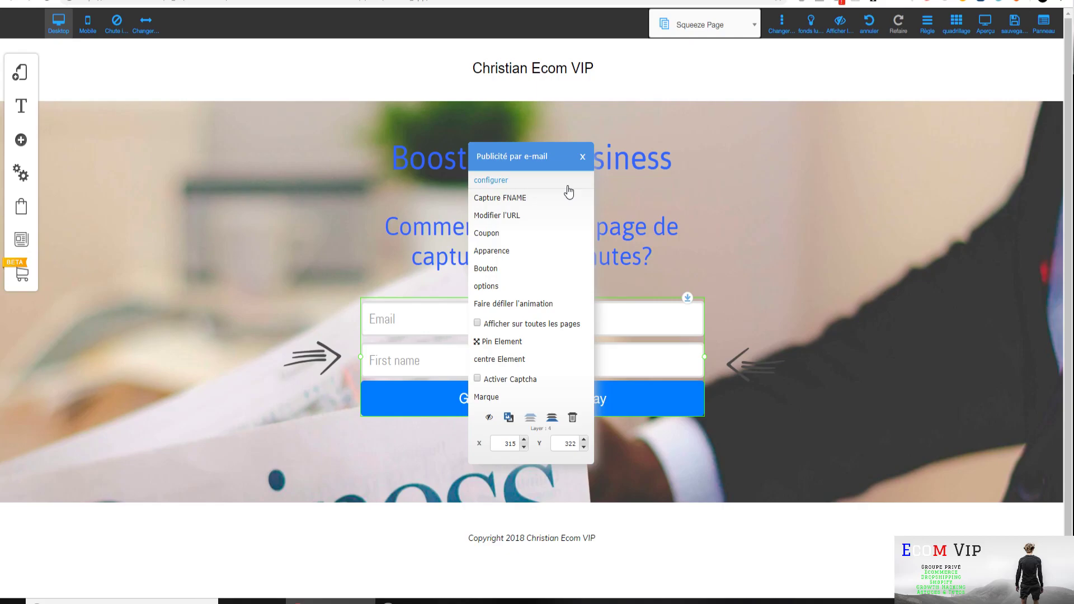
{"action": "left_click", "coordinate": [543, 182]}
{"action": "left_click", "coordinate": [389, 225]}
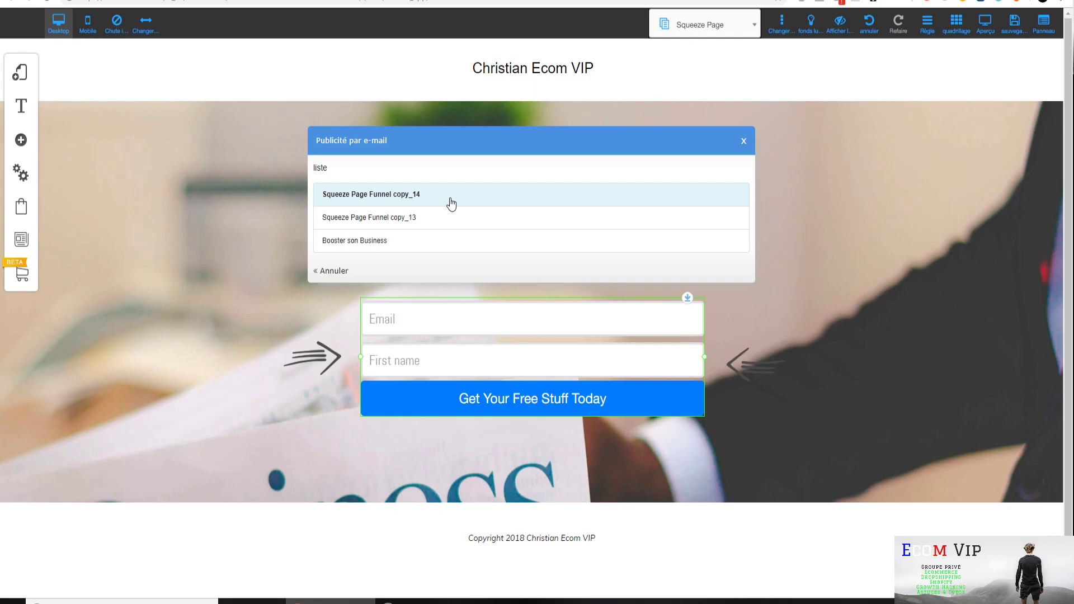
{"action": "left_click", "coordinate": [451, 204]}
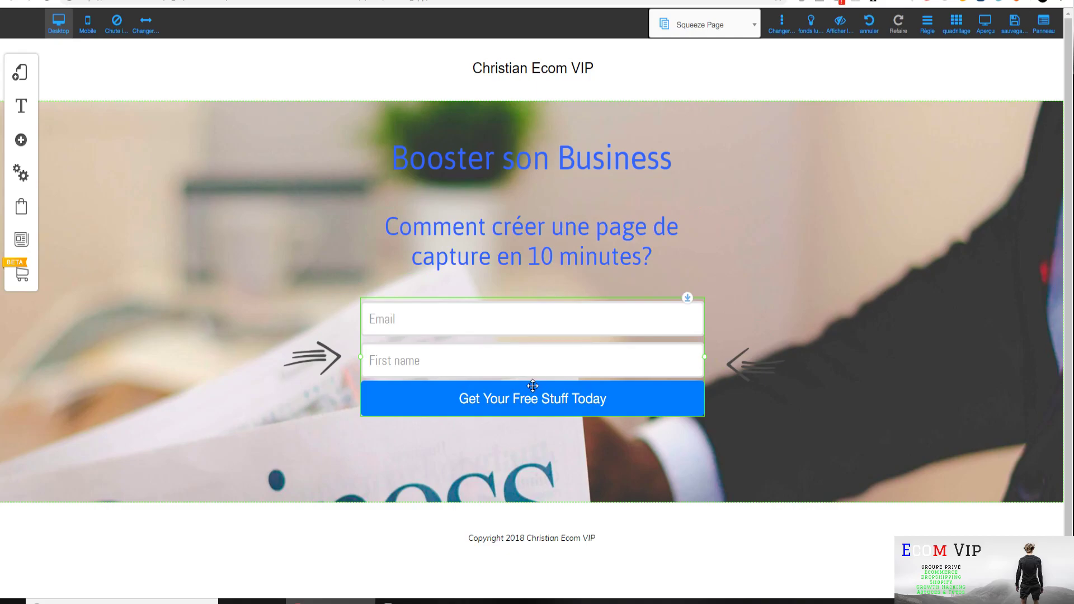
Save the modified Squeeze Page together with the Squeeze Page Funnel layout
{"action": "left_click", "coordinate": [1014, 25]}
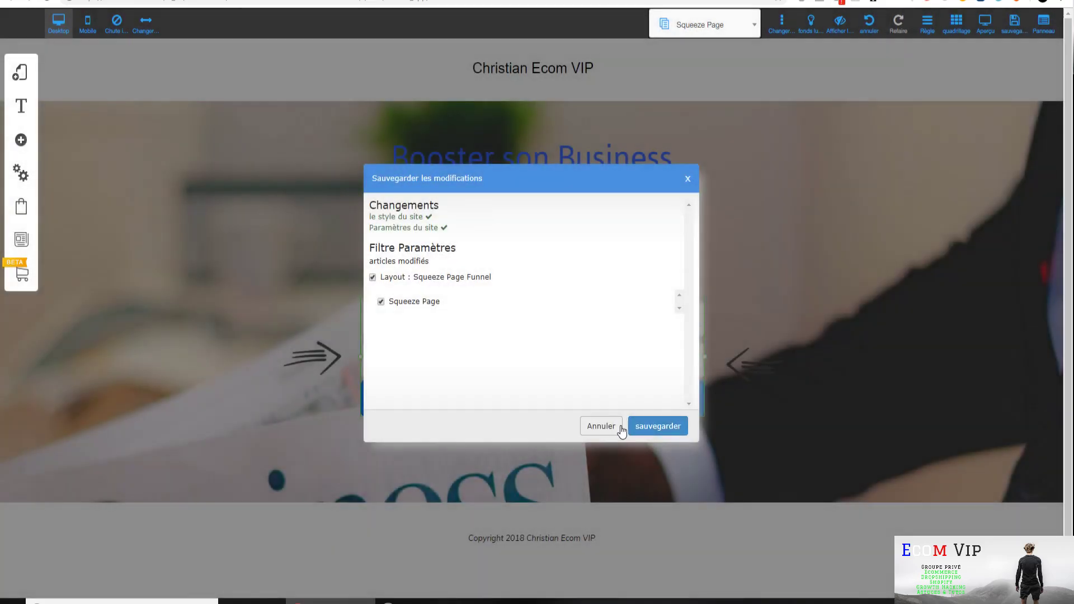
{"action": "left_click", "coordinate": [663, 430]}
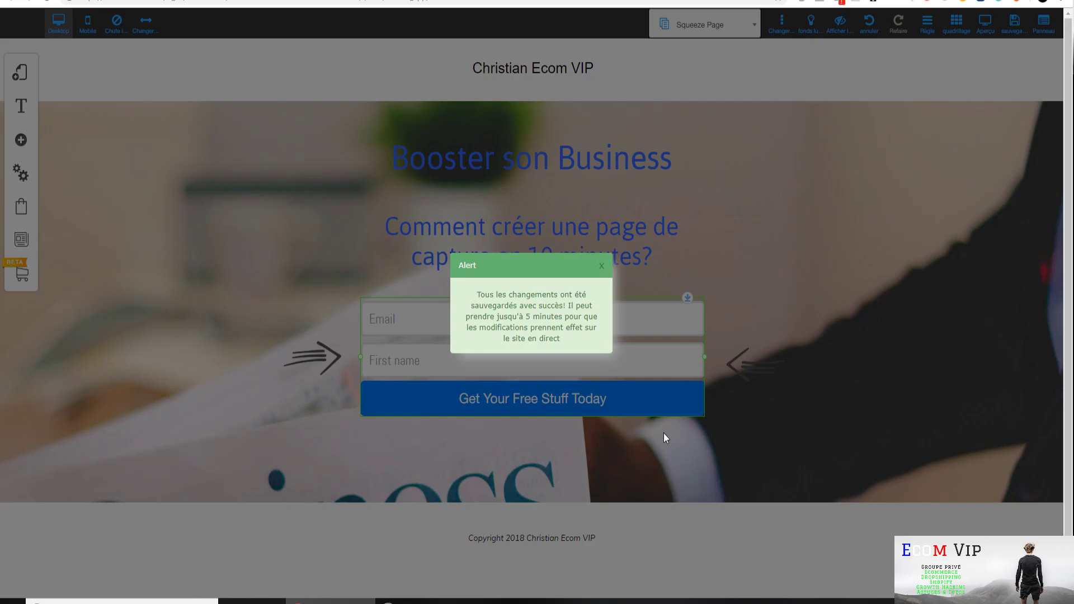
{"action": "left_click", "coordinate": [609, 273]}
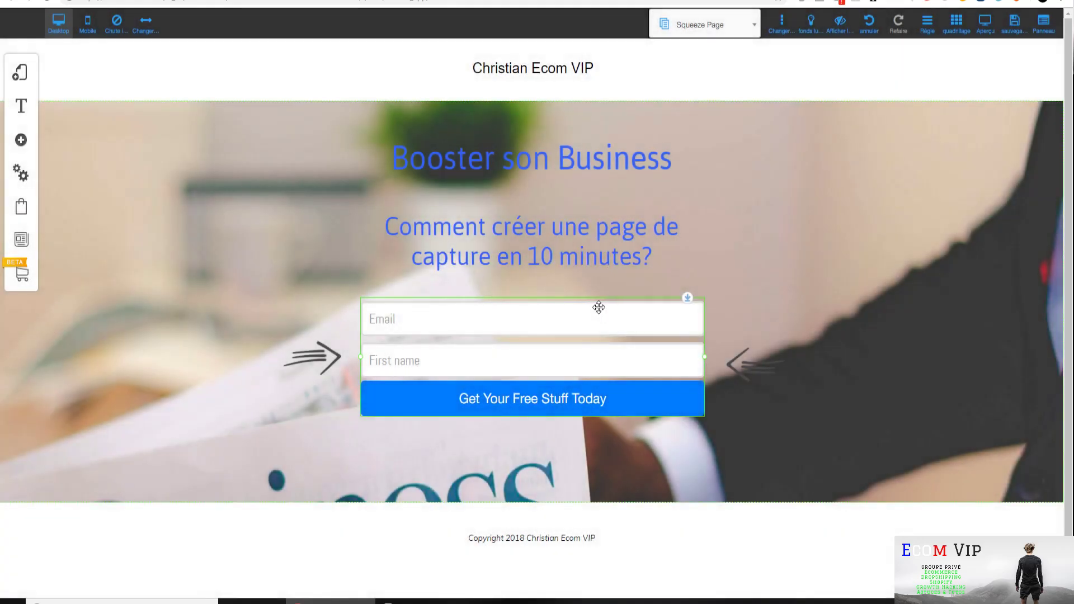
Confirm the email form's URL settings with français as the language
{"action": "left_click", "coordinate": [581, 342]}
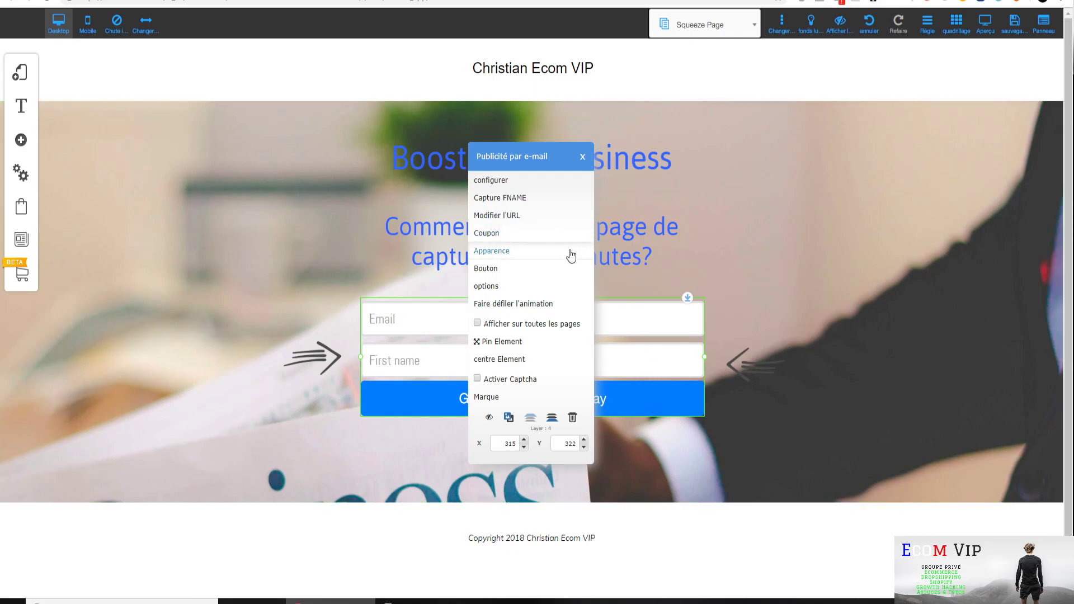
{"action": "left_click", "coordinate": [542, 224]}
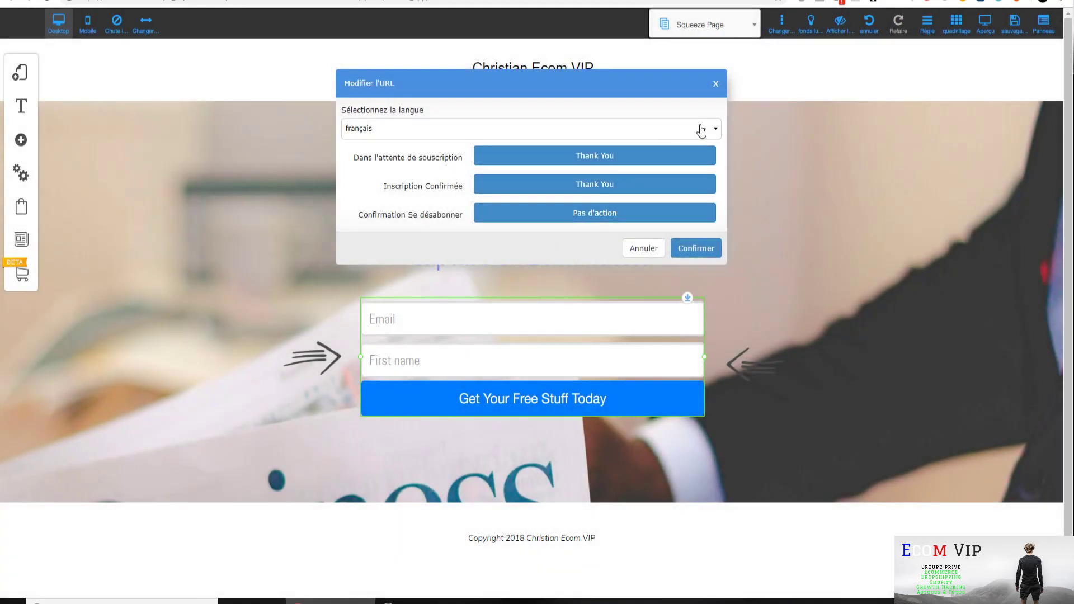
{"action": "left_click", "coordinate": [700, 130]}
{"action": "scroll", "coordinate": [543, 184], "scroll_direction": "down", "scroll_amount": 5}
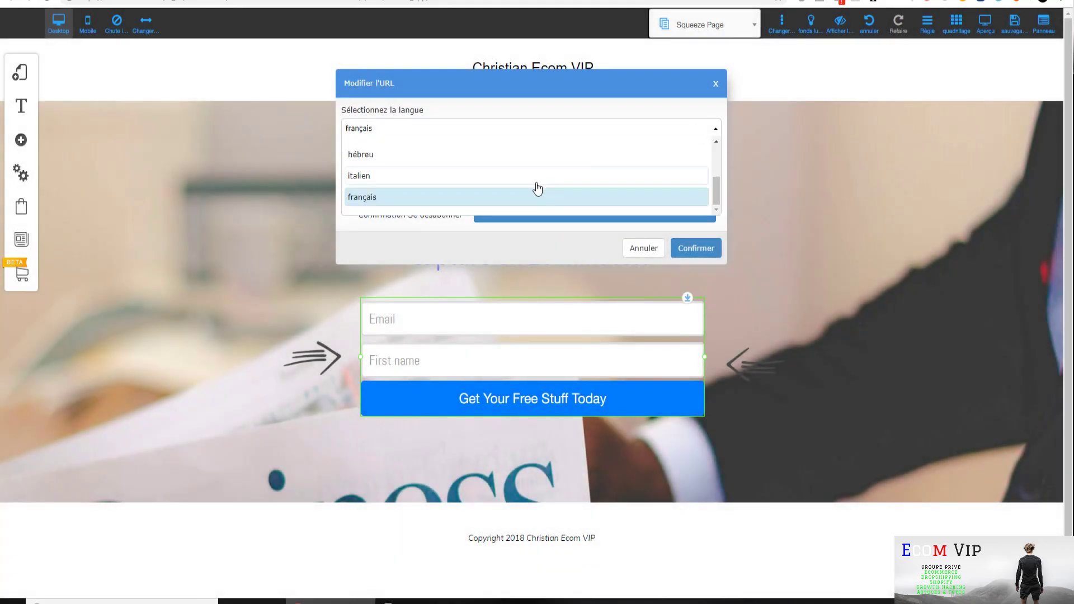
{"action": "left_click", "coordinate": [698, 252]}
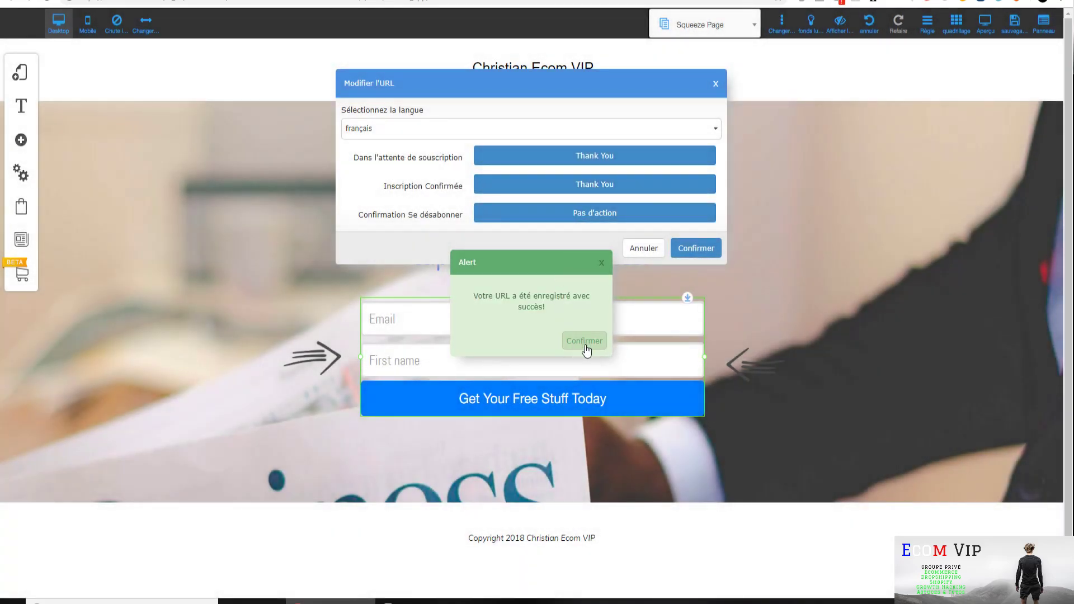
{"action": "left_click", "coordinate": [584, 346]}
Link the form's pending subscription URL to the Thank You page, opening in the same tab, and confirm the URL settings
{"action": "left_click", "coordinate": [579, 379]}
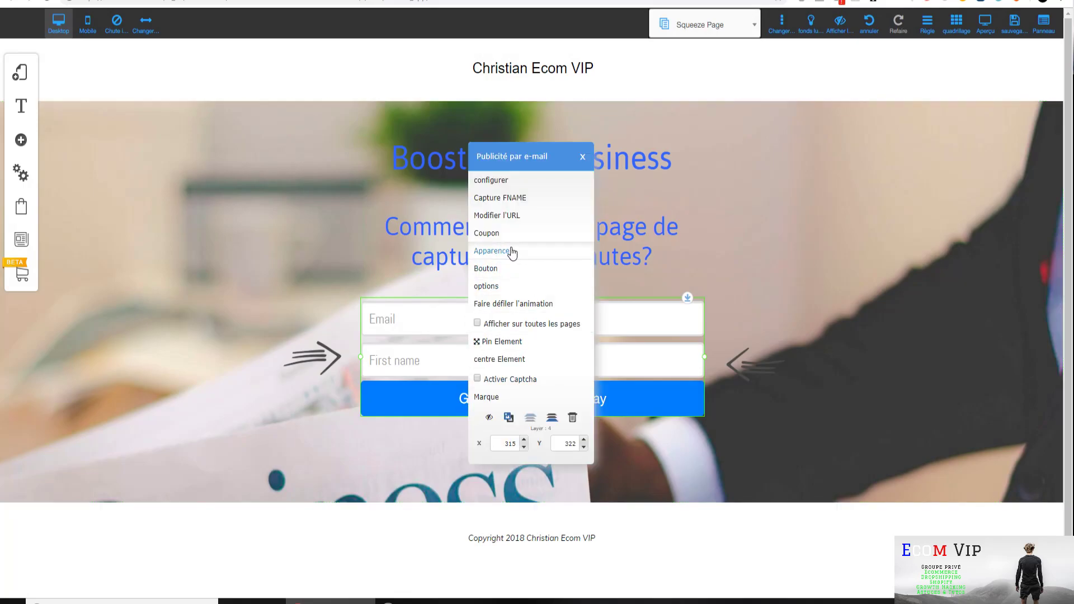
{"action": "left_click", "coordinate": [511, 215]}
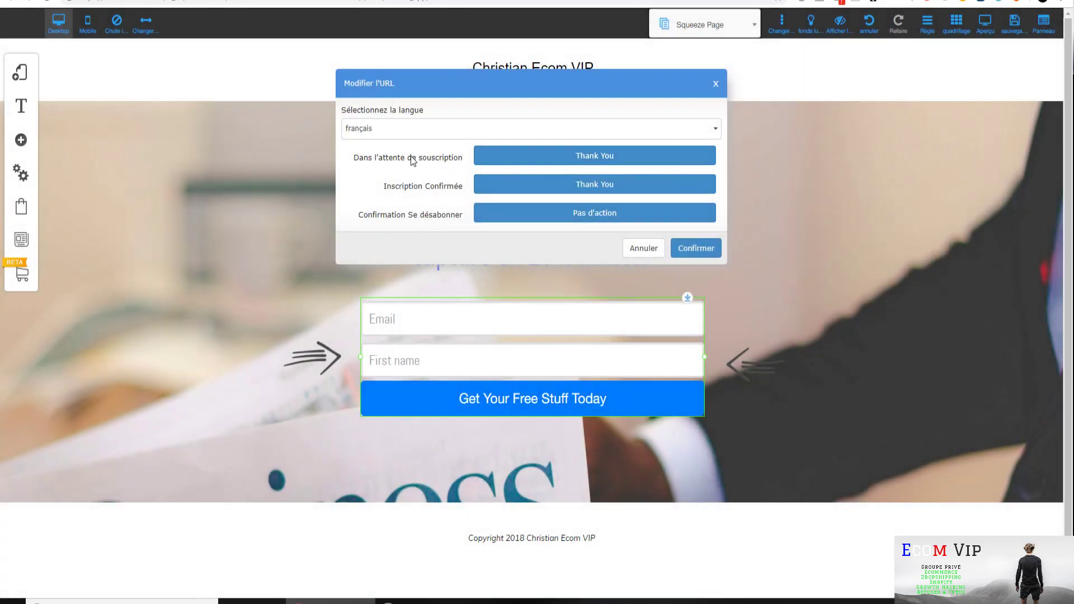
{"action": "left_click", "coordinate": [696, 158]}
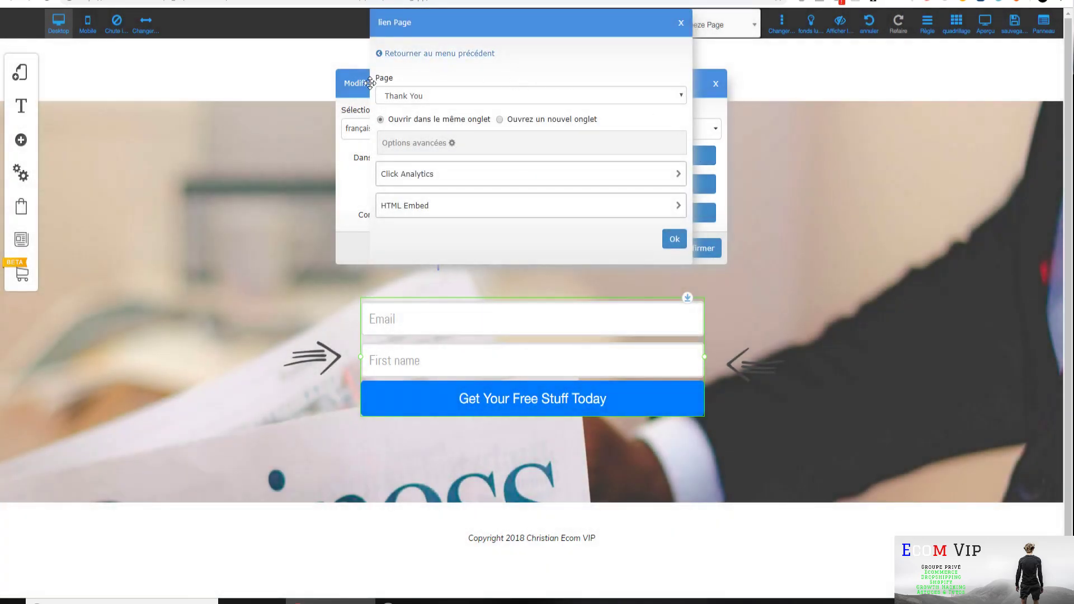
{"action": "left_click", "coordinate": [636, 98]}
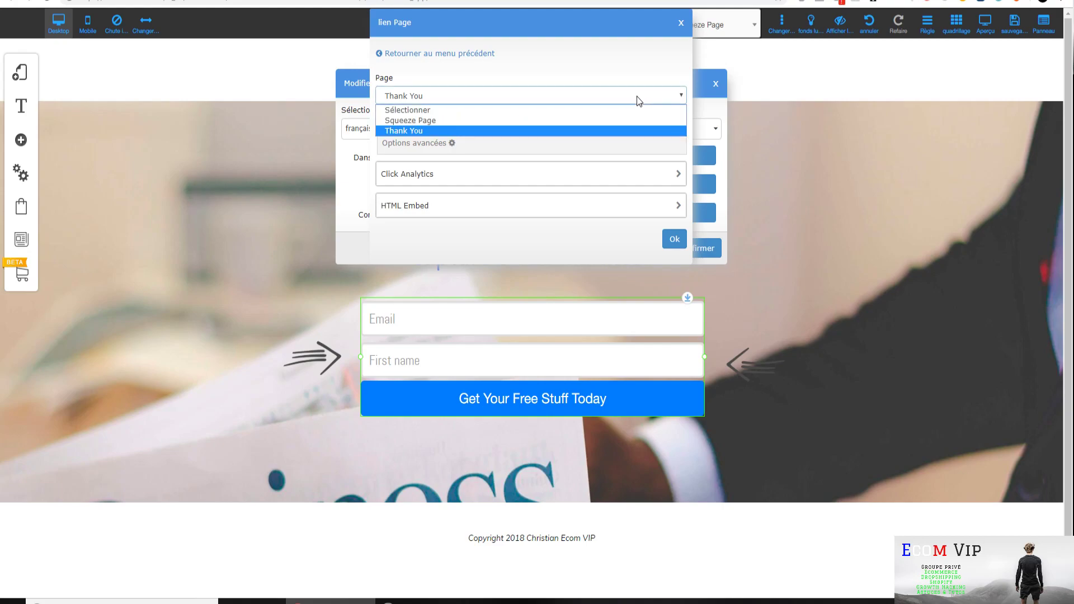
{"action": "left_click", "coordinate": [513, 130]}
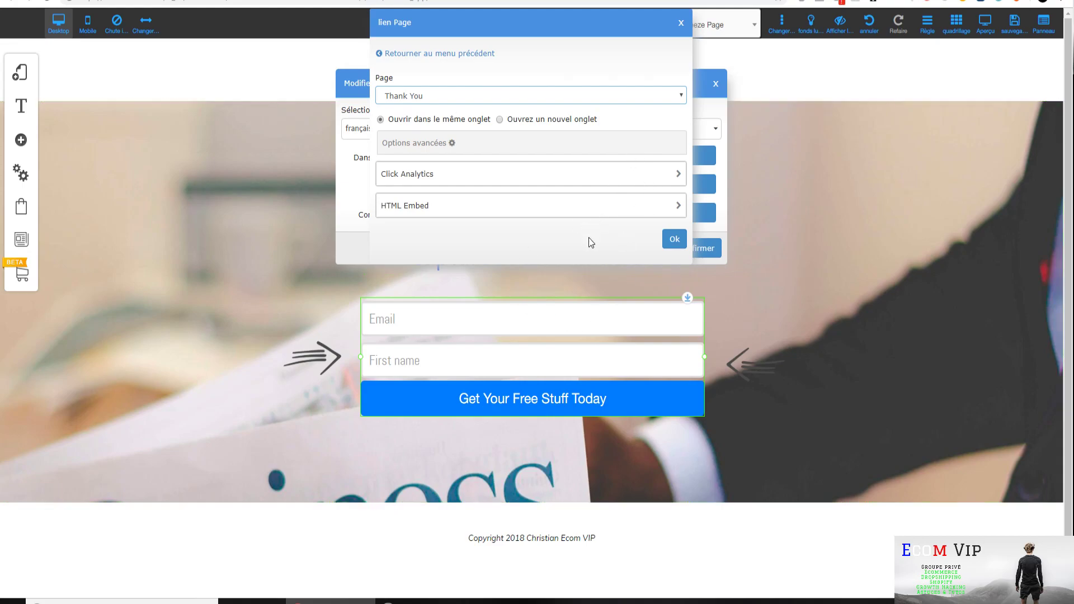
{"action": "left_click", "coordinate": [665, 239]}
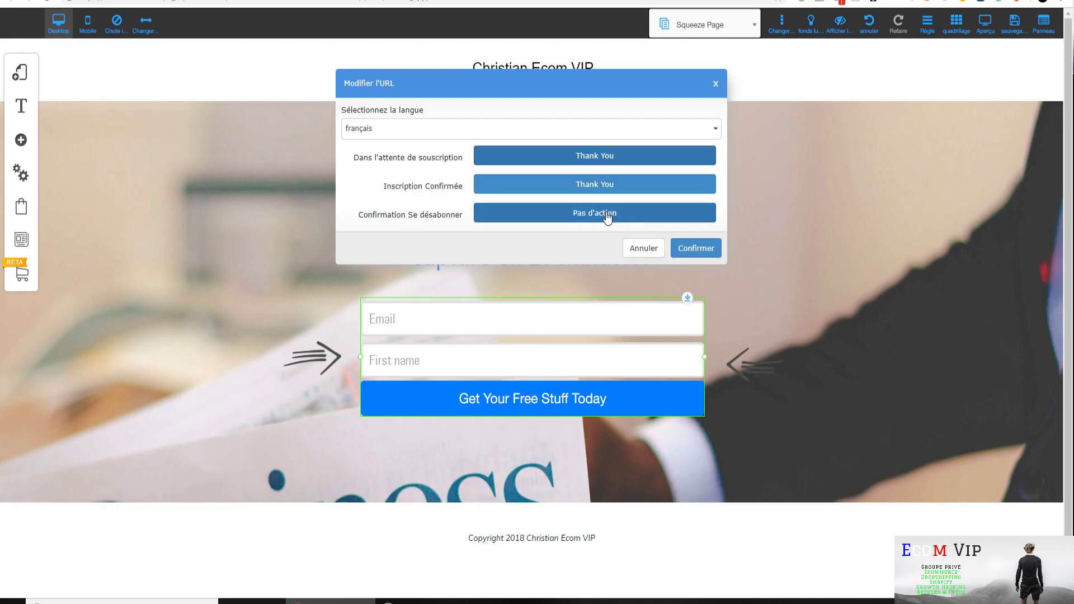
{"action": "left_click", "coordinate": [703, 248]}
{"action": "left_click", "coordinate": [594, 341]}
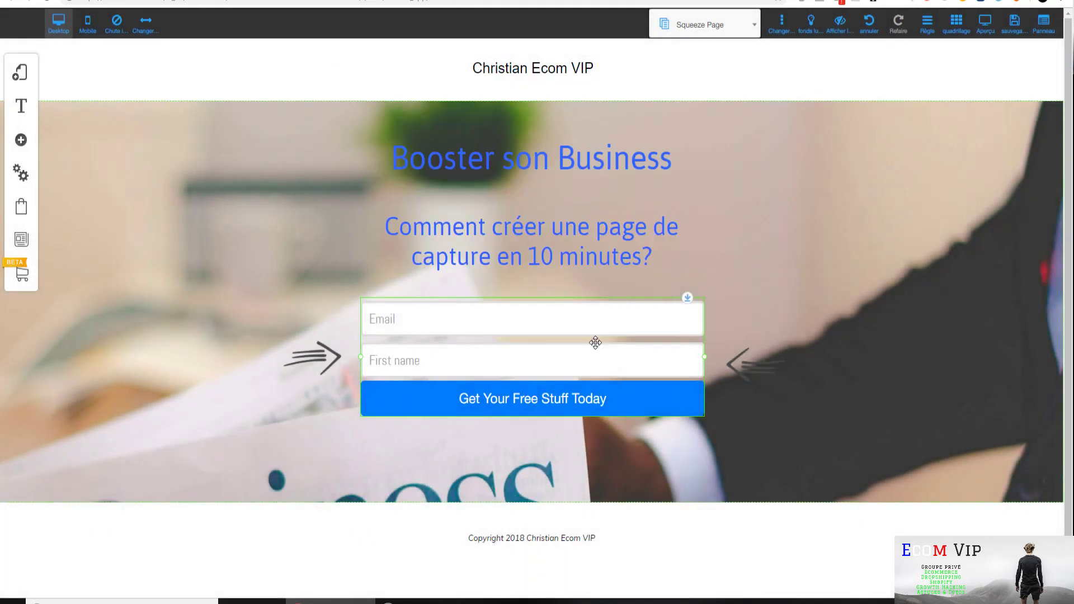
Save the Squeeze Page with the form's URL settings
{"action": "left_click", "coordinate": [1015, 33]}
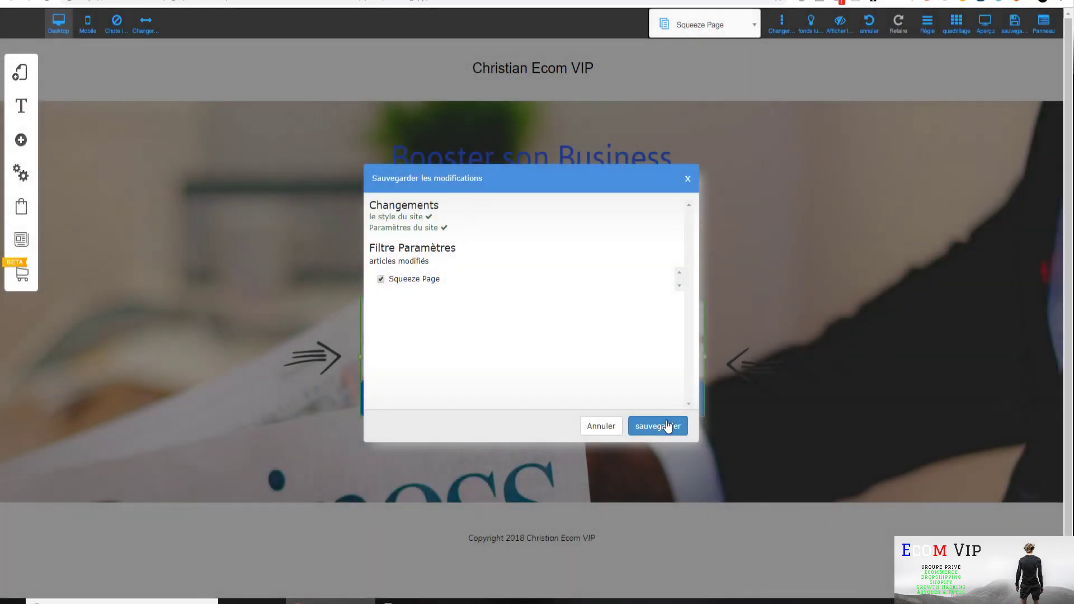
{"action": "left_click", "coordinate": [667, 426]}
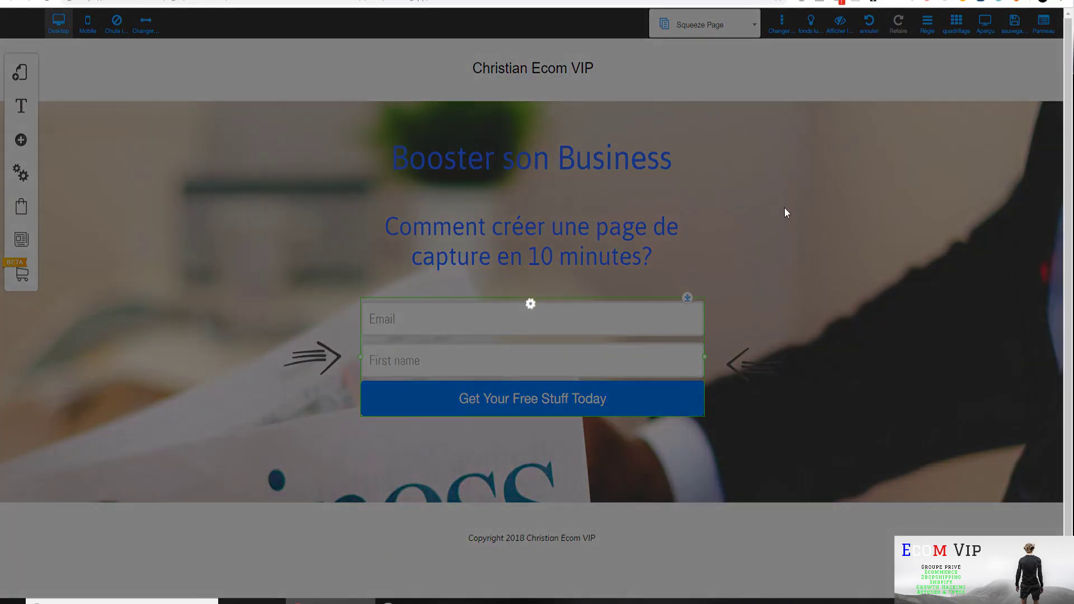
{"action": "left_click", "coordinate": [601, 265]}
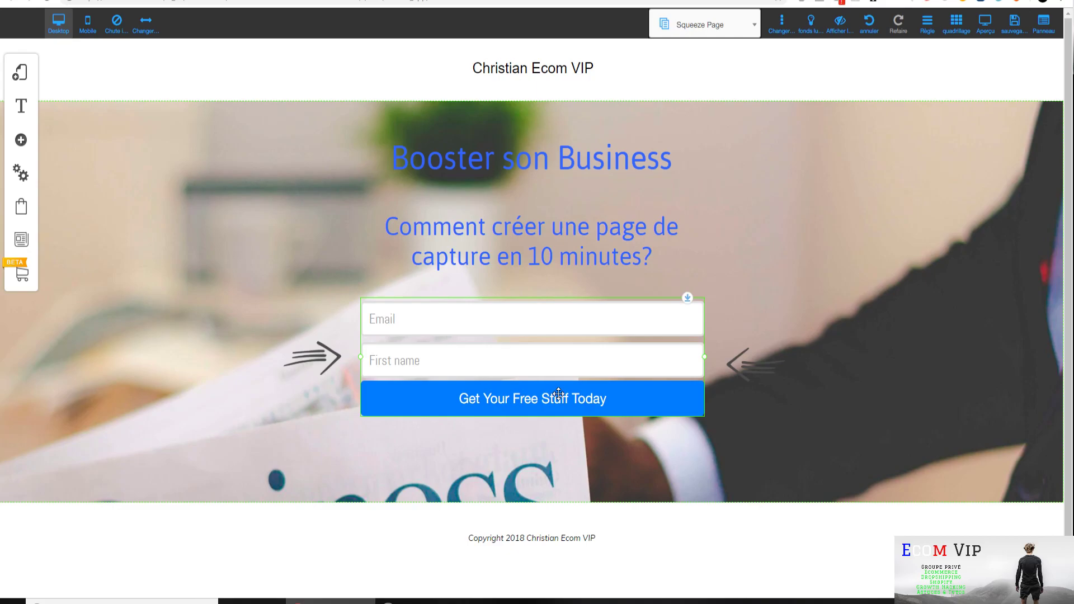
Change the email form's button text to "Oui je le veux !"
{"action": "left_click", "coordinate": [557, 394]}
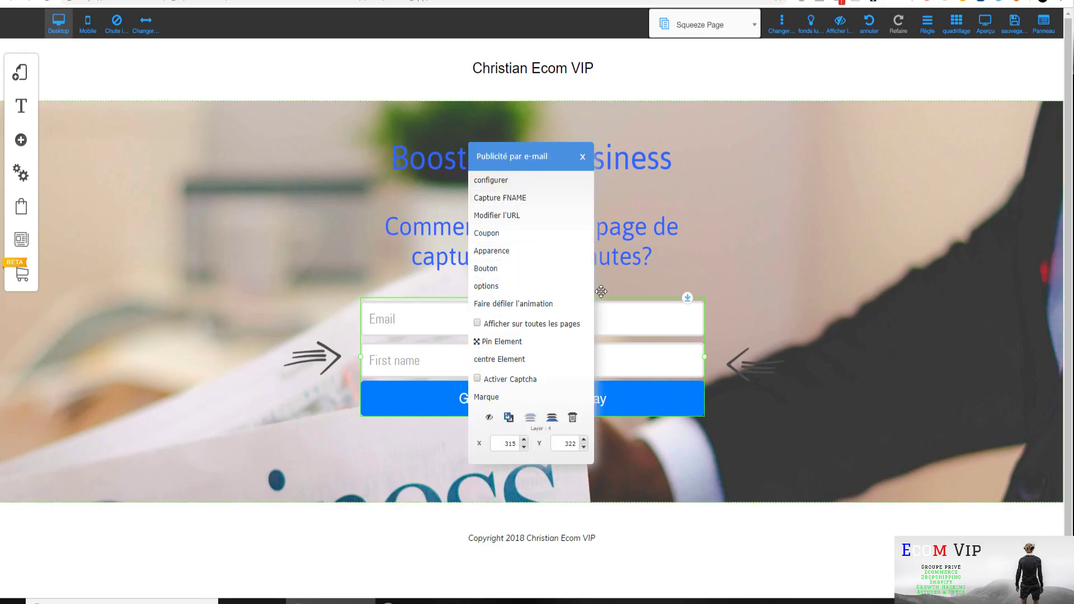
{"action": "left_click", "coordinate": [553, 269]}
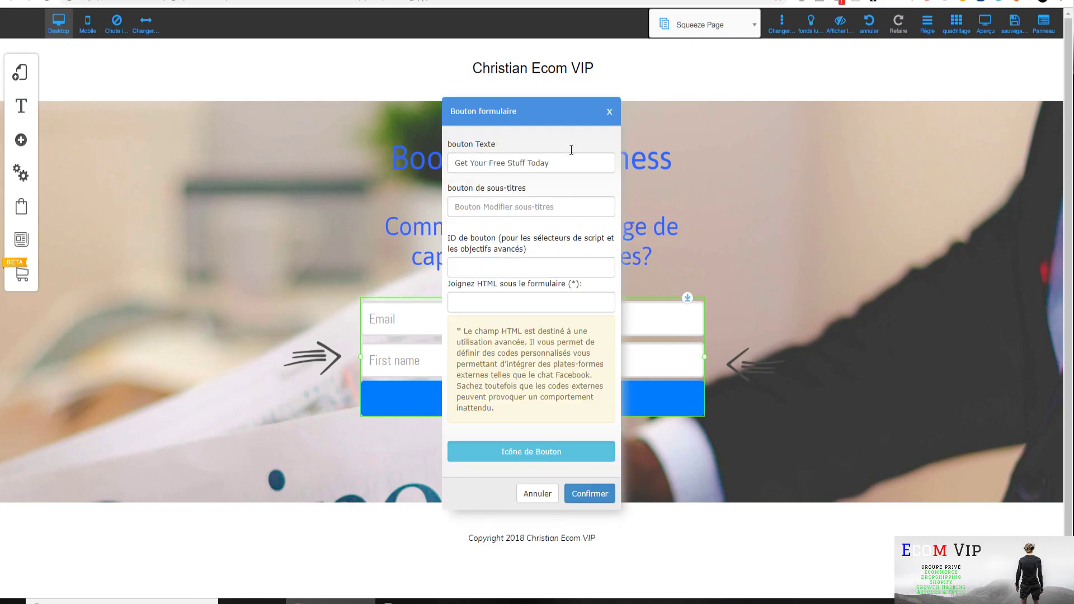
{"action": "left_click_drag", "start_coordinate": [574, 163], "coordinate": [455, 173]}
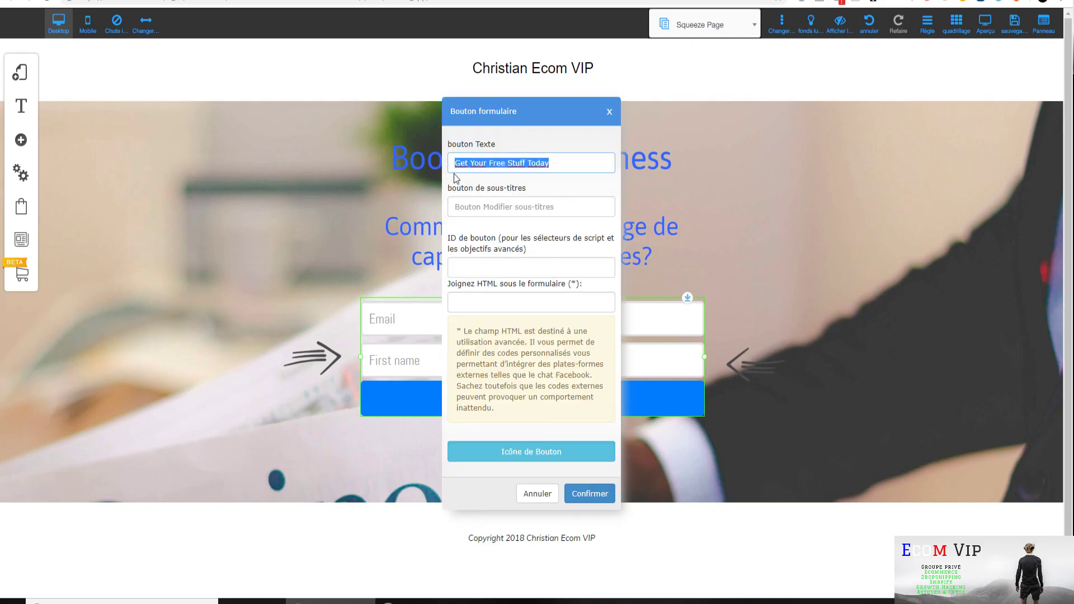
{"action": "type", "text": "Oui je le veux !"}
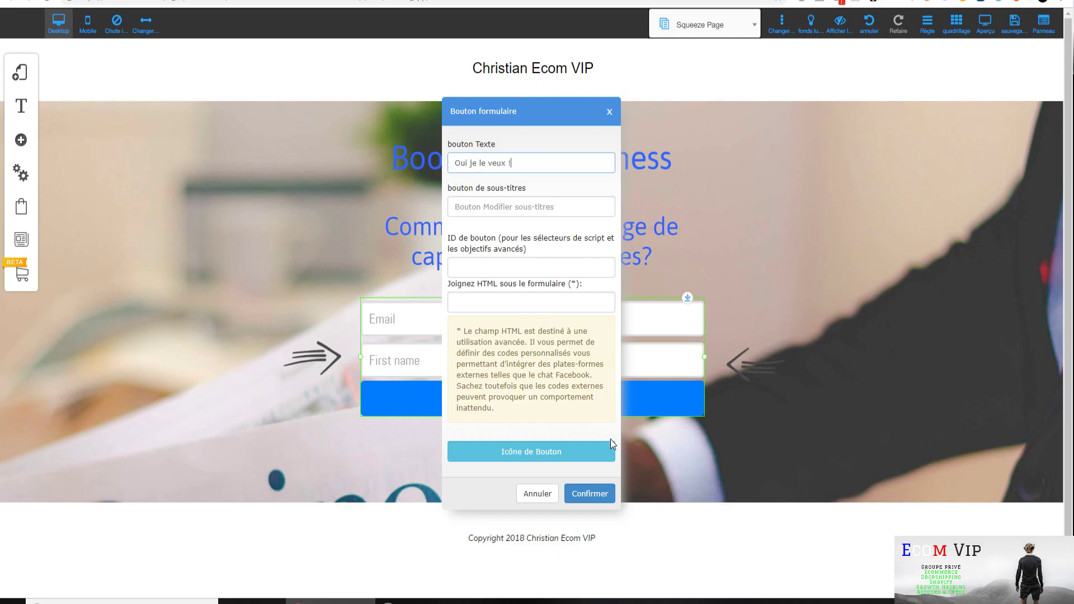
{"action": "left_click", "coordinate": [599, 496]}
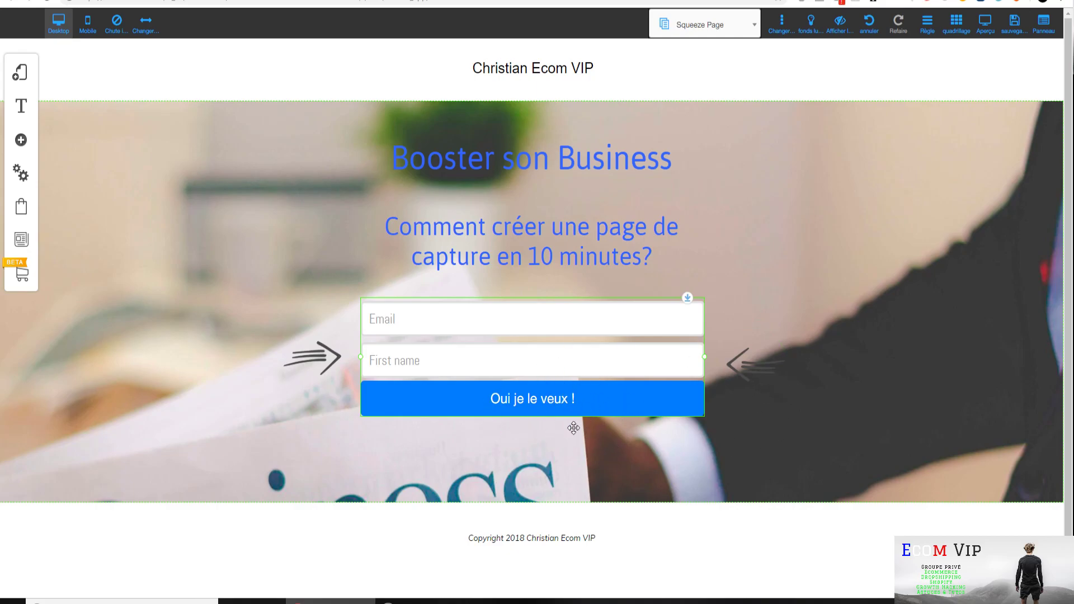
Set the label hover colour to bright green in the field style of the email form's Mailmkt_custom_3 appearance
{"action": "left_click", "coordinate": [554, 403]}
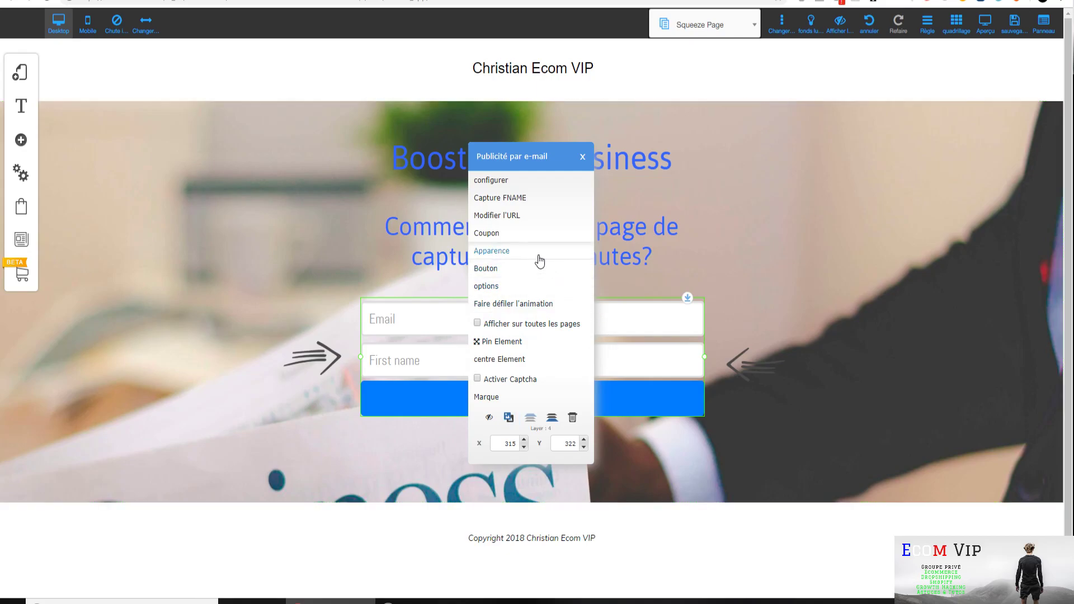
{"action": "left_click", "coordinate": [534, 253]}
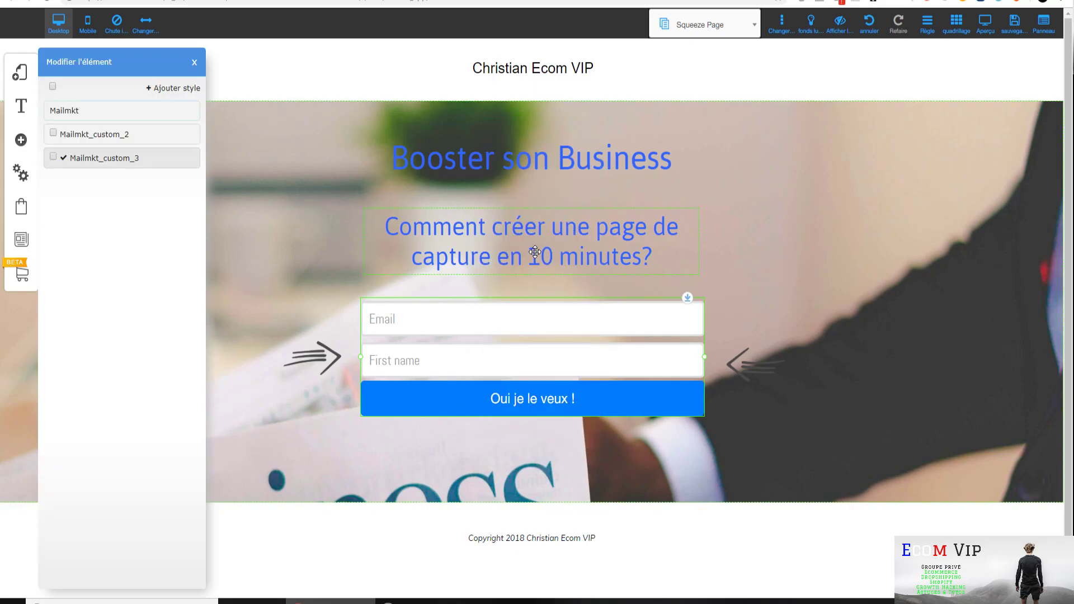
{"action": "mouse_move", "coordinate": [152, 159]}
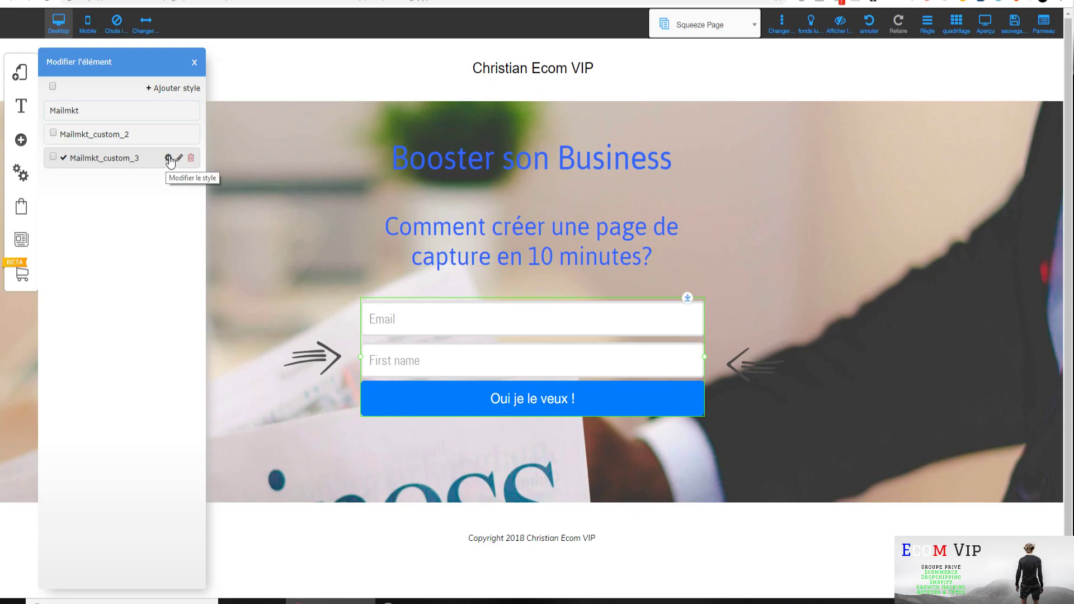
{"action": "left_click", "coordinate": [168, 158]}
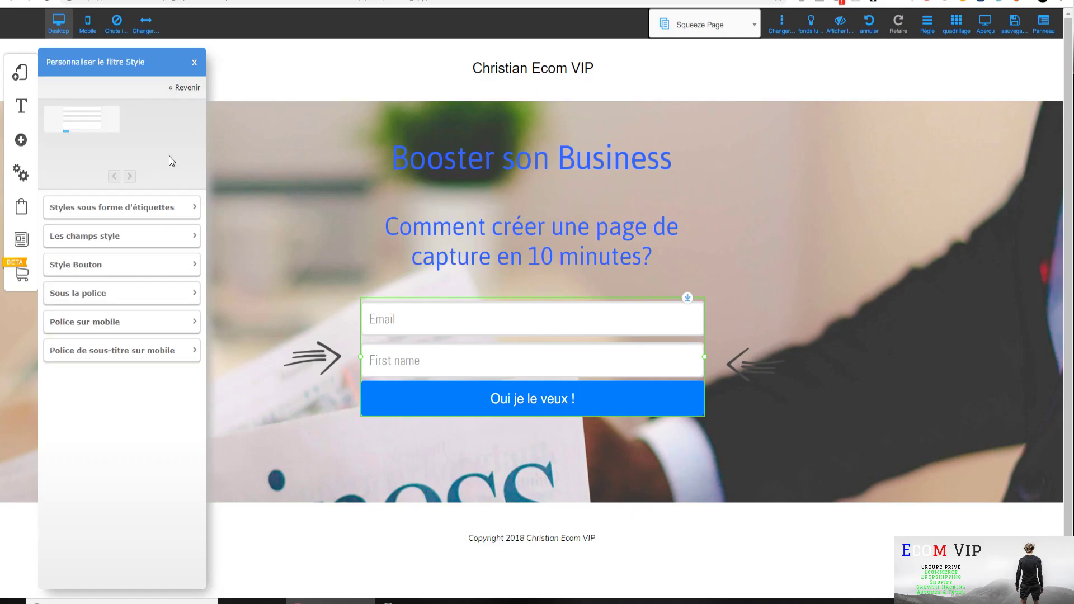
{"action": "left_click", "coordinate": [185, 209]}
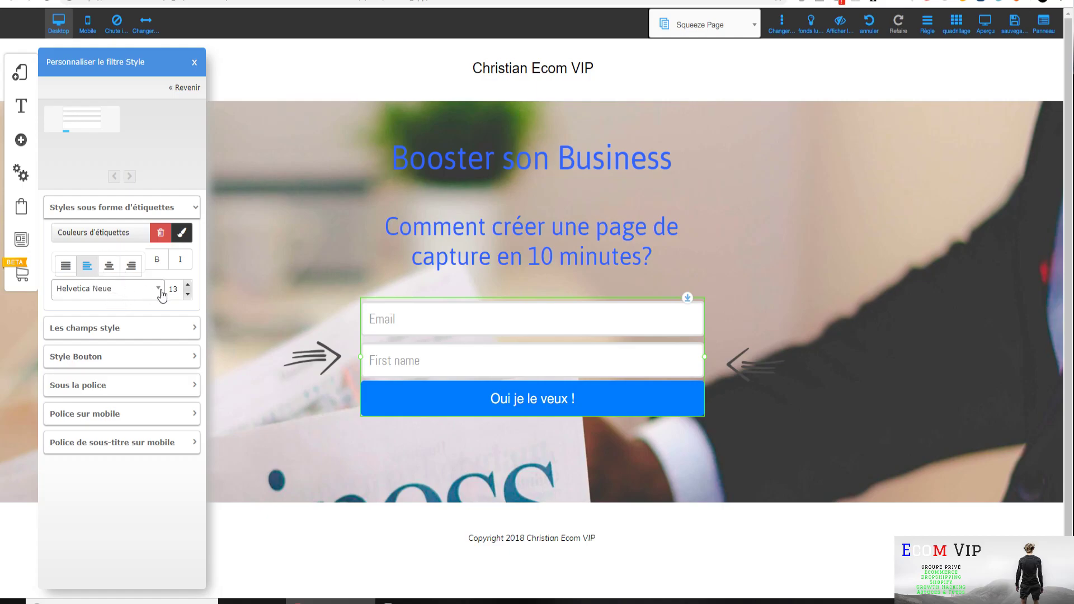
{"action": "left_click", "coordinate": [194, 208]}
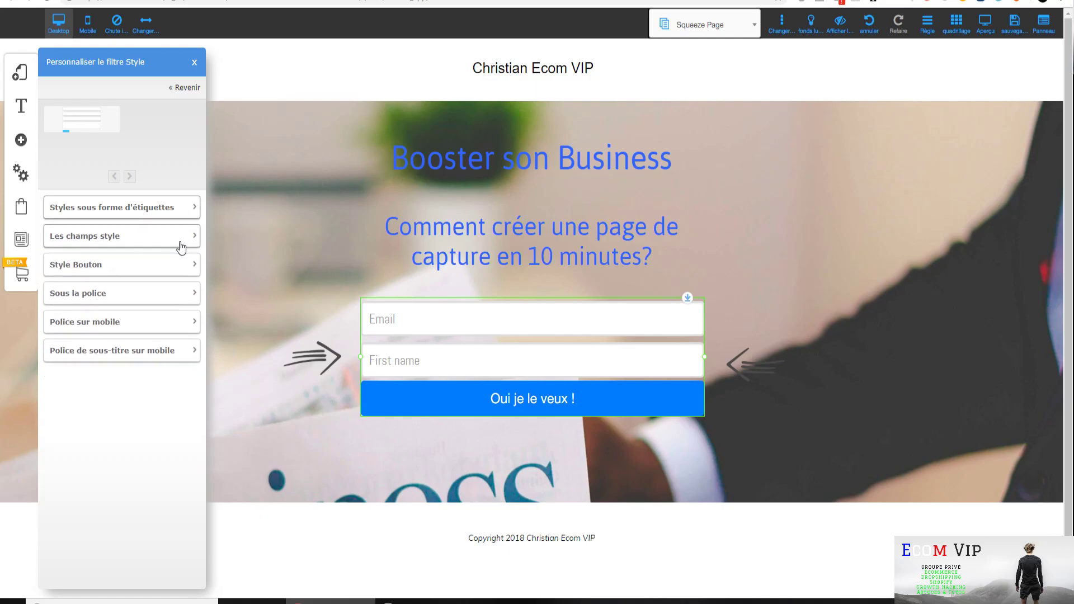
{"action": "left_click", "coordinate": [180, 243]}
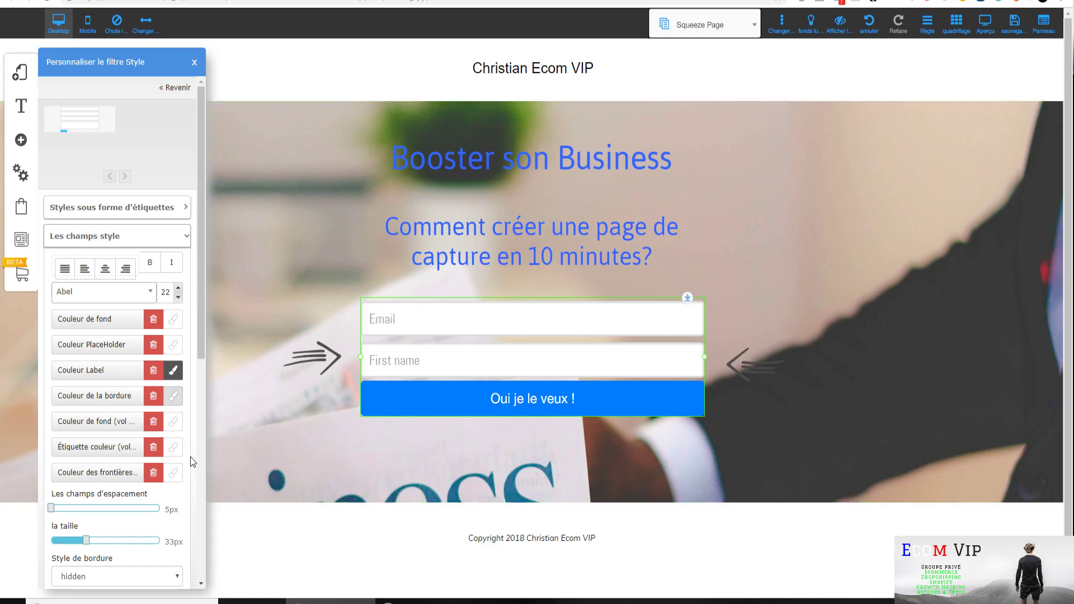
{"action": "left_click", "coordinate": [175, 447]}
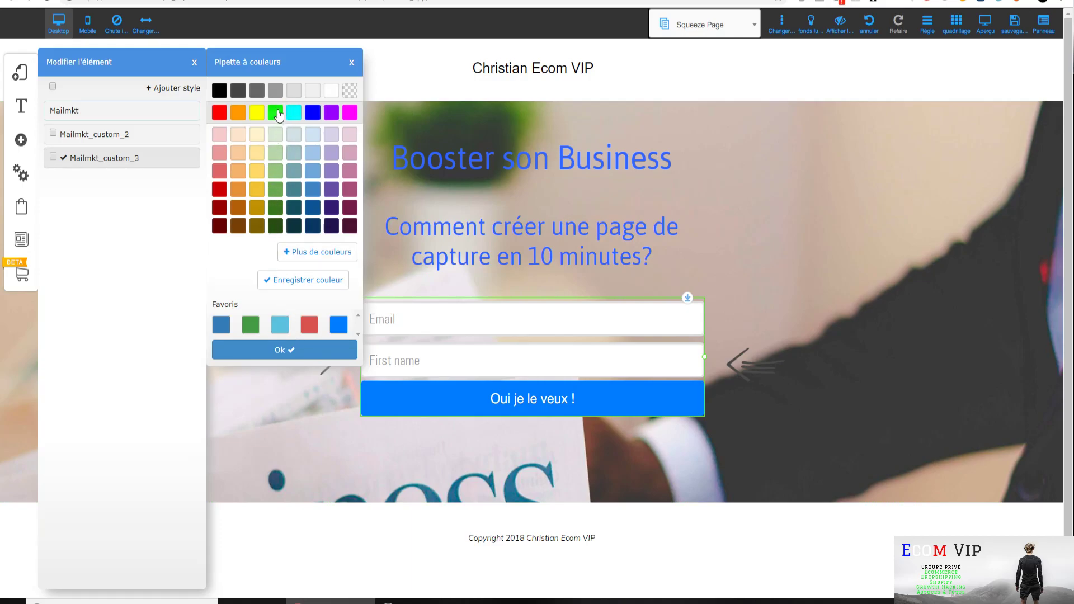
{"action": "left_click", "coordinate": [287, 351]}
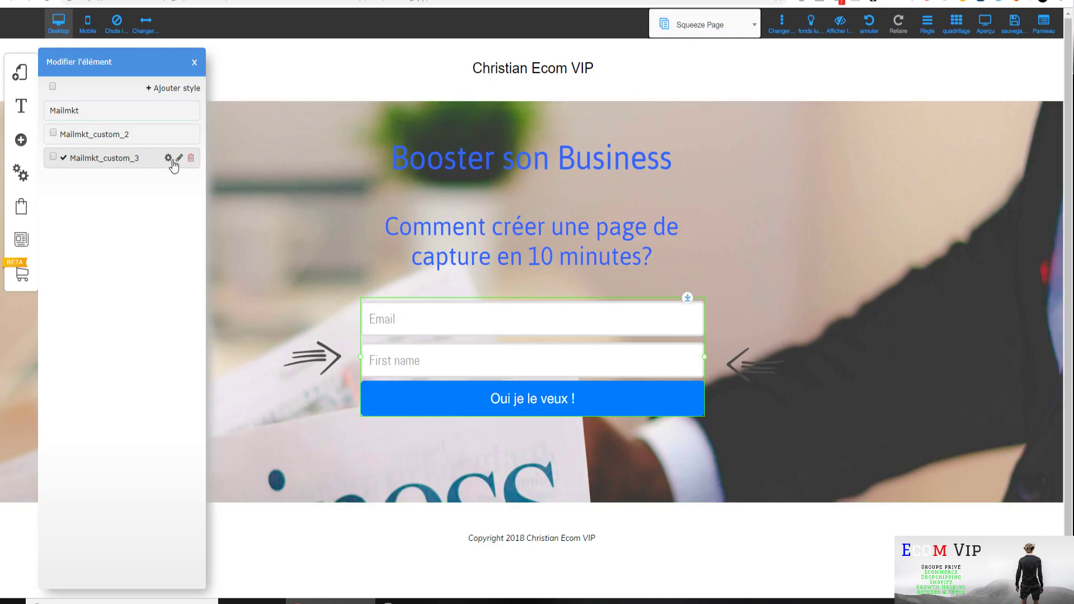
Examine the field colour, spacing, size, border and shadow options of the Mailmkt_custom_3 style, and close the style settings
{"action": "left_click", "coordinate": [167, 158]}
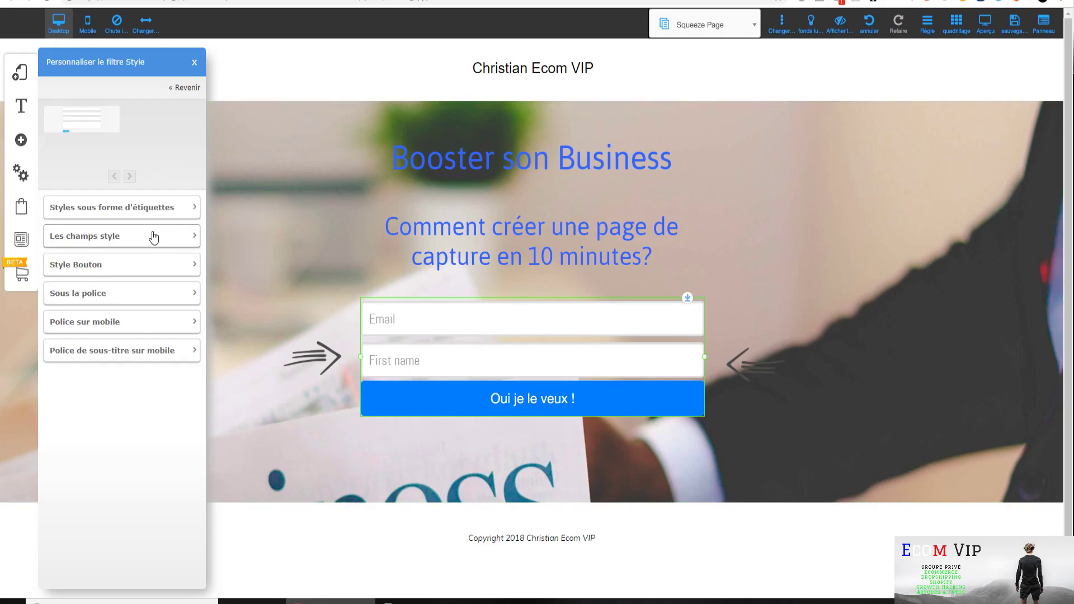
{"action": "left_click", "coordinate": [195, 238]}
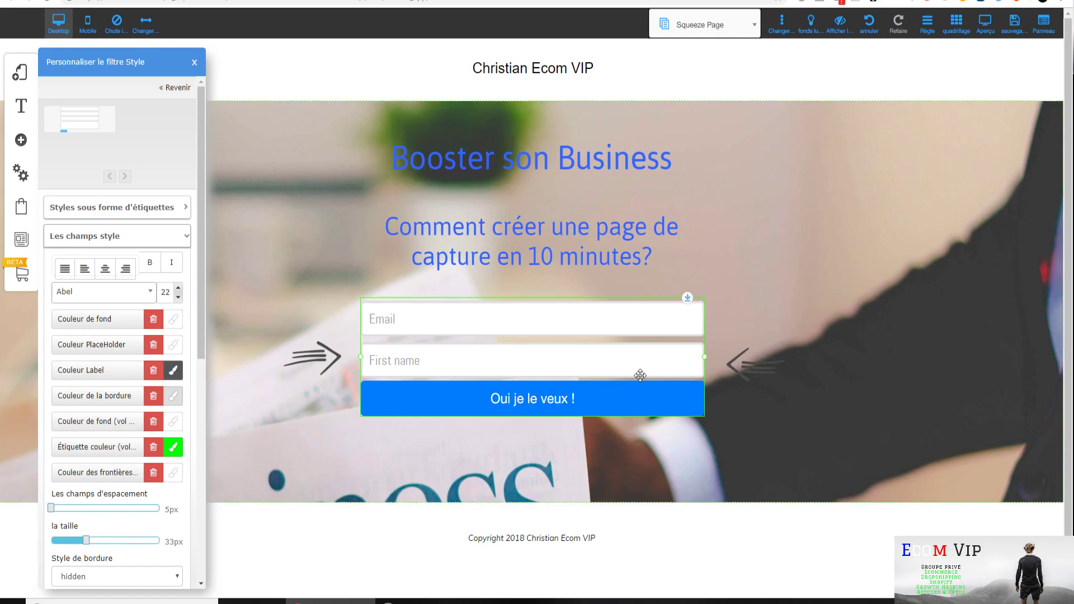
{"action": "scroll", "coordinate": [150, 282], "scroll_direction": "down", "scroll_amount": 1}
{"action": "scroll", "coordinate": [151, 299], "scroll_direction": "down", "scroll_amount": 5}
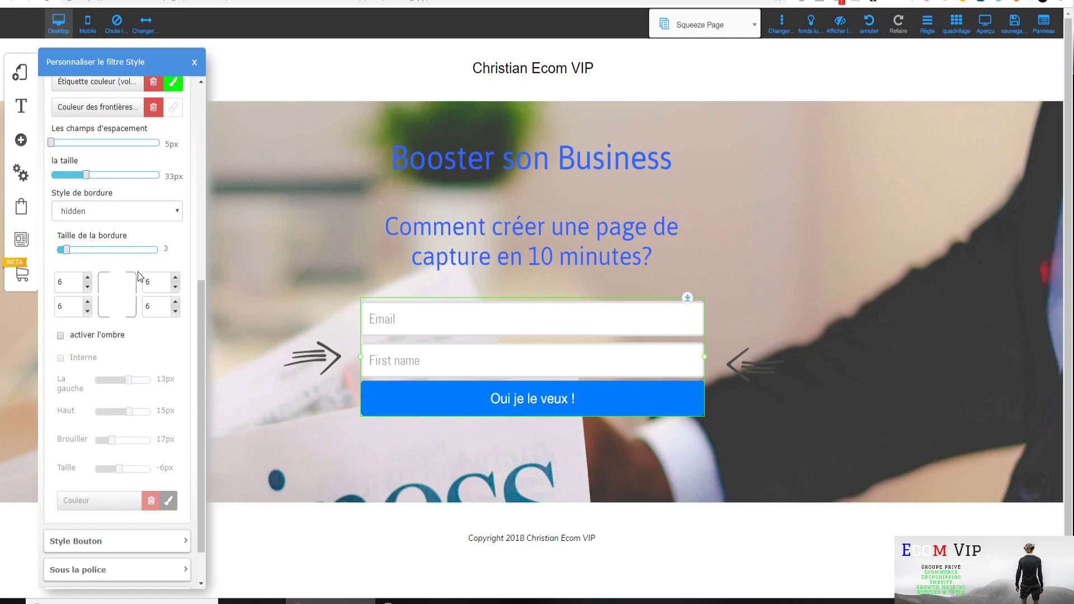
{"action": "scroll", "coordinate": [141, 376], "scroll_direction": "down", "scroll_amount": 3}
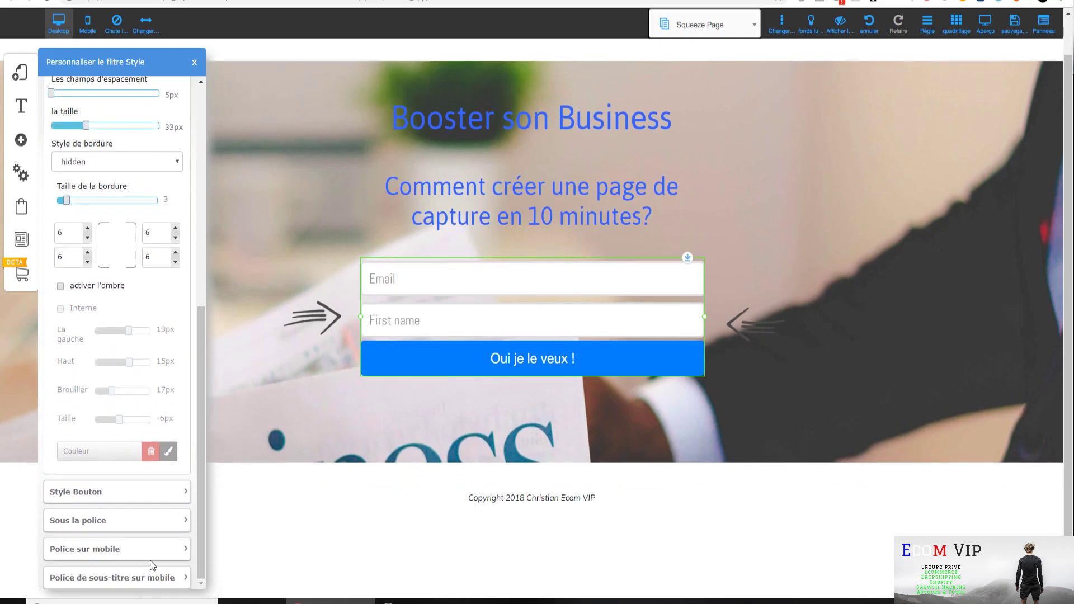
{"action": "scroll", "coordinate": [149, 562], "scroll_direction": "up", "scroll_amount": 6}
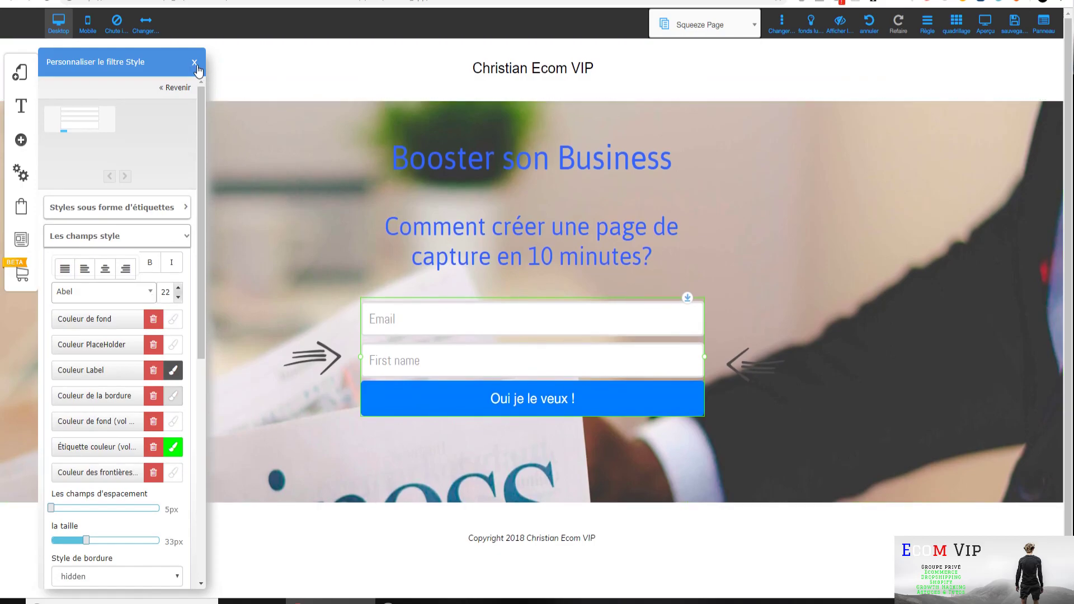
{"action": "left_click", "coordinate": [195, 64]}
{"action": "left_click", "coordinate": [195, 65]}
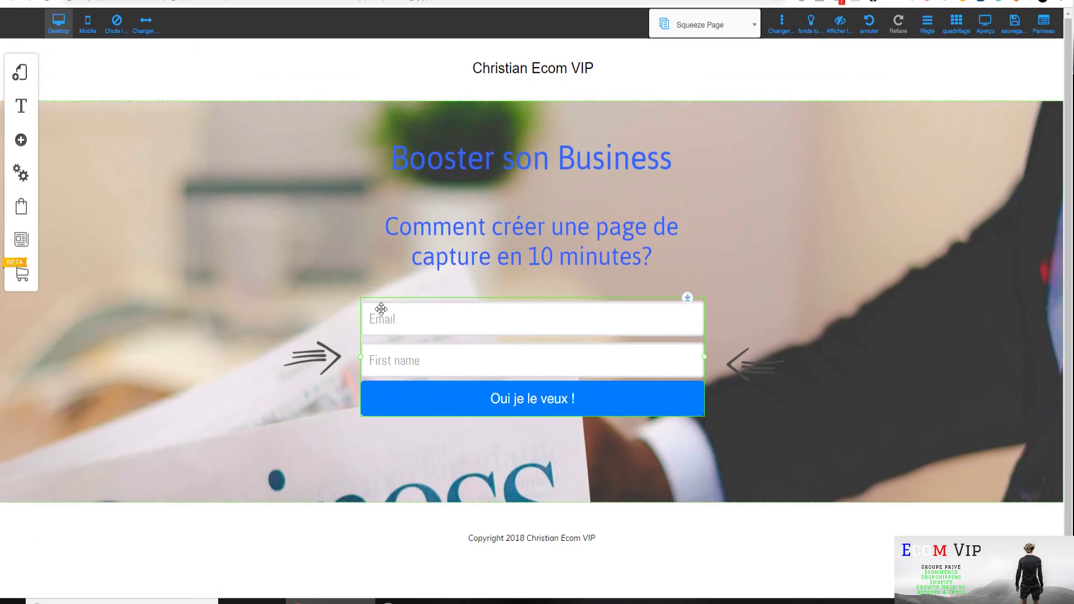
Save the Squeeze Page changes and check the page in preview before returning to editing
{"action": "left_click", "coordinate": [1014, 25]}
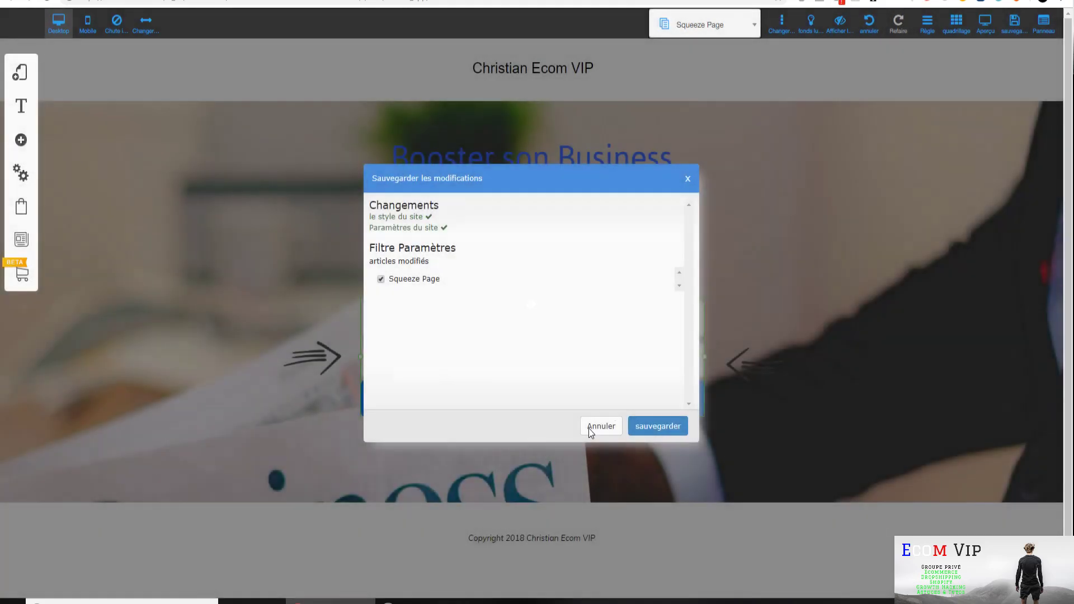
{"action": "left_click", "coordinate": [643, 428]}
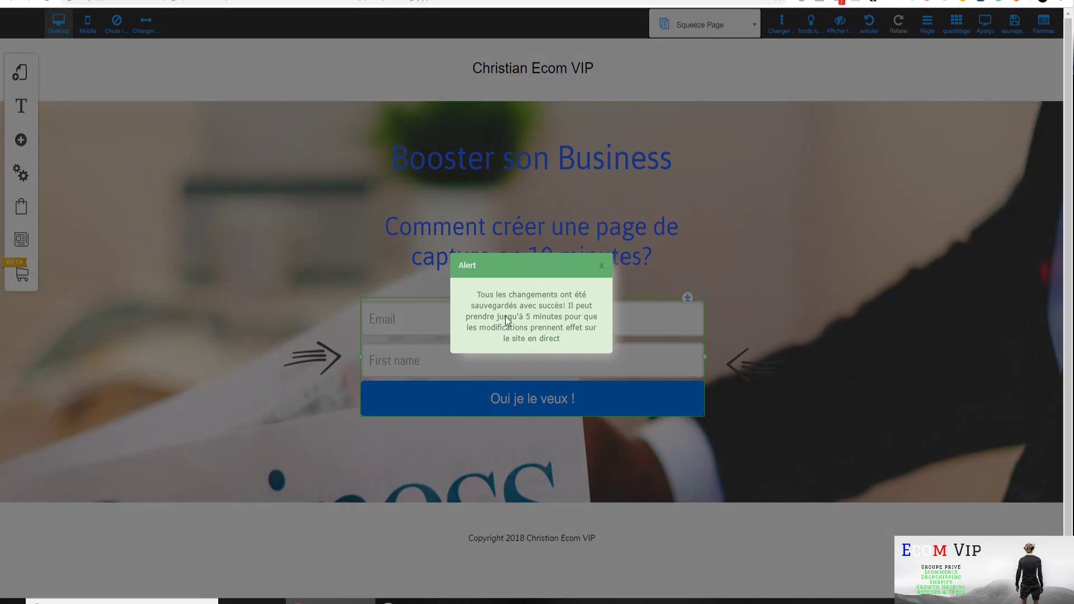
{"action": "left_click", "coordinate": [602, 265]}
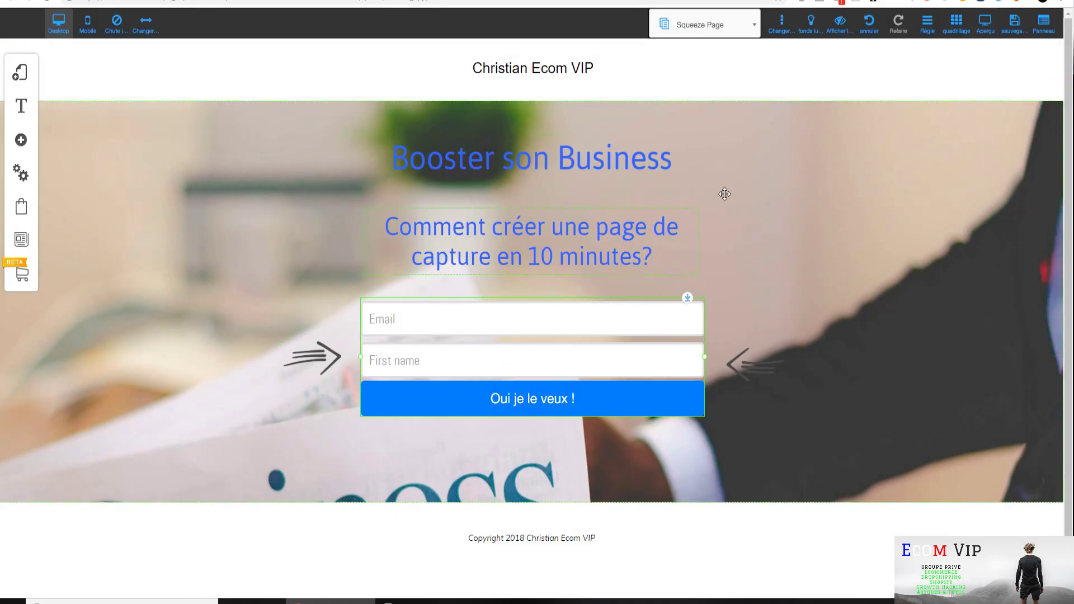
{"action": "left_click", "coordinate": [988, 32]}
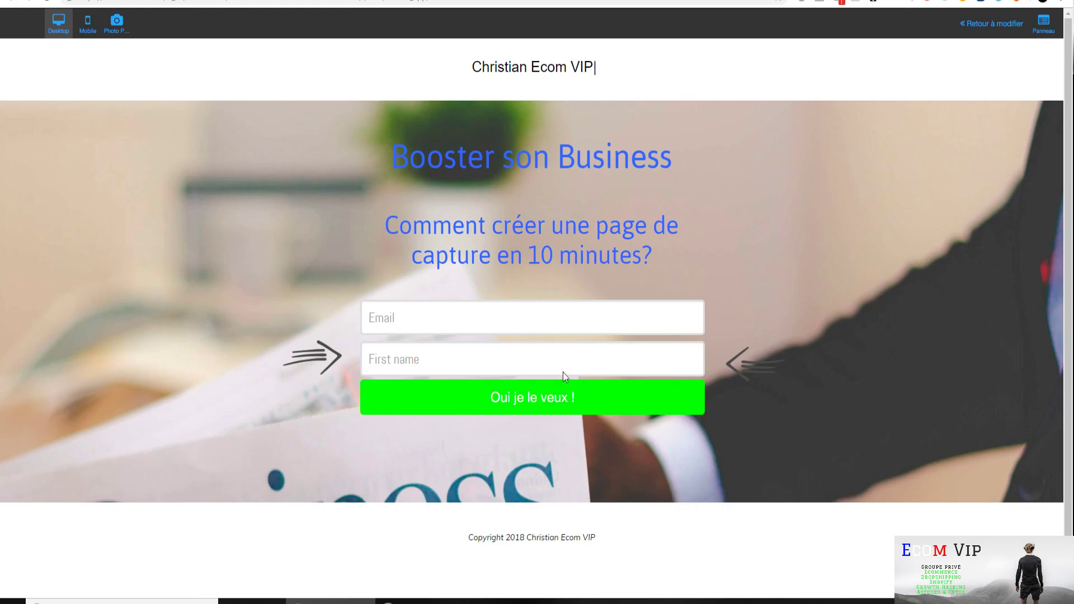
{"action": "left_click", "coordinate": [999, 40]}
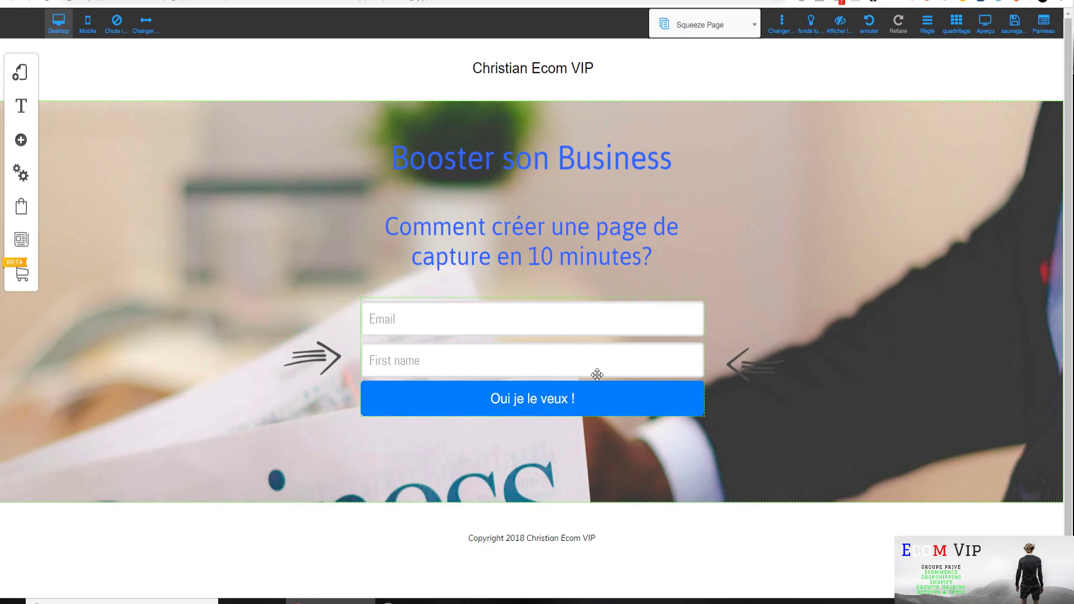
Replace the arrow image on the left side of the email form with the green sketched arrow from the icon collection
{"action": "left_click", "coordinate": [309, 355]}
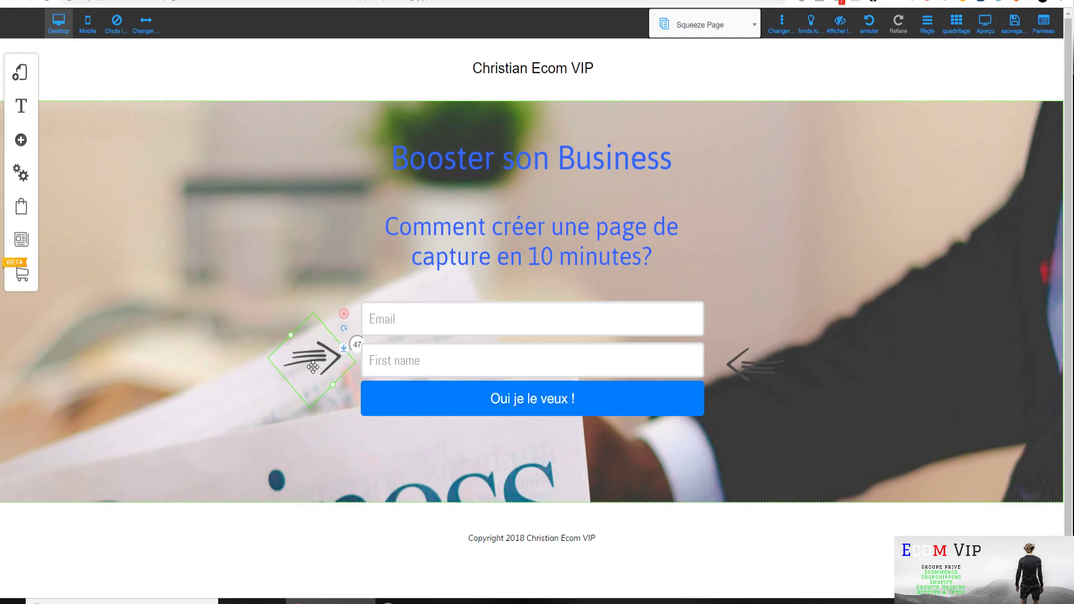
{"action": "double_click", "coordinate": [312, 367]}
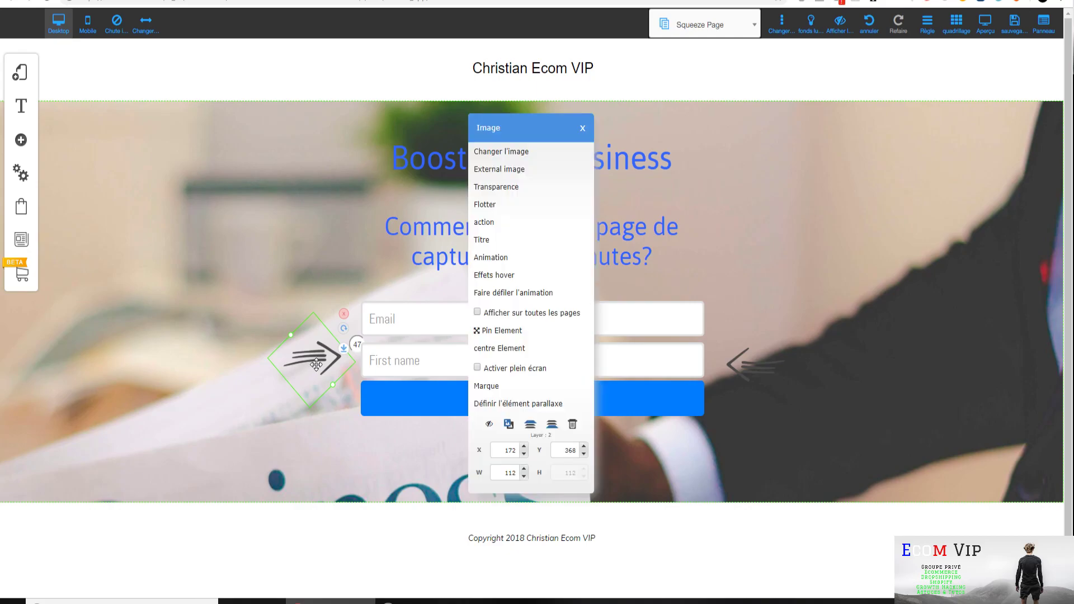
{"action": "left_click", "coordinate": [517, 152]}
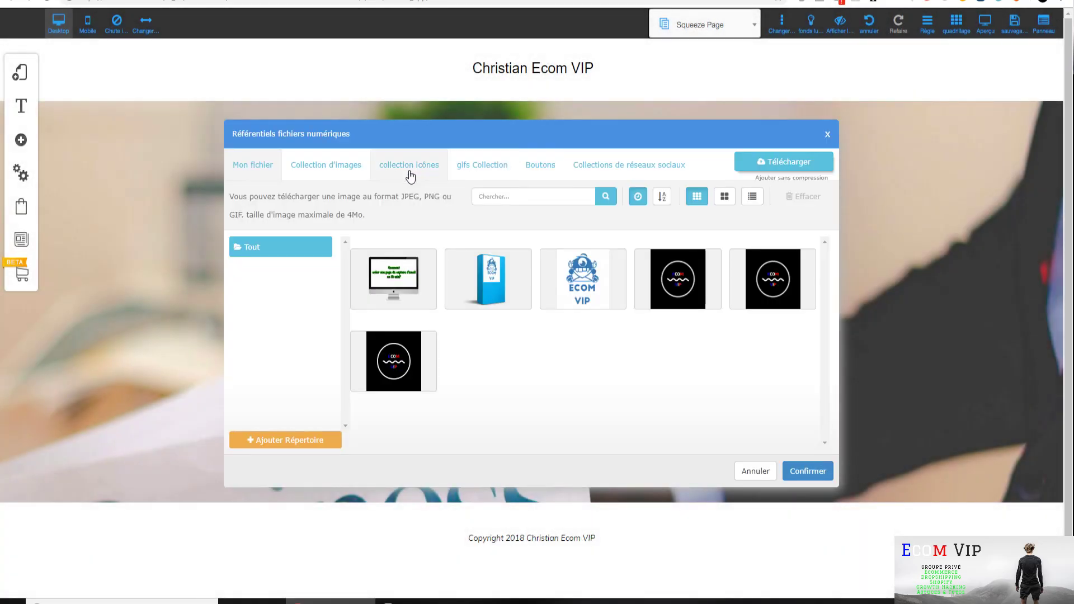
{"action": "left_click", "coordinate": [409, 176]}
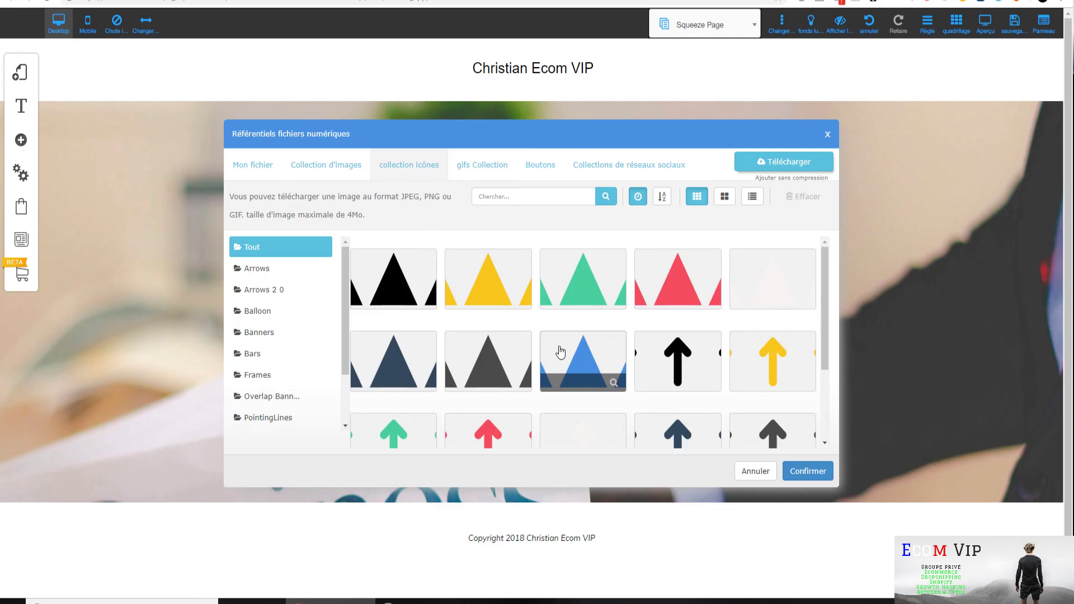
{"action": "scroll", "coordinate": [558, 353], "scroll_direction": "down", "scroll_amount": 5}
{"action": "scroll", "coordinate": [561, 351], "scroll_direction": "down", "scroll_amount": 10}
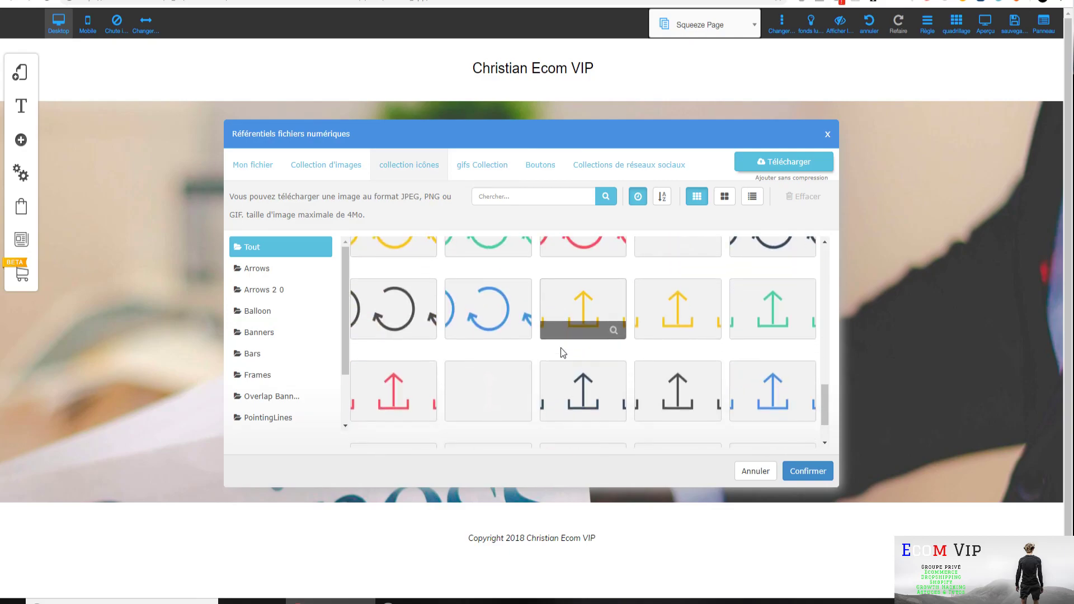
{"action": "scroll", "coordinate": [561, 352], "scroll_direction": "down", "scroll_amount": 10}
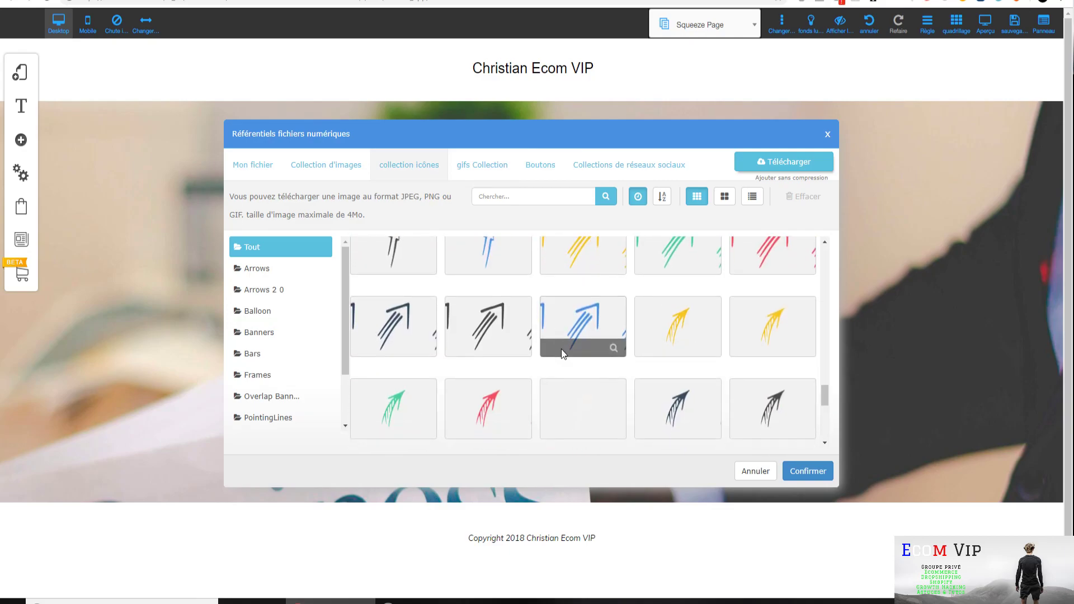
{"action": "scroll", "coordinate": [562, 353], "scroll_direction": "up", "scroll_amount": 5}
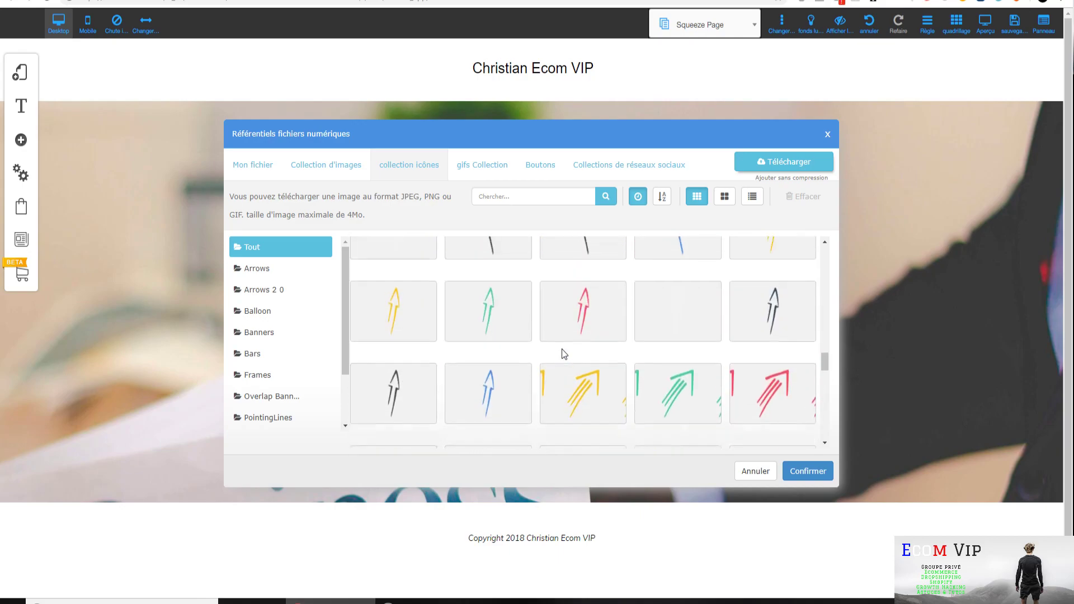
{"action": "left_click", "coordinate": [679, 396]}
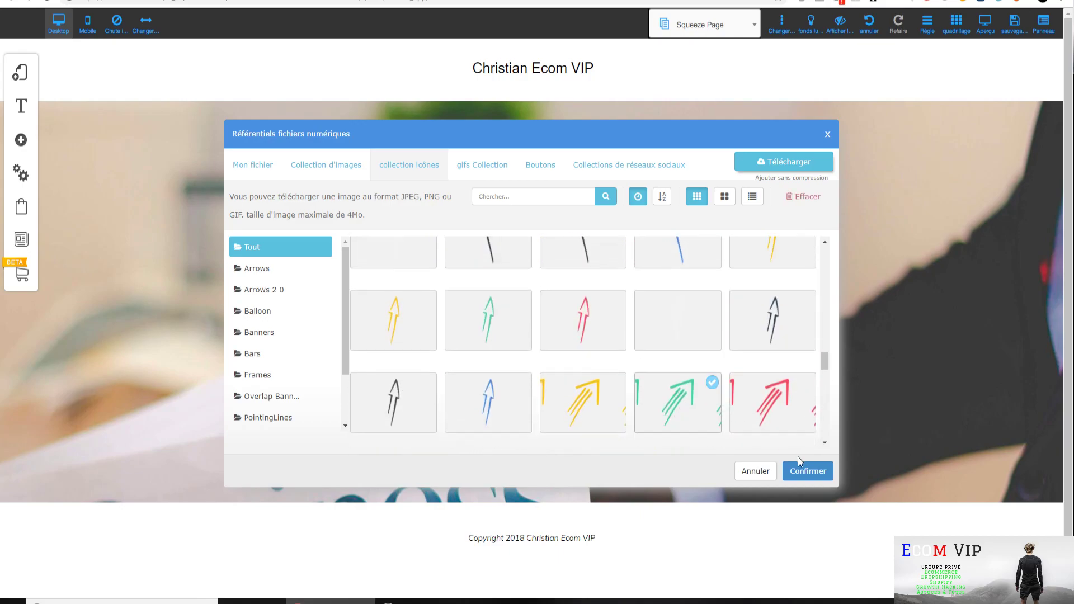
{"action": "left_click", "coordinate": [807, 471]}
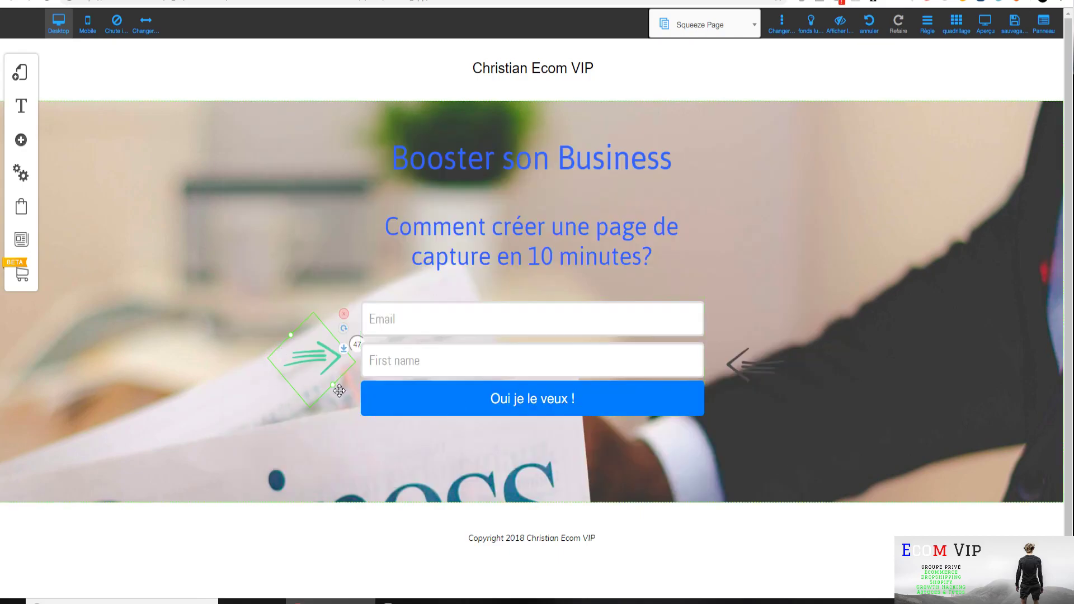
Change the arrow image on the right side of the email form to the same green sketched arrow icon
{"action": "left_click", "coordinate": [742, 363]}
{"action": "left_click", "coordinate": [743, 363]}
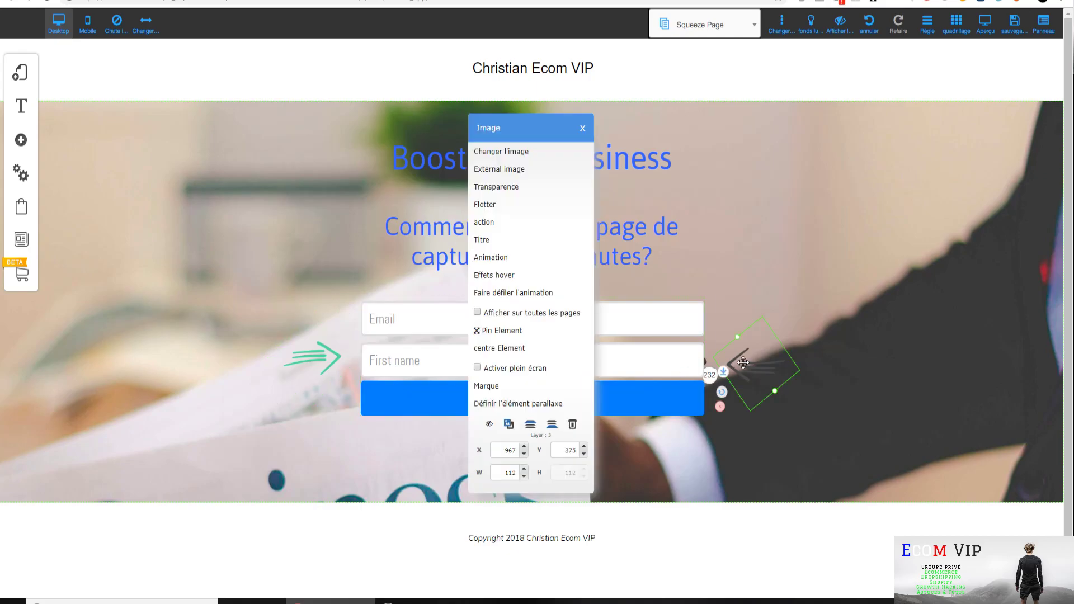
{"action": "left_click", "coordinate": [526, 152]}
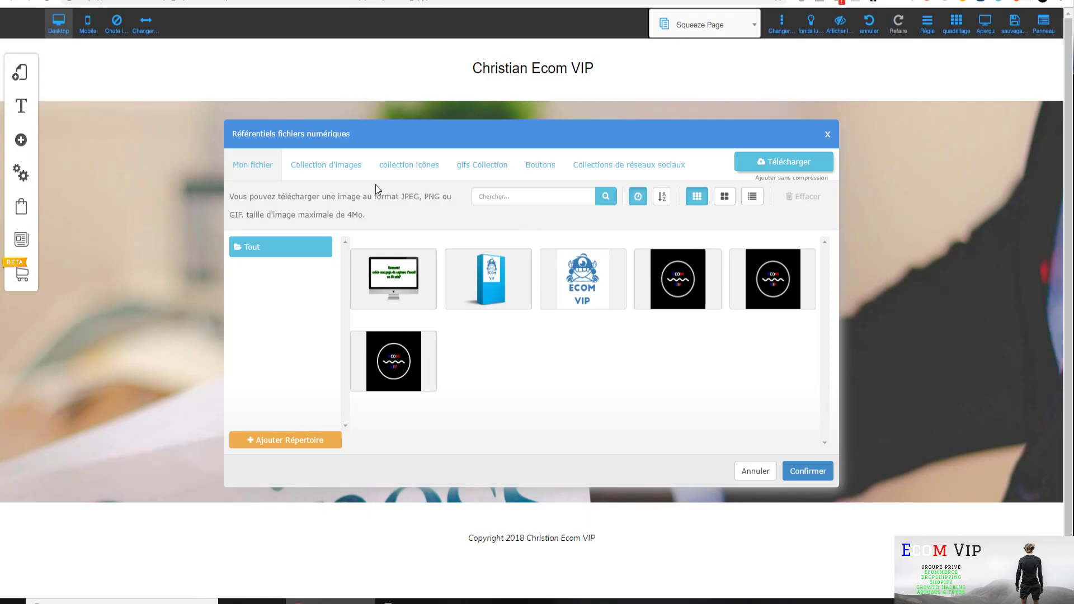
{"action": "left_click", "coordinate": [401, 165]}
{"action": "scroll", "coordinate": [477, 325], "scroll_direction": "down", "scroll_amount": 10}
{"action": "scroll", "coordinate": [630, 323], "scroll_direction": "down", "scroll_amount": 8}
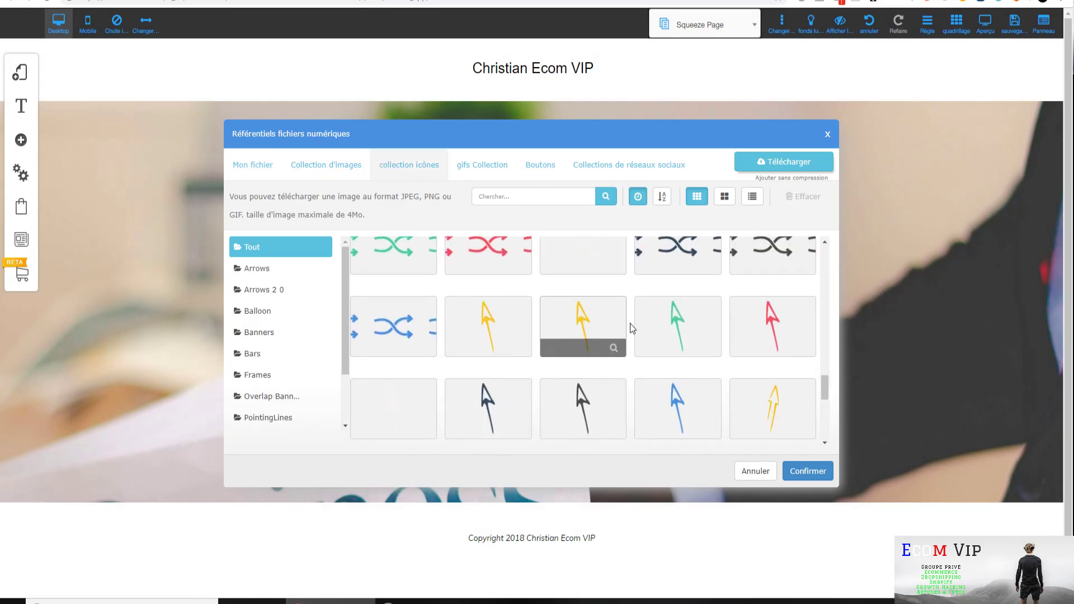
{"action": "left_click", "coordinate": [699, 355]}
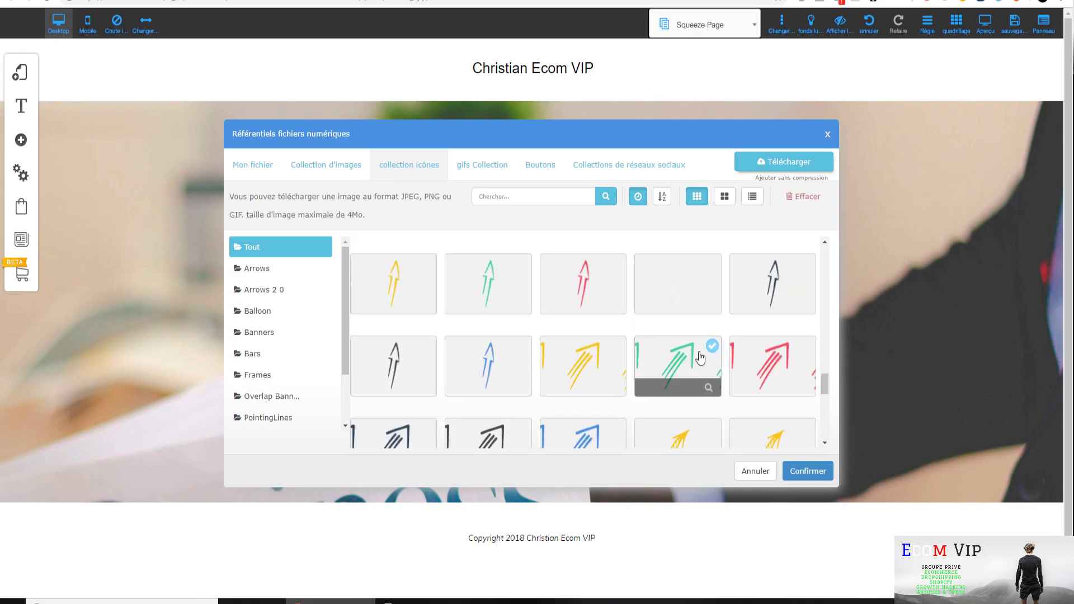
{"action": "left_click", "coordinate": [805, 471]}
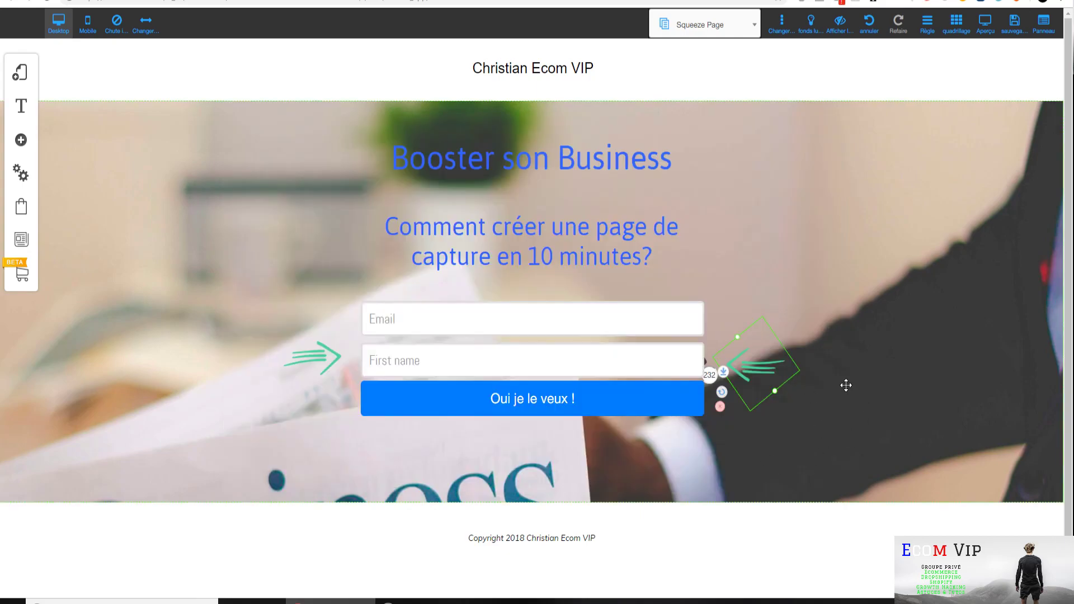
Move the green arrow left of the form up so it points at the Email field
{"action": "left_click", "coordinate": [309, 349]}
{"action": "left_click_drag", "start_coordinate": [309, 349], "coordinate": [310, 316]}
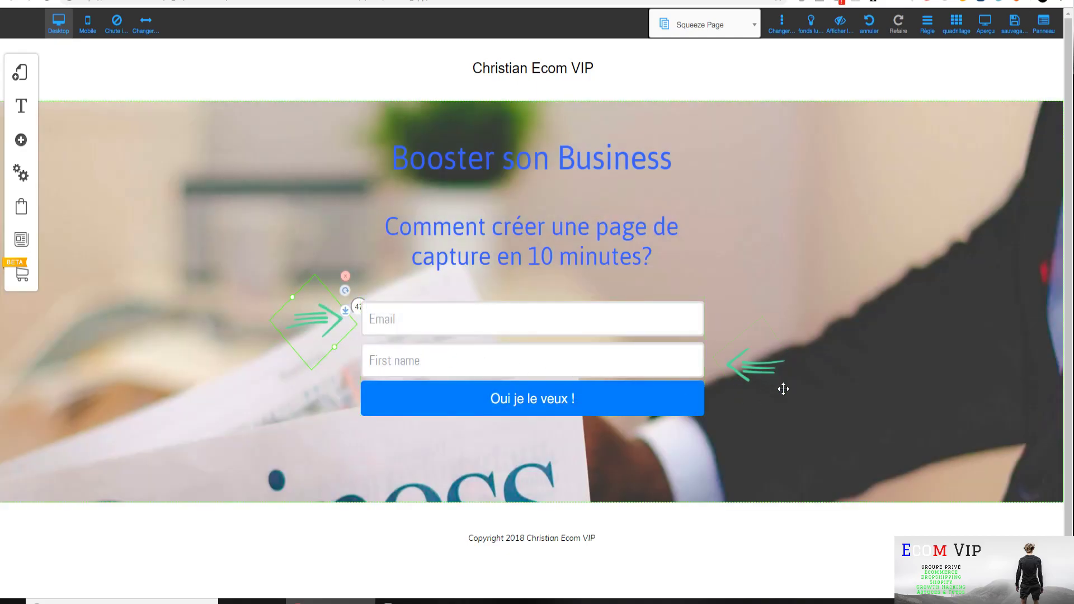
Apply the bounceInLeft animation to the green arrow beside the Email field
{"action": "double_click", "coordinate": [317, 330]}
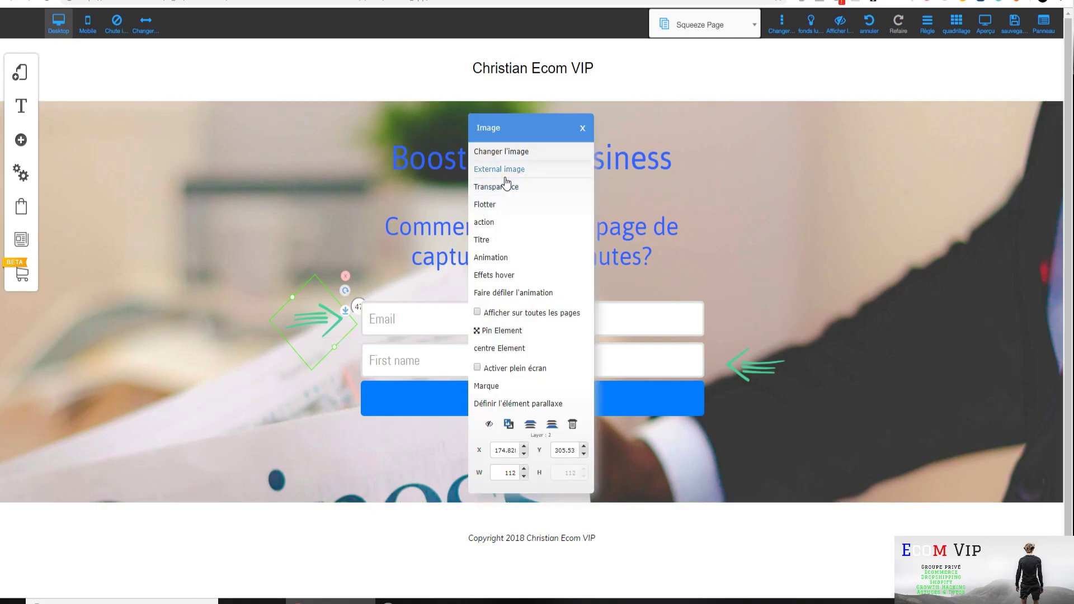
{"action": "left_click", "coordinate": [510, 256]}
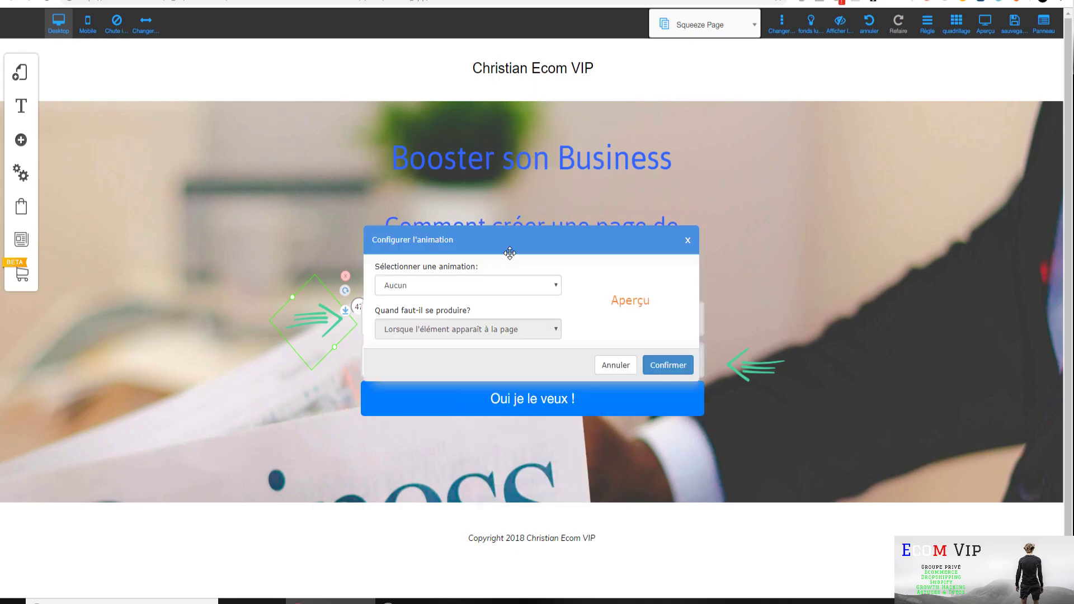
{"action": "left_click", "coordinate": [466, 285]}
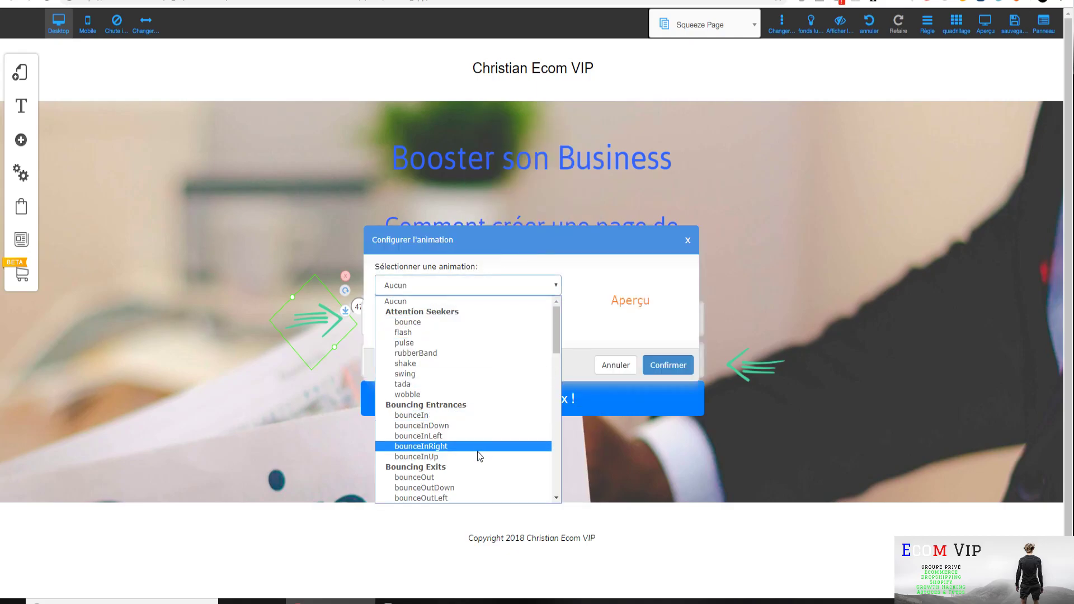
{"action": "scroll", "coordinate": [480, 456], "scroll_direction": "down", "scroll_amount": 3}
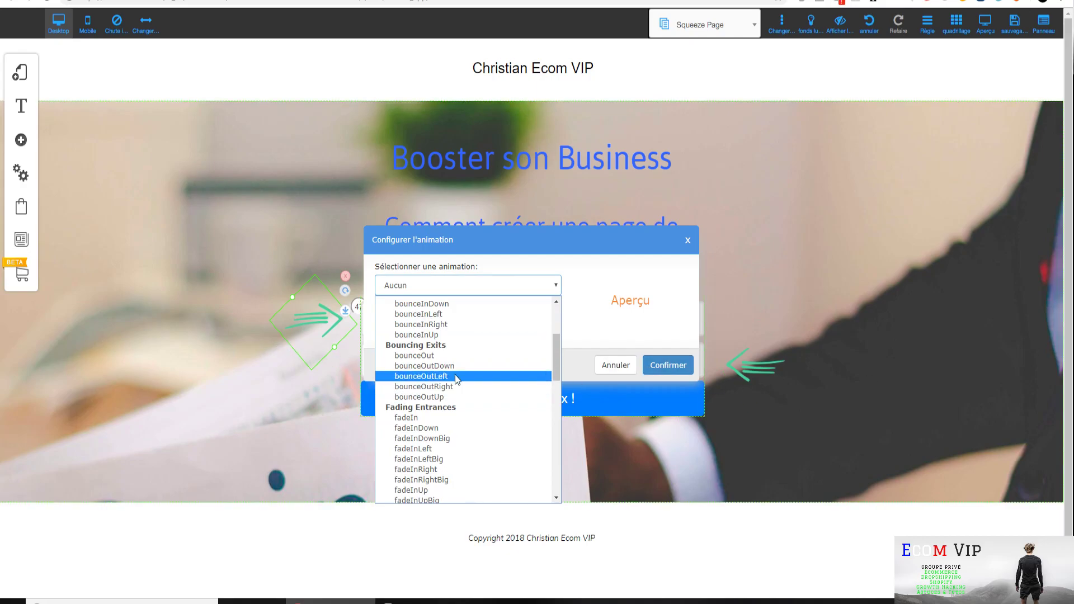
{"action": "scroll", "coordinate": [457, 379], "scroll_direction": "up", "scroll_amount": 3}
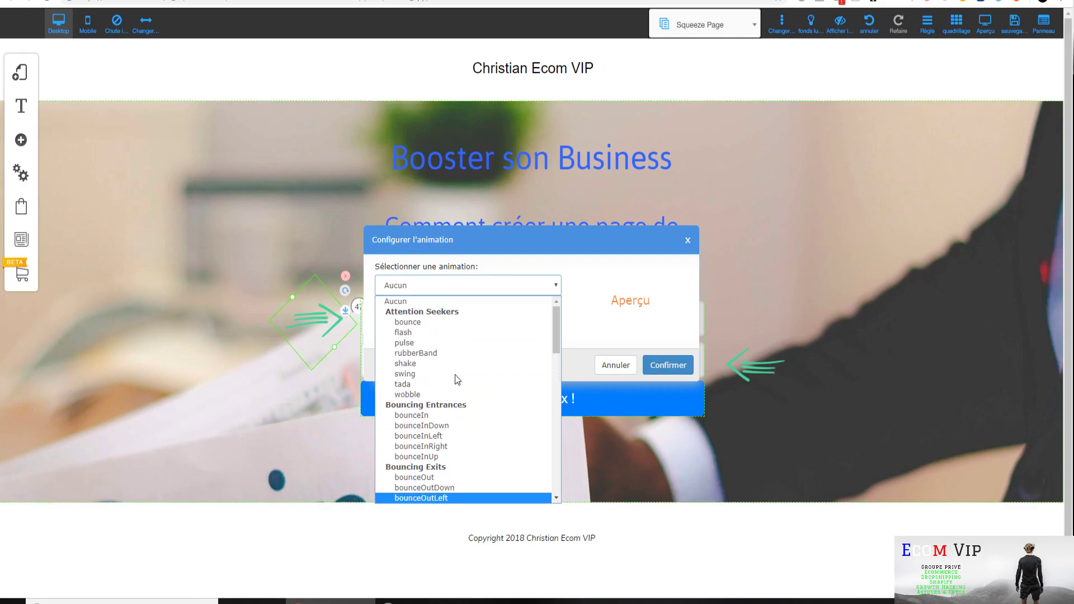
{"action": "left_click", "coordinate": [452, 432]}
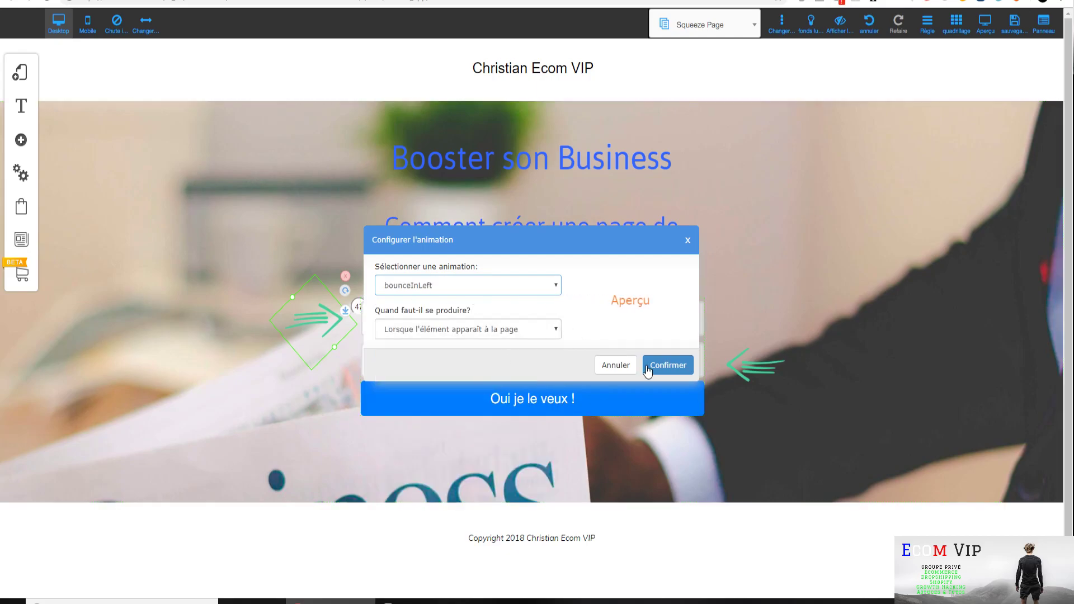
{"action": "left_click", "coordinate": [662, 371]}
Apply the bounceInRight animation to the green arrow beside the First name field
{"action": "double_click", "coordinate": [771, 367]}
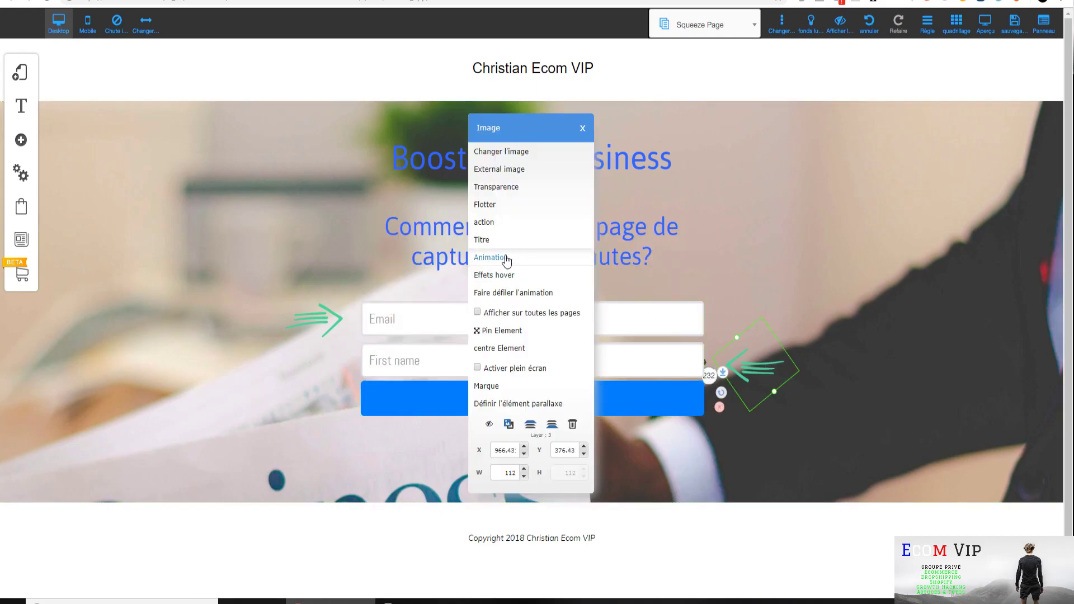
{"action": "left_click", "coordinate": [490, 257]}
{"action": "left_click", "coordinate": [530, 290]}
{"action": "scroll", "coordinate": [504, 385], "scroll_direction": "down", "scroll_amount": 3}
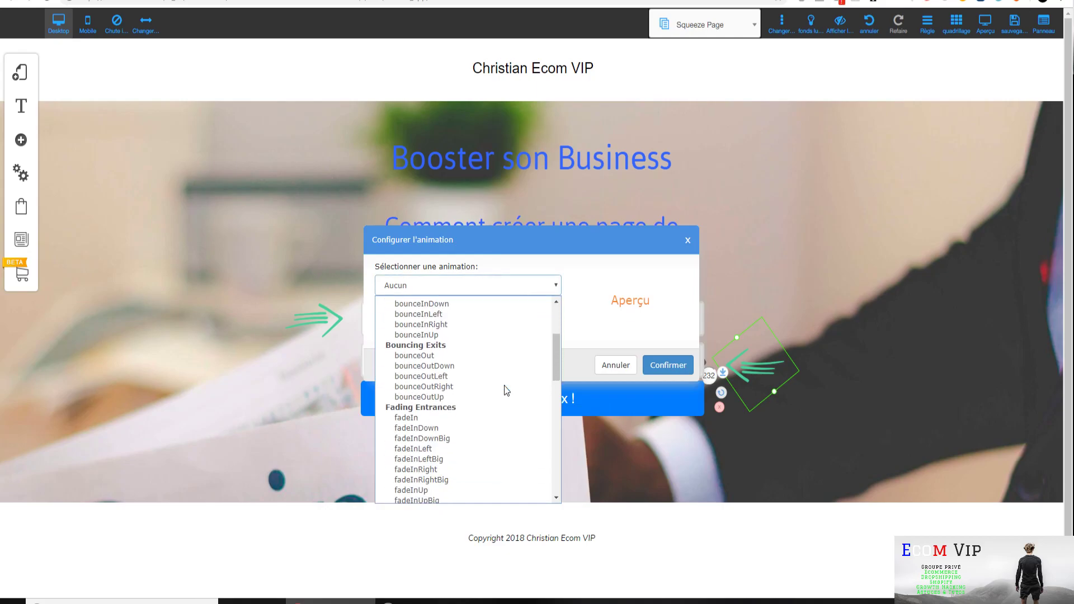
{"action": "left_click", "coordinate": [458, 324]}
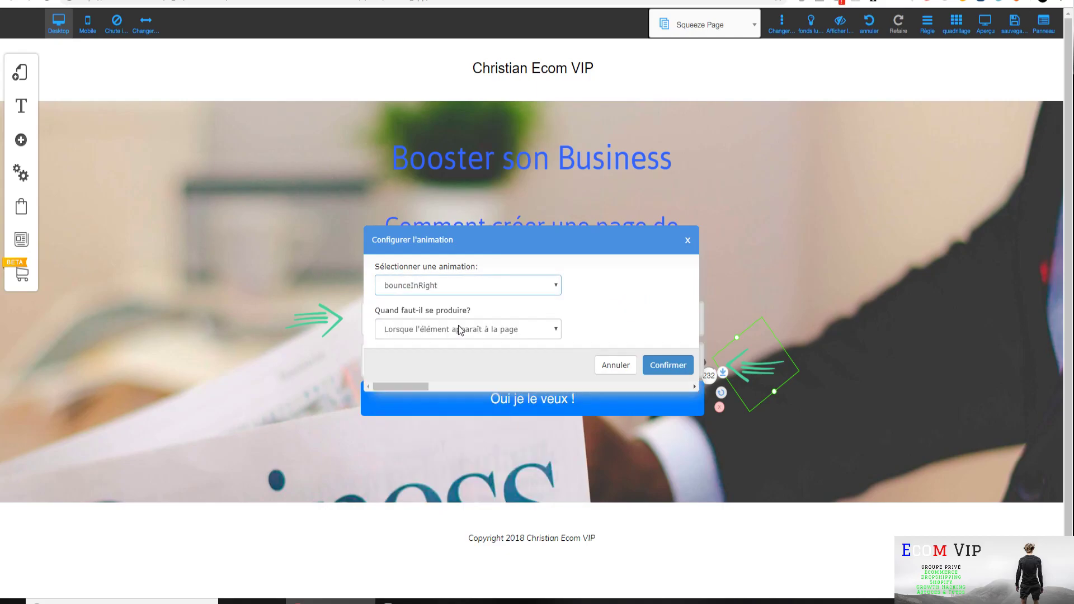
{"action": "left_click", "coordinate": [660, 370]}
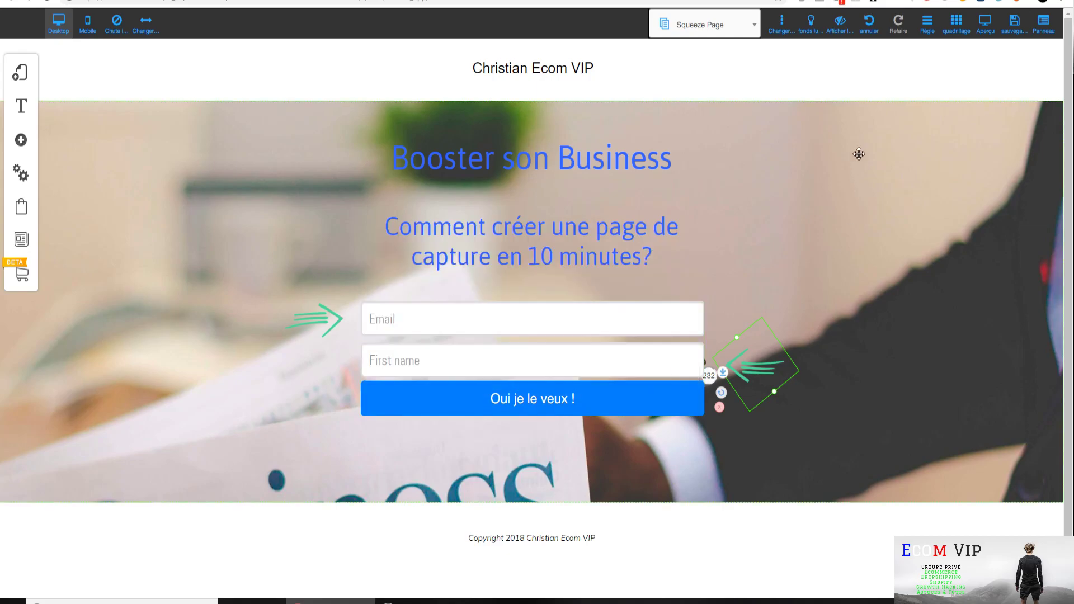
Save the Squeeze Page with its arrow animations, check it in preview and return to editing
{"action": "left_click", "coordinate": [1013, 22]}
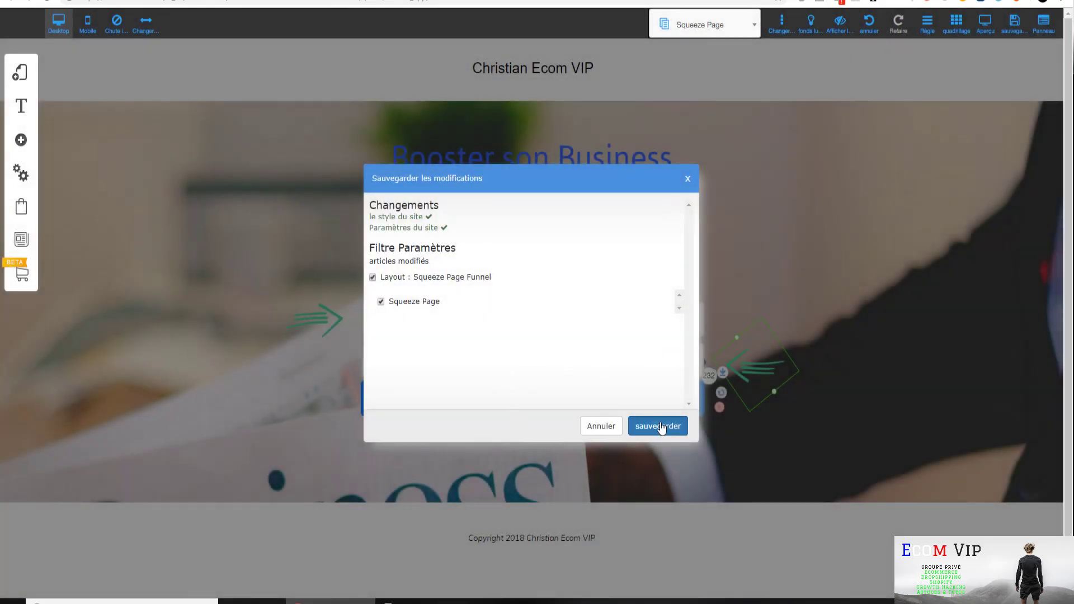
{"action": "left_click", "coordinate": [659, 425]}
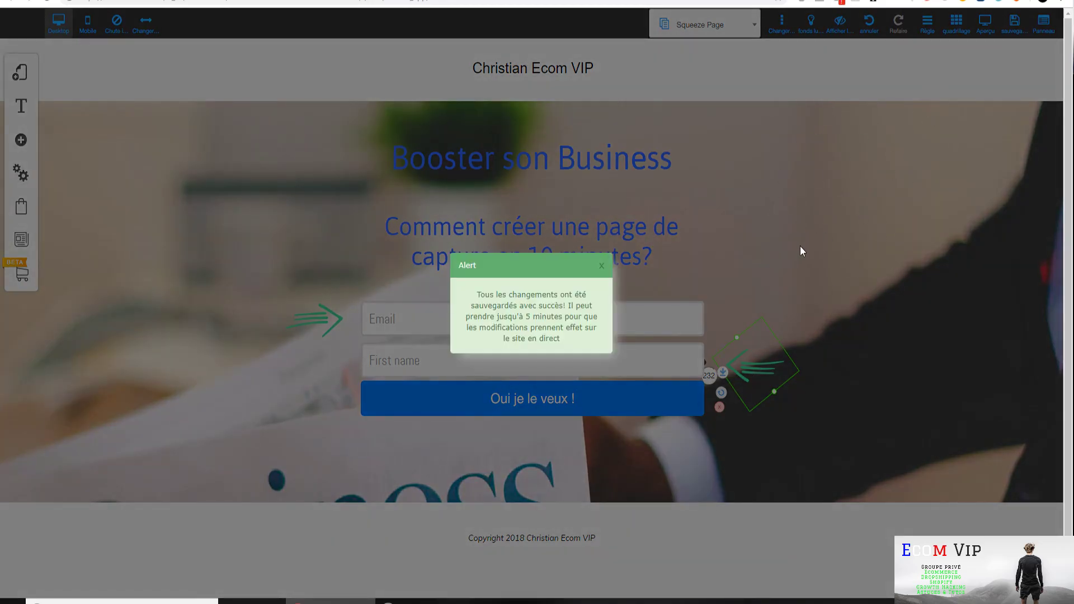
{"action": "left_click", "coordinate": [601, 267]}
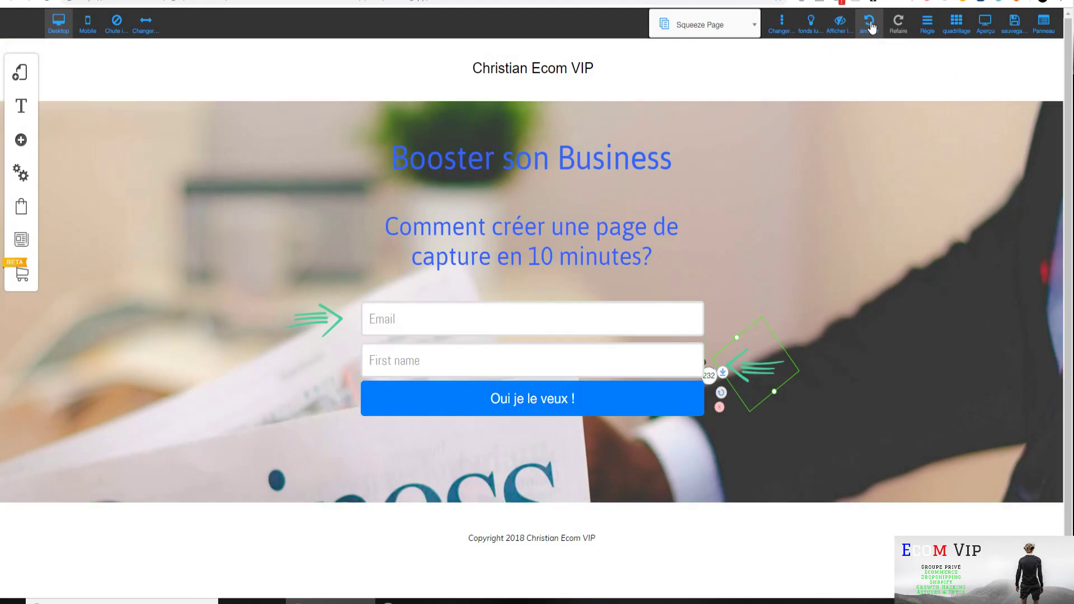
{"action": "left_click", "coordinate": [985, 25]}
{"action": "type", "text": "Ch"}
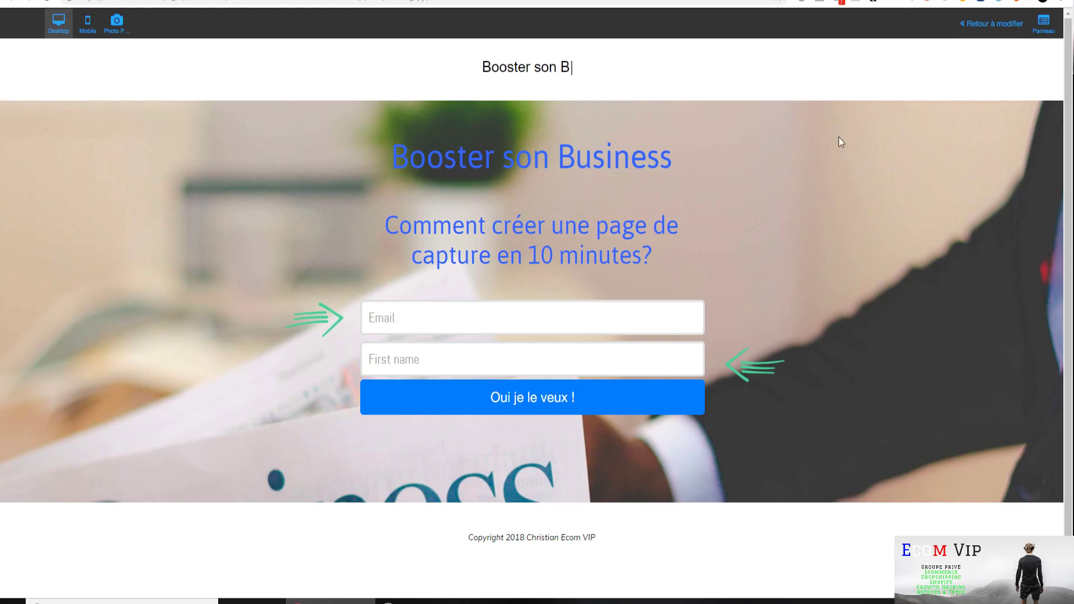
{"action": "left_click", "coordinate": [1018, 29]}
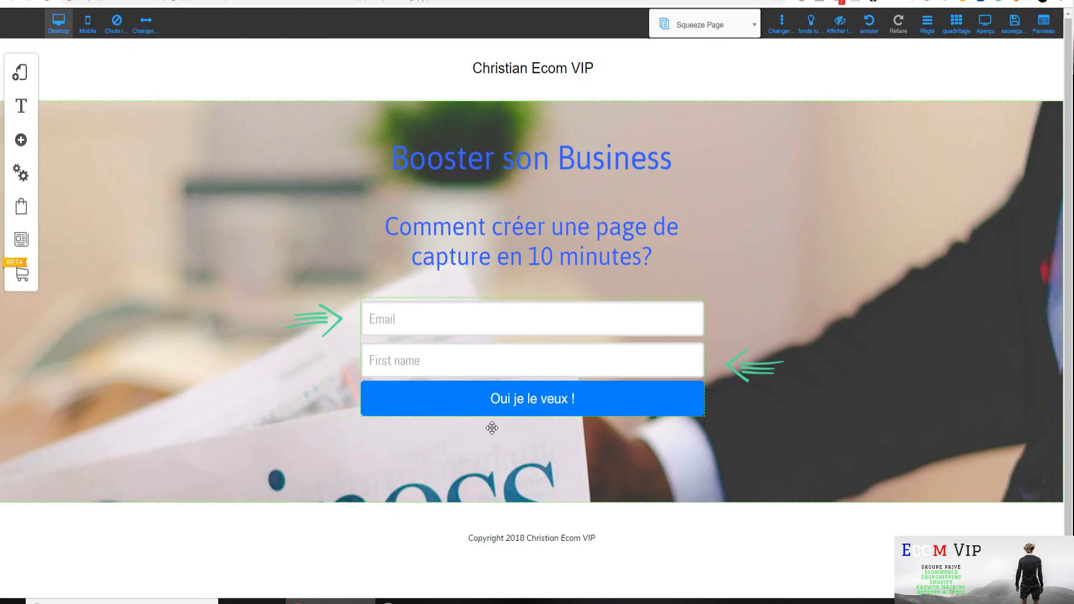
Switch to the Thank You page and replace its main headline text with "Super!"
{"action": "left_click", "coordinate": [753, 26]}
{"action": "left_click", "coordinate": [706, 106]}
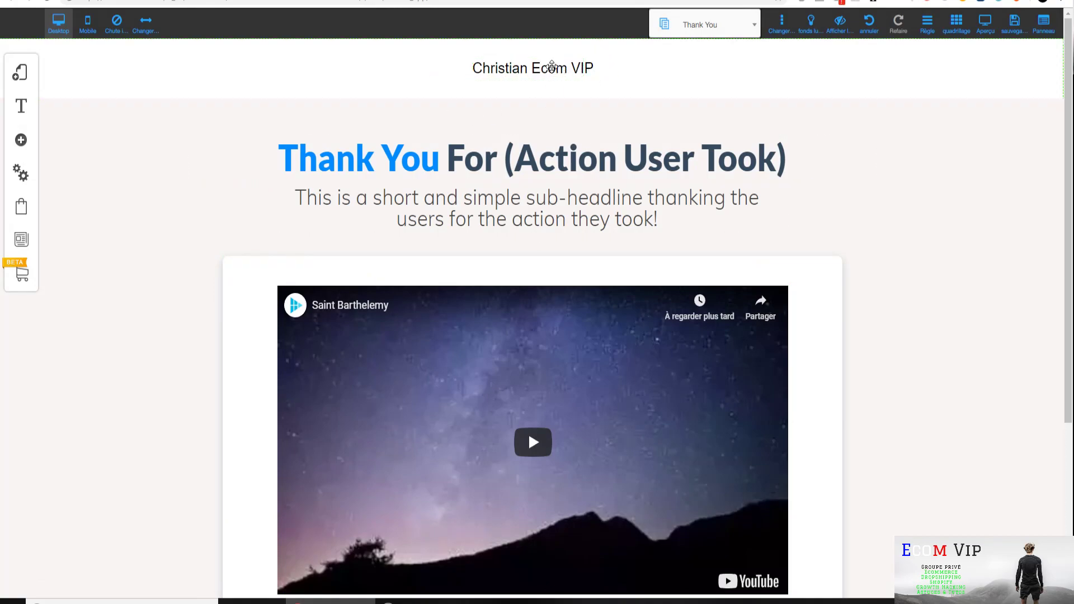
{"action": "left_click", "coordinate": [512, 180]}
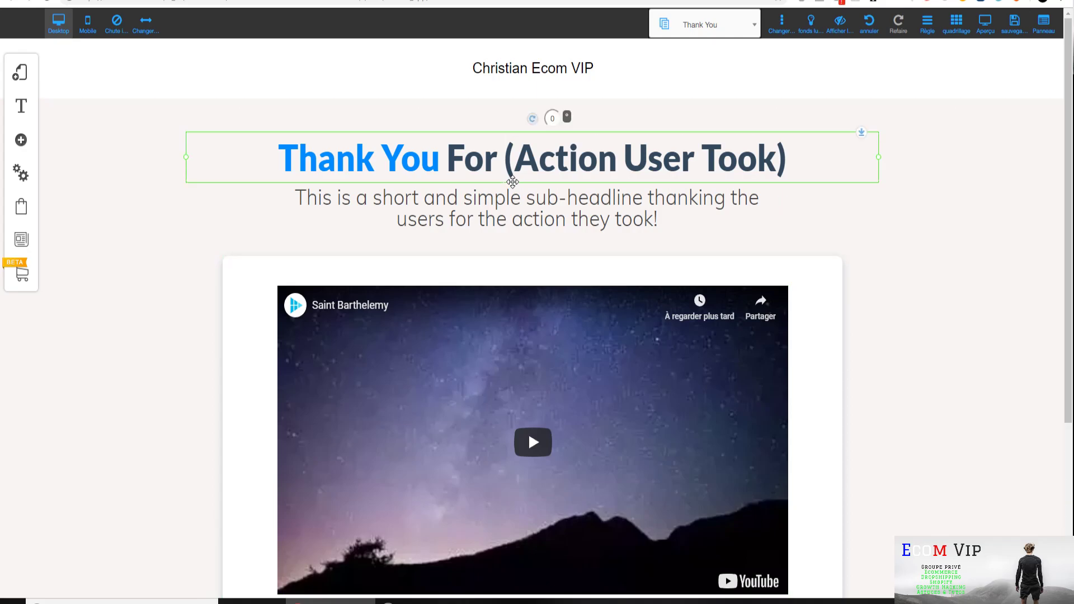
{"action": "double_click", "coordinate": [512, 182]}
{"action": "left_click_drag", "start_coordinate": [278, 163], "coordinate": [821, 150]}
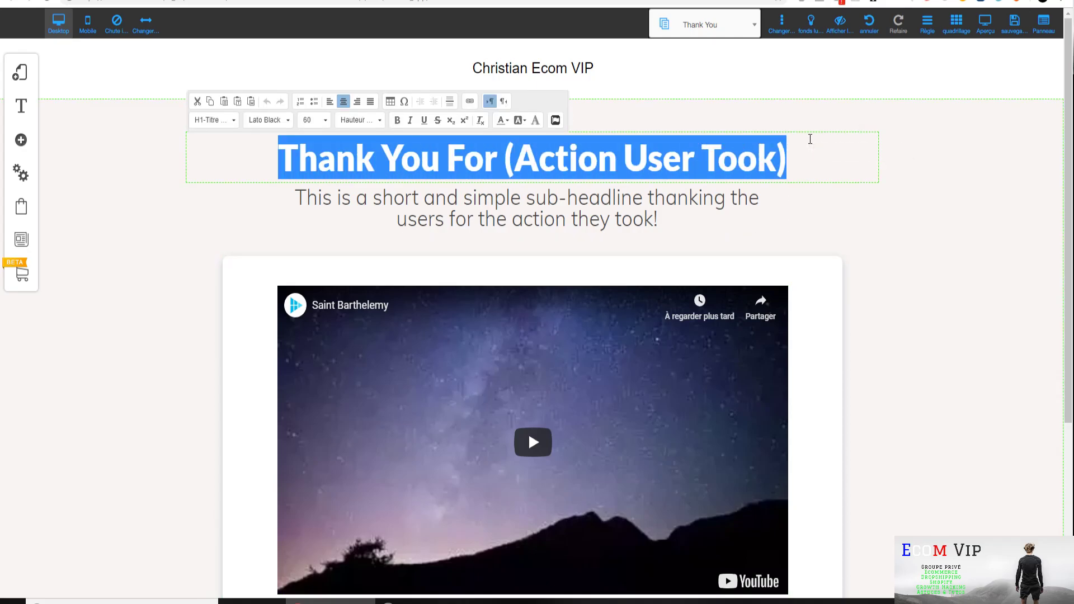
{"action": "type", "text": "Supp"}
{"action": "key", "text": "BackSpace"}
{"action": "type", "text": "er"}
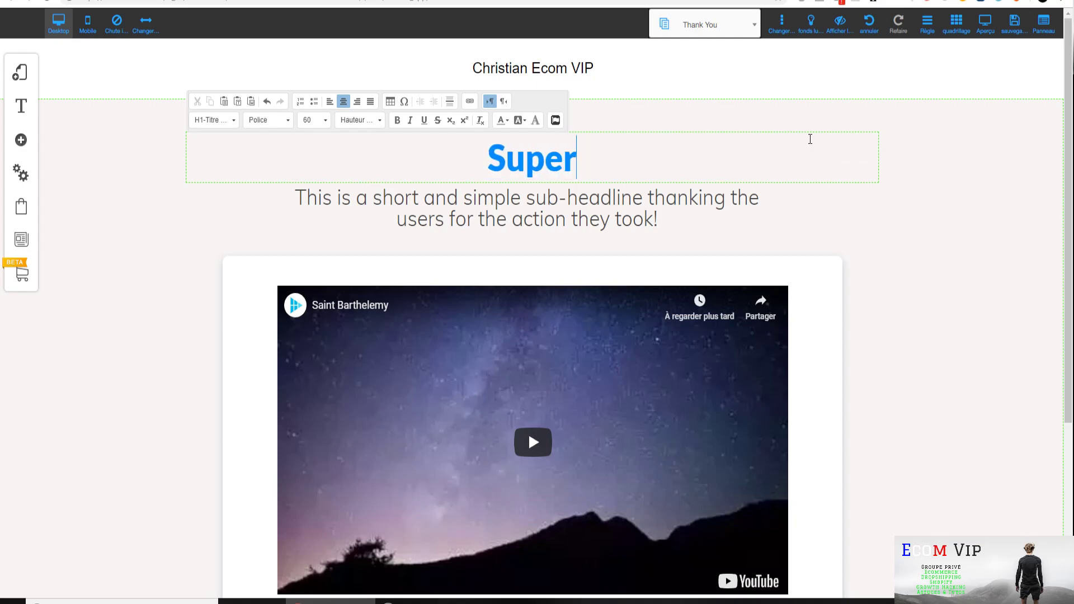
{"action": "type", "text": "!"}
Set the text color of the "Super!" headline to bright green #33ff00
{"action": "left_click_drag", "start_coordinate": [481, 161], "coordinate": [594, 160]}
{"action": "left_click", "coordinate": [502, 124]}
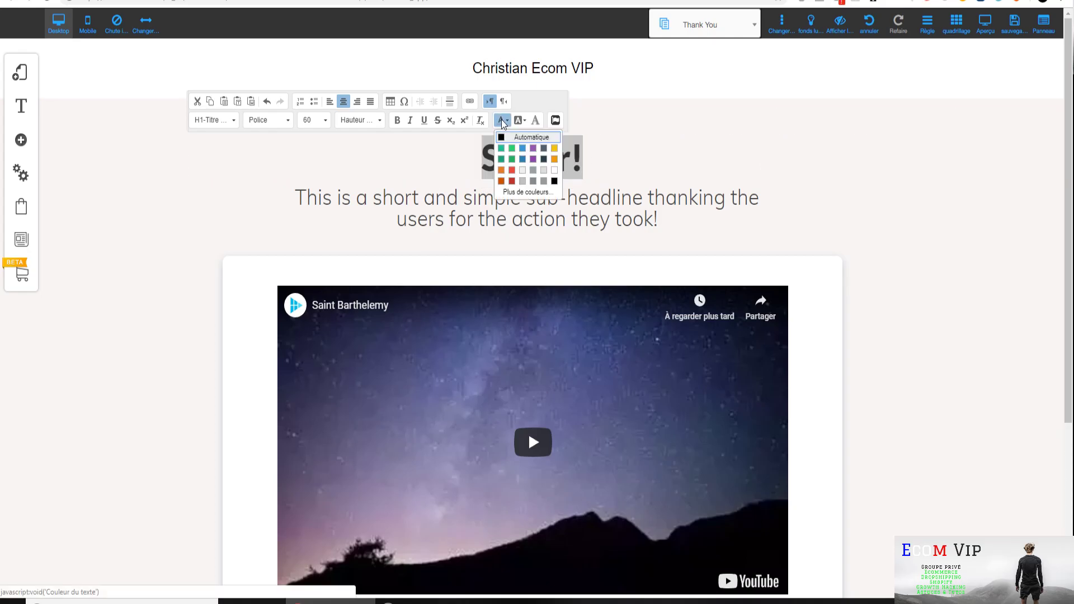
{"action": "left_click", "coordinate": [517, 190]}
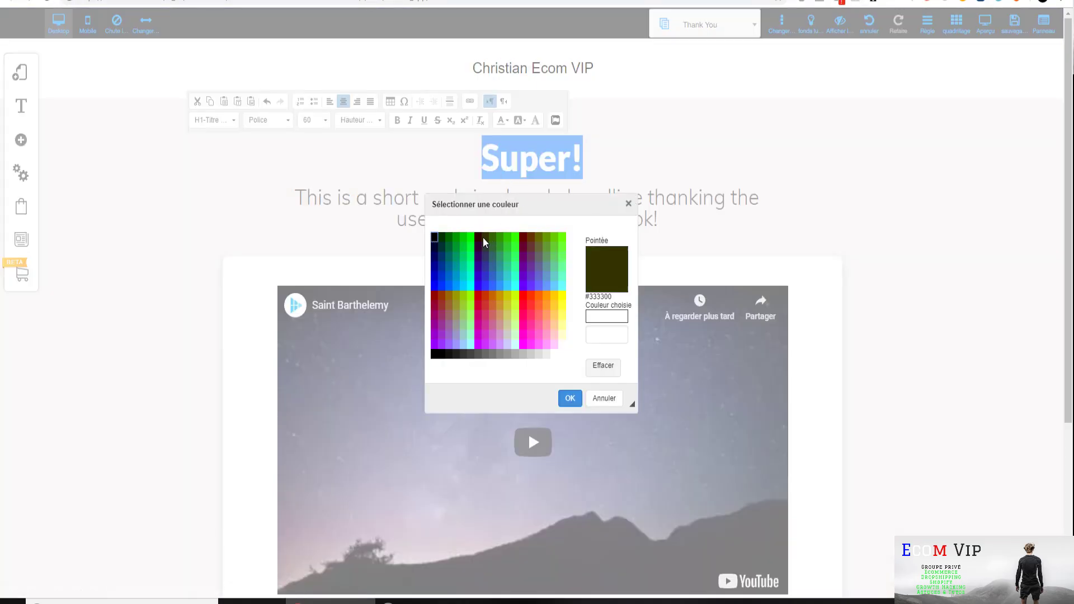
{"action": "left_click", "coordinate": [515, 238]}
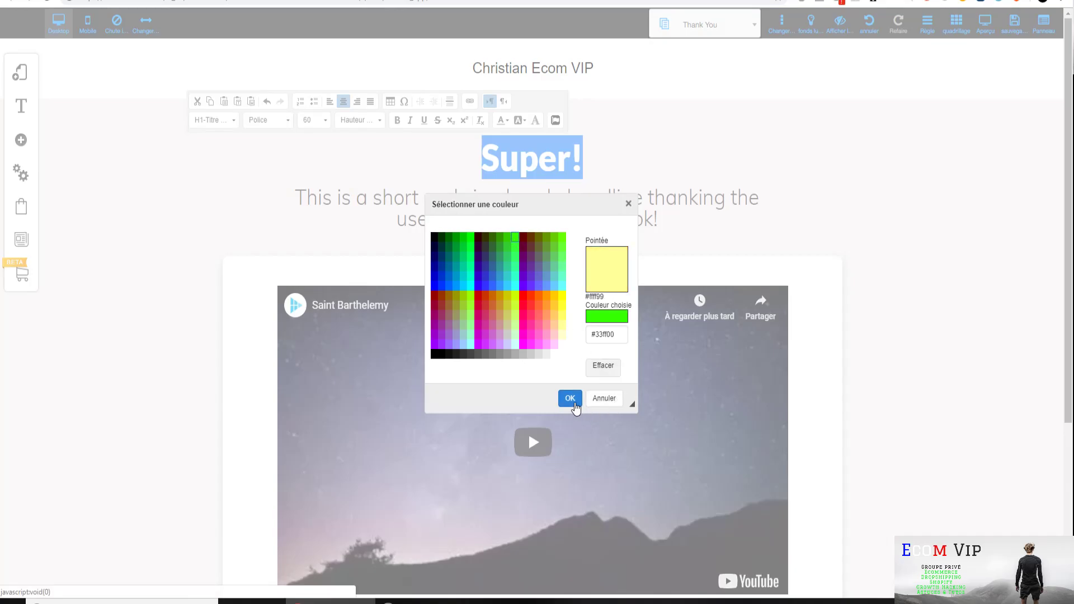
{"action": "left_click", "coordinate": [569, 399]}
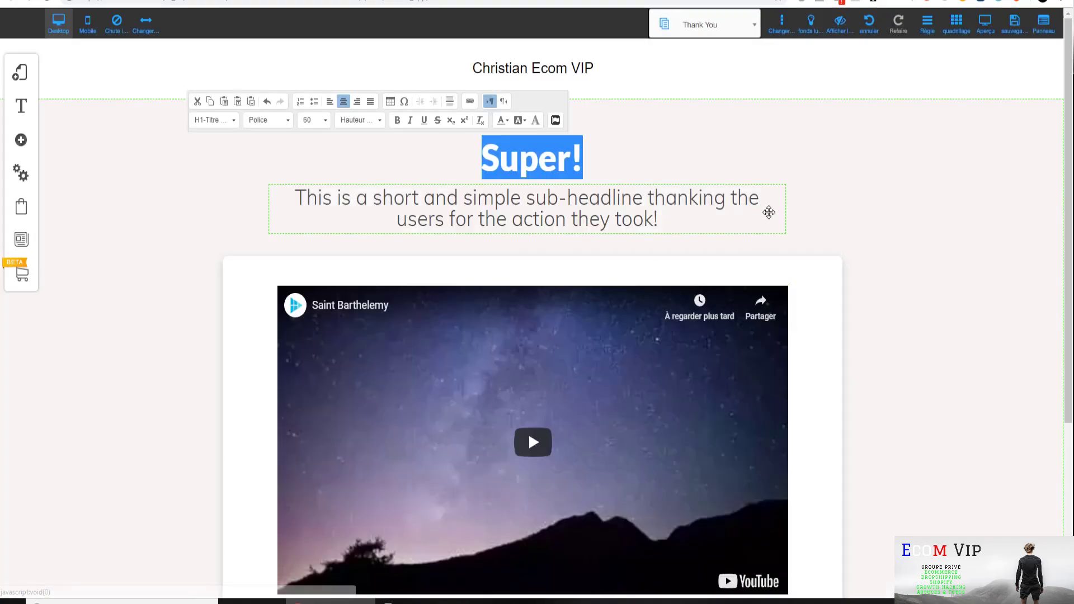
Change the style of the sub-headline above the video to H2-Titre L
{"action": "left_click", "coordinate": [461, 219]}
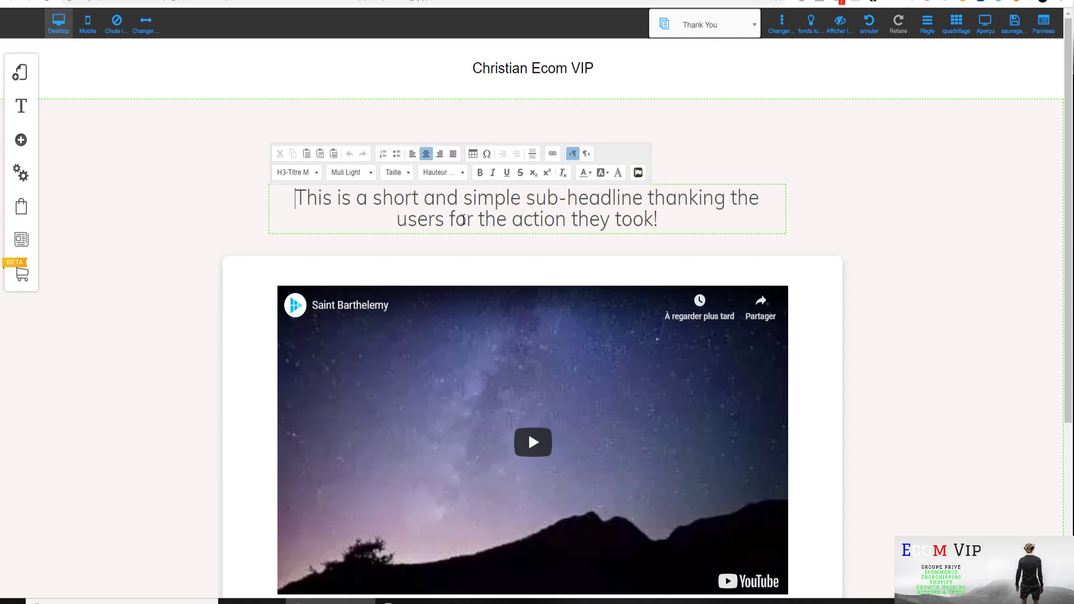
{"action": "left_click_drag", "start_coordinate": [307, 208], "coordinate": [680, 221]}
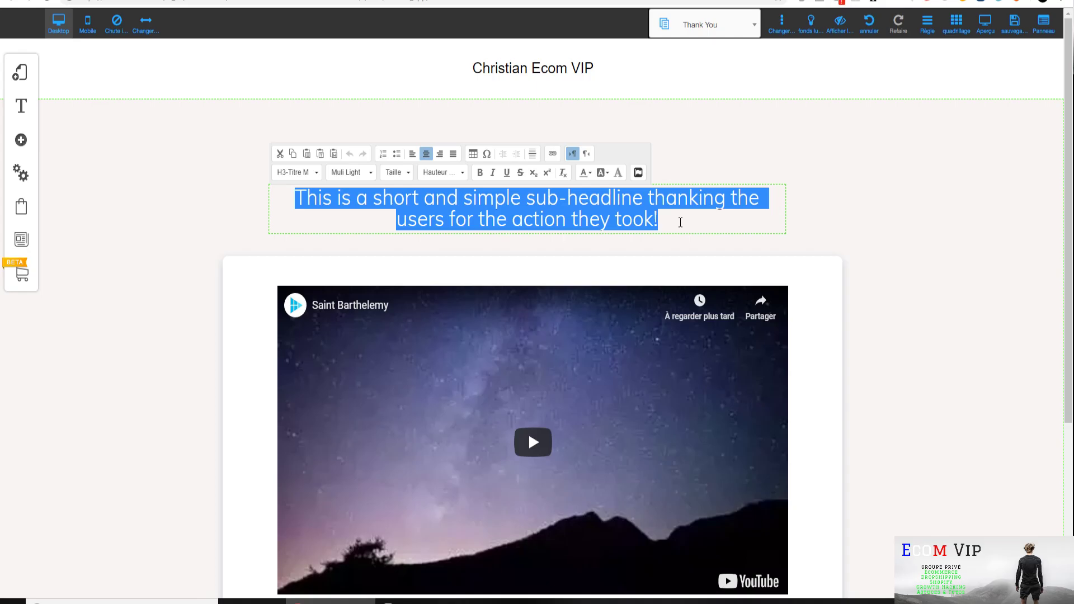
{"action": "left_click", "coordinate": [316, 173]}
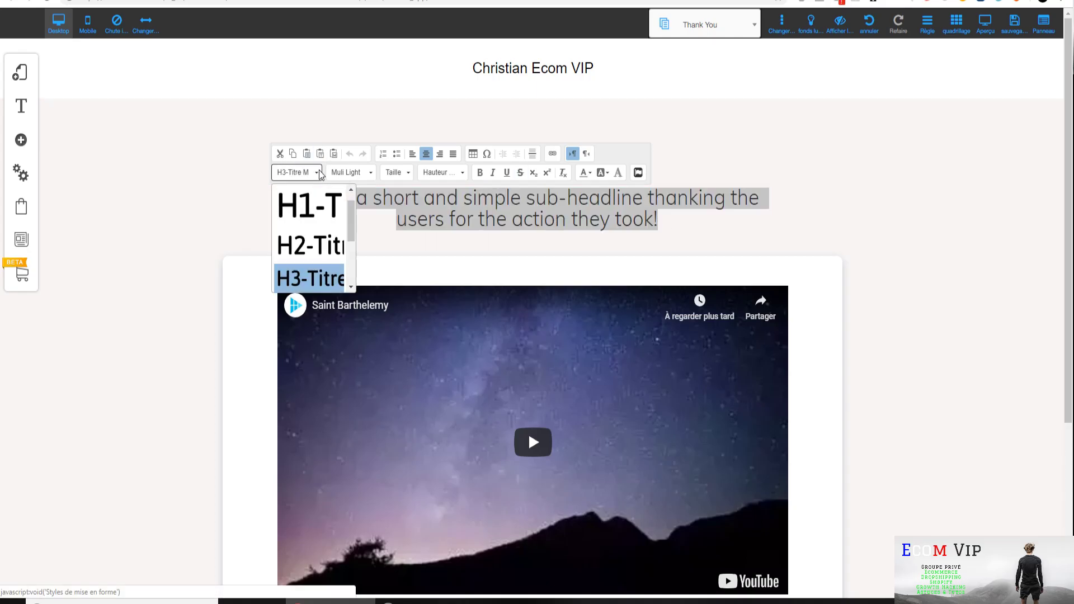
{"action": "left_click", "coordinate": [317, 235]}
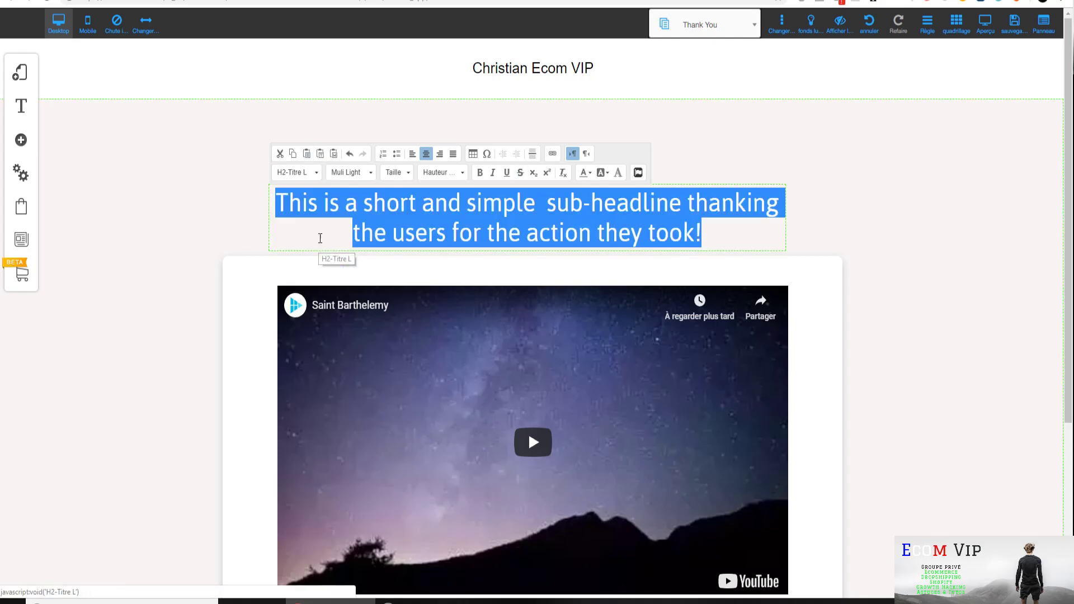
{"action": "left_click", "coordinate": [884, 182]}
Replace the sub-headline text above the video with "Profitez vous aussi de la puissance de Builderall"
{"action": "left_click", "coordinate": [702, 230]}
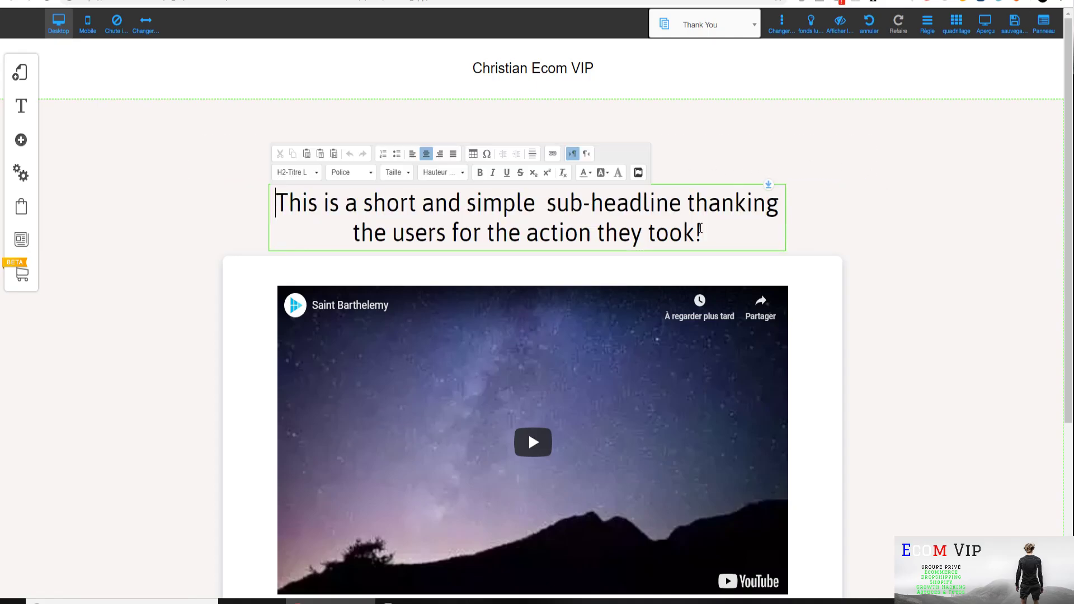
{"action": "left_click_drag", "start_coordinate": [707, 231], "coordinate": [288, 202]}
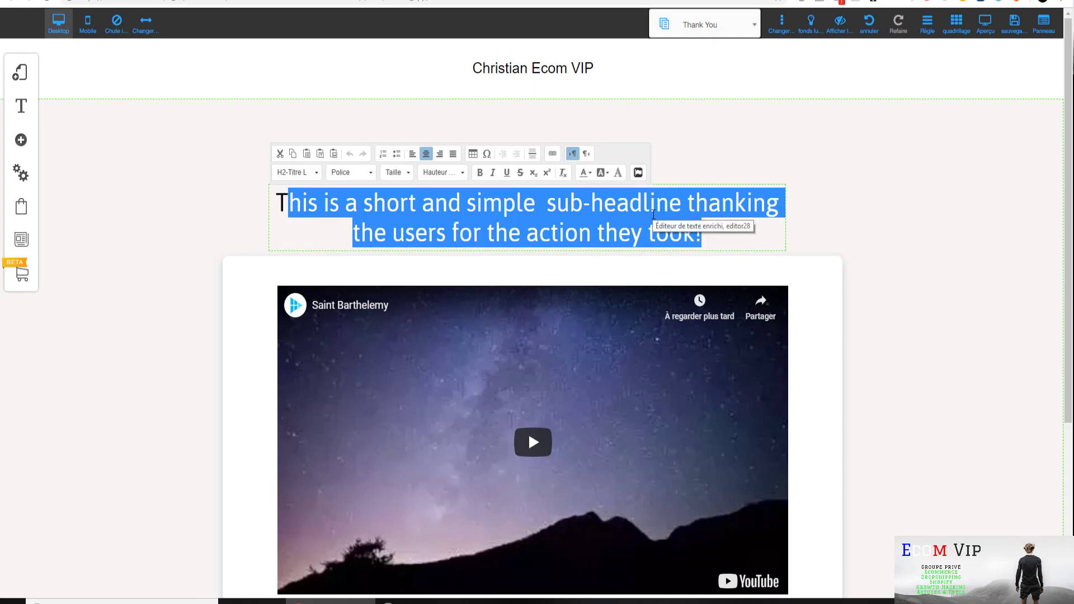
{"action": "key", "text": "BackSpace"}
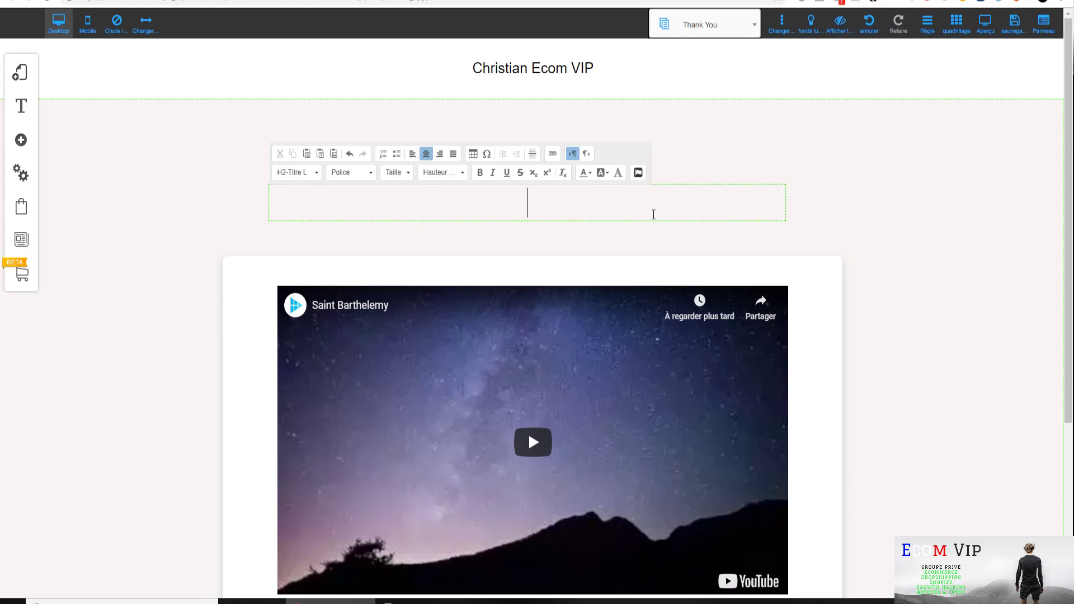
{"action": "type", "text": "Profite"}
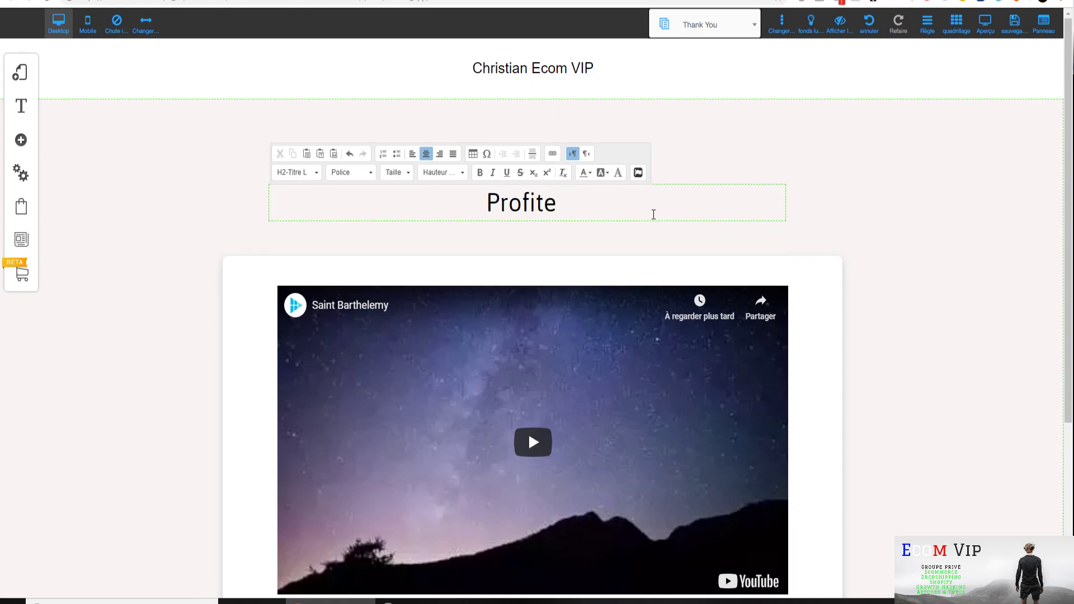
{"action": "key", "text": "BackSpace"}
{"action": "type", "text": "z "}
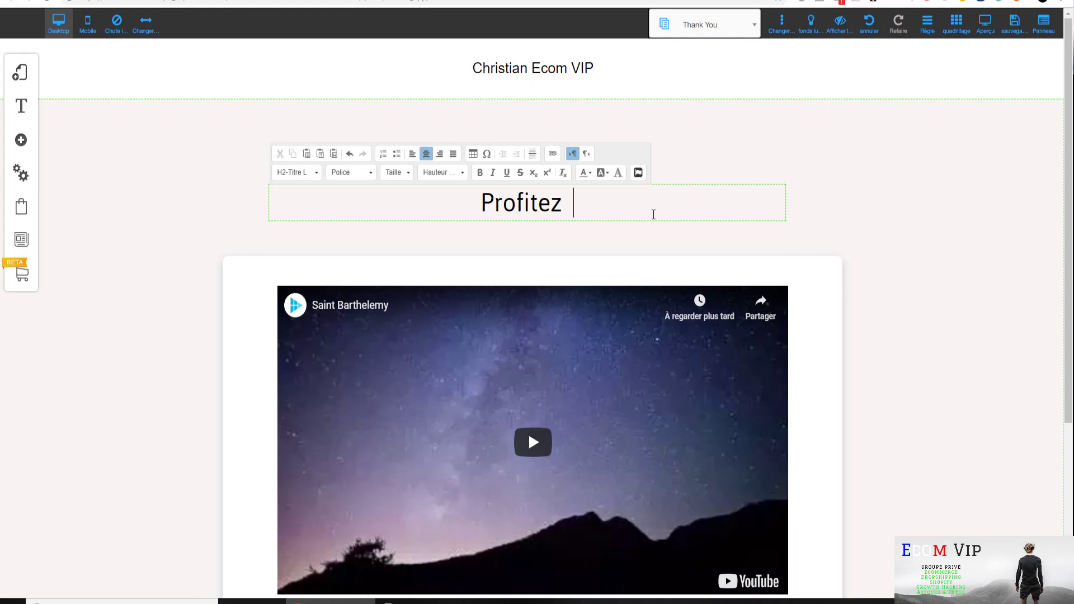
{"action": "type", "text": "vous aussi "}
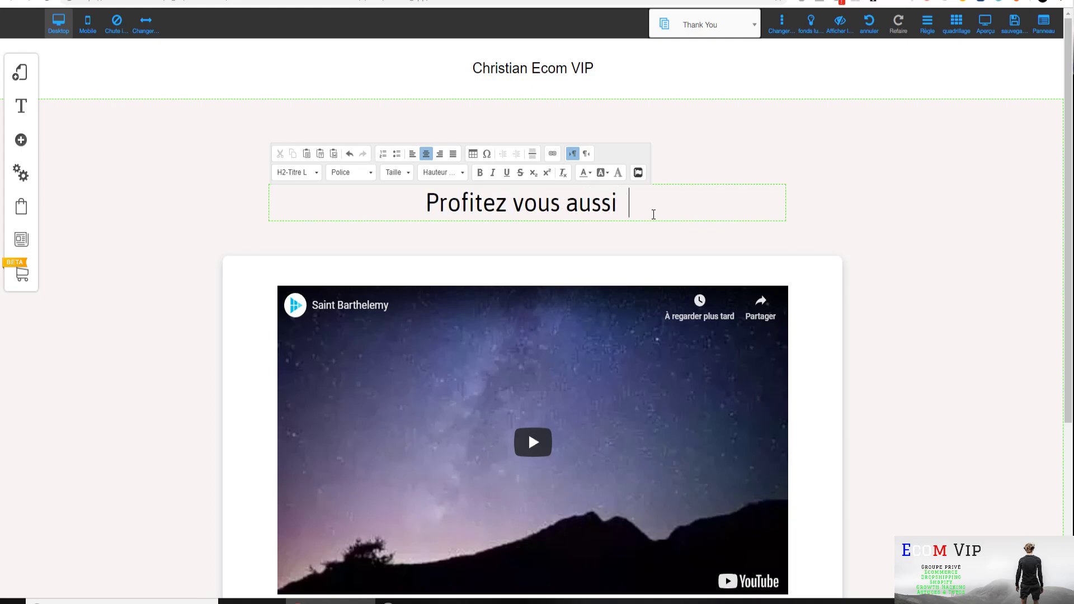
{"action": "type", "text": "de la p"}
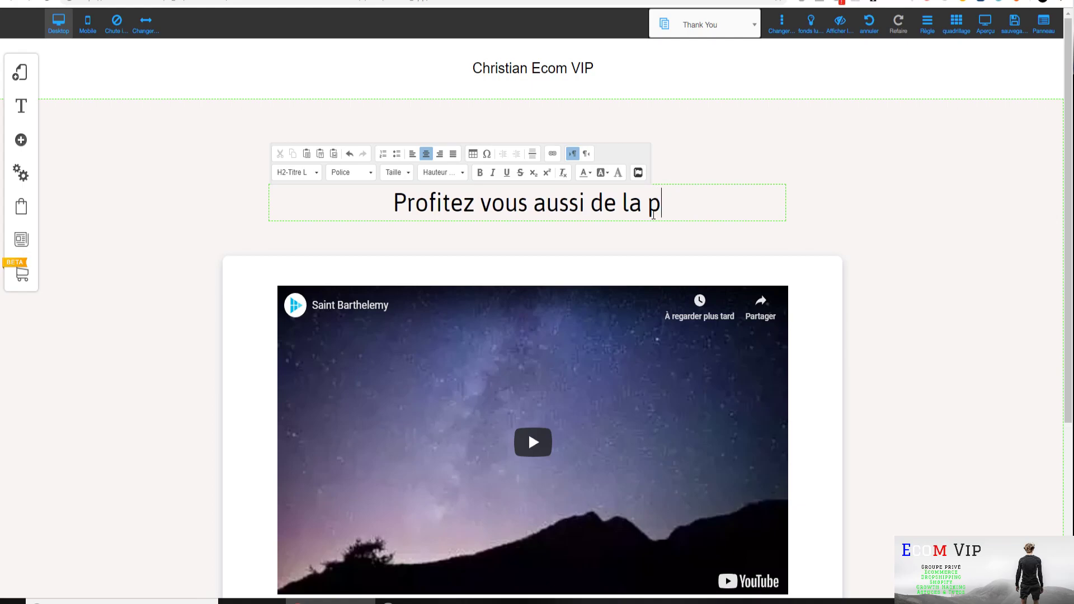
{"action": "type", "text": "uissance de "}
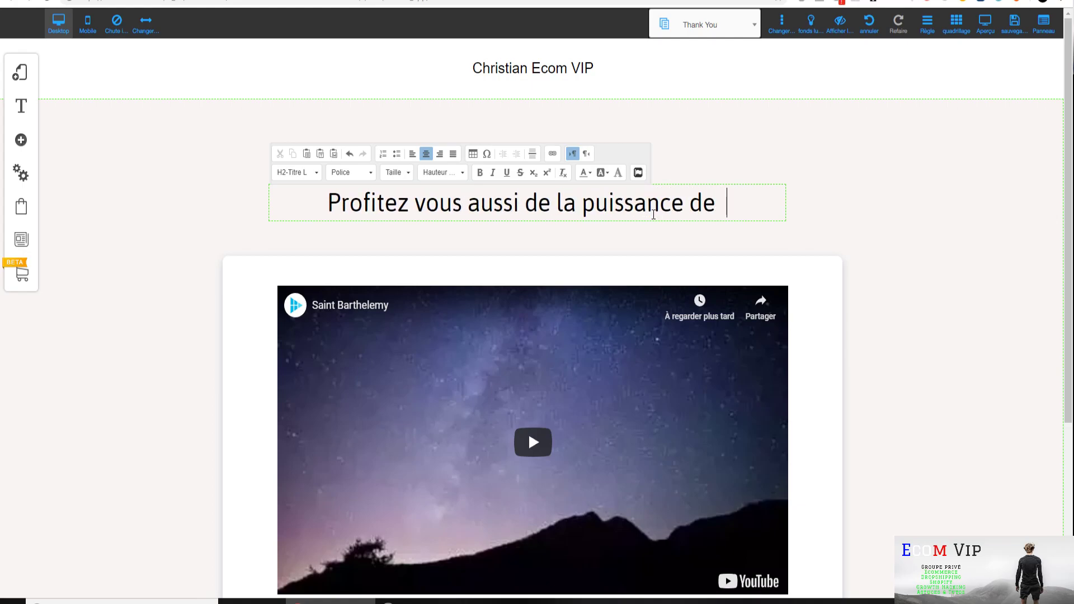
{"action": "type", "text": "Builderall"}
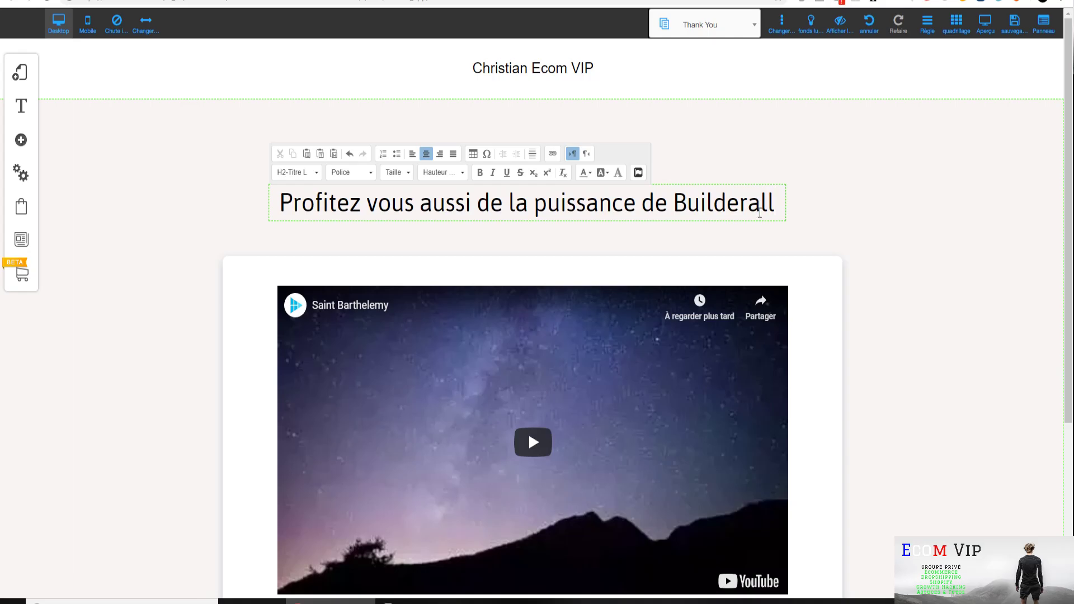
{"action": "left_click", "coordinate": [831, 177]}
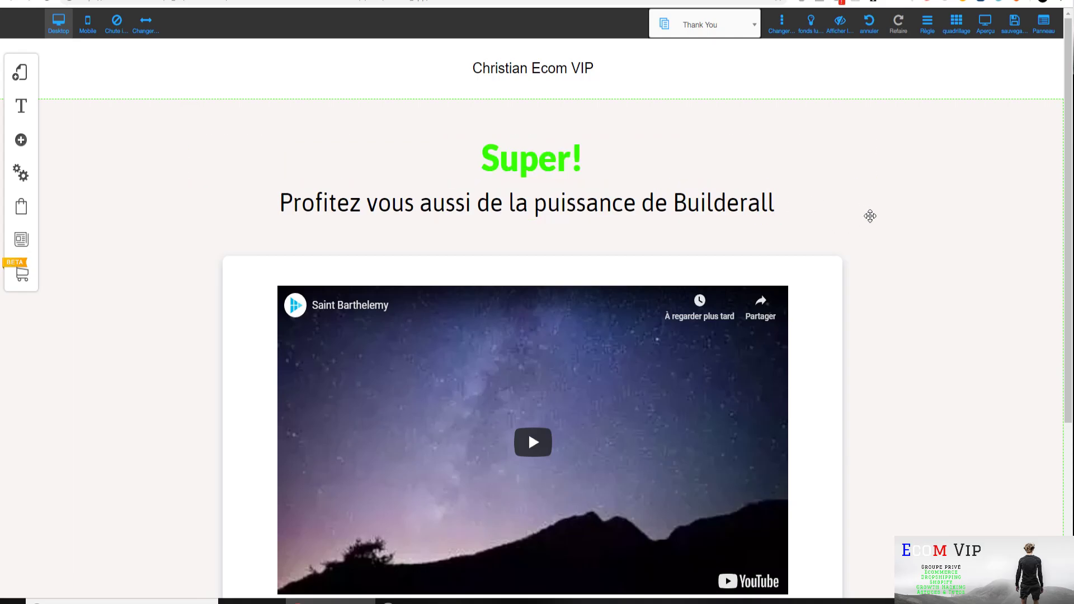
Set the text color of the whole sub-headline above the video to a custom blue
{"action": "double_click", "coordinate": [688, 210]}
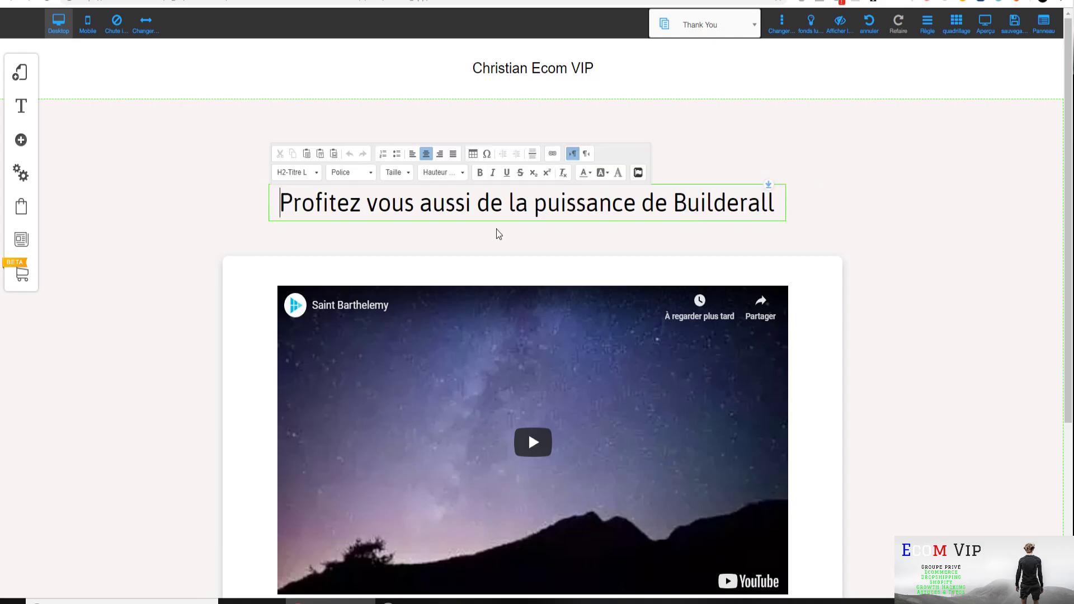
{"action": "left_click_drag", "start_coordinate": [277, 205], "coordinate": [780, 203]}
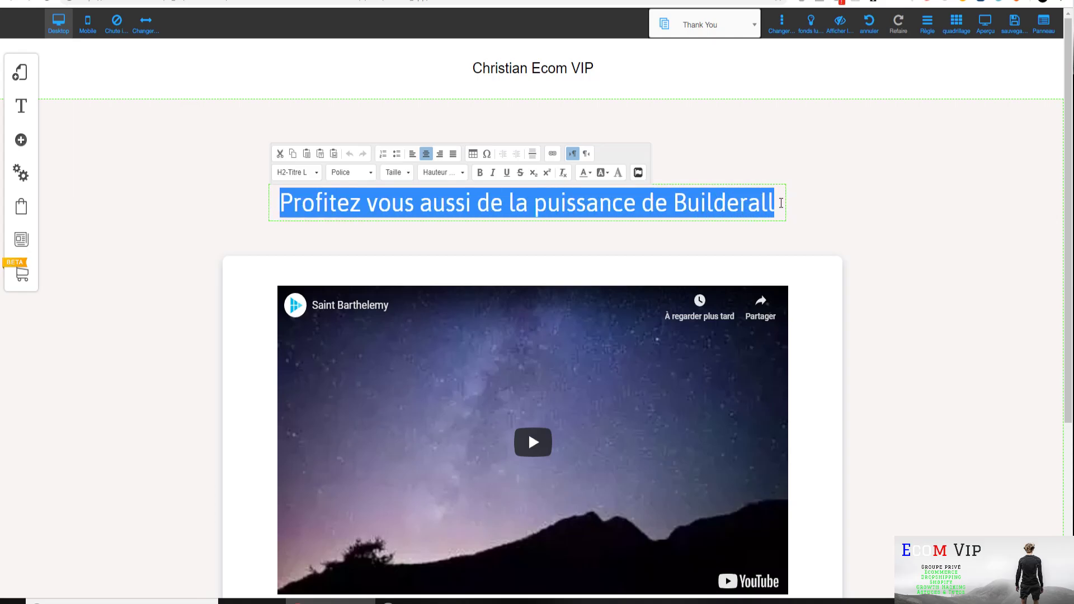
{"action": "left_click", "coordinate": [584, 174]}
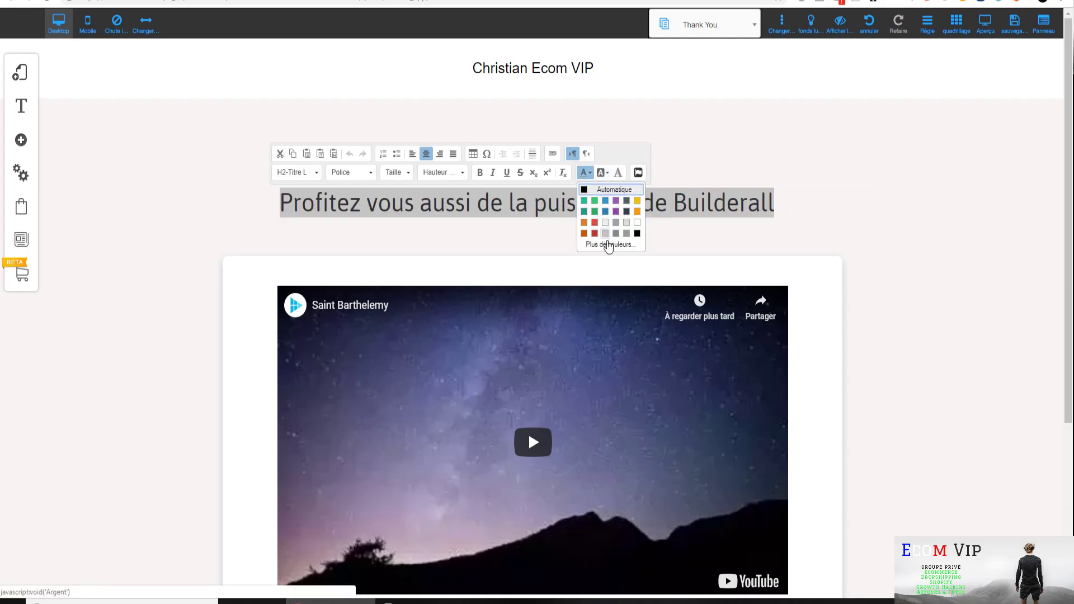
{"action": "left_click", "coordinate": [609, 245]}
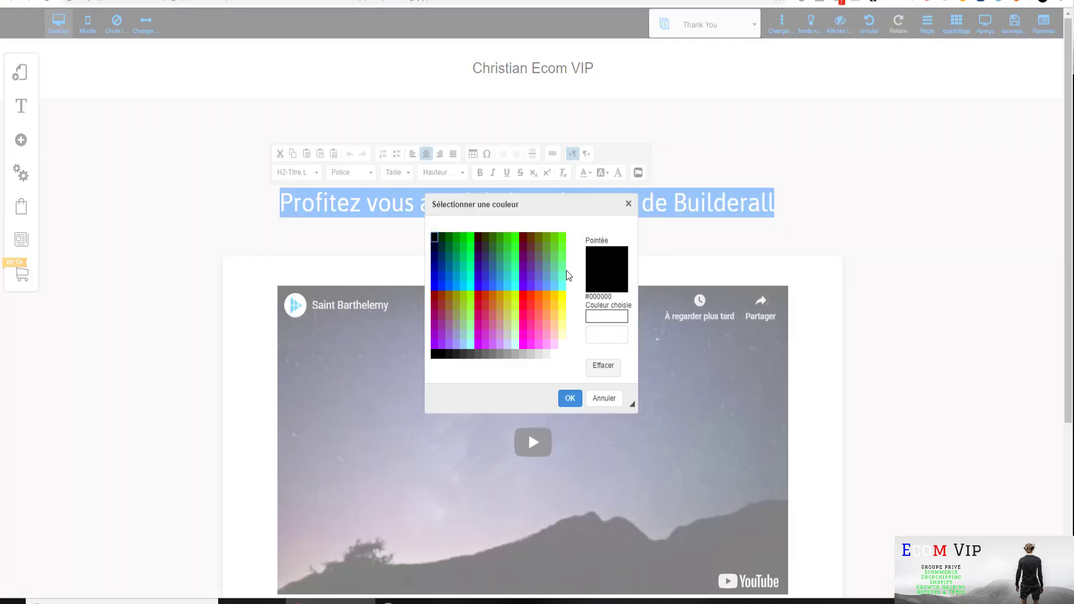
{"action": "left_click", "coordinate": [491, 285]}
{"action": "left_click", "coordinate": [570, 398]}
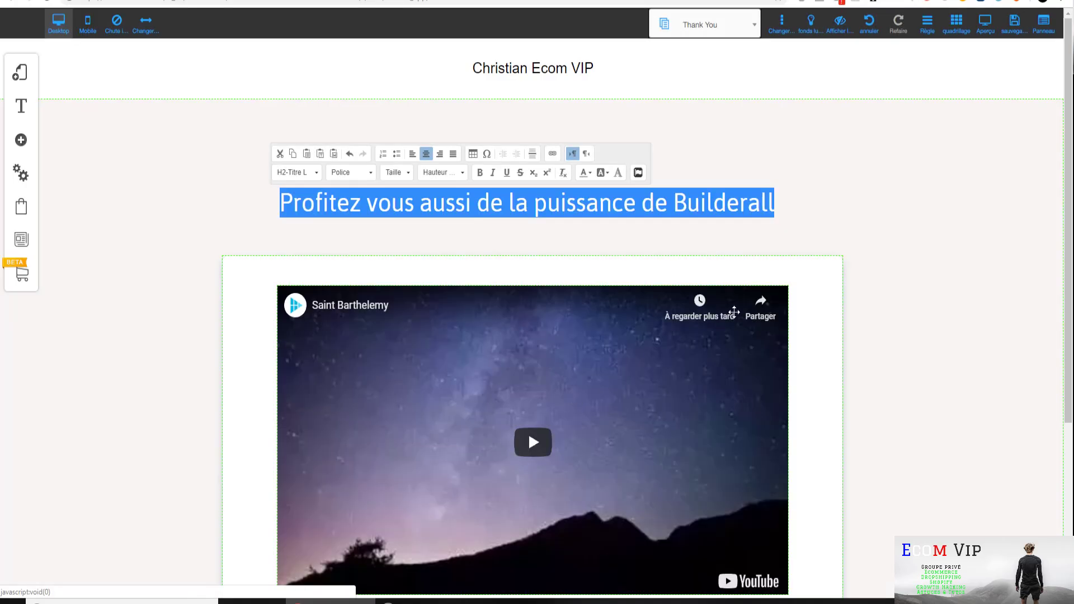
{"action": "left_click", "coordinate": [871, 195]}
Review the URL and playback options in the YouTube video's configuration, and close it
{"action": "scroll", "coordinate": [786, 239], "scroll_direction": "down", "scroll_amount": 2}
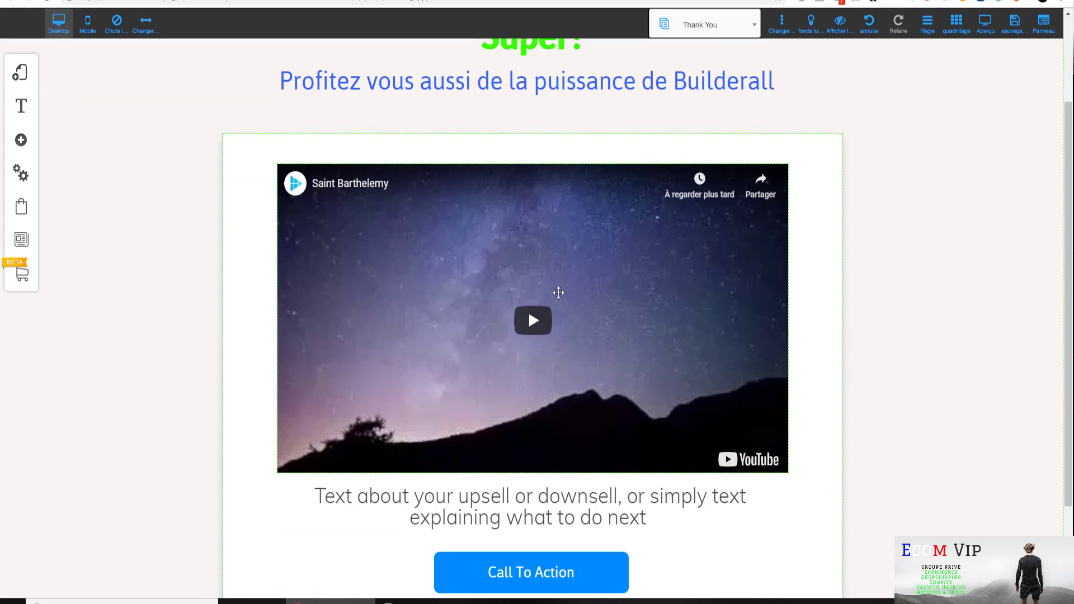
{"action": "scroll", "coordinate": [645, 339], "scroll_direction": "down", "scroll_amount": 1}
{"action": "scroll", "coordinate": [520, 316], "scroll_direction": "up", "scroll_amount": 2}
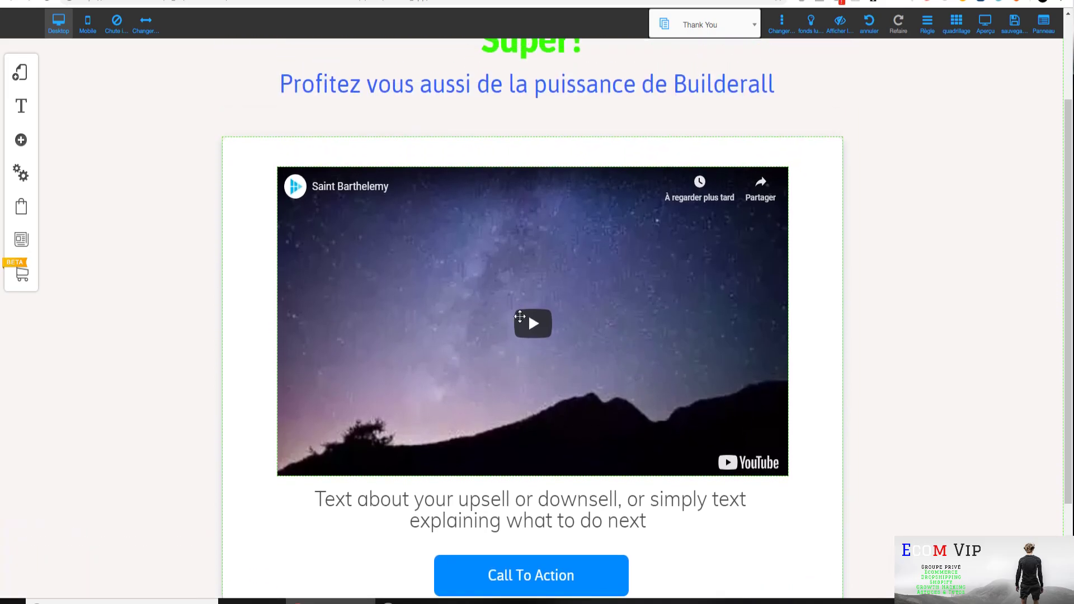
{"action": "left_click", "coordinate": [542, 310]}
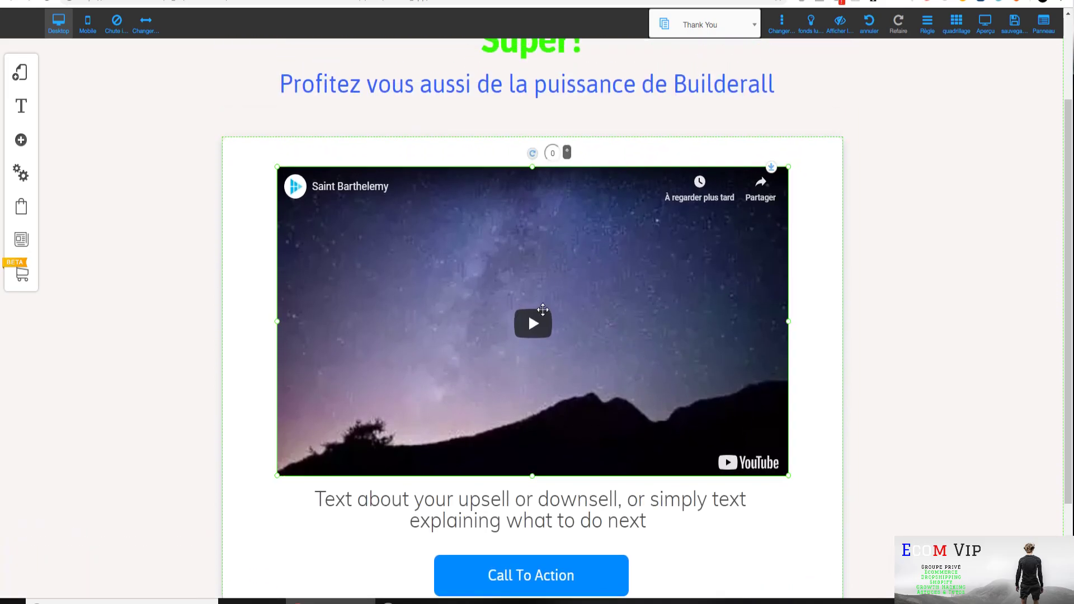
{"action": "left_click", "coordinate": [543, 310]}
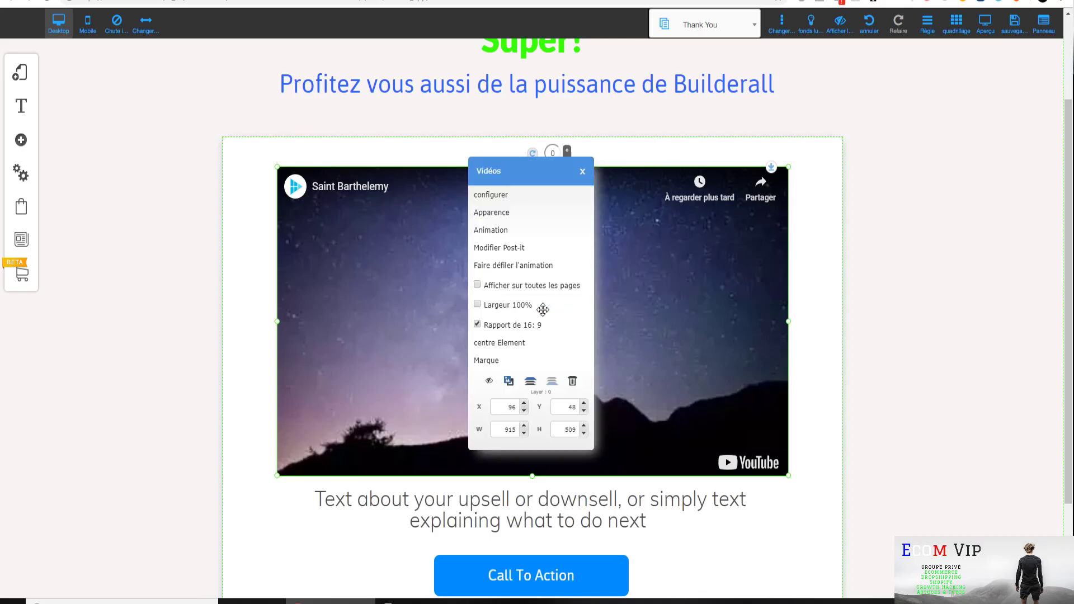
{"action": "left_click", "coordinate": [520, 196]}
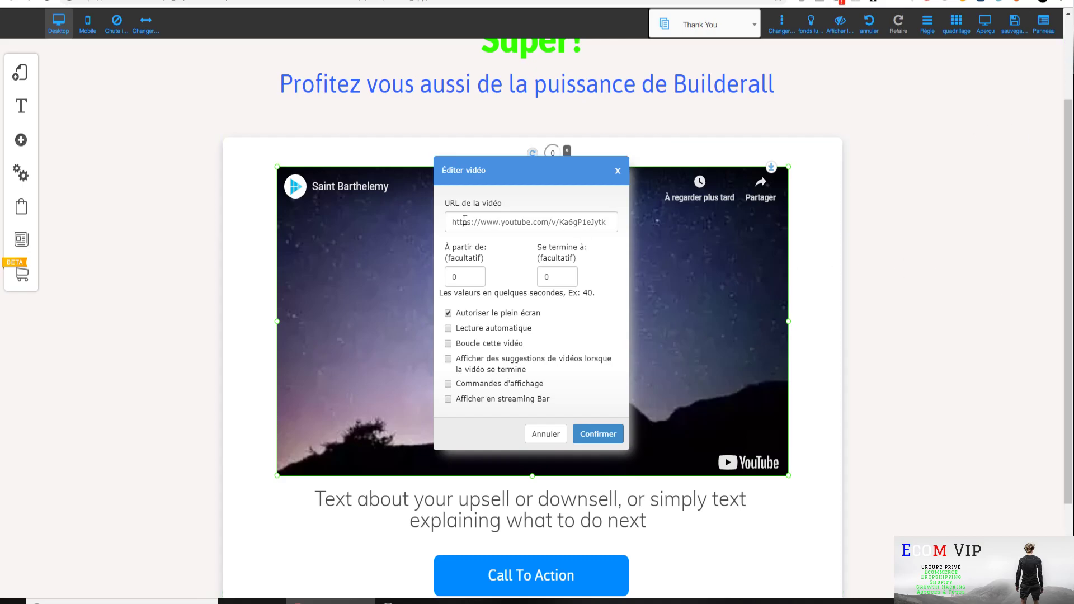
{"action": "left_click_drag", "start_coordinate": [451, 221], "coordinate": [646, 220]}
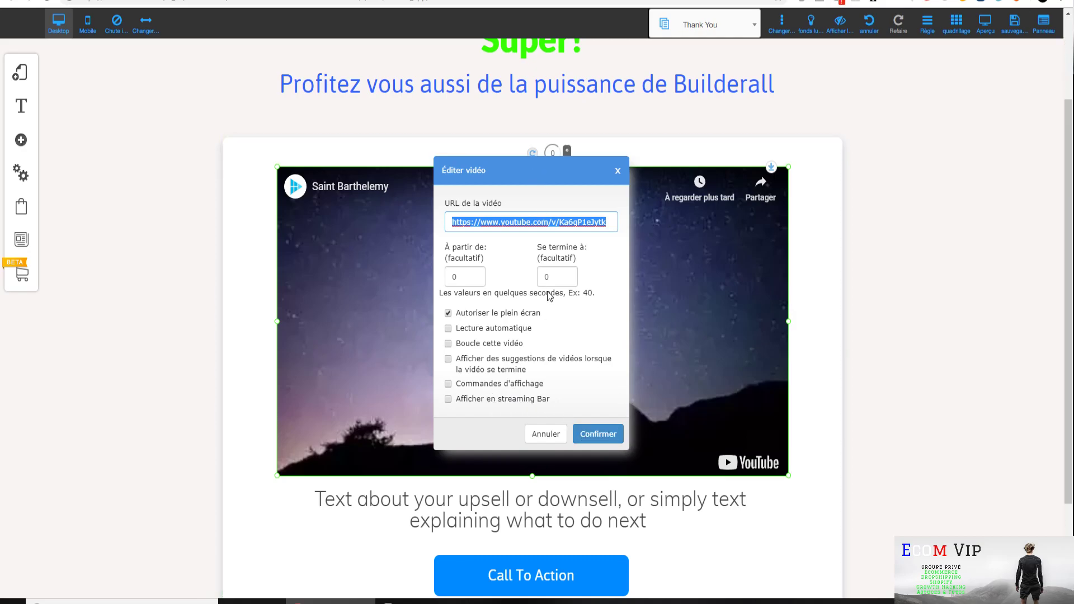
{"action": "left_click", "coordinate": [619, 172]}
Replace the text below the video with "Testez la version gratuite de Builderall pendant 7 jours!"
{"action": "left_click", "coordinate": [561, 511]}
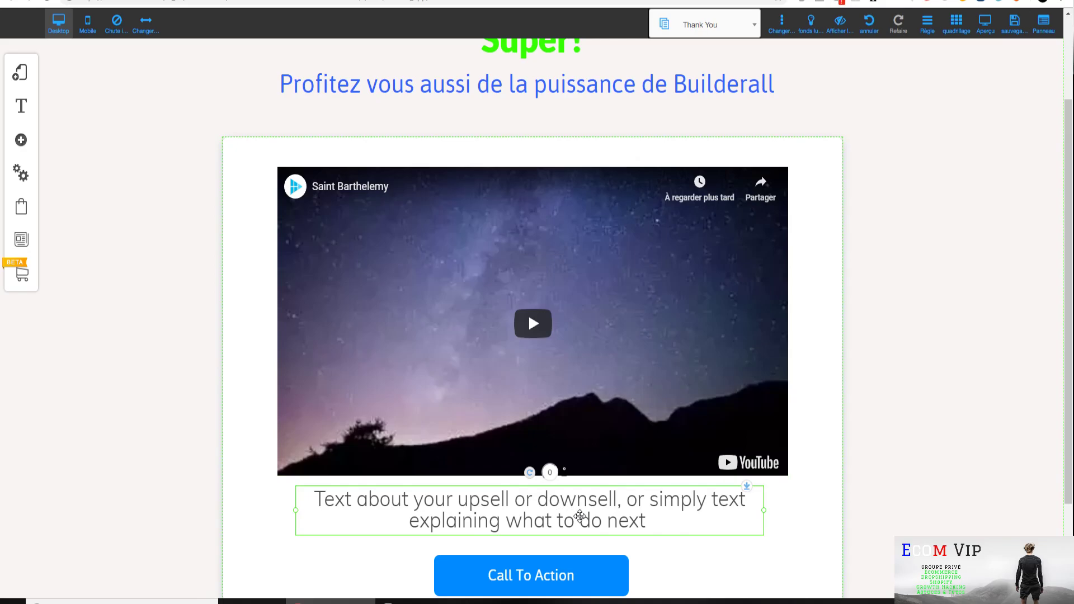
{"action": "left_click", "coordinate": [575, 510]}
{"action": "left_click_drag", "start_coordinate": [650, 520], "coordinate": [312, 492]}
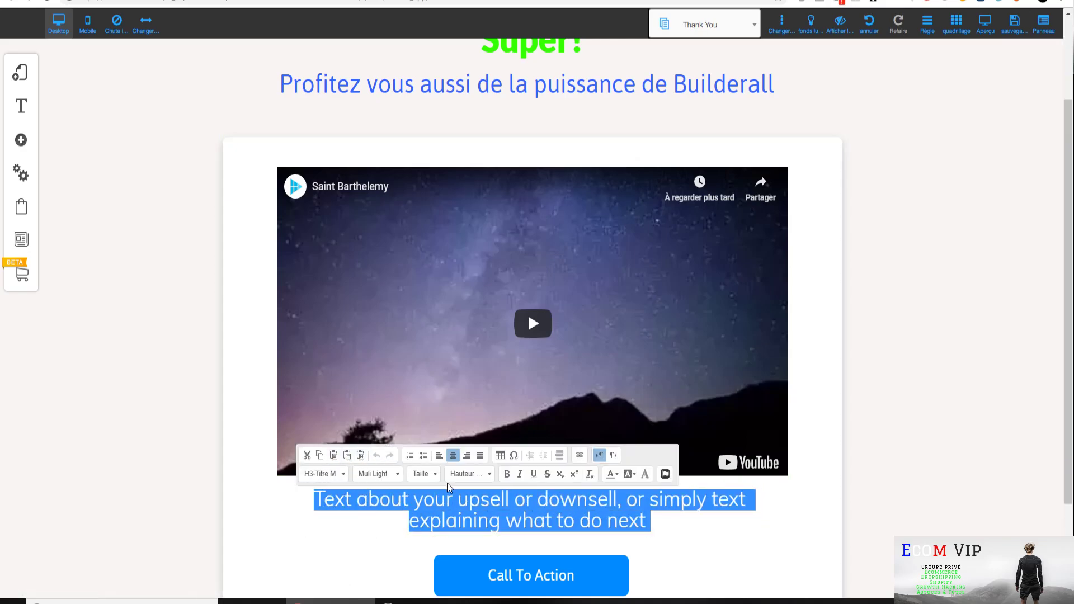
{"action": "type", "text": "Profi"}
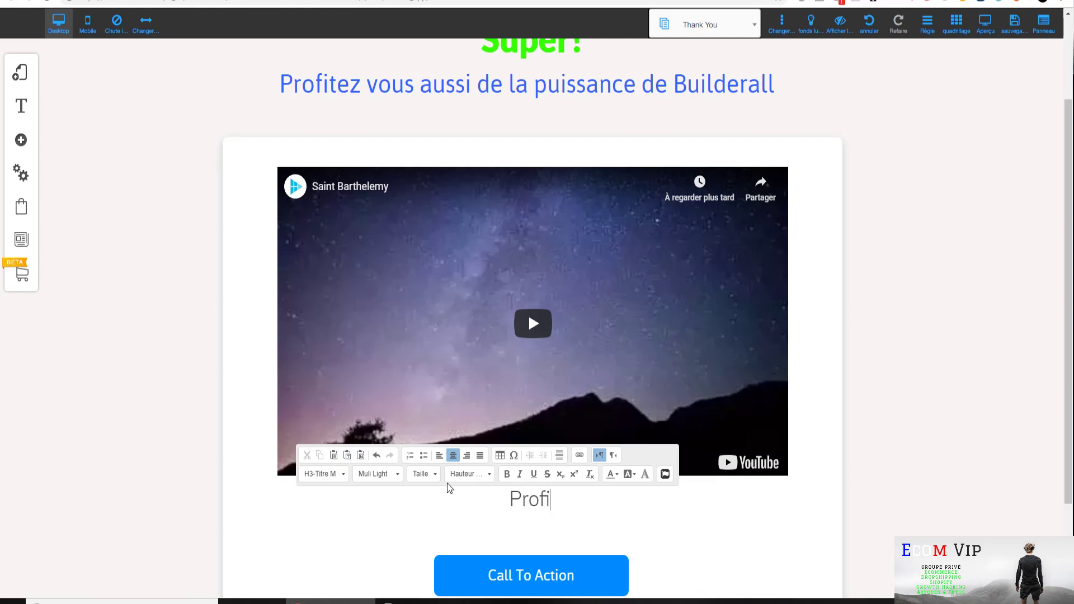
{"action": "key", "text": "BackSpace"}
{"action": "key", "text": "BackSpace"}
{"action": "key", "text": "BackSpace"}
{"action": "key", "text": "BackSpace"}
{"action": "key", "text": "BackSpace"}
{"action": "type", "text": "Testez "}
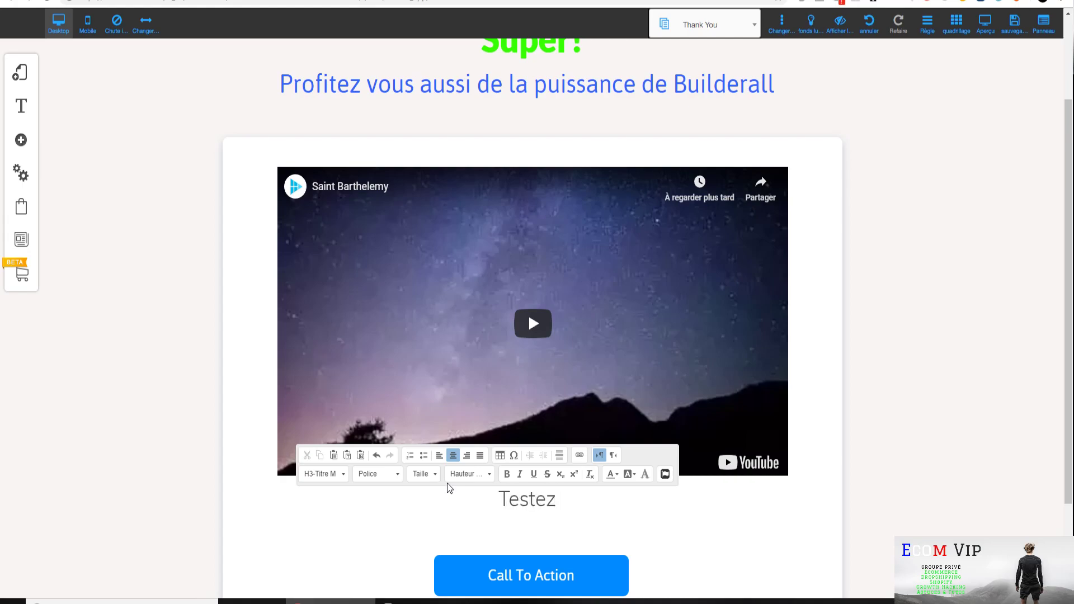
{"action": "type", "text": "la version"}
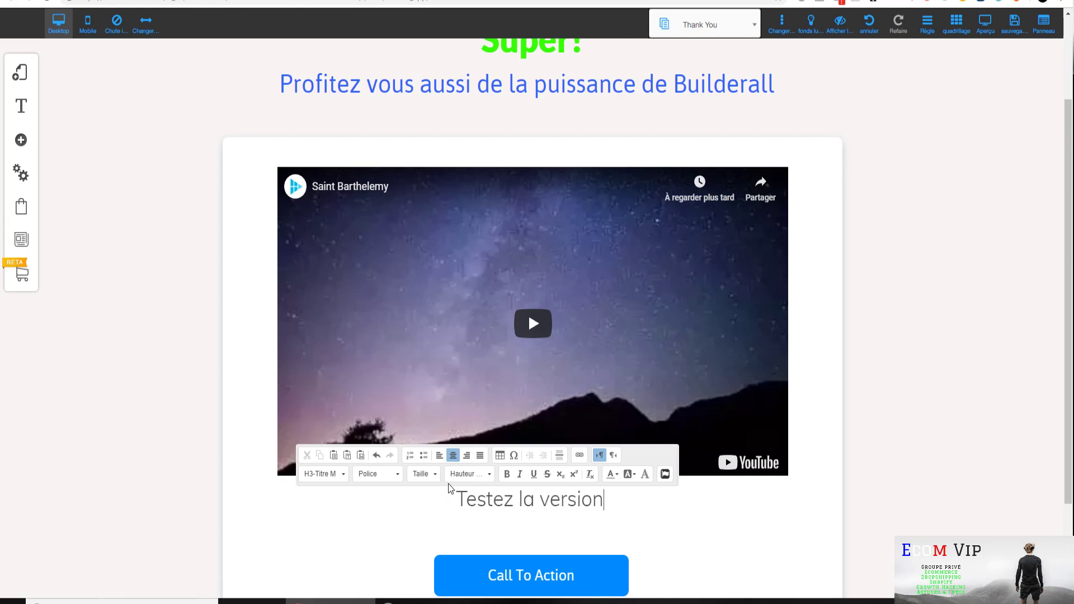
{"action": "type", "text": " gratuite de "}
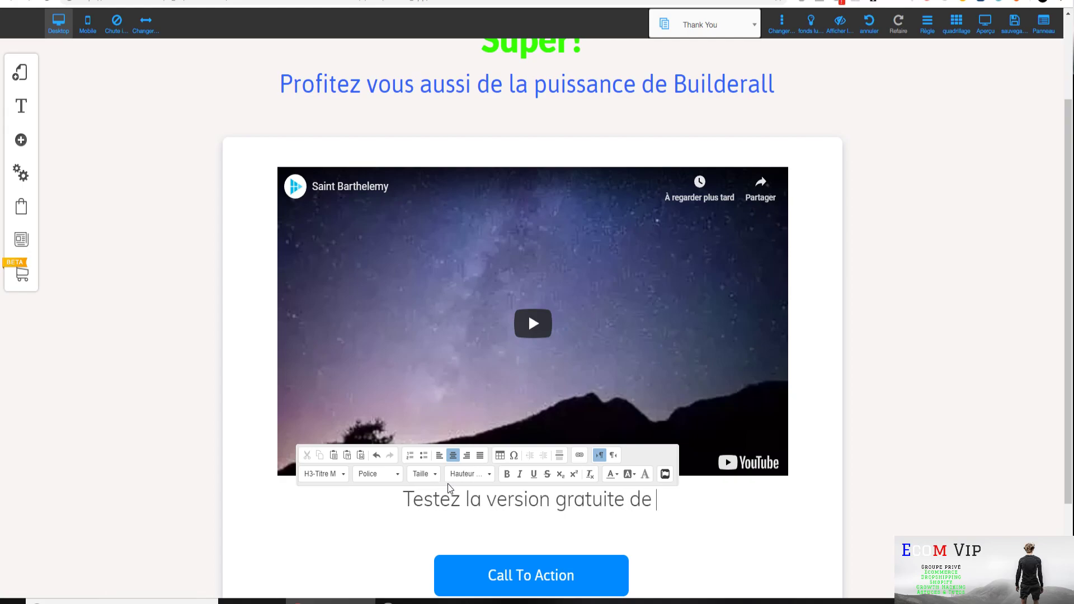
{"action": "type", "text": "Buil"}
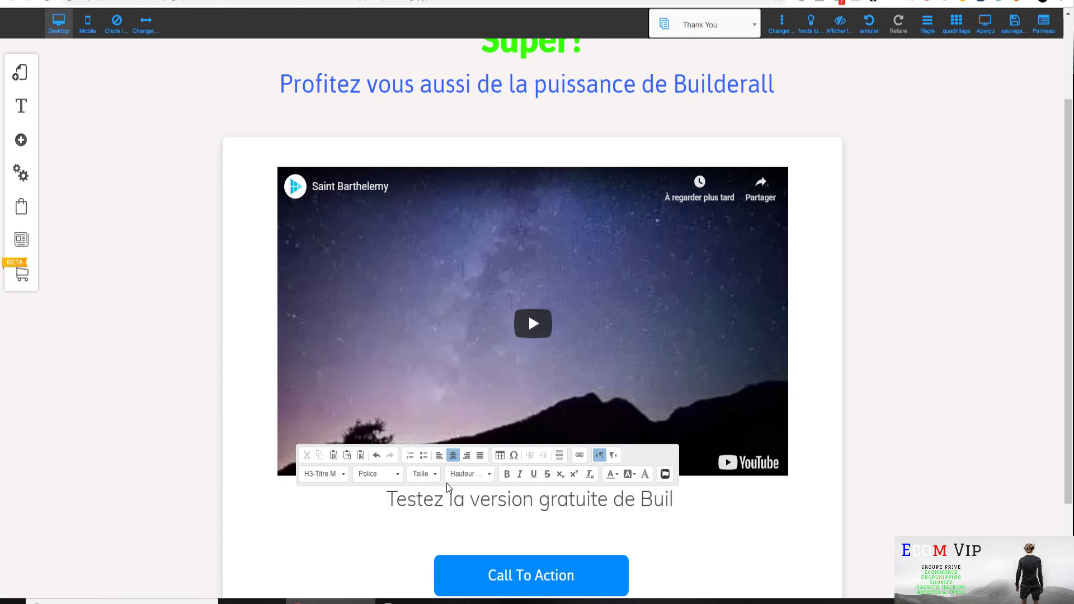
{"action": "type", "text": "derall p"}
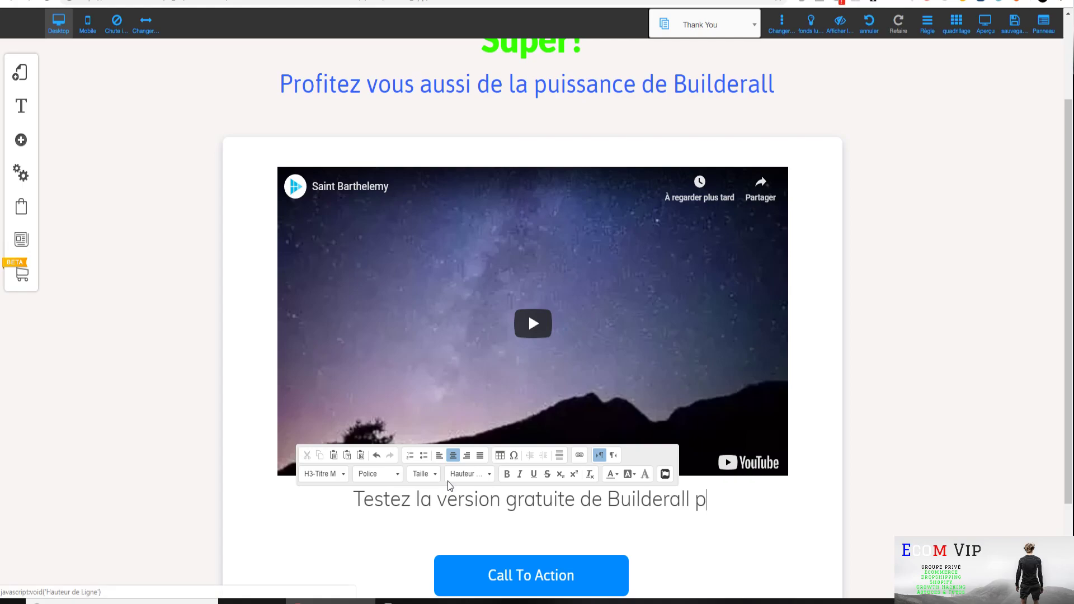
{"action": "type", "text": "endant 7 Jo"}
{"action": "key", "text": "BackSpace"}
{"action": "key", "text": "BackSpace"}
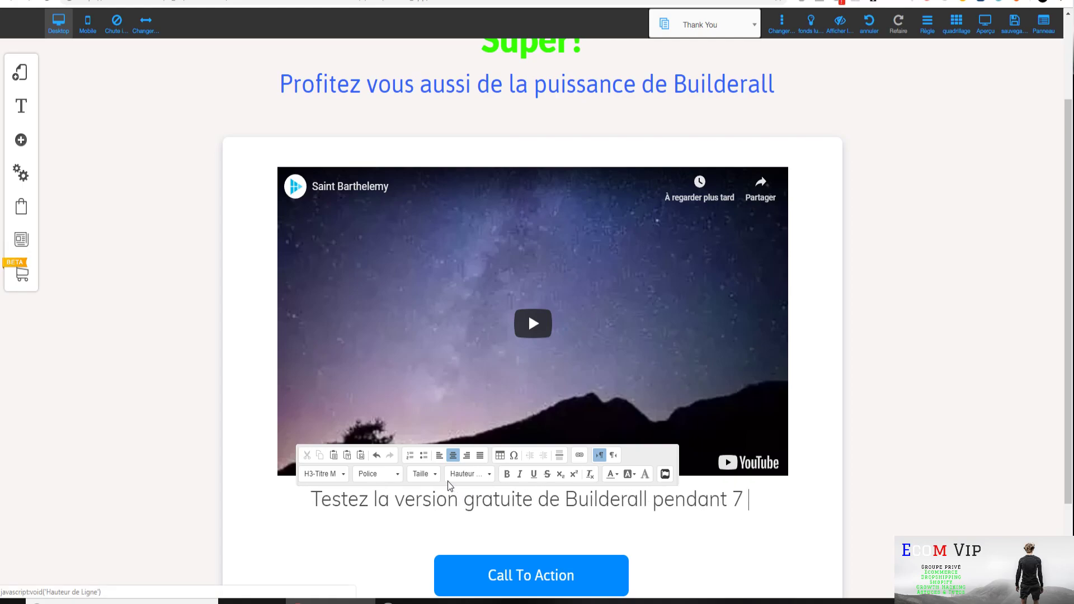
{"action": "type", "text": "jours"}
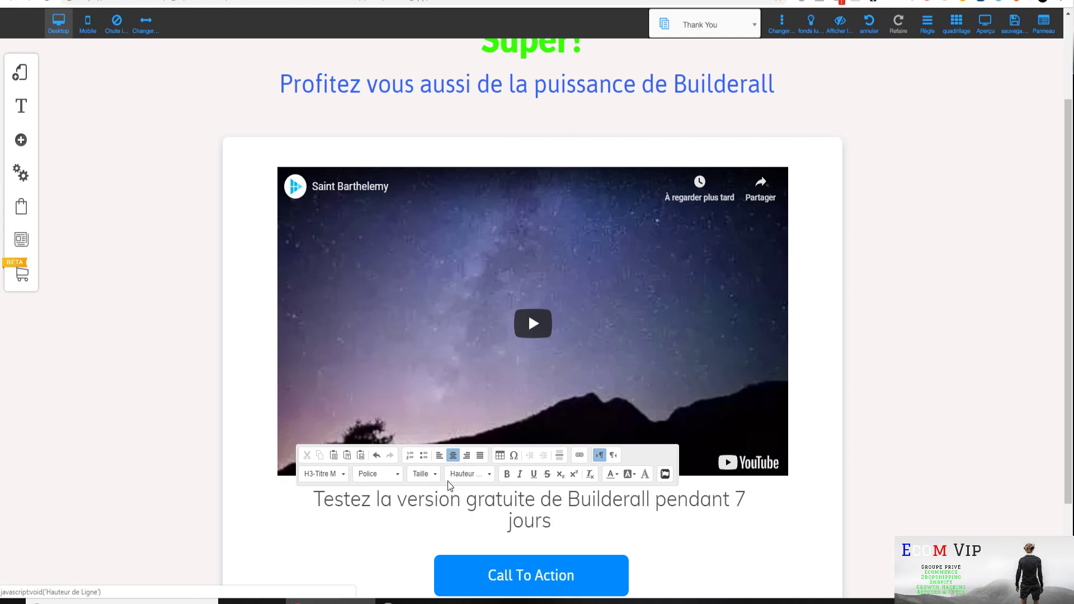
{"action": "type", "text": "!"}
{"action": "left_click", "coordinate": [763, 565]}
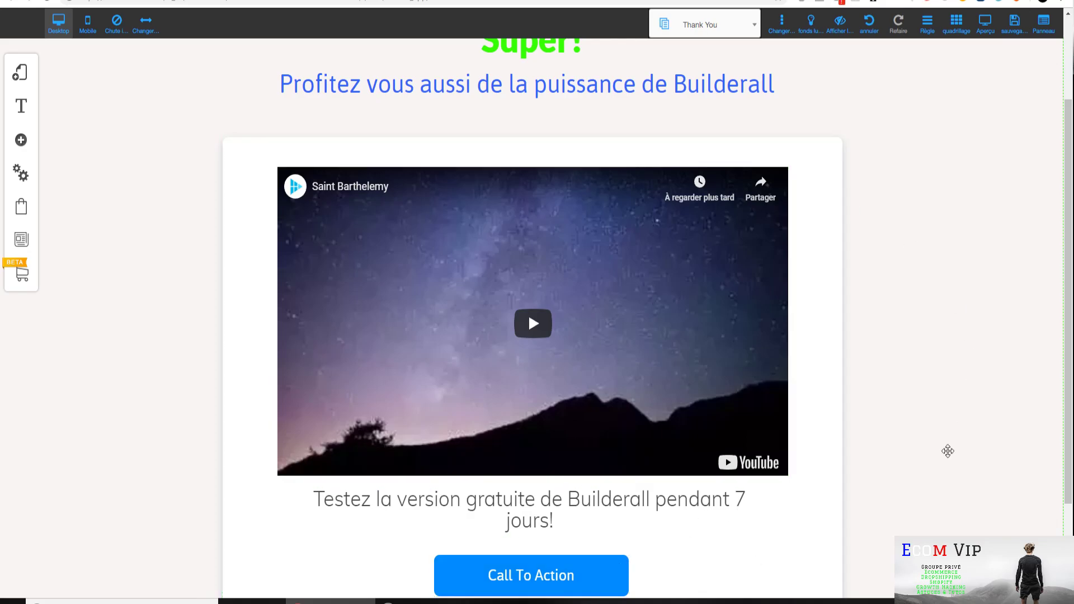
Set the hover background color of the Call To Action button below the video to bright green
{"action": "scroll", "coordinate": [573, 465], "scroll_direction": "down", "scroll_amount": 3}
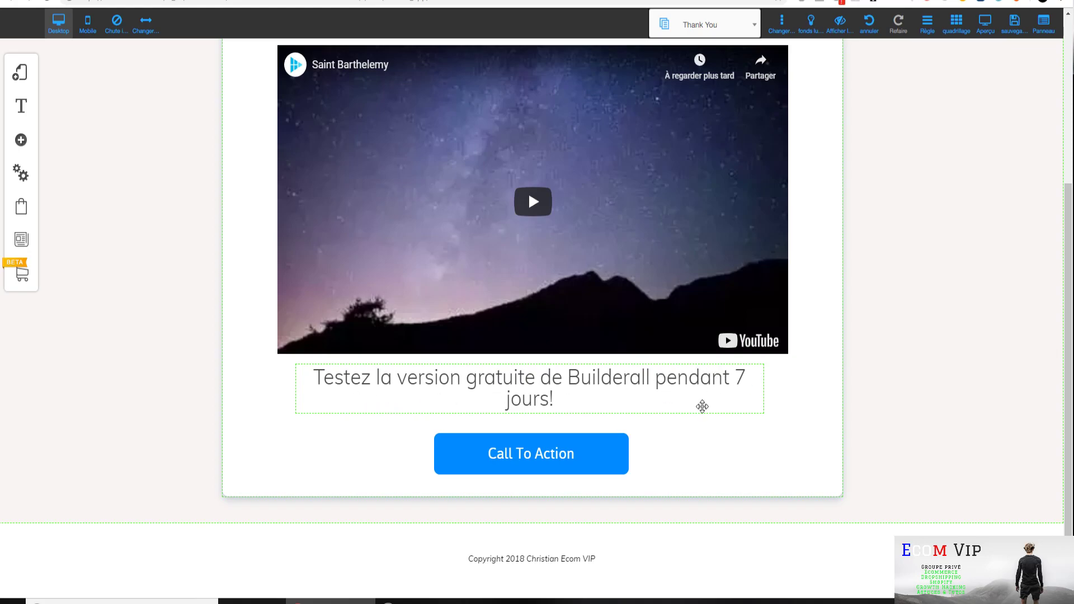
{"action": "left_click", "coordinate": [564, 453]}
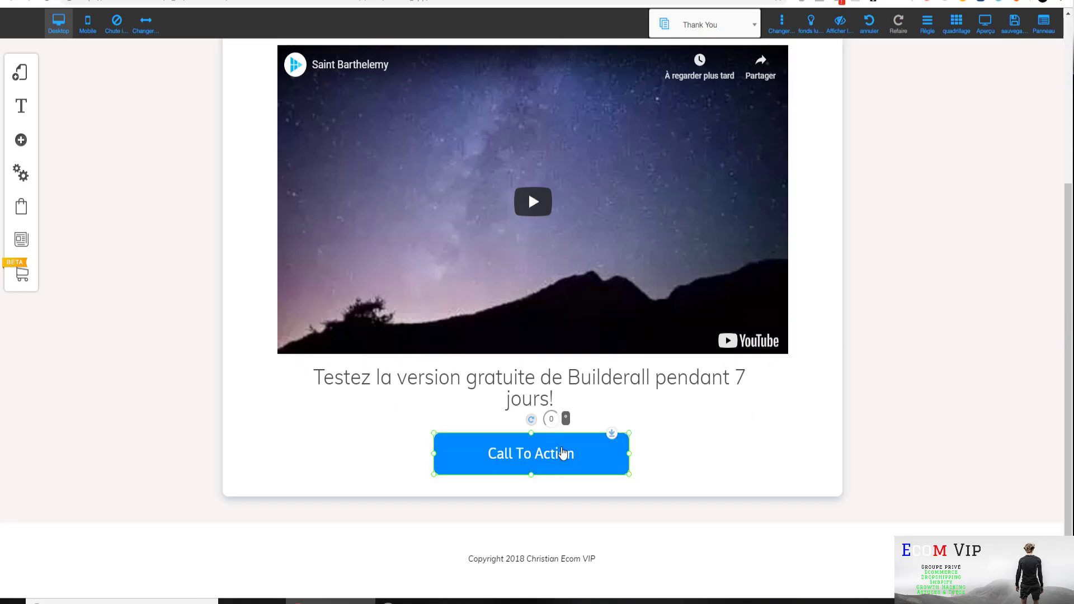
{"action": "left_click", "coordinate": [563, 453]}
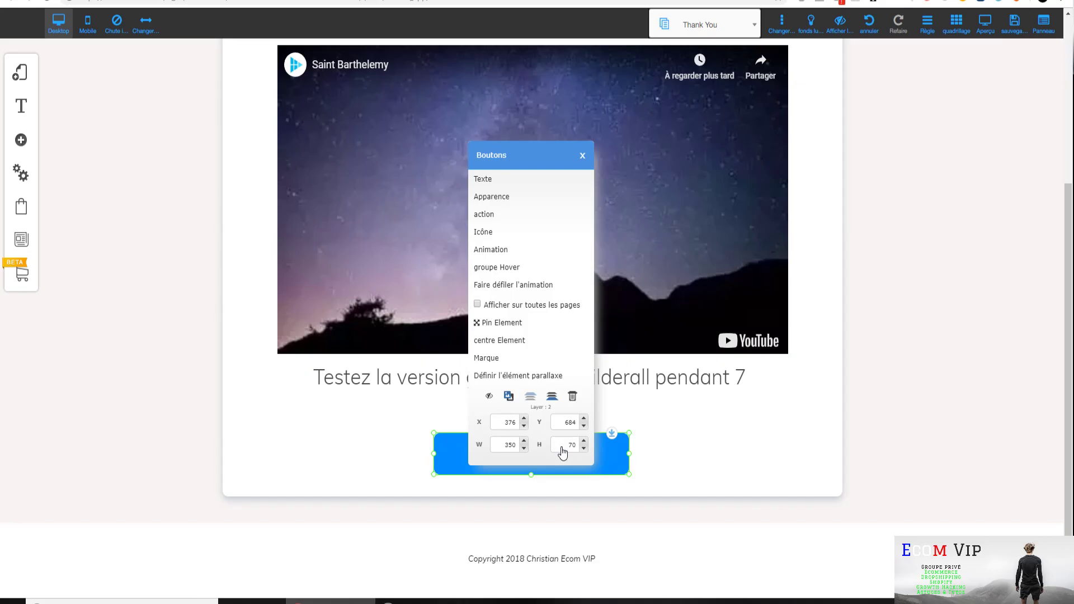
{"action": "left_click", "coordinate": [520, 204]}
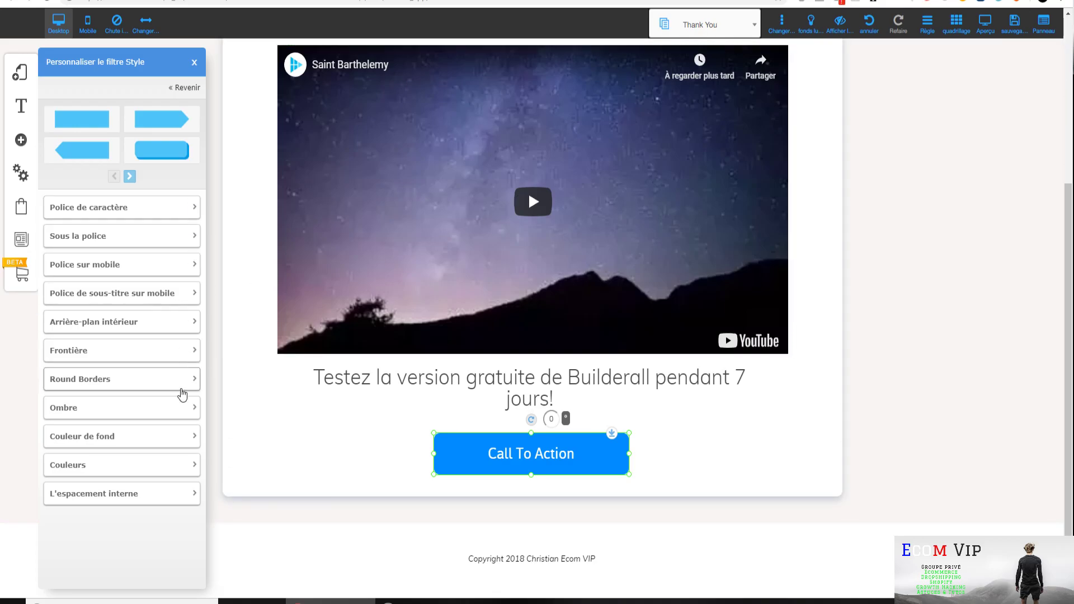
{"action": "left_click", "coordinate": [185, 436]}
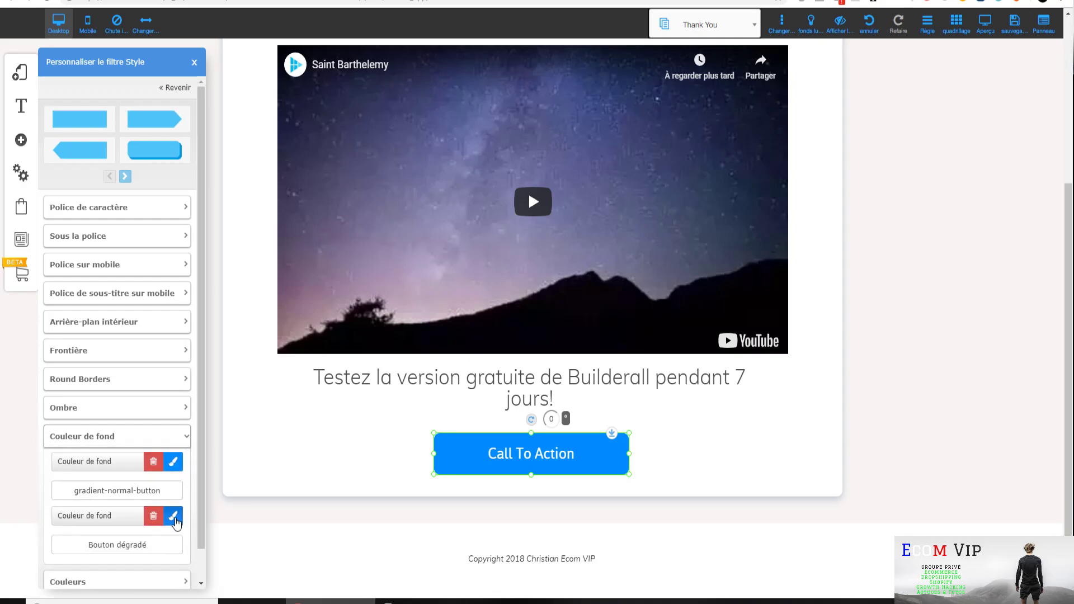
{"action": "left_click", "coordinate": [174, 518]}
{"action": "left_click", "coordinate": [274, 116]}
{"action": "left_click", "coordinate": [282, 349]}
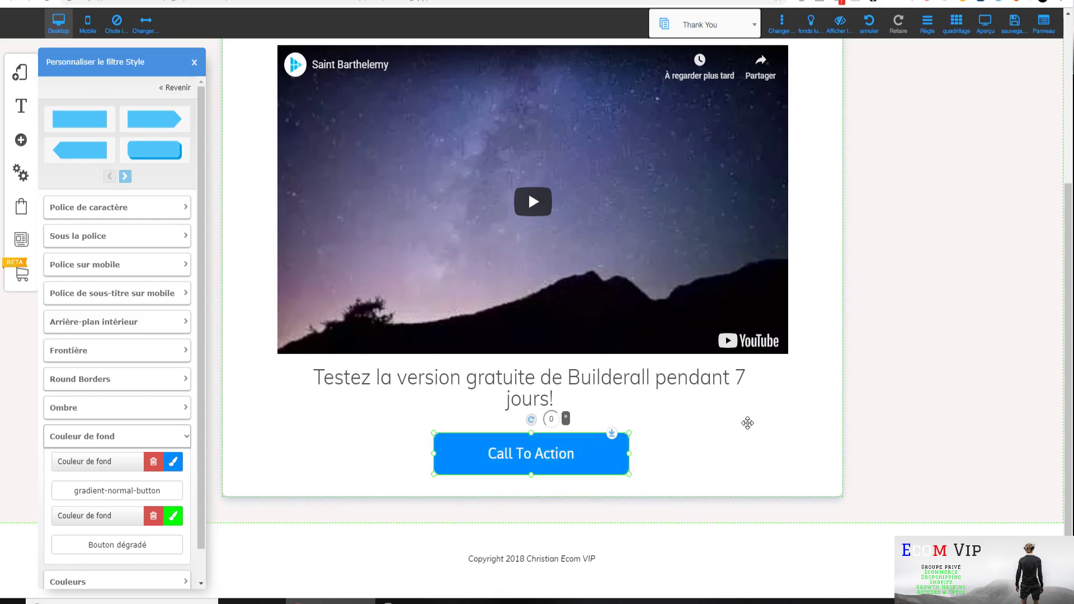
Open the Call To Action button's link options and check which pages a page link can target
{"action": "left_click", "coordinate": [587, 457]}
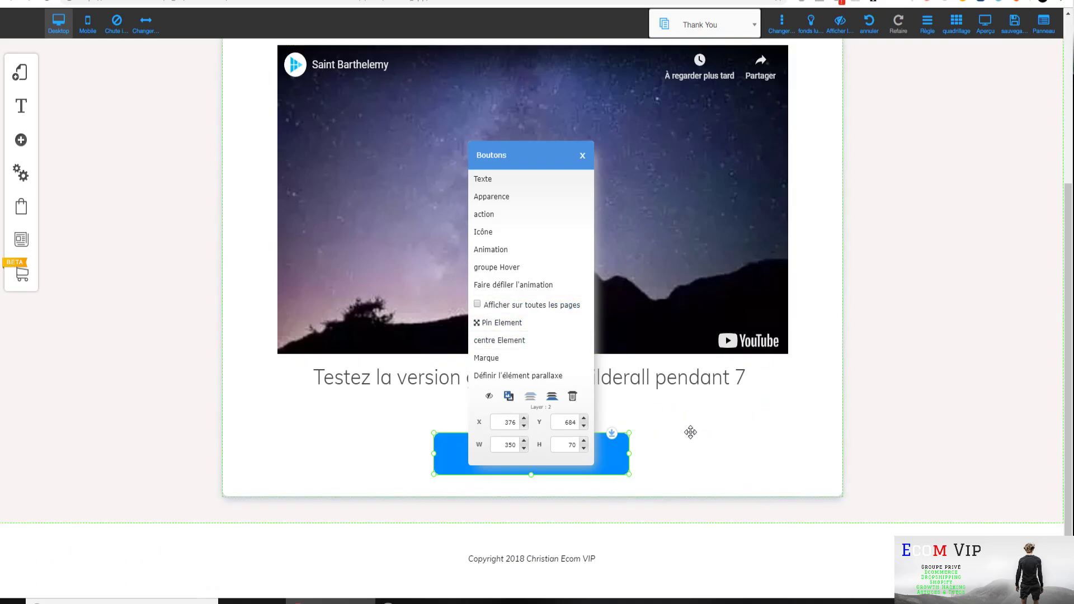
{"action": "left_click", "coordinate": [506, 217]}
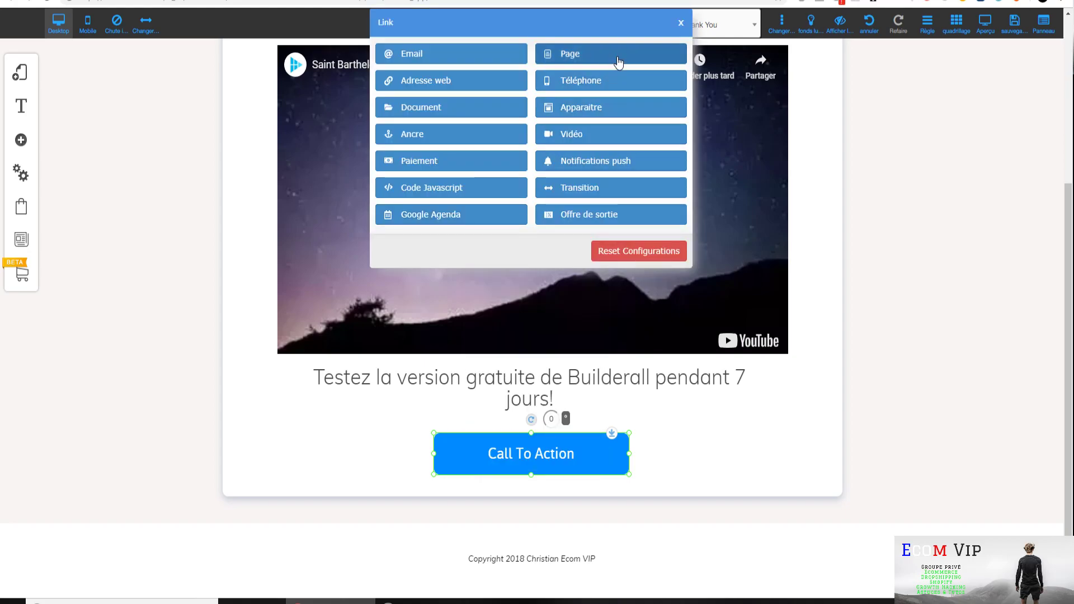
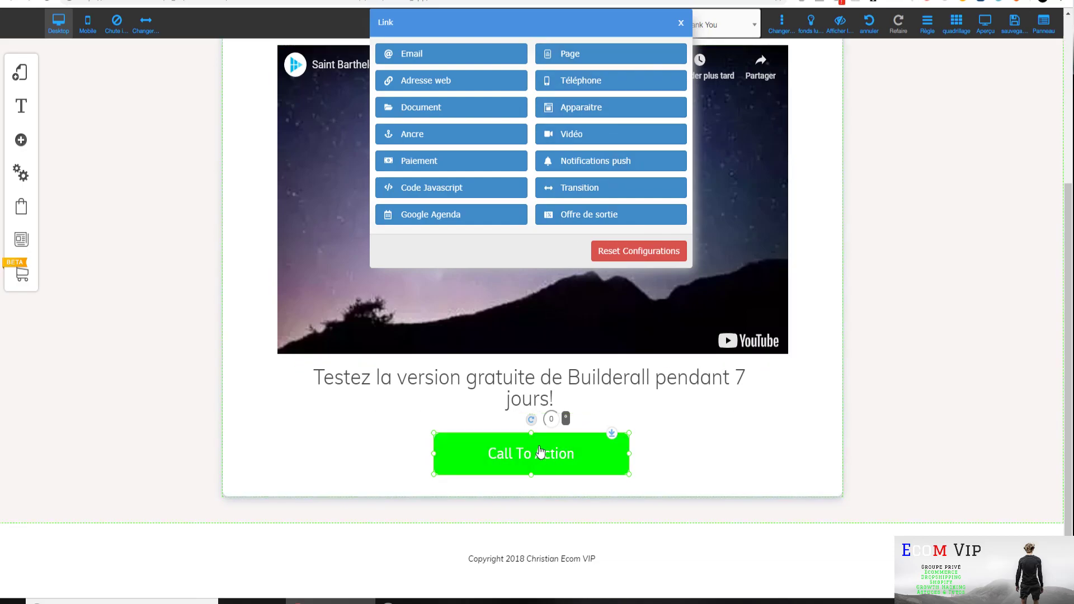
{"action": "left_click", "coordinate": [594, 53]}
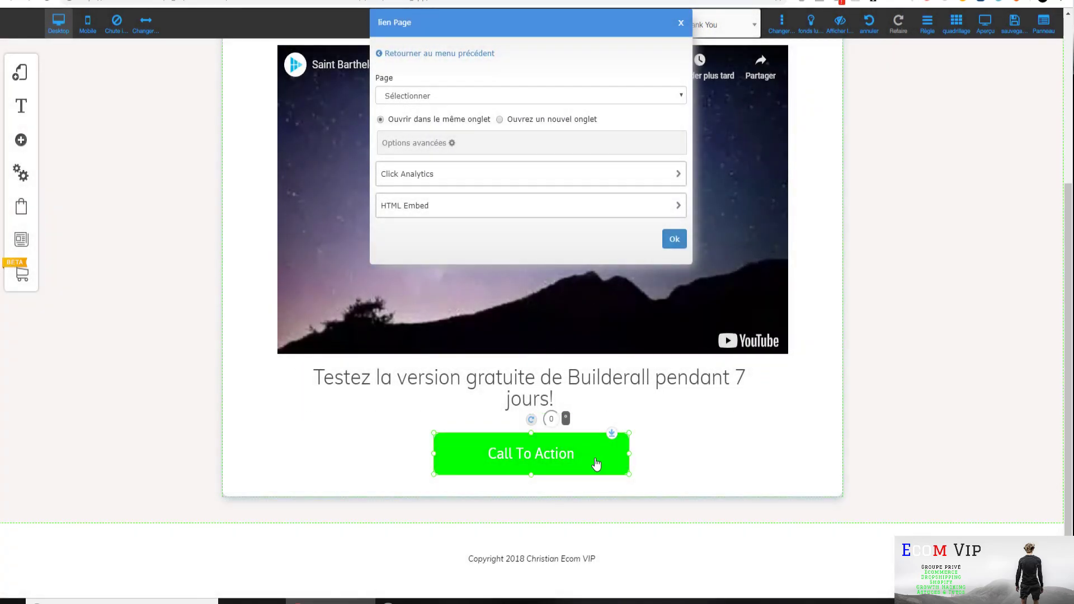
{"action": "left_click", "coordinate": [646, 92]}
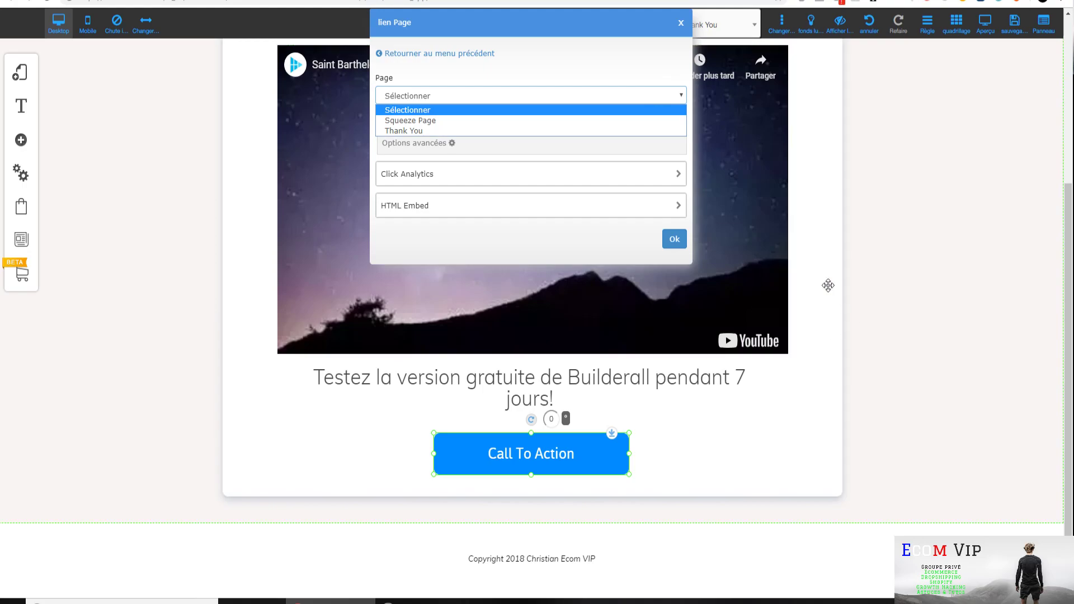
{"action": "left_click", "coordinate": [490, 56]}
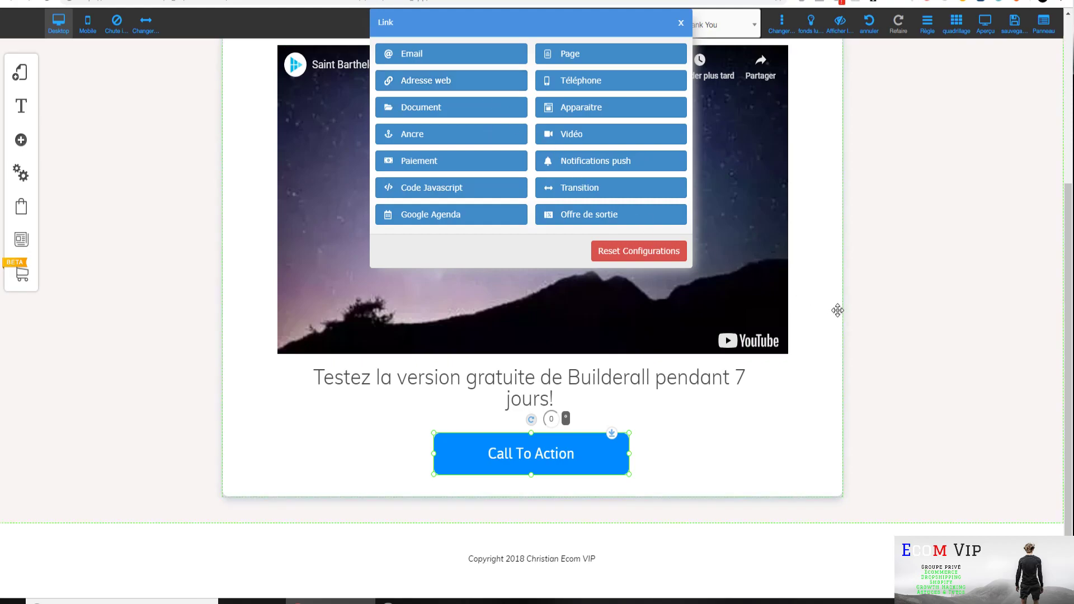
Link the Call To Action button to the office.builderall.com franchise share web address, opening in the same tab
{"action": "left_click", "coordinate": [492, 89]}
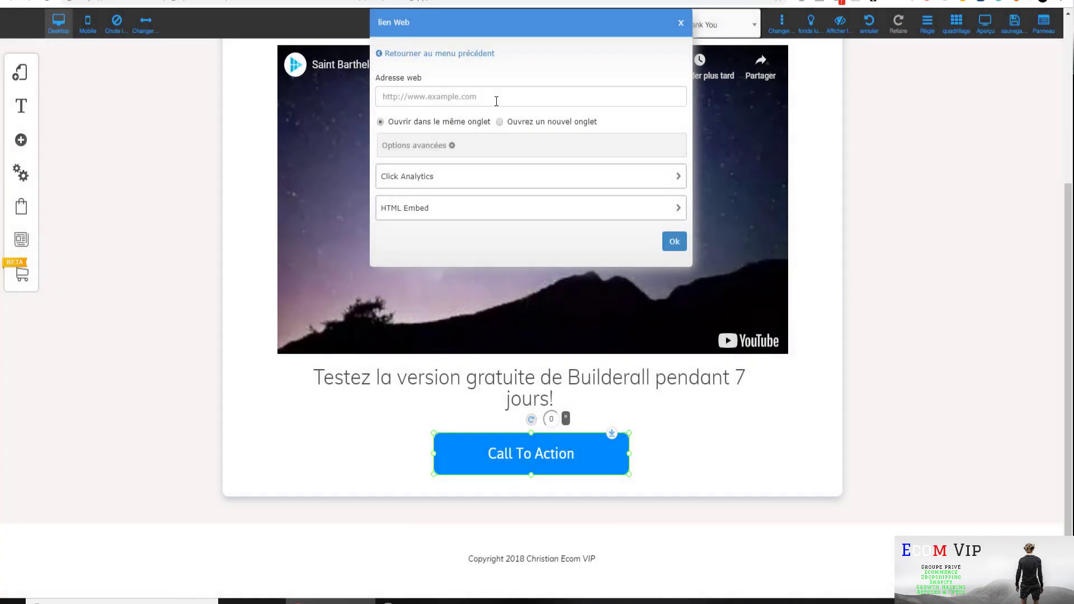
{"action": "left_click", "coordinate": [496, 100]}
{"action": "left_click", "coordinate": [520, 124]}
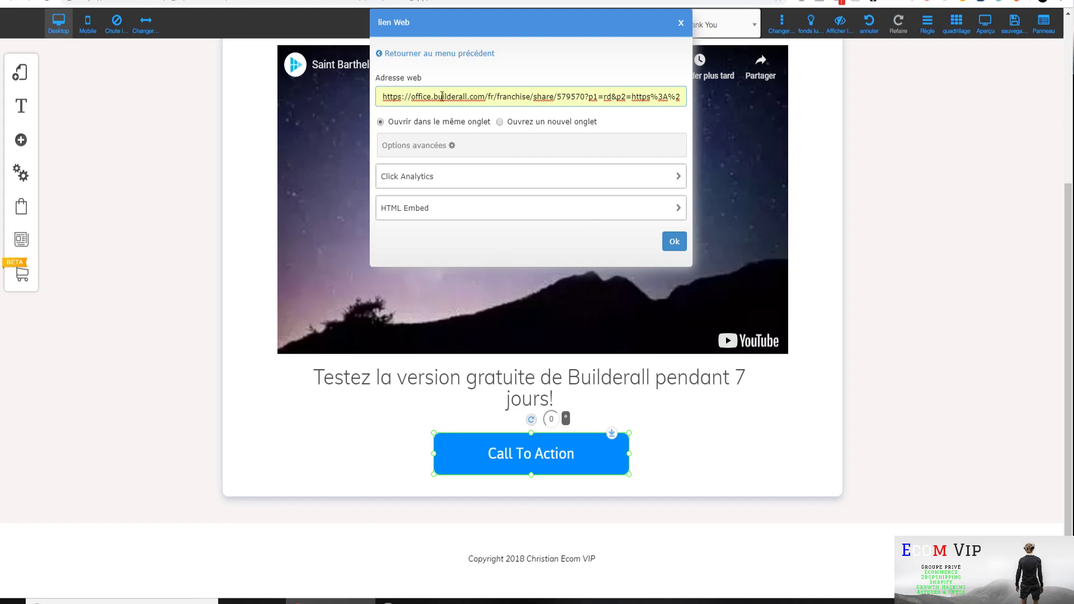
{"action": "left_click", "coordinate": [675, 241]}
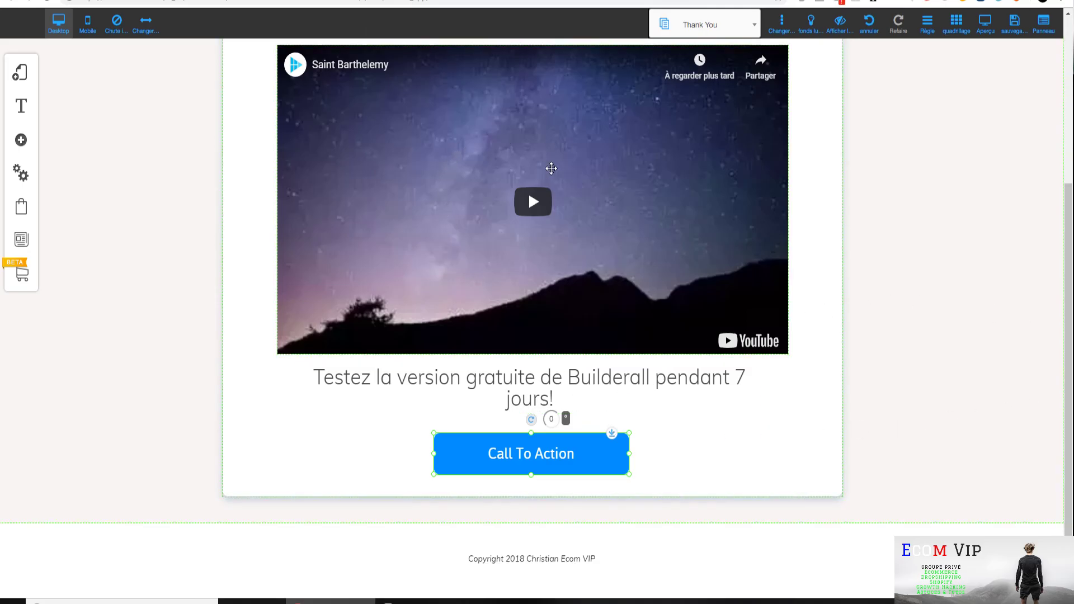
Replace the Call To Action button's text with "Oui je veux le tester !"
{"action": "scroll", "coordinate": [549, 163], "scroll_direction": "up", "scroll_amount": 5}
{"action": "scroll", "coordinate": [604, 281], "scroll_direction": "down", "scroll_amount": 3}
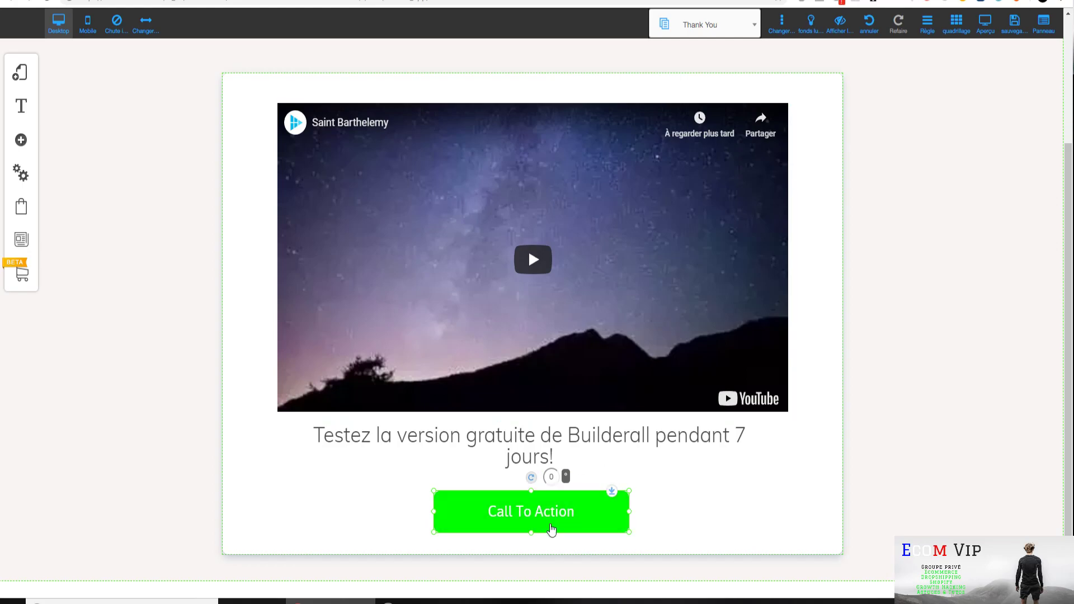
{"action": "right_click", "coordinate": [551, 529]}
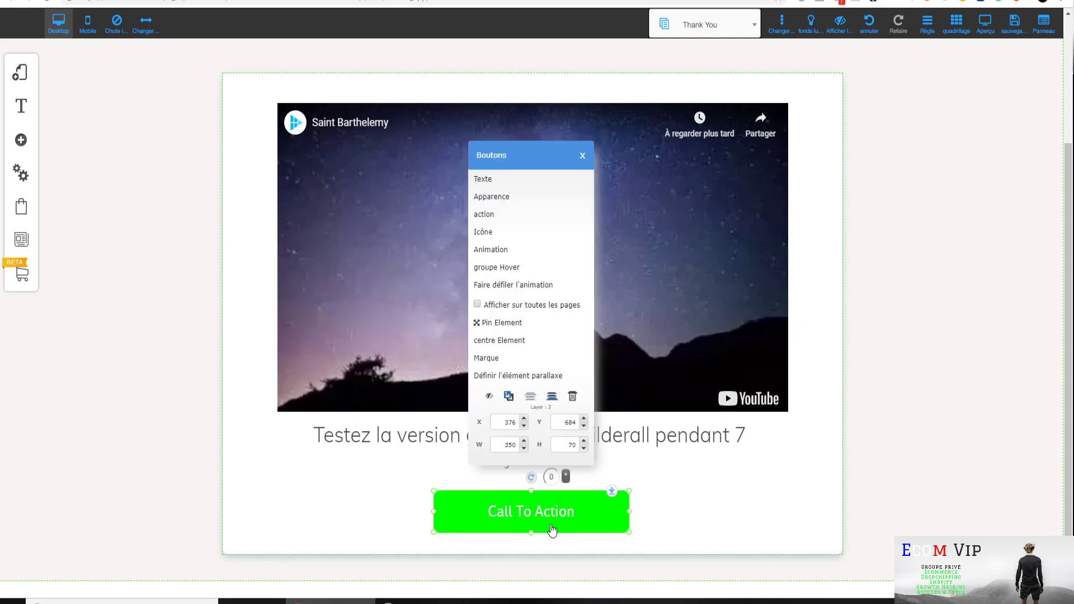
{"action": "left_click", "coordinate": [531, 179]}
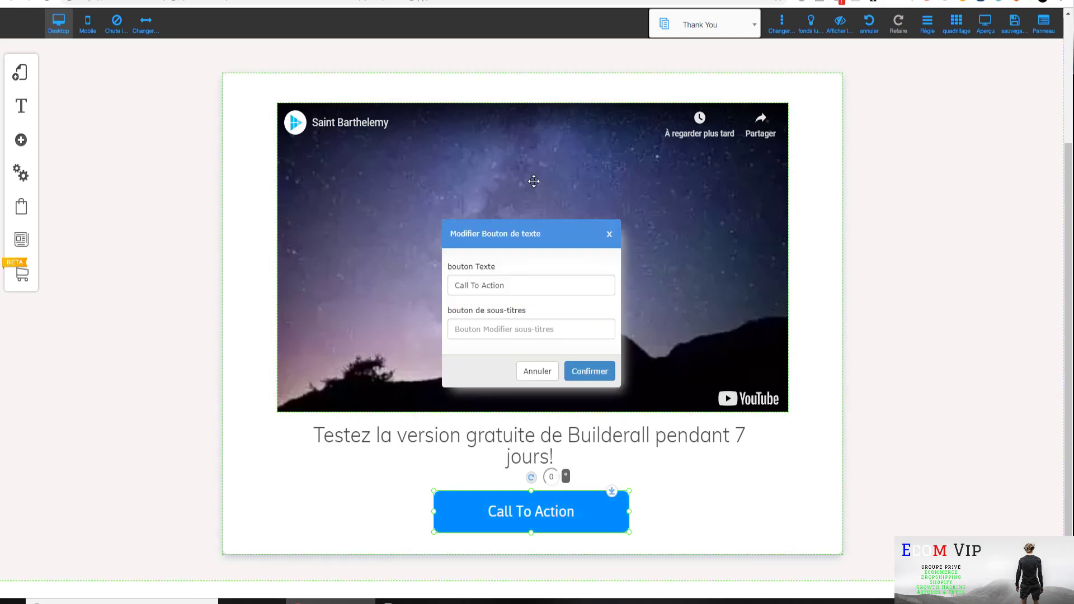
{"action": "left_click_drag", "start_coordinate": [574, 292], "coordinate": [439, 304]}
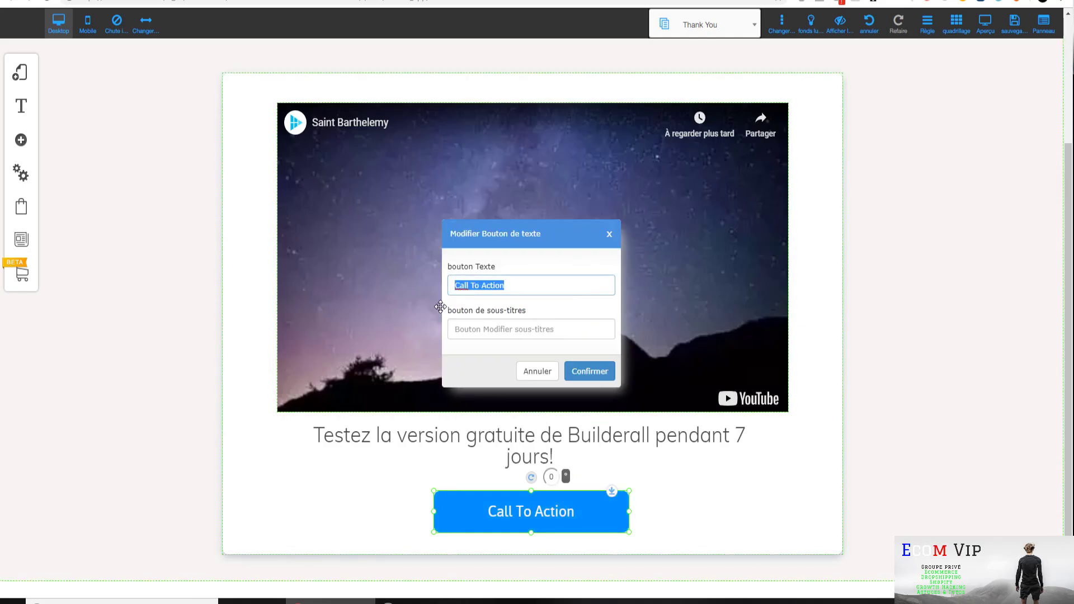
{"action": "type", "text": "Oui je veux le tester"}
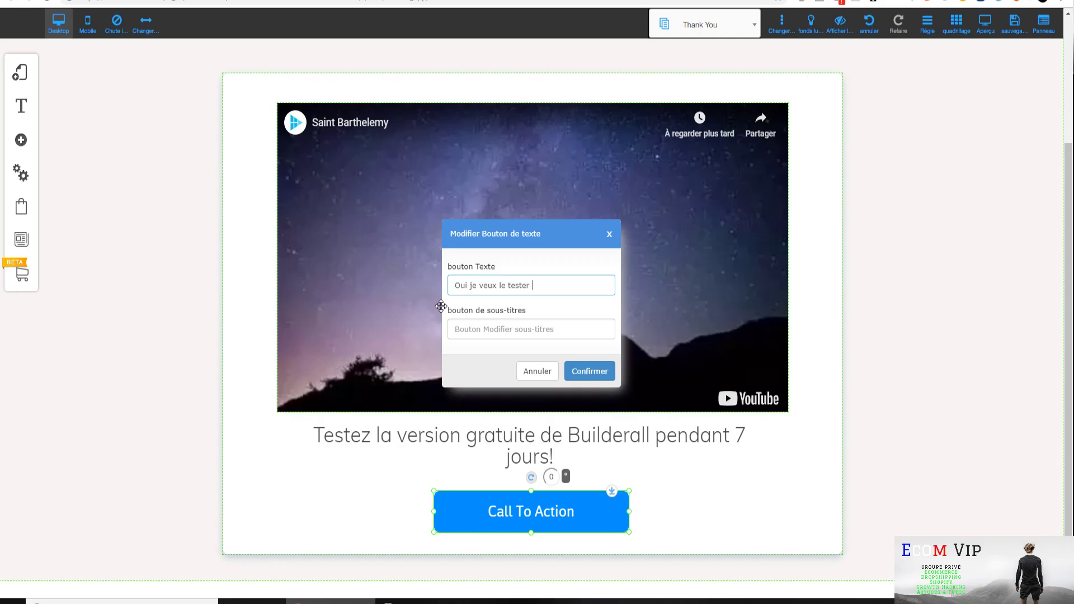
{"action": "left_click", "coordinate": [590, 370]}
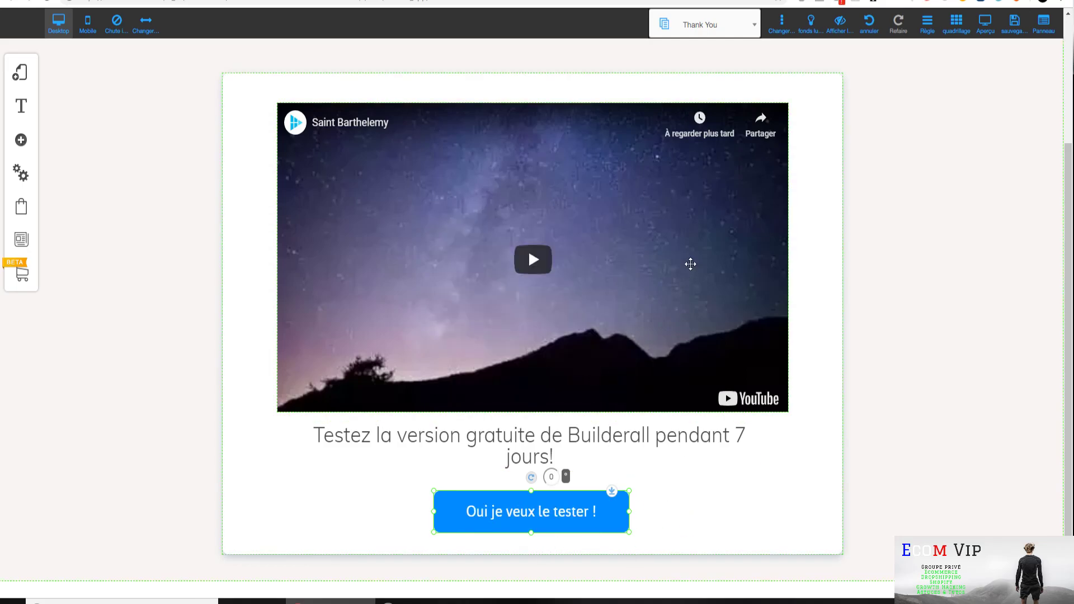
Save the changes made to the Thank You page of the Squeeze Page Funnel layout
{"action": "scroll", "coordinate": [690, 263], "scroll_direction": "up", "scroll_amount": 3}
{"action": "scroll", "coordinate": [757, 337], "scroll_direction": "down", "scroll_amount": 3}
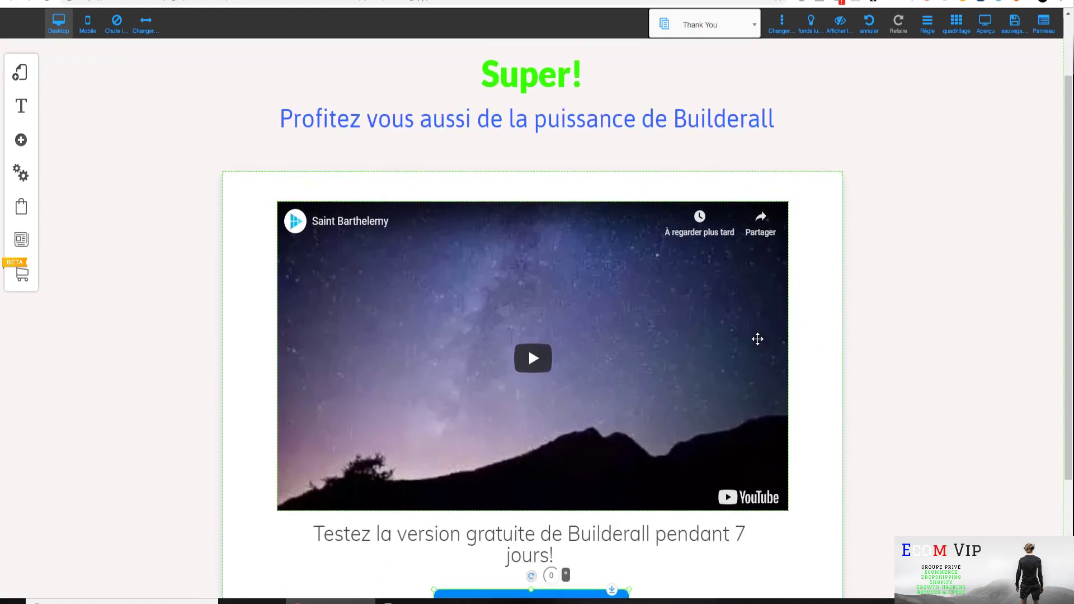
{"action": "scroll", "coordinate": [689, 450], "scroll_direction": "down", "scroll_amount": 1}
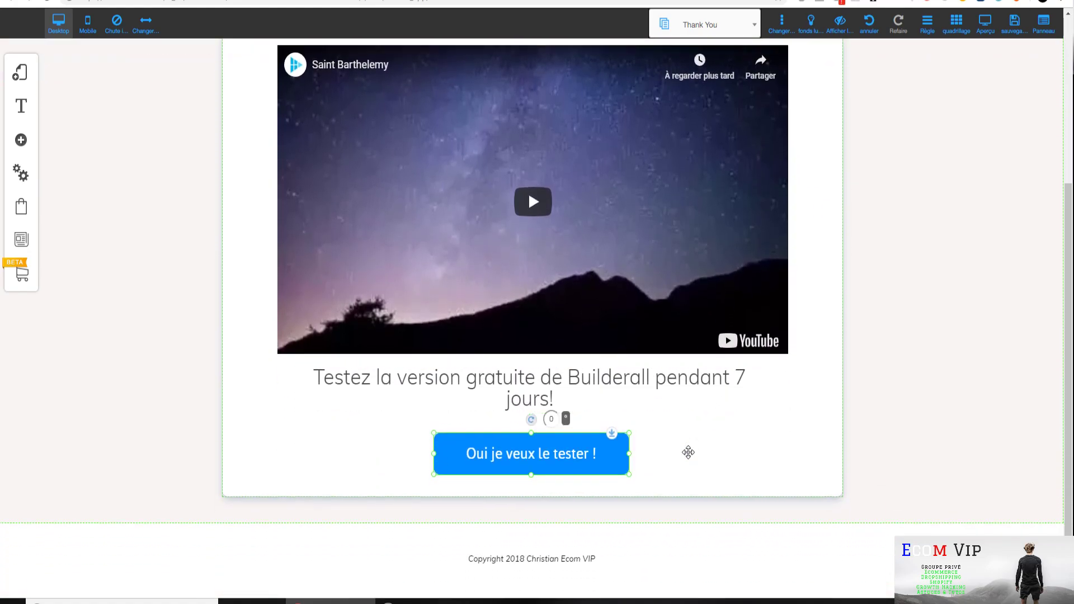
{"action": "scroll", "coordinate": [695, 456], "scroll_direction": "up", "scroll_amount": 4}
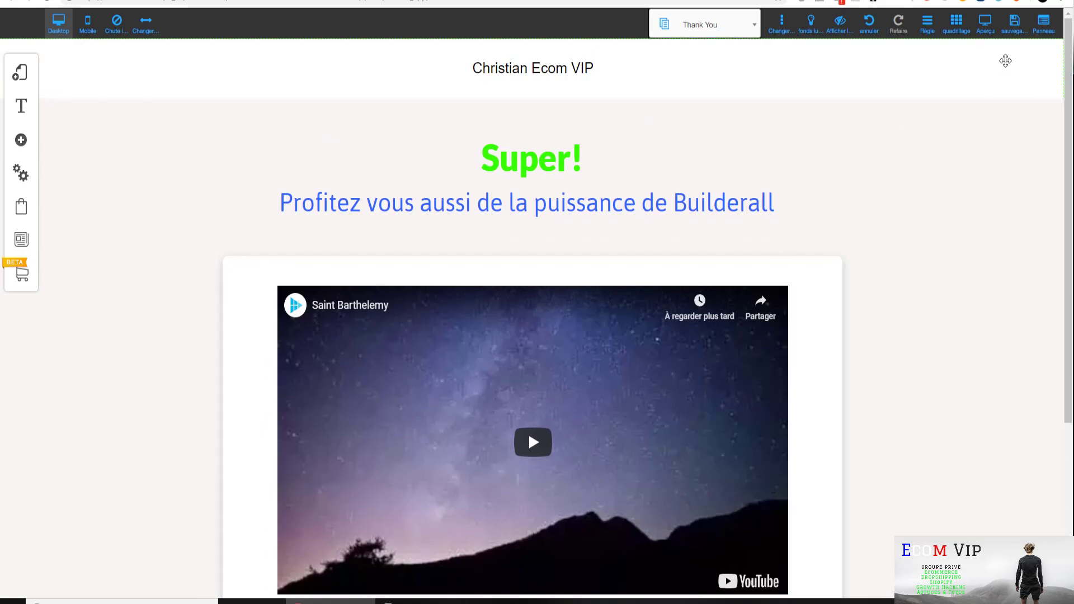
{"action": "left_click", "coordinate": [1018, 37]}
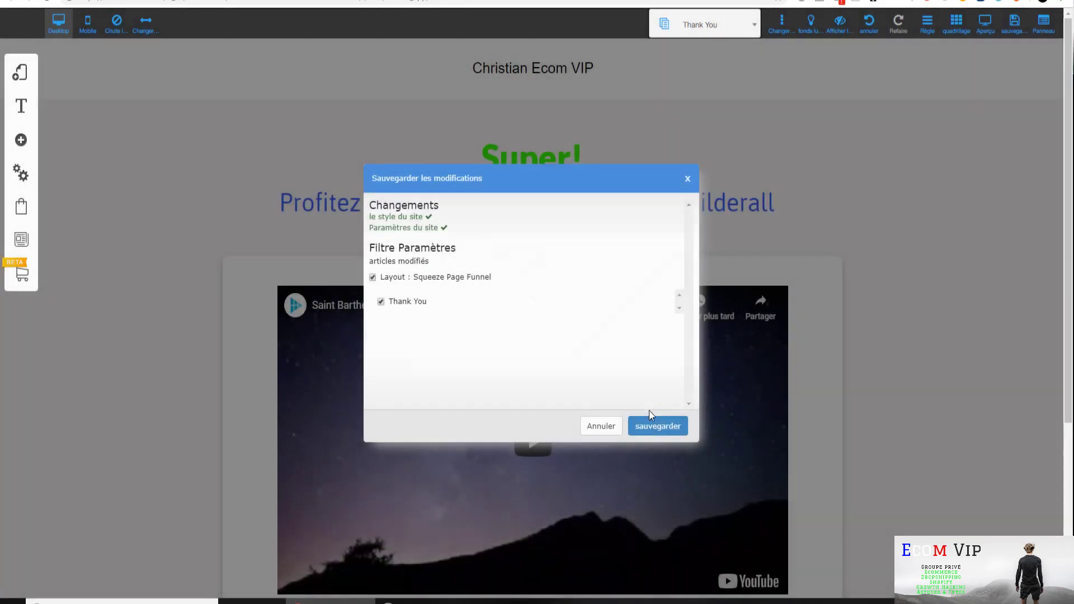
{"action": "left_click", "coordinate": [651, 427]}
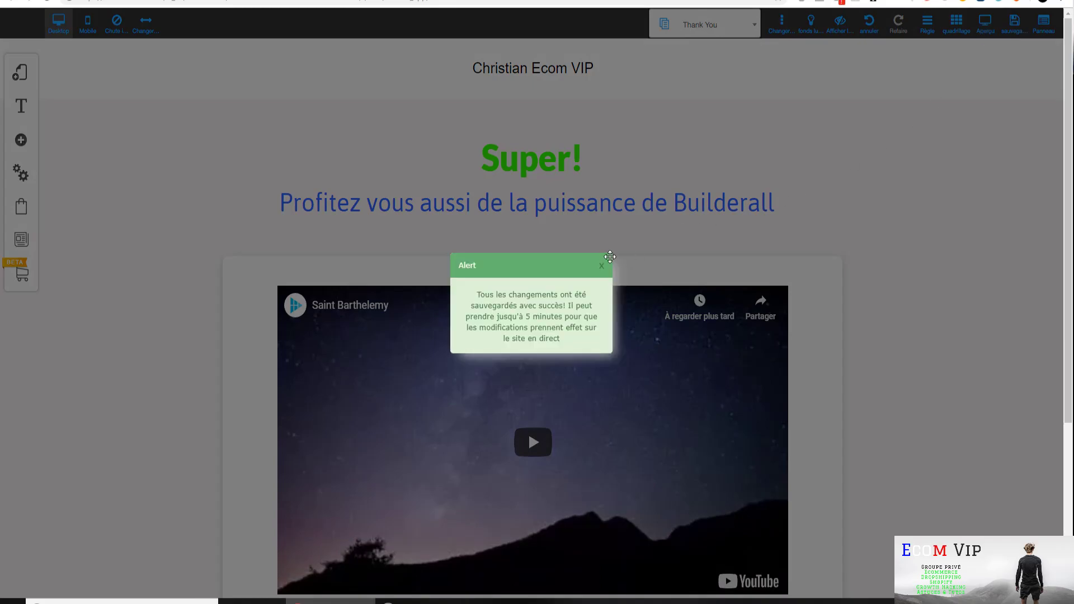
{"action": "left_click", "coordinate": [601, 265]}
Preview the whole Thank You page down to the footer, and return to editing
{"action": "left_click", "coordinate": [985, 25]}
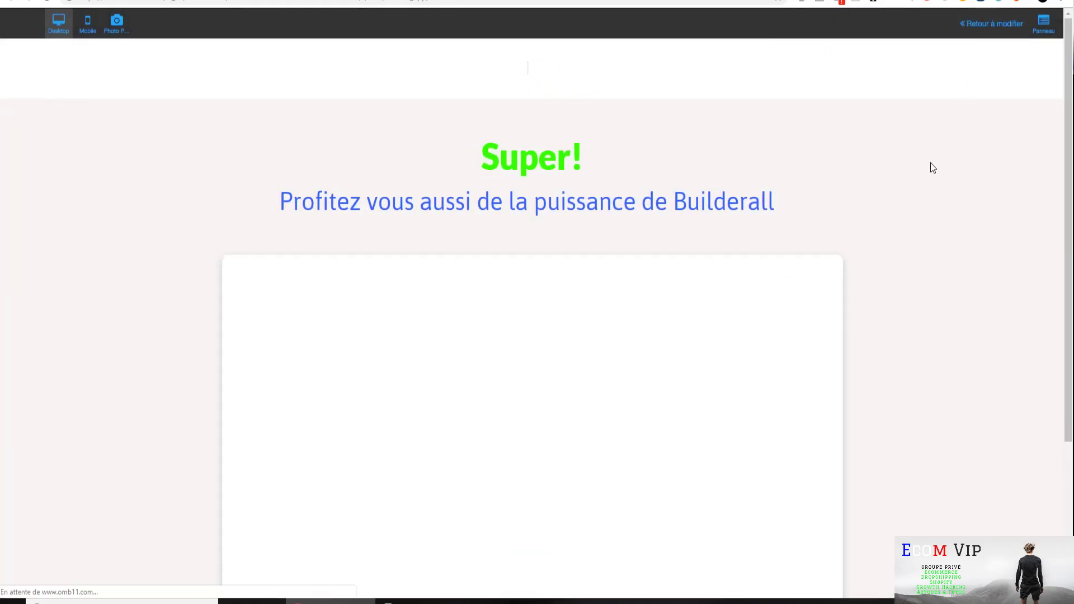
{"action": "scroll", "coordinate": [546, 313], "scroll_direction": "down", "scroll_amount": 5}
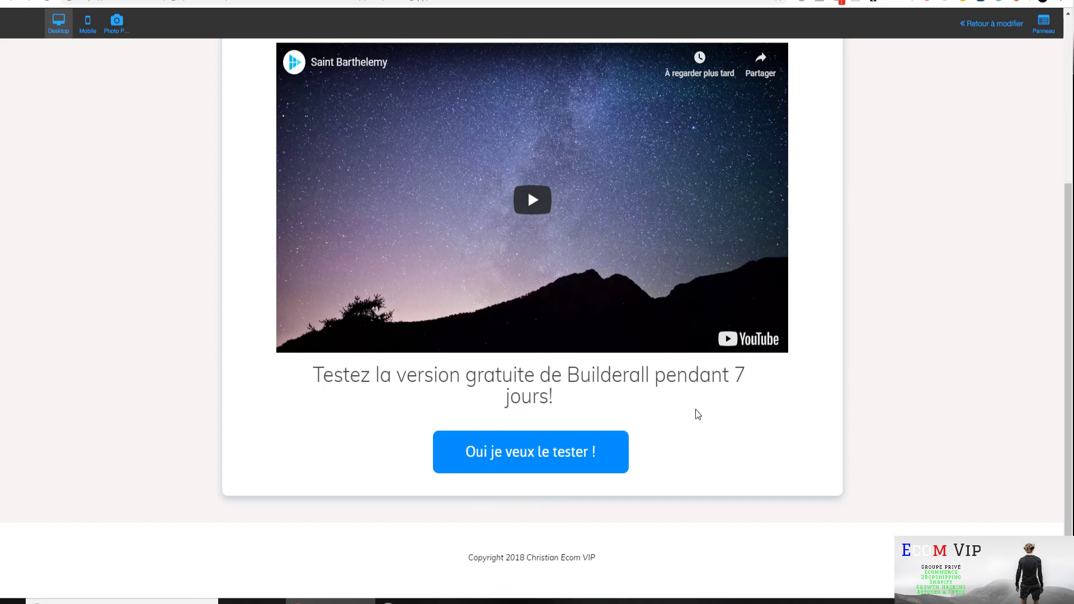
{"action": "scroll", "coordinate": [635, 225], "scroll_direction": "up", "scroll_amount": 5}
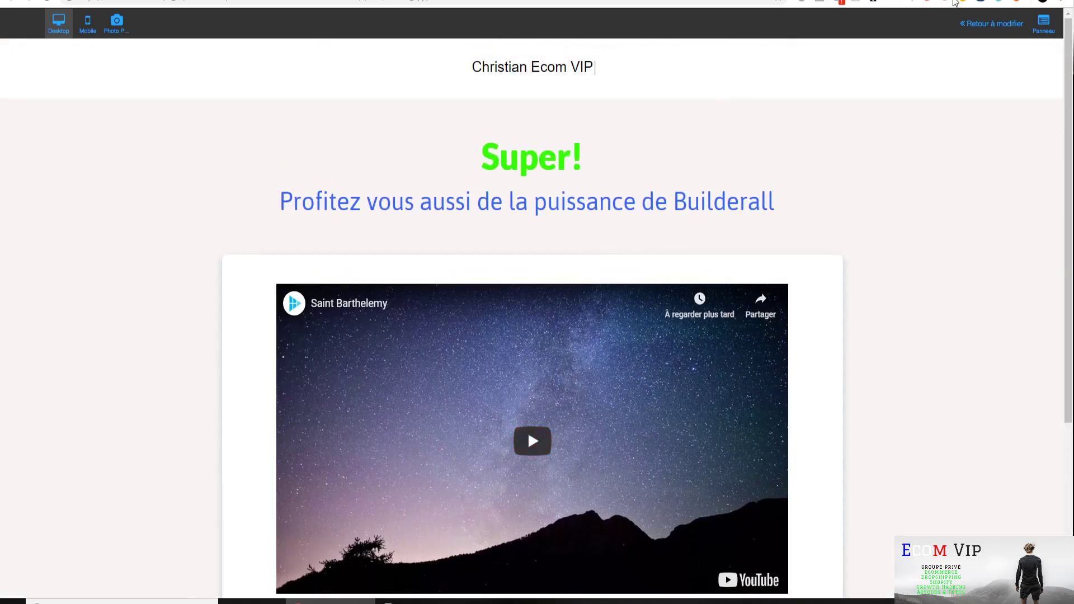
{"action": "left_click", "coordinate": [991, 23]}
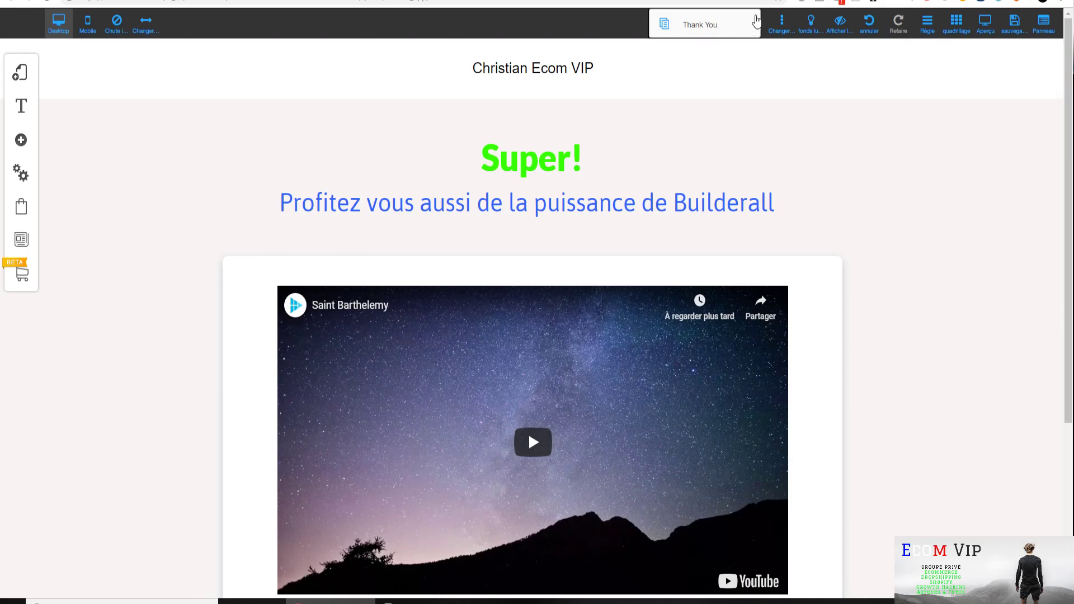
Switch to the Squeeze Page to compare its design, and return to the Thank You page
{"action": "left_click", "coordinate": [756, 22]}
{"action": "left_click", "coordinate": [731, 87]}
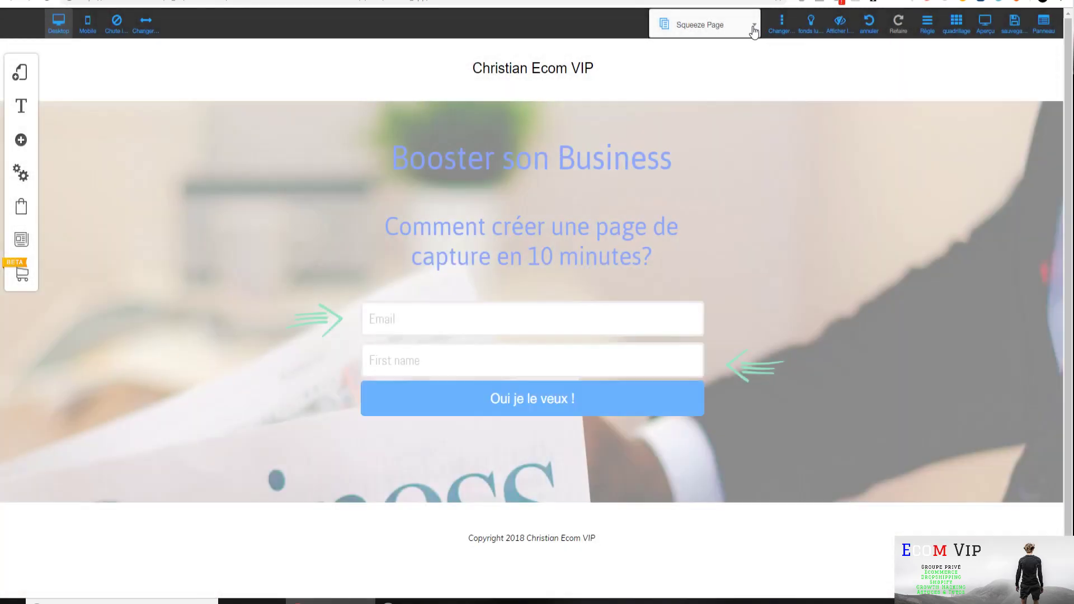
{"action": "left_click", "coordinate": [754, 27]}
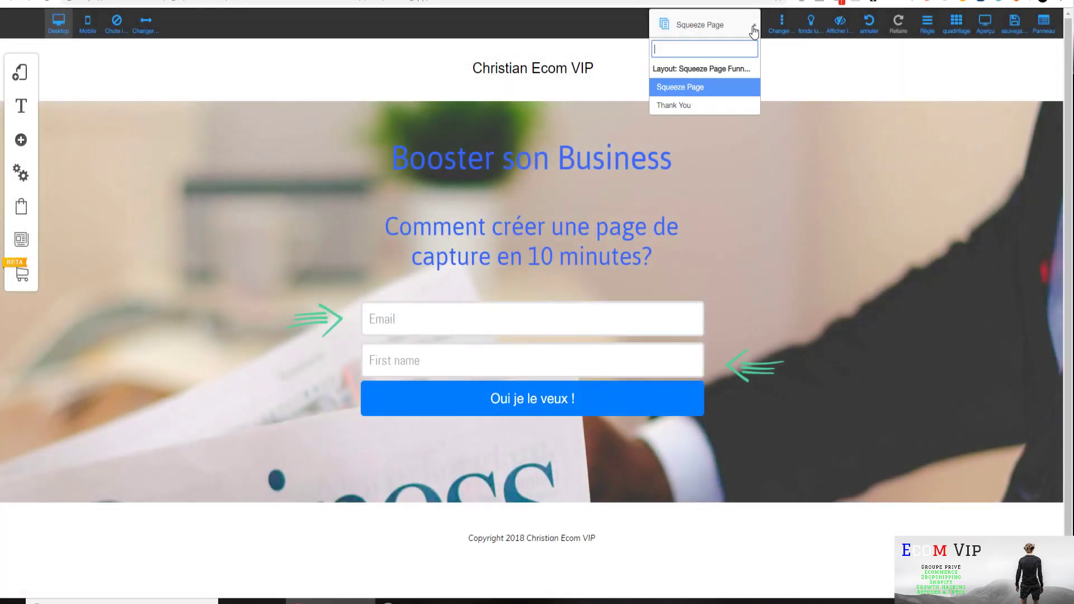
{"action": "left_click", "coordinate": [727, 105]}
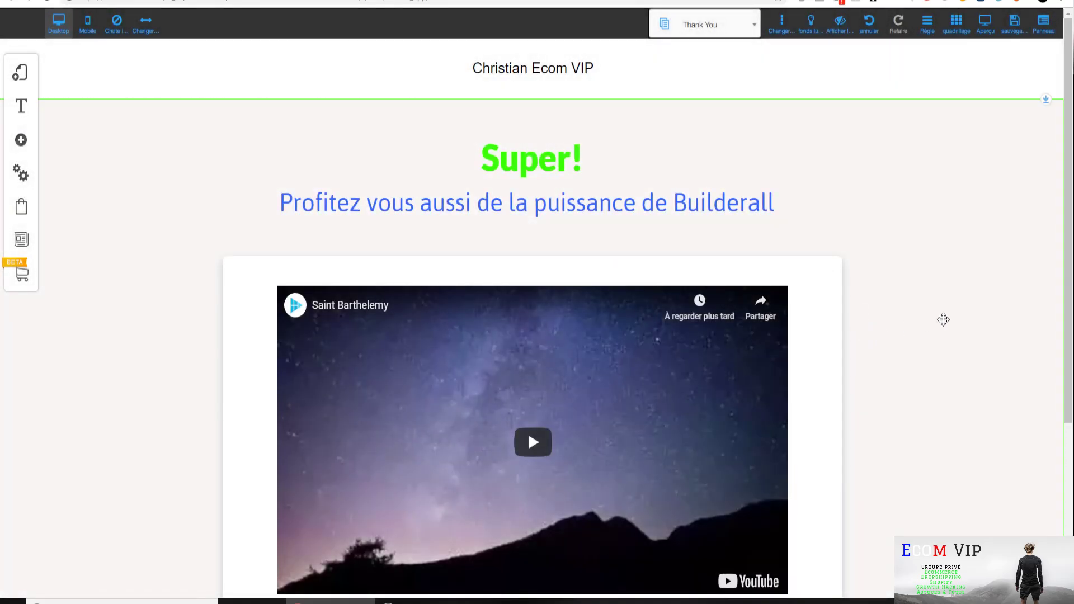
Set the Thank You banner's fluid background image to the "Business" newspaper photo from the Business category of the image collection
{"action": "left_click", "coordinate": [943, 319]}
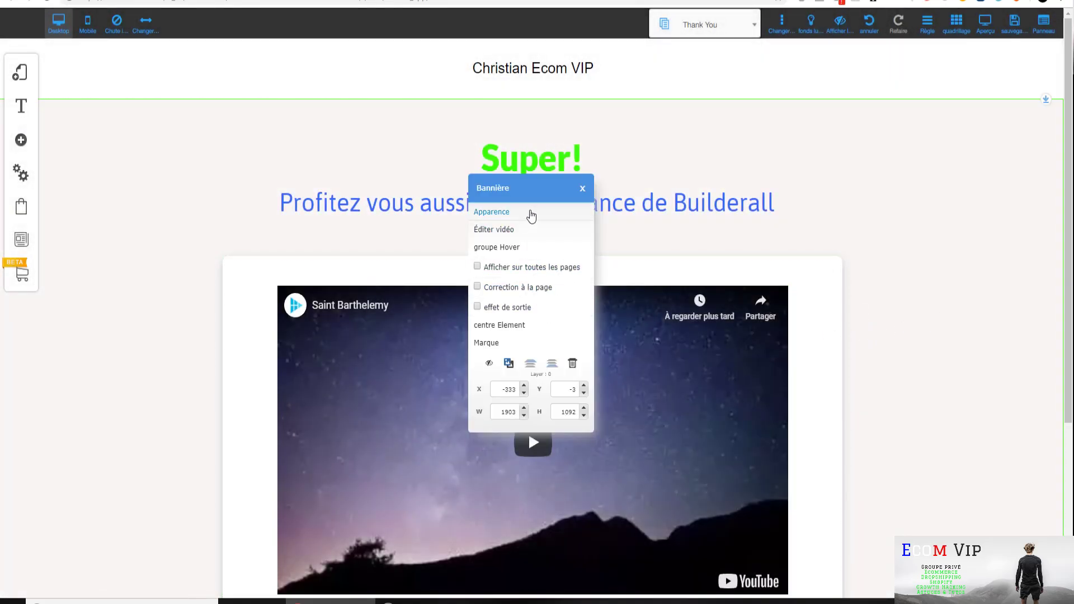
{"action": "left_click", "coordinate": [530, 215]}
{"action": "left_click", "coordinate": [141, 215]}
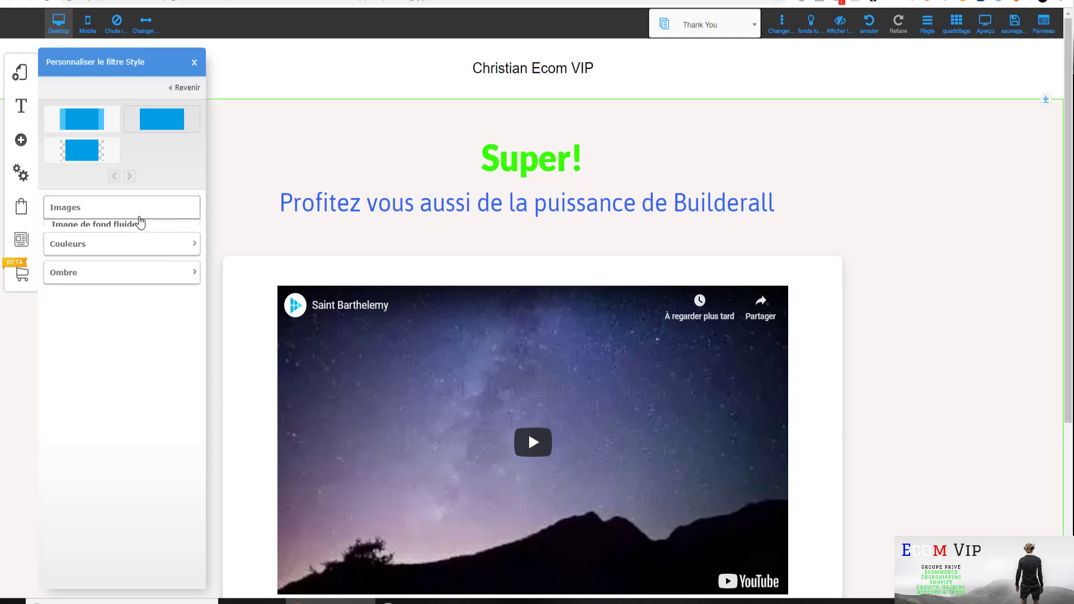
{"action": "left_click", "coordinate": [180, 248]}
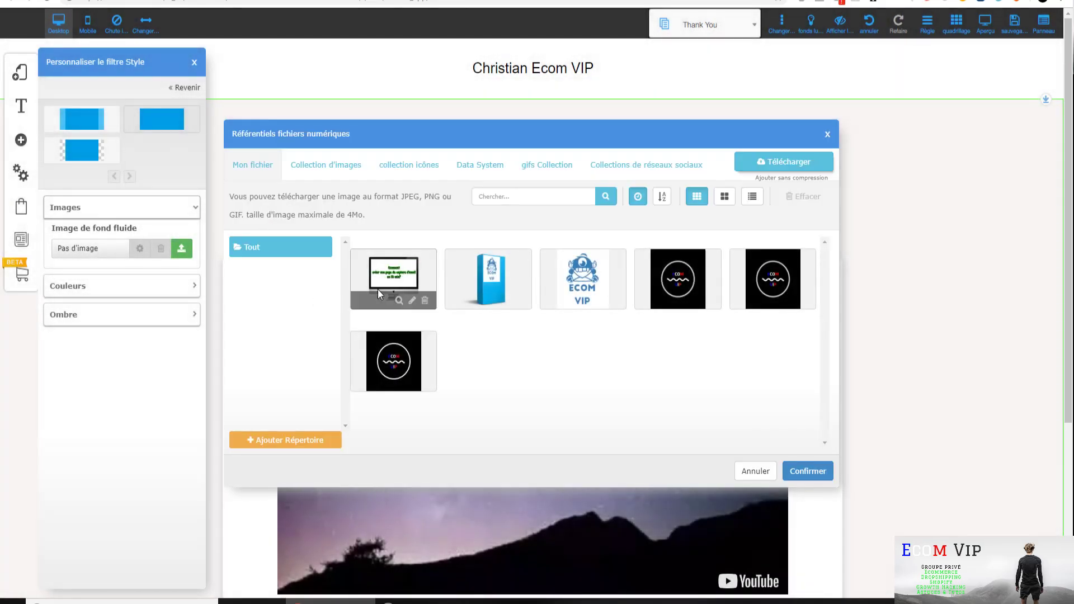
{"action": "left_click", "coordinate": [340, 169]}
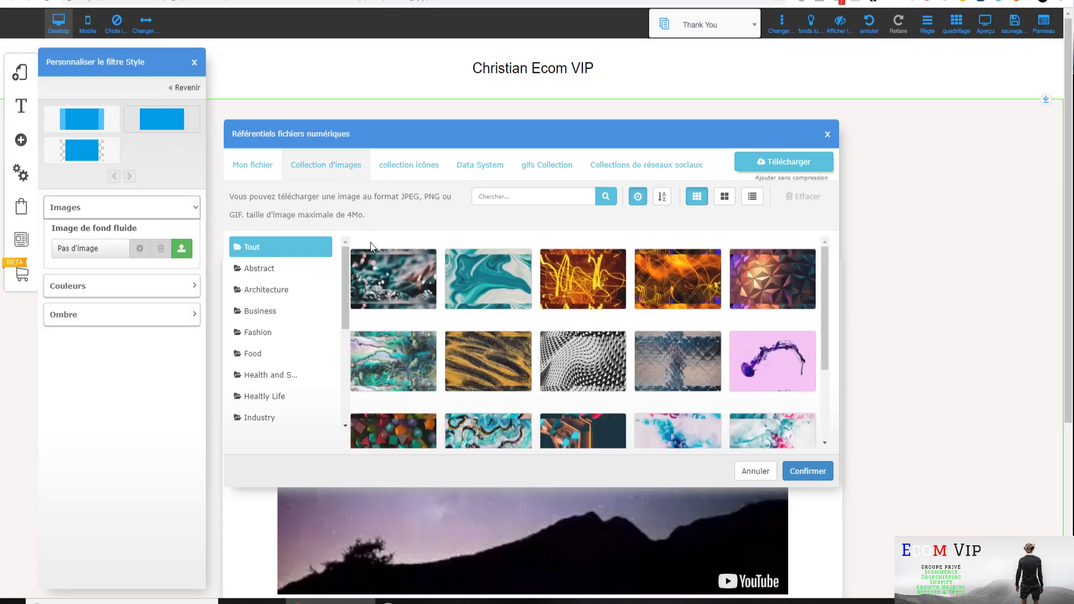
{"action": "left_click", "coordinate": [266, 311]}
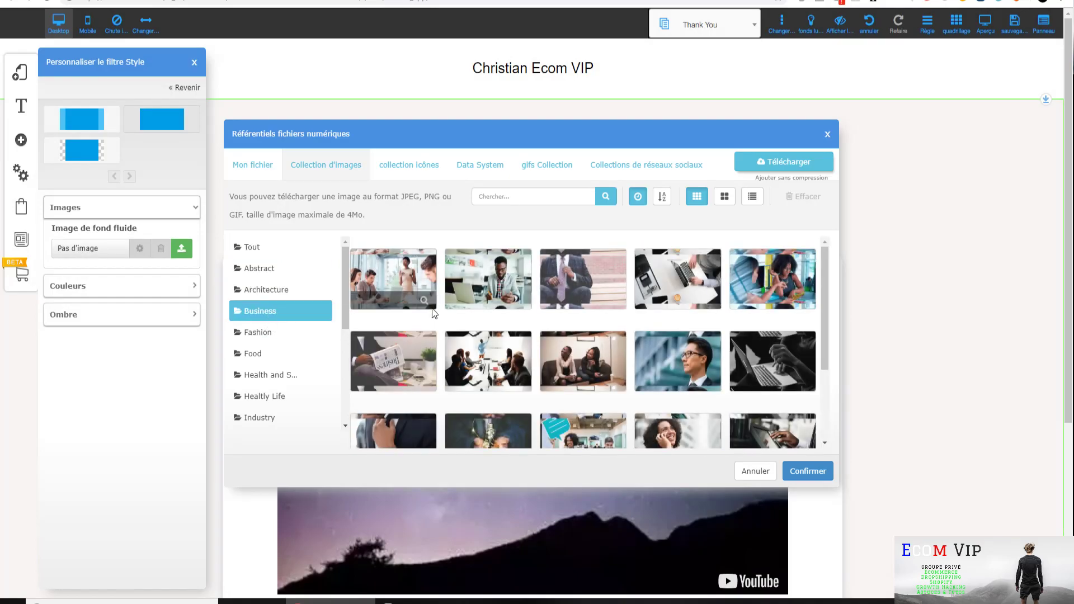
{"action": "scroll", "coordinate": [567, 343], "scroll_direction": "down", "scroll_amount": 5}
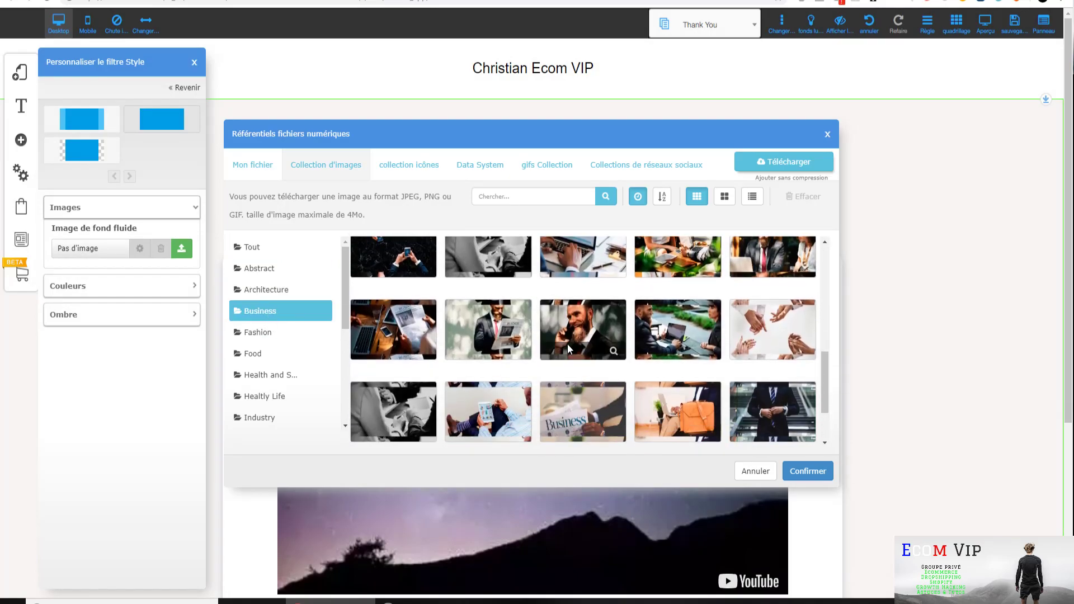
{"action": "scroll", "coordinate": [568, 344], "scroll_direction": "down", "scroll_amount": 2}
{"action": "left_click", "coordinate": [584, 335]}
{"action": "left_click", "coordinate": [809, 471]}
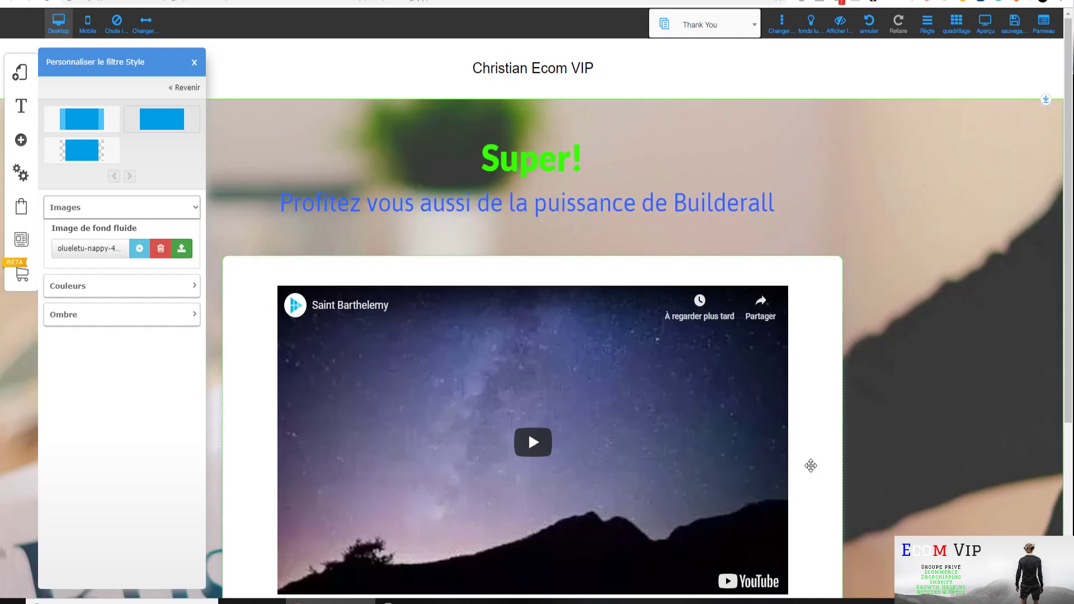
Examine the new banner background along the whole Thank You page, closing the banner's style settings
{"action": "scroll", "coordinate": [926, 340], "scroll_direction": "down", "scroll_amount": 4}
{"action": "scroll", "coordinate": [923, 420], "scroll_direction": "up", "scroll_amount": 4}
{"action": "scroll", "coordinate": [923, 421], "scroll_direction": "down", "scroll_amount": 4}
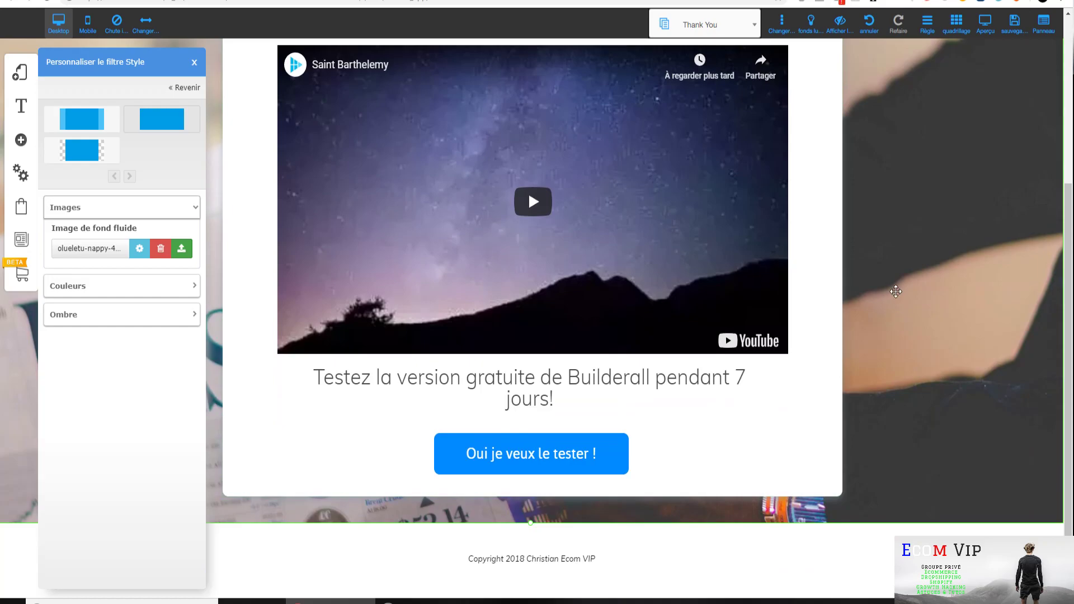
{"action": "scroll", "coordinate": [940, 271], "scroll_direction": "up", "scroll_amount": 3}
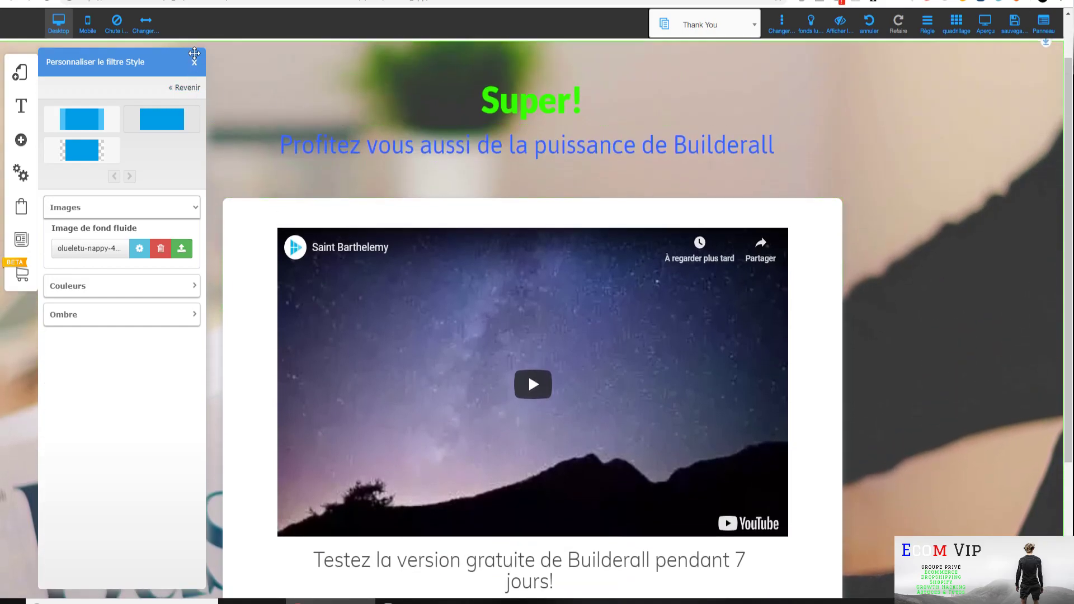
{"action": "left_click", "coordinate": [195, 61]}
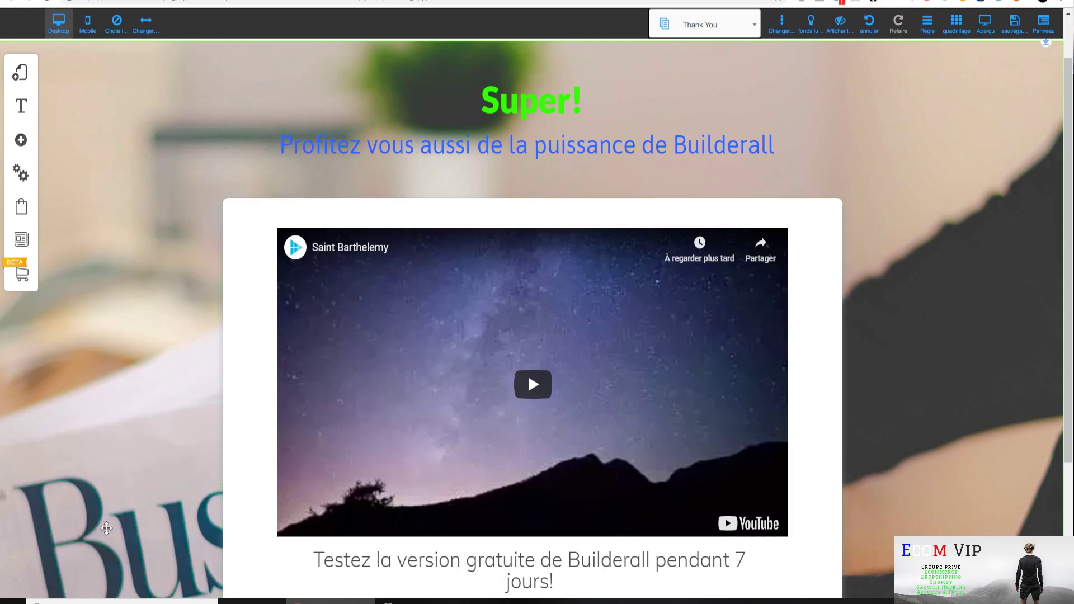
{"action": "scroll", "coordinate": [96, 553], "scroll_direction": "down", "scroll_amount": 3}
{"action": "scroll", "coordinate": [100, 503], "scroll_direction": "up", "scroll_amount": 5}
{"action": "scroll", "coordinate": [106, 462], "scroll_direction": "down", "scroll_amount": 4}
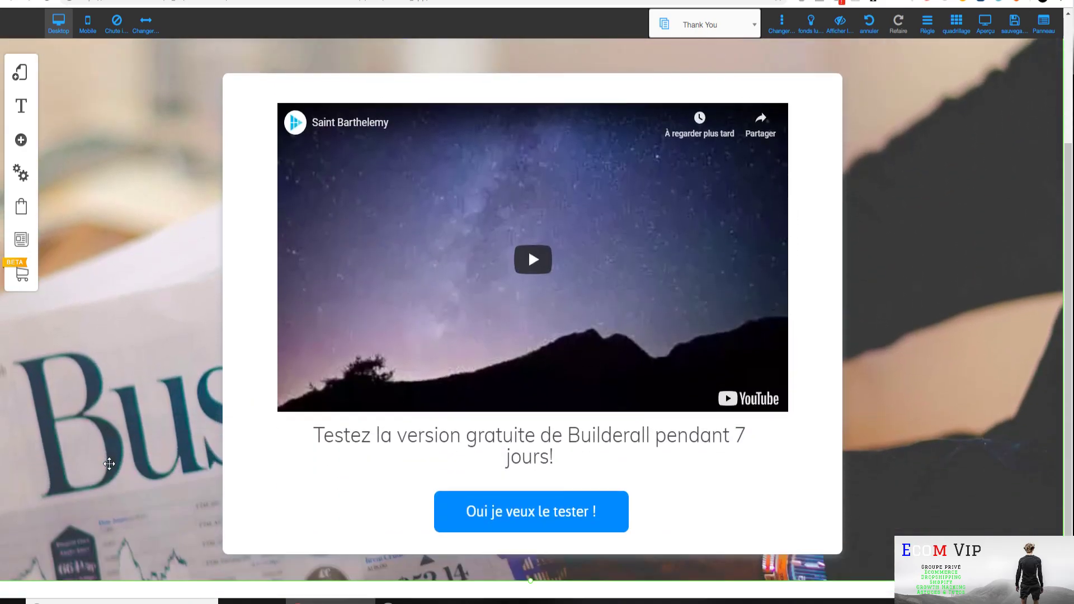
{"action": "scroll", "coordinate": [109, 463], "scroll_direction": "down", "scroll_amount": 1}
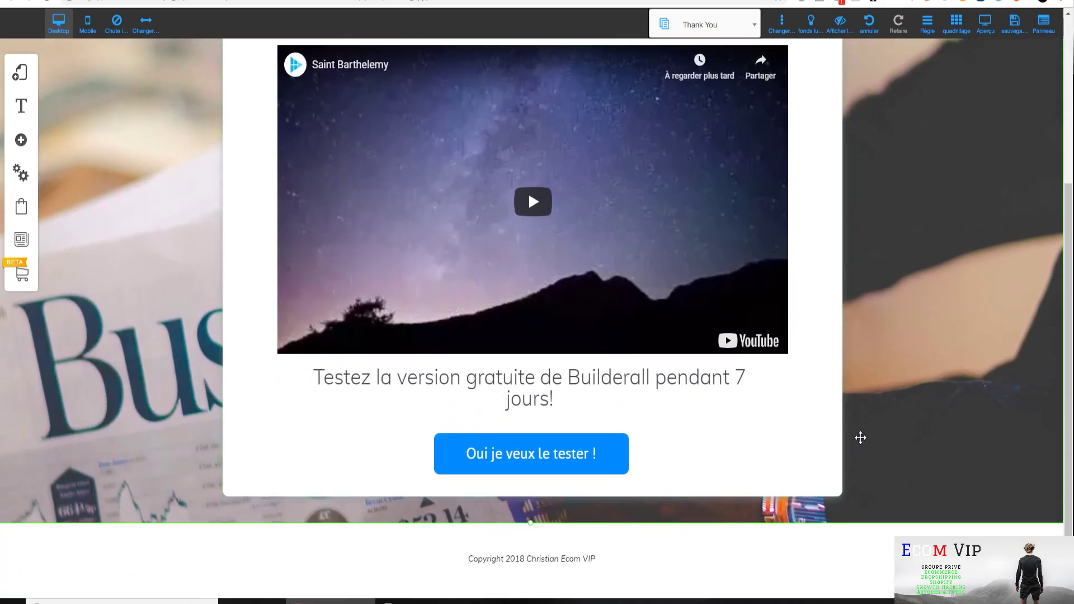
{"action": "scroll", "coordinate": [860, 438], "scroll_direction": "up", "scroll_amount": 5}
Save the Thank You page's background change in the Squeeze Page Funnel layout and dismiss the alert
{"action": "left_click", "coordinate": [1023, 36]}
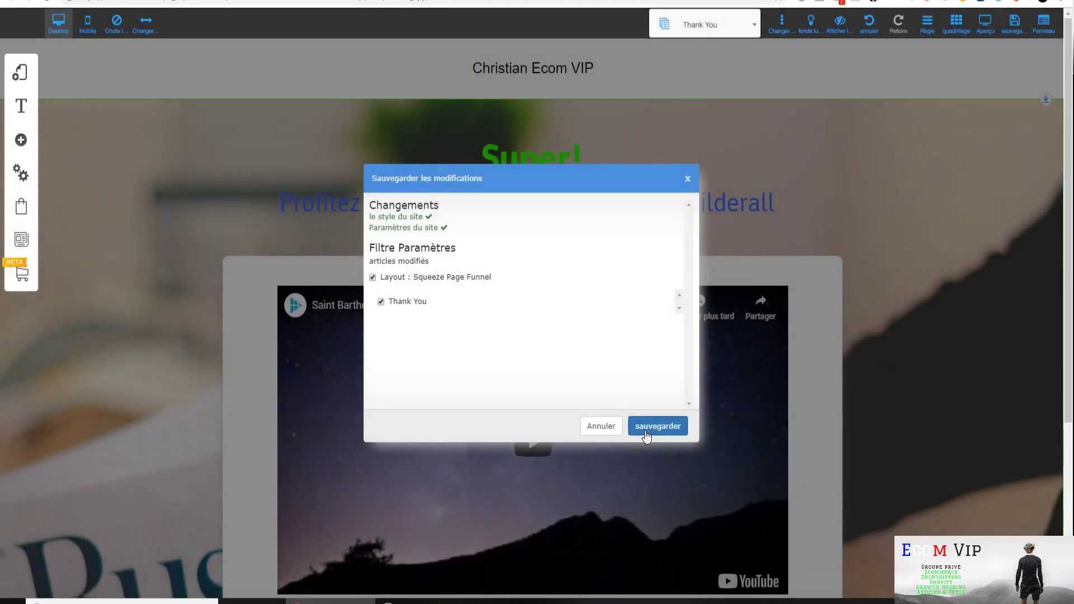
{"action": "left_click", "coordinate": [646, 429]}
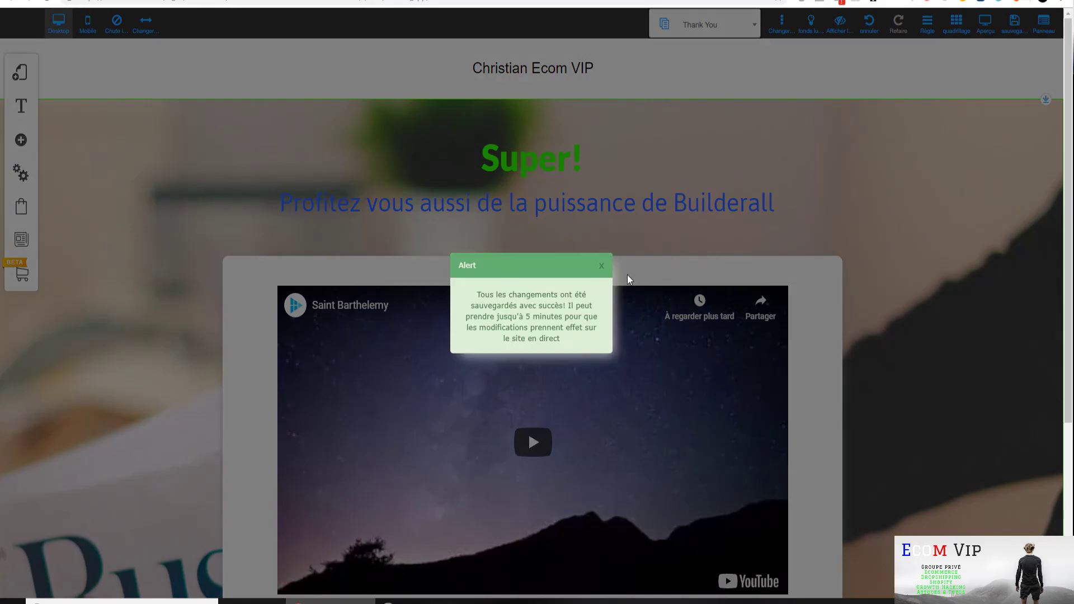
{"action": "left_click", "coordinate": [601, 265]}
Switch to the Squeeze Page, preview it, and return to editing
{"action": "left_click", "coordinate": [718, 32]}
{"action": "left_click", "coordinate": [696, 87]}
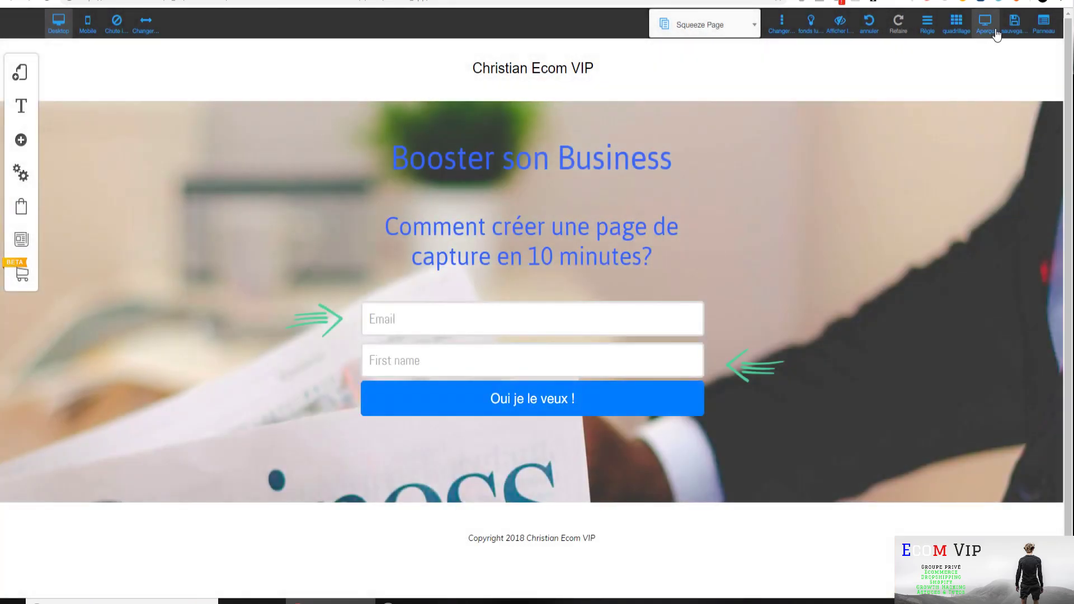
{"action": "left_click", "coordinate": [979, 35]}
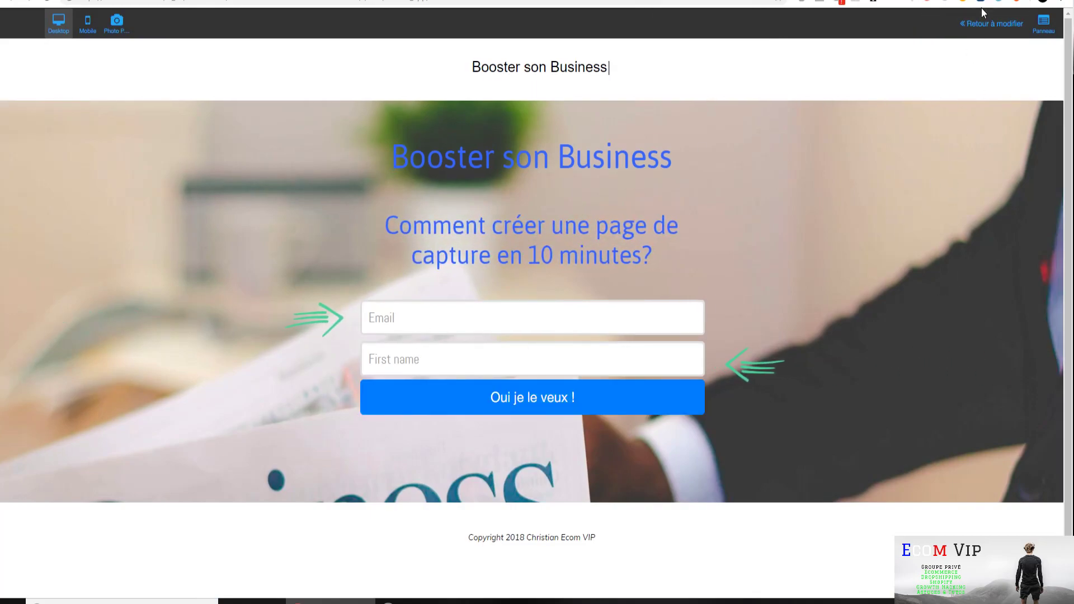
{"action": "left_click", "coordinate": [990, 23]}
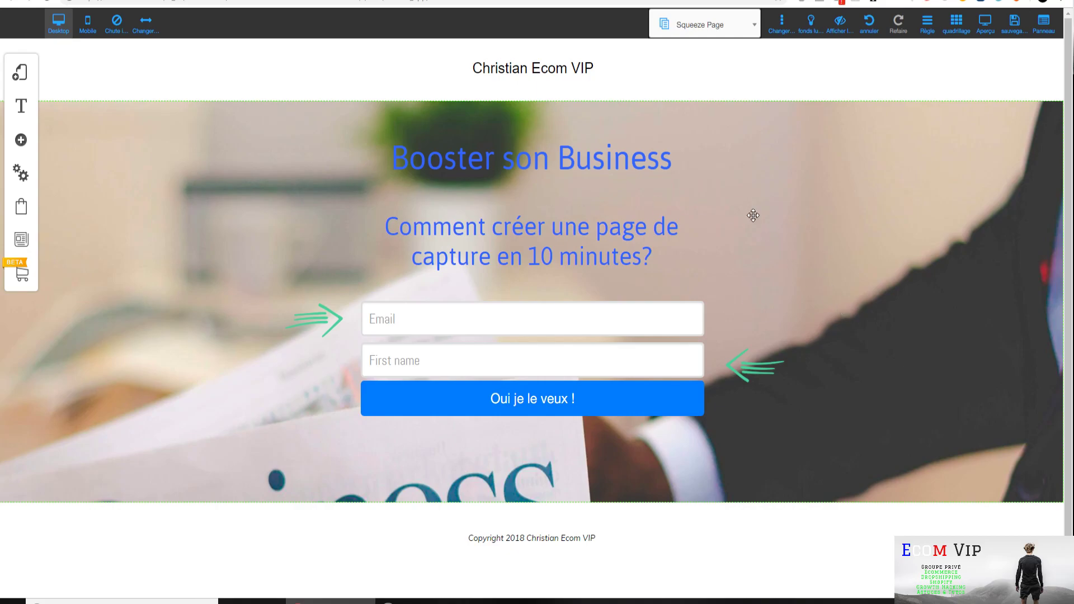
Open the Squeeze Page's settings in the Squeeze Page Funnel layout and set its address to "Accueil"
{"action": "left_click", "coordinate": [20, 83]}
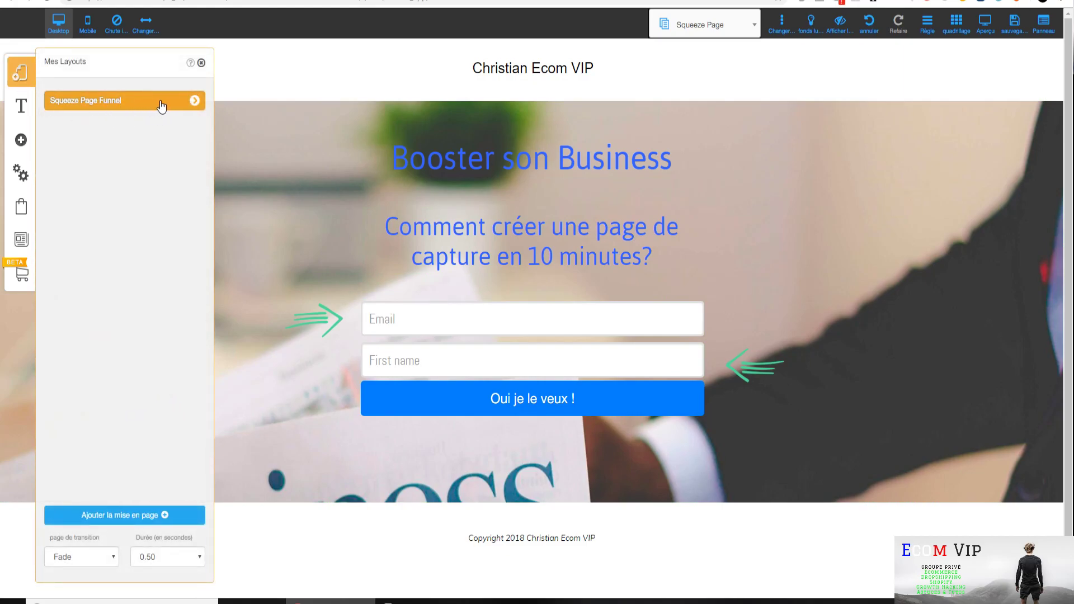
{"action": "left_click", "coordinate": [194, 102]}
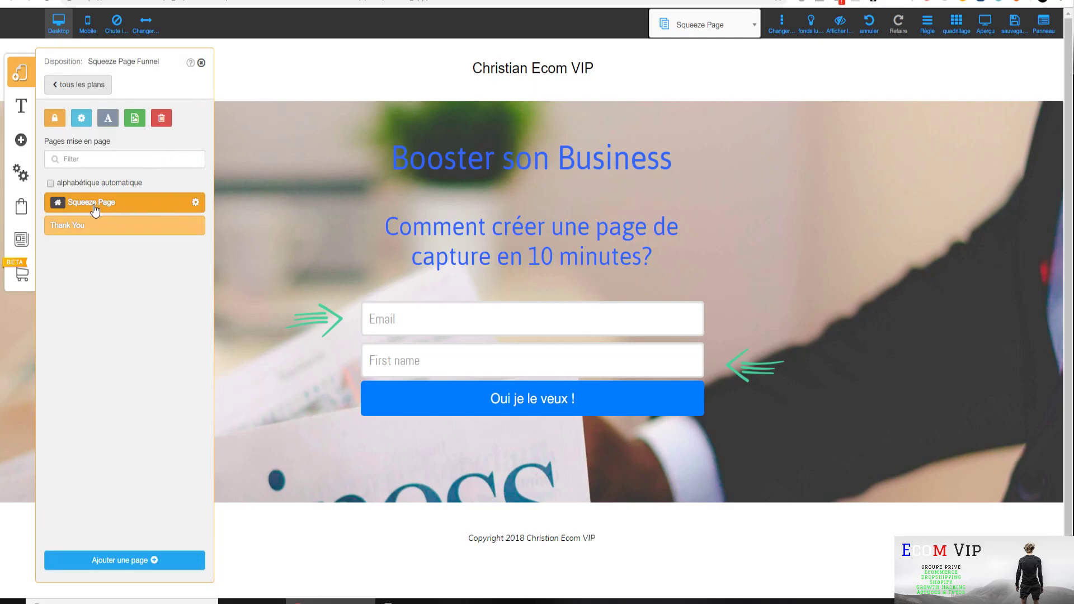
{"action": "left_click", "coordinate": [196, 203]}
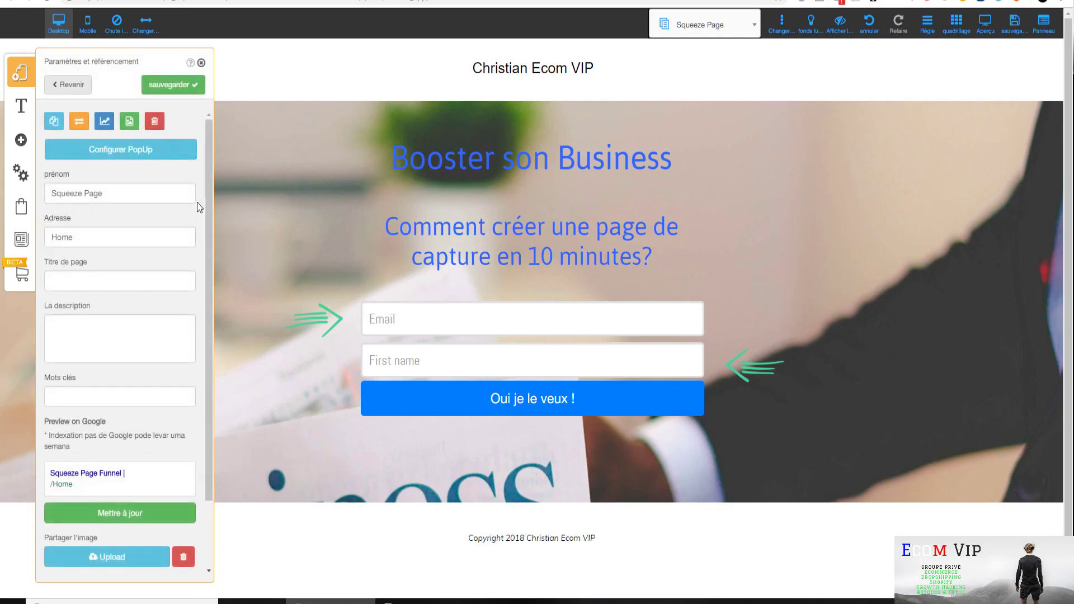
{"action": "left_click_drag", "start_coordinate": [125, 194], "coordinate": [49, 194]}
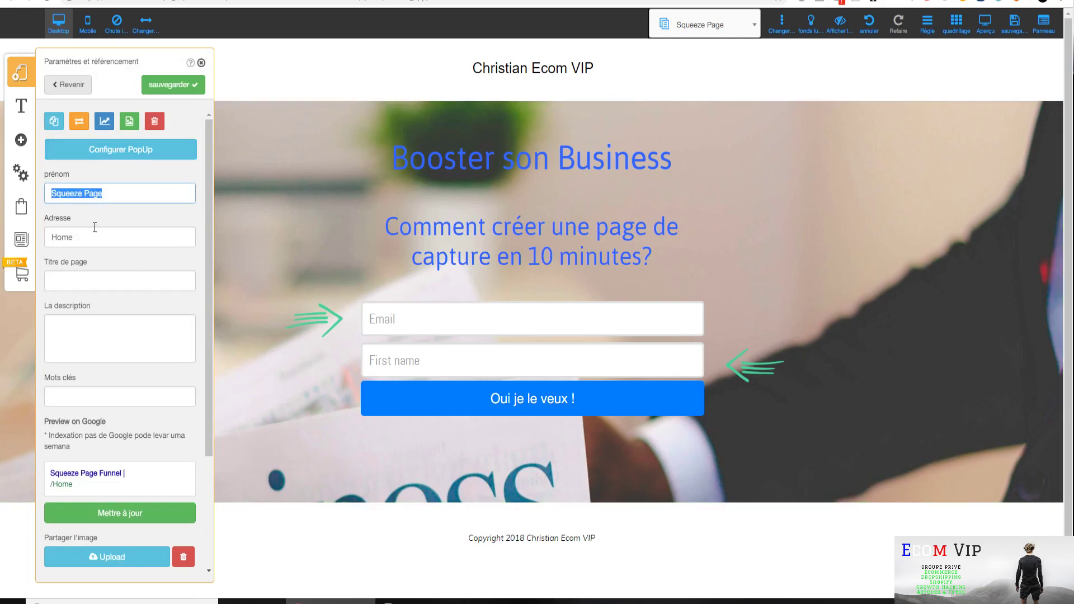
{"action": "left_click_drag", "start_coordinate": [100, 237], "coordinate": [52, 255]}
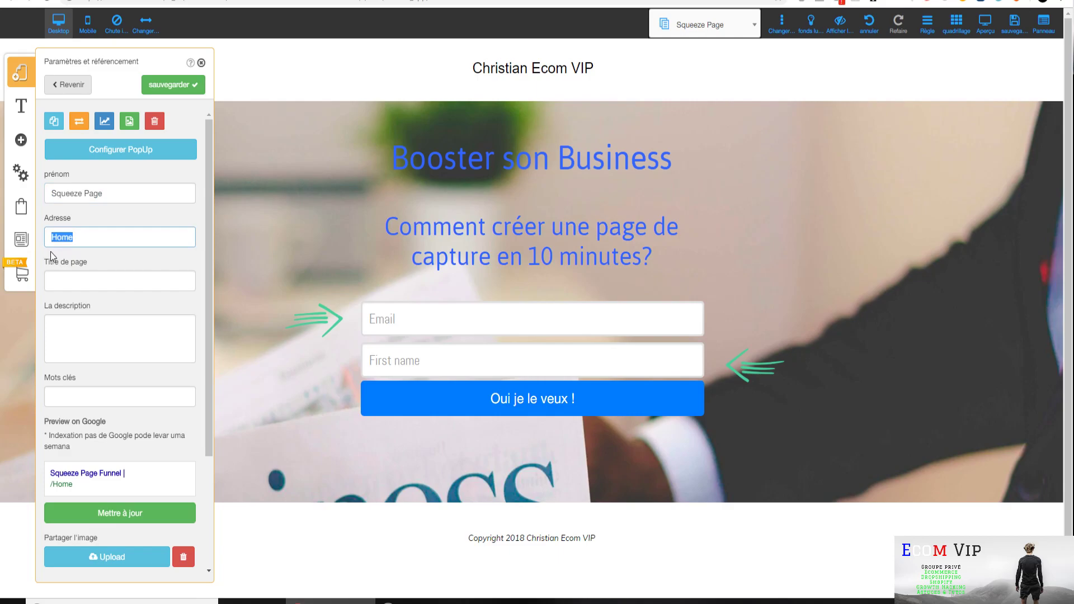
{"action": "type", "text": "Accueil"}
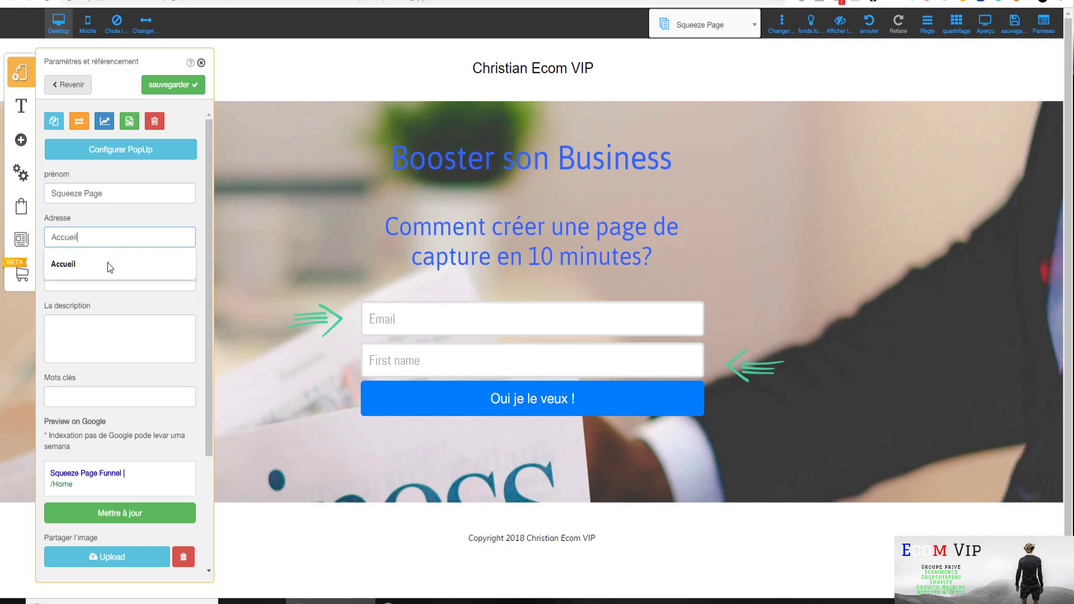
{"action": "left_click", "coordinate": [108, 263]}
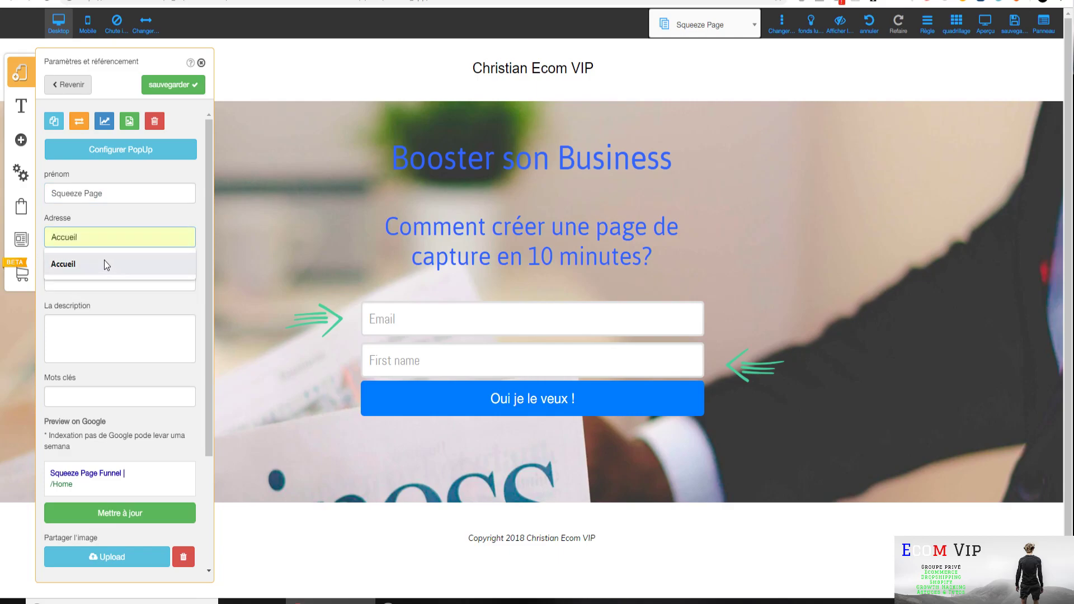
Set the Squeeze Page's page title to "accueil"
{"action": "left_click", "coordinate": [127, 285]}
{"action": "type", "text": "Ac"}
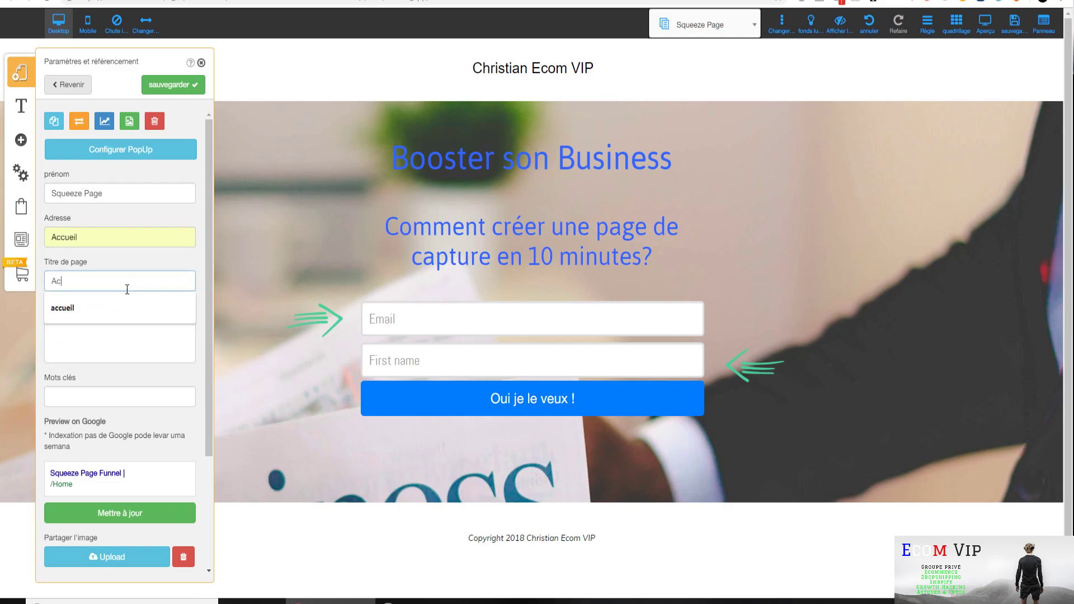
{"action": "type", "text": "cu"}
{"action": "left_click", "coordinate": [88, 307]}
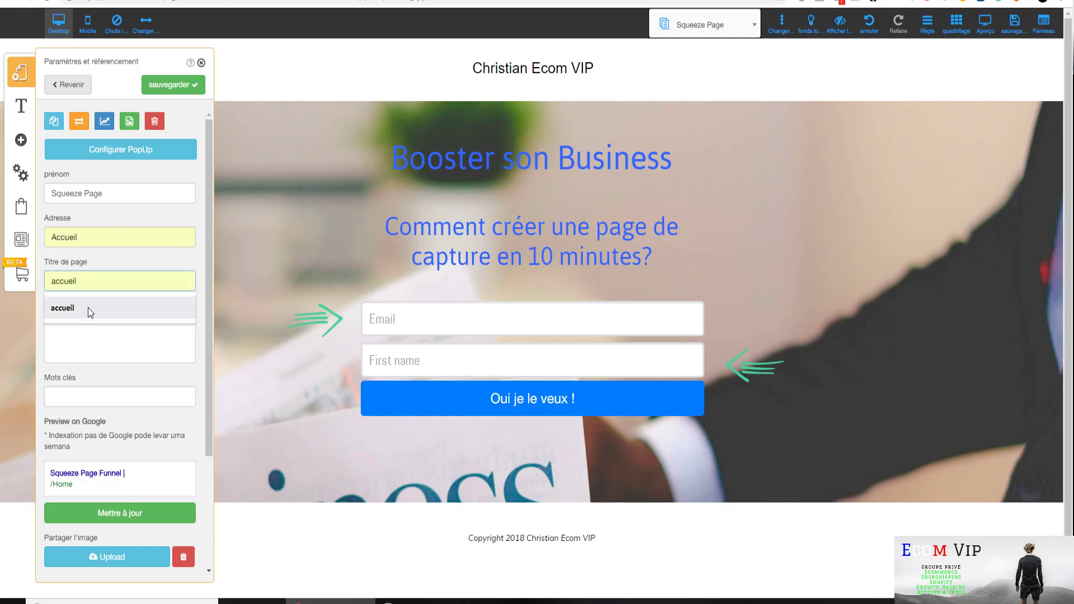
Enter the placeholder description "sdfsdfjqnsgkjnqmgqsg,m l,mlsgm" for the Squeeze Page and update its Google preview
{"action": "left_click", "coordinate": [140, 343]}
{"action": "type", "text": "sdfsdf"}
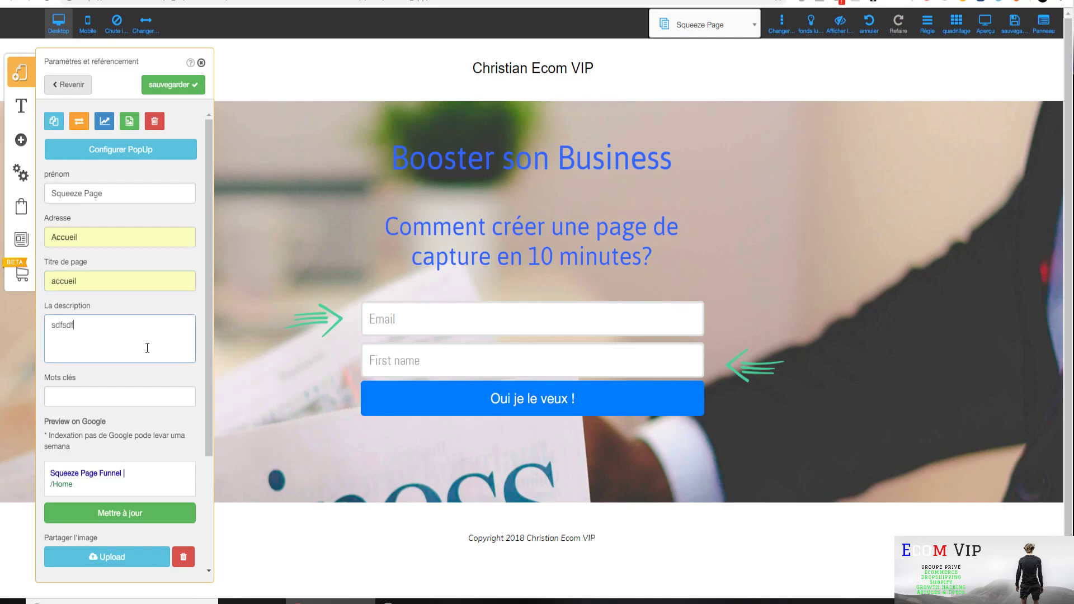
{"action": "type", "text": "jgnsgkjngmgqsg,m l,mlsgm"}
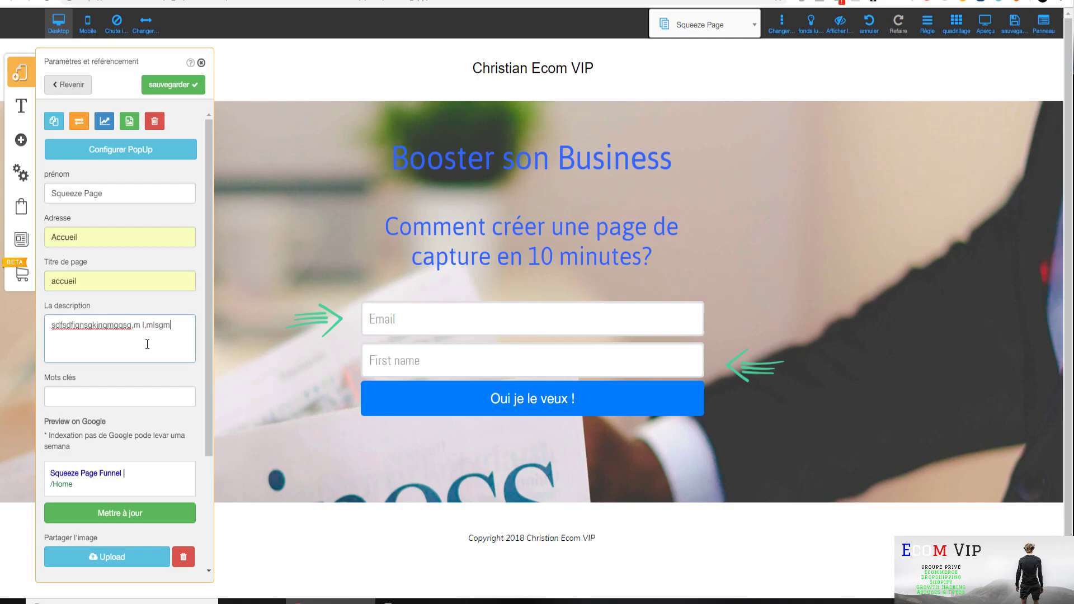
{"action": "left_click", "coordinate": [149, 515]}
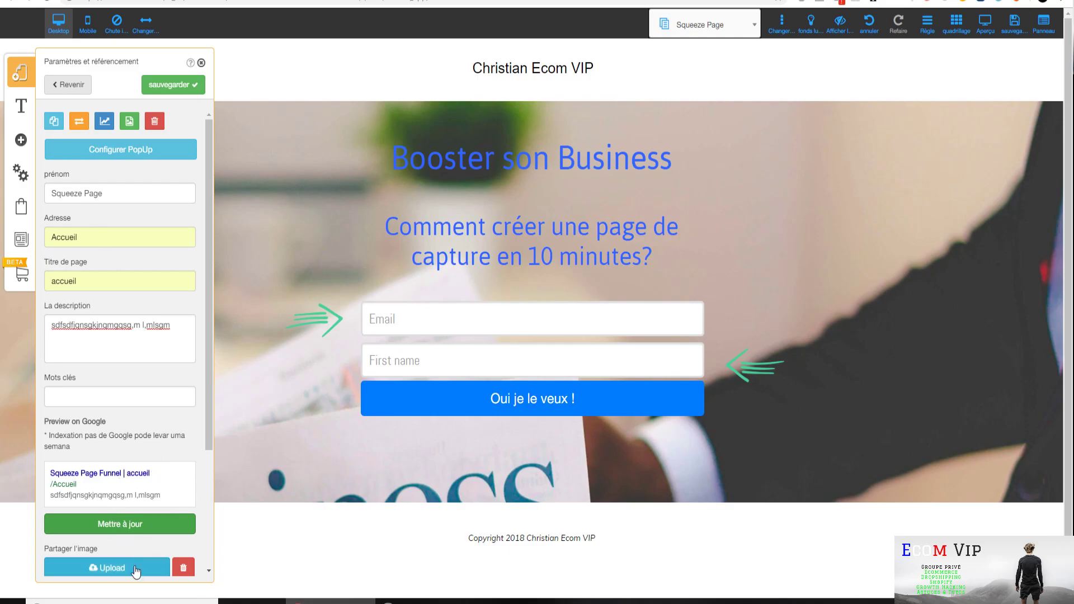
Review the Squeeze Page's share image and head script options, and save its page settings
{"action": "scroll", "coordinate": [153, 482], "scroll_direction": "down", "scroll_amount": 3}
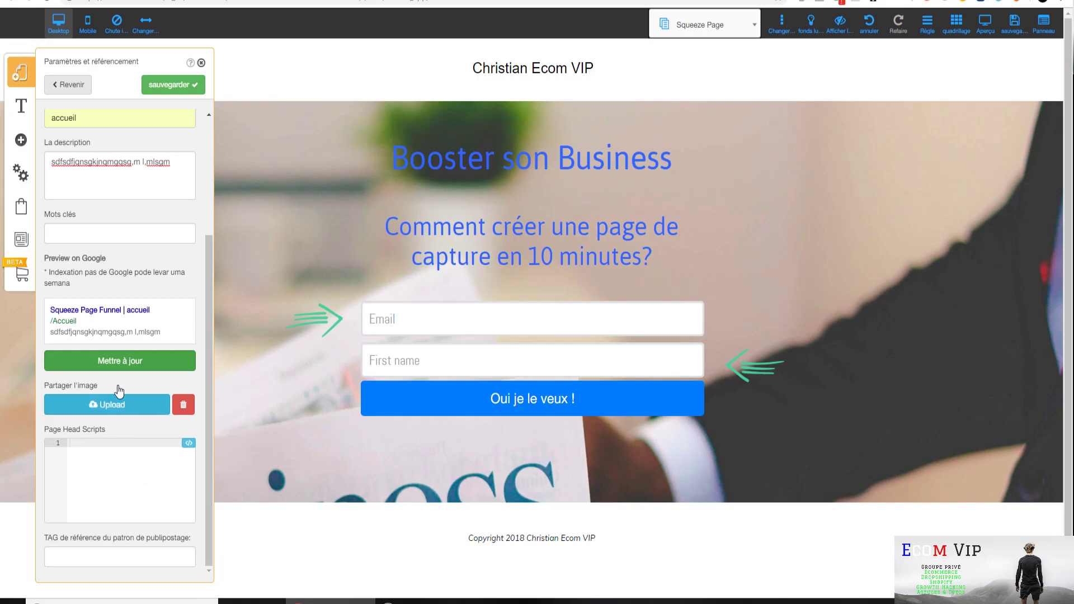
{"action": "left_click", "coordinate": [151, 466]}
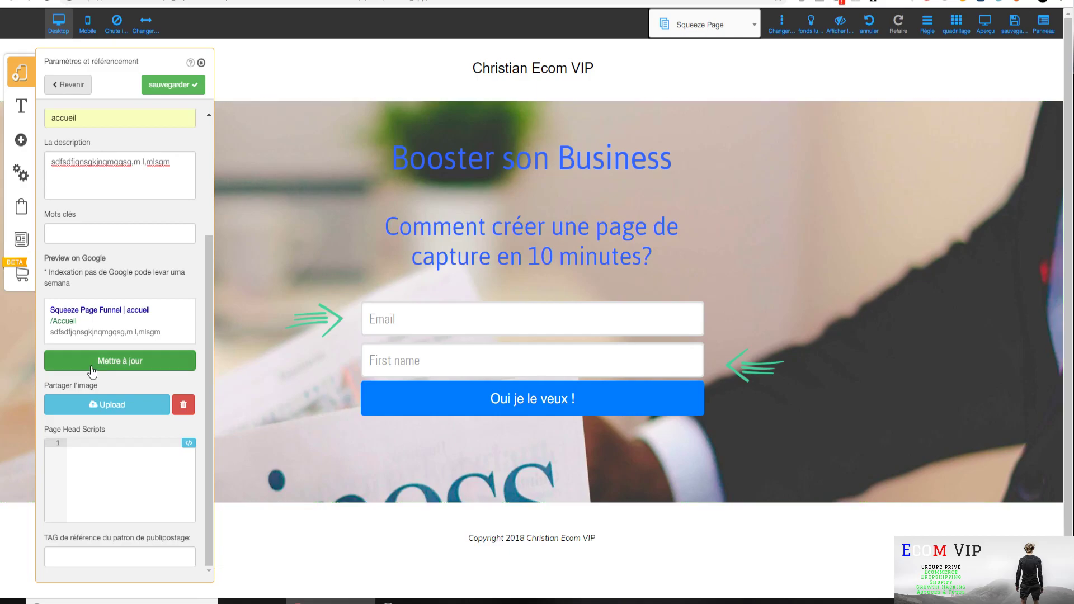
{"action": "scroll", "coordinate": [142, 207], "scroll_direction": "up", "scroll_amount": 3}
{"action": "left_click", "coordinate": [173, 85]}
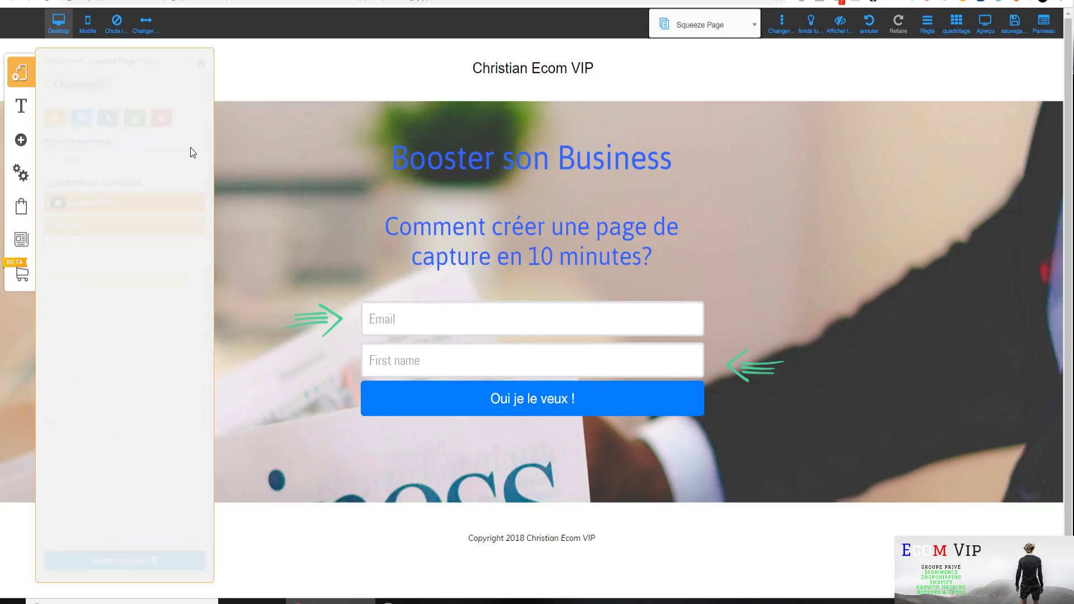
Switch to the Thank You page and open its settings and referencing options
{"action": "left_click", "coordinate": [134, 228]}
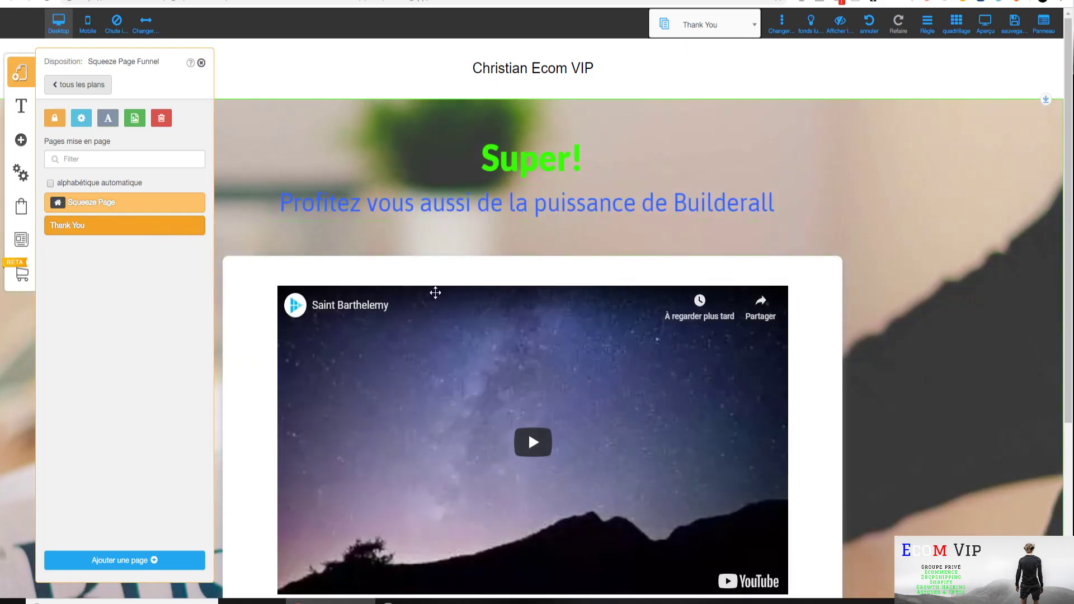
{"action": "left_click", "coordinate": [198, 225]}
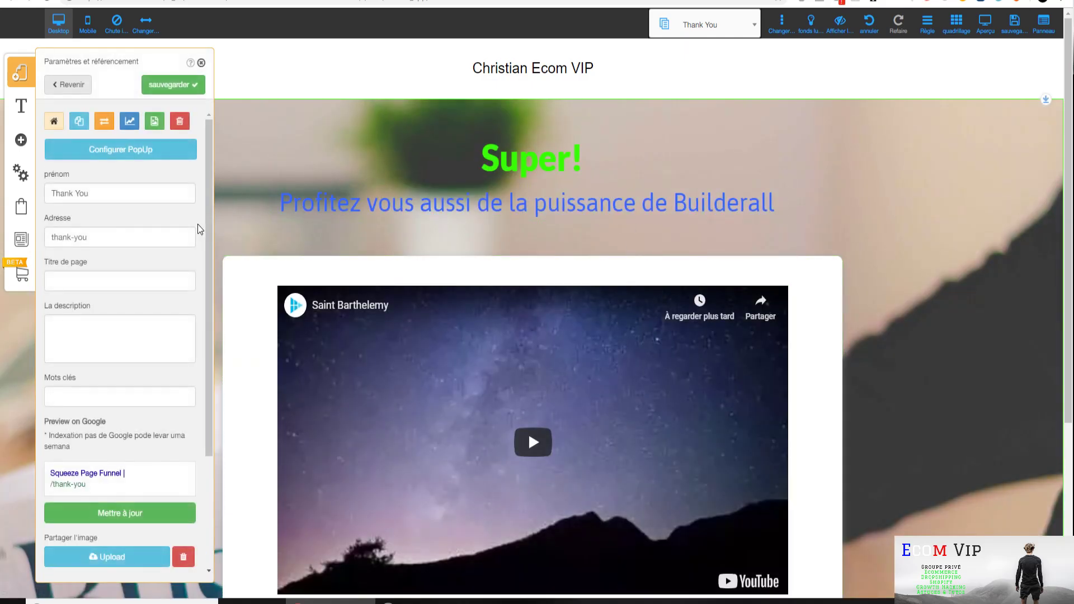
{"action": "left_click", "coordinate": [113, 190]}
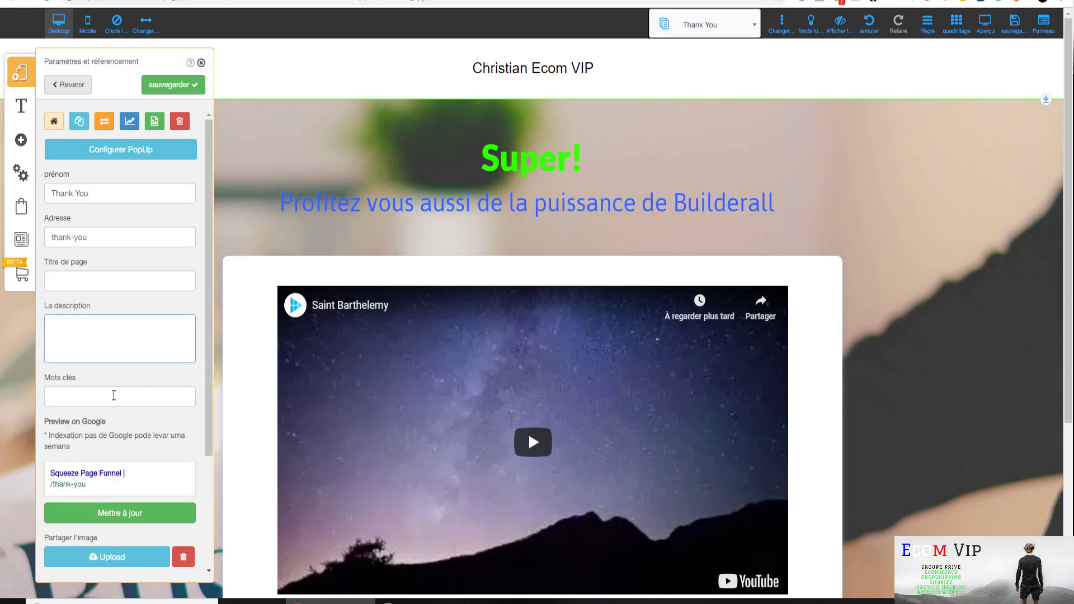
Change the Thank You page's address to "Booster-son-business" and update its Google preview
{"action": "left_click", "coordinate": [113, 395]}
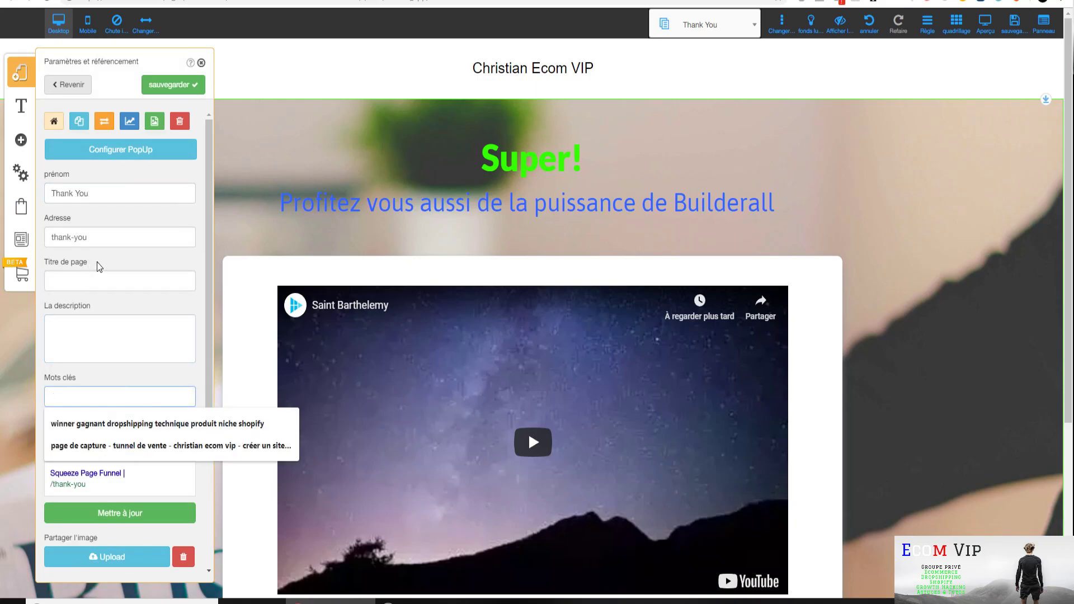
{"action": "left_click", "coordinate": [99, 243]}
{"action": "key", "text": "BackSpace"}
{"action": "key", "text": "BackSpace"}
{"action": "key", "text": "BackSpace"}
{"action": "key", "text": "BackSpace"}
{"action": "key", "text": "BackSpace"}
{"action": "key", "text": "BackSpace"}
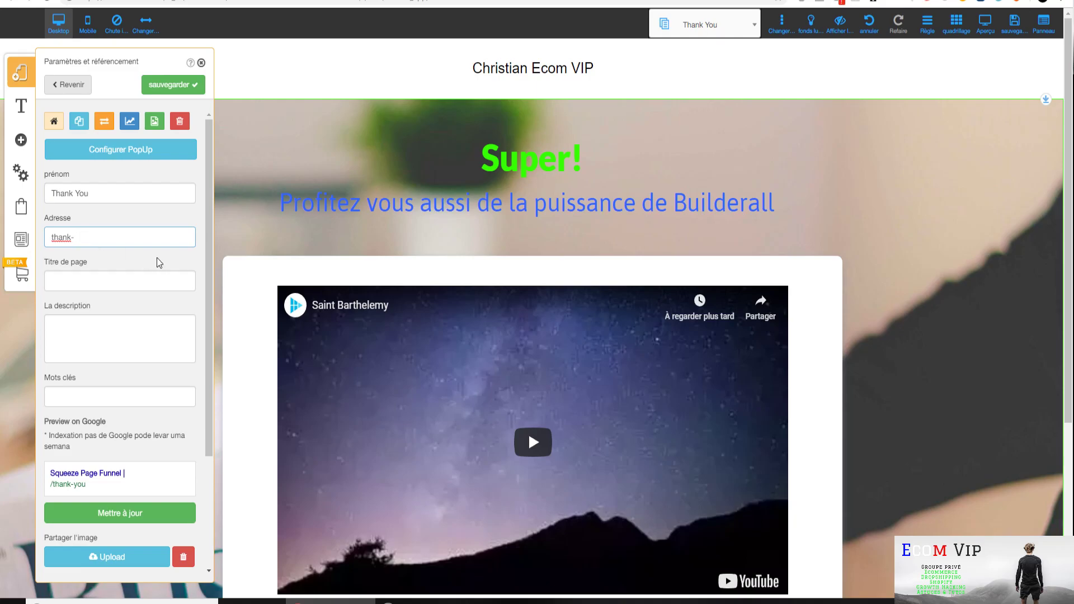
{"action": "key", "text": "BackSpace"}
{"action": "key", "text": "BackSpace"}
{"action": "key", "text": "BackSpace"}
{"action": "type", "text": "Boose"}
{"action": "key", "text": "BackSpace"}
{"action": "type", "text": "ter -son-business"}
{"action": "left_click", "coordinate": [162, 520]}
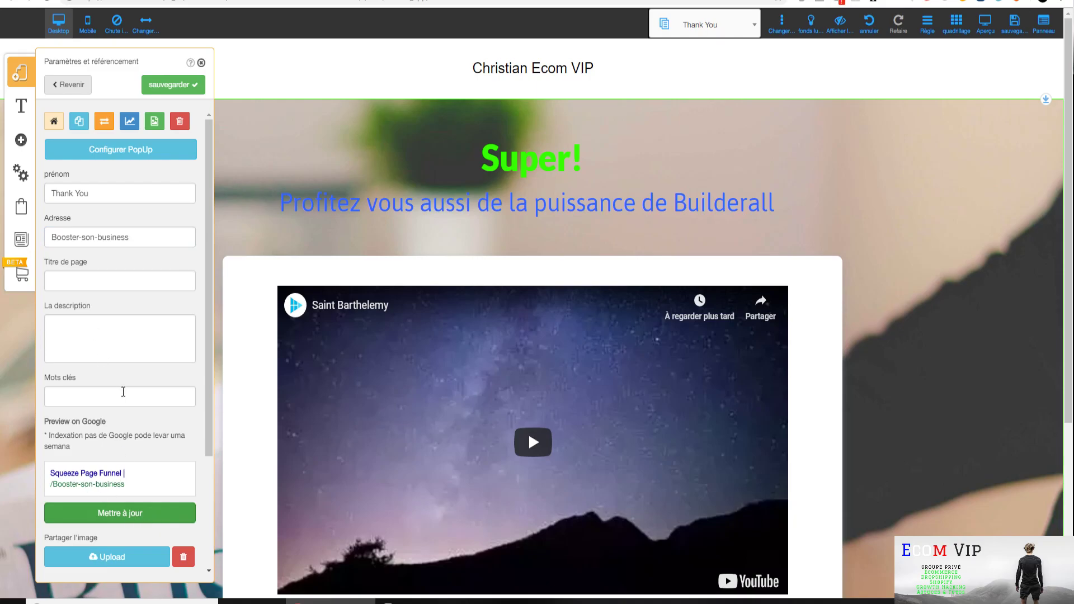
Fill the Thank You page's keywords with the suggested "winner gagnant dropshipping technique produit niche shopify", update the Google preview and save the settings
{"action": "left_click", "coordinate": [130, 399]}
{"action": "left_click", "coordinate": [160, 429]}
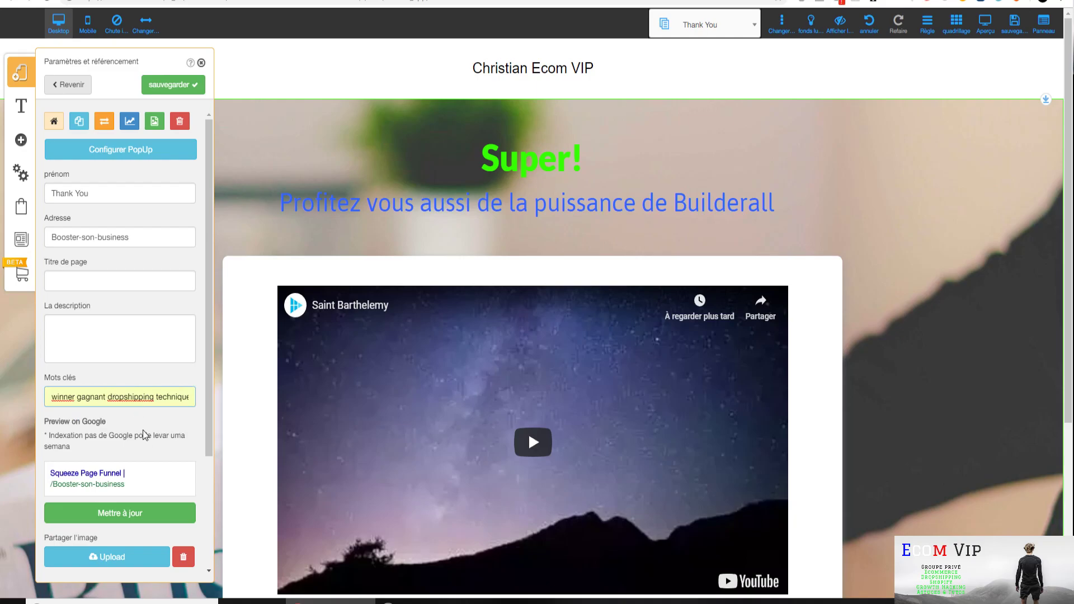
{"action": "left_click", "coordinate": [159, 519]}
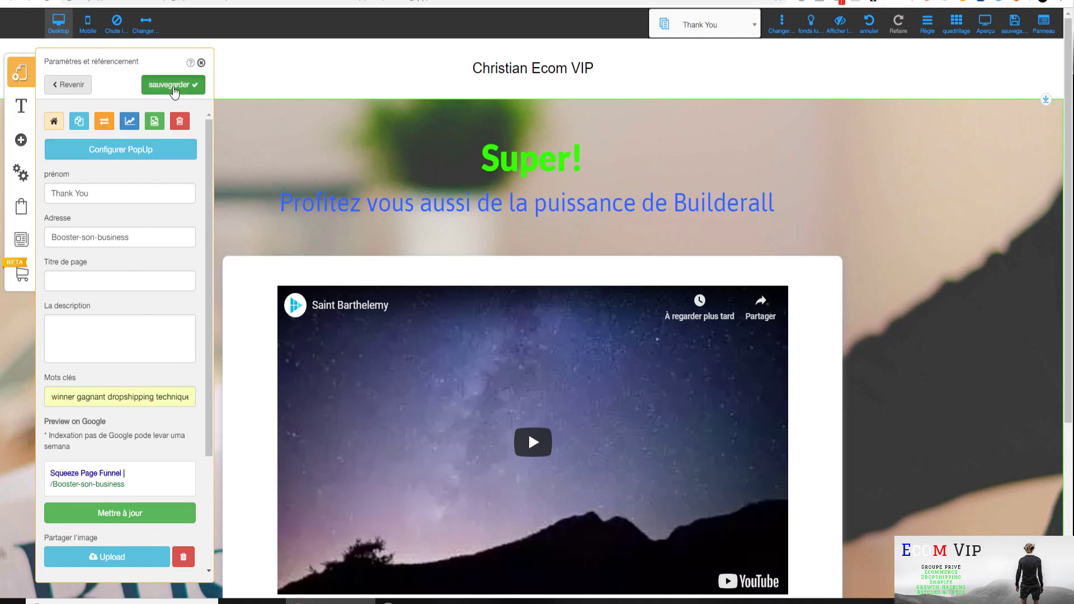
{"action": "left_click", "coordinate": [173, 87]}
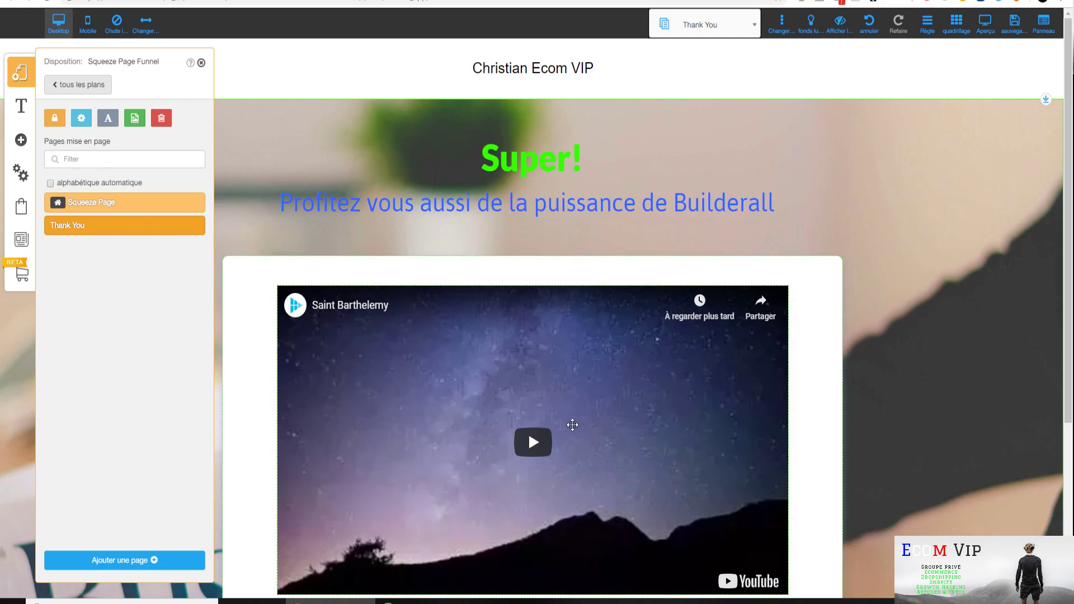
Close the page layout settings and preview the Thank You page in its desktop version
{"action": "left_click", "coordinate": [201, 63]}
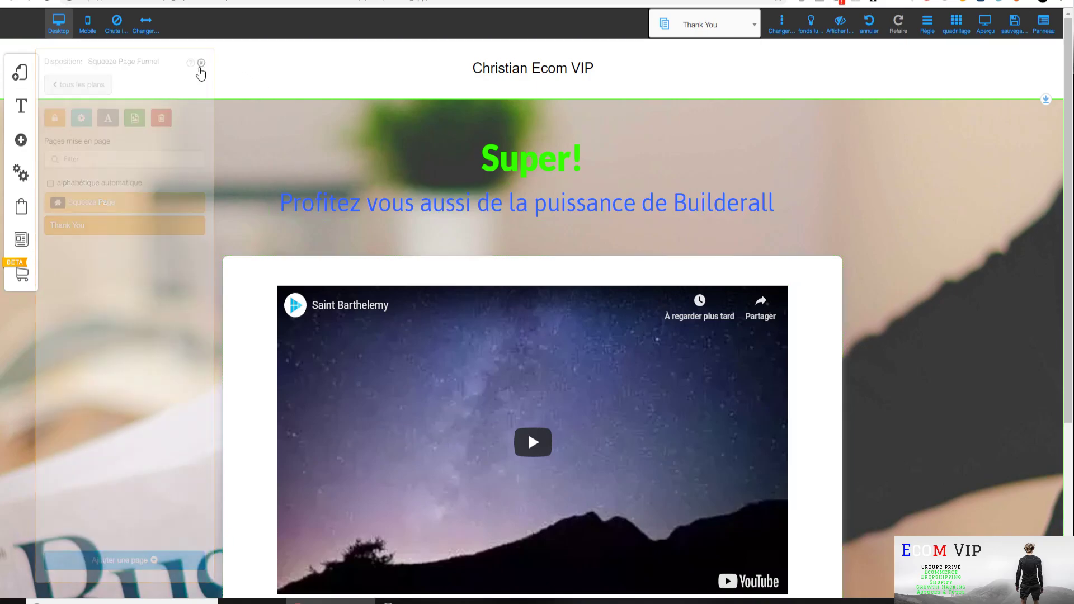
{"action": "scroll", "coordinate": [607, 399], "scroll_direction": "down", "scroll_amount": 3}
{"action": "scroll", "coordinate": [608, 397], "scroll_direction": "up", "scroll_amount": 3}
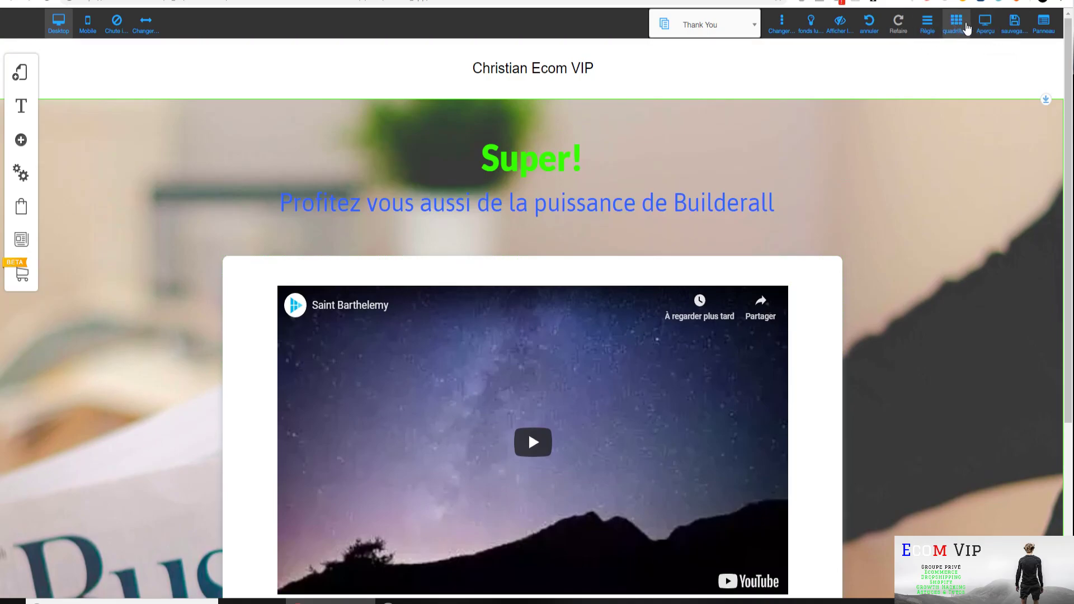
{"action": "left_click", "coordinate": [985, 29]}
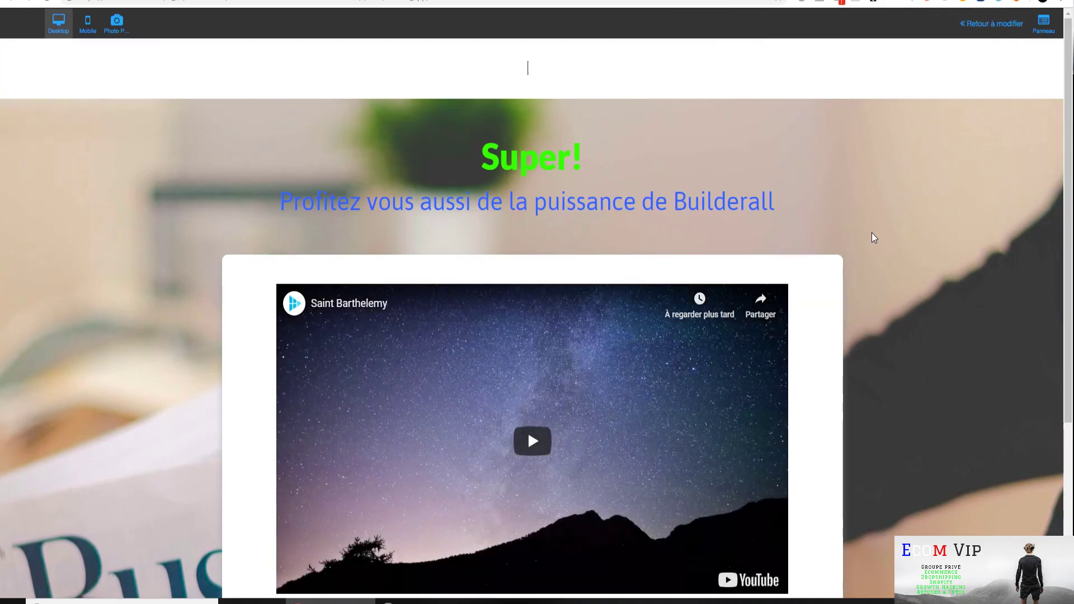